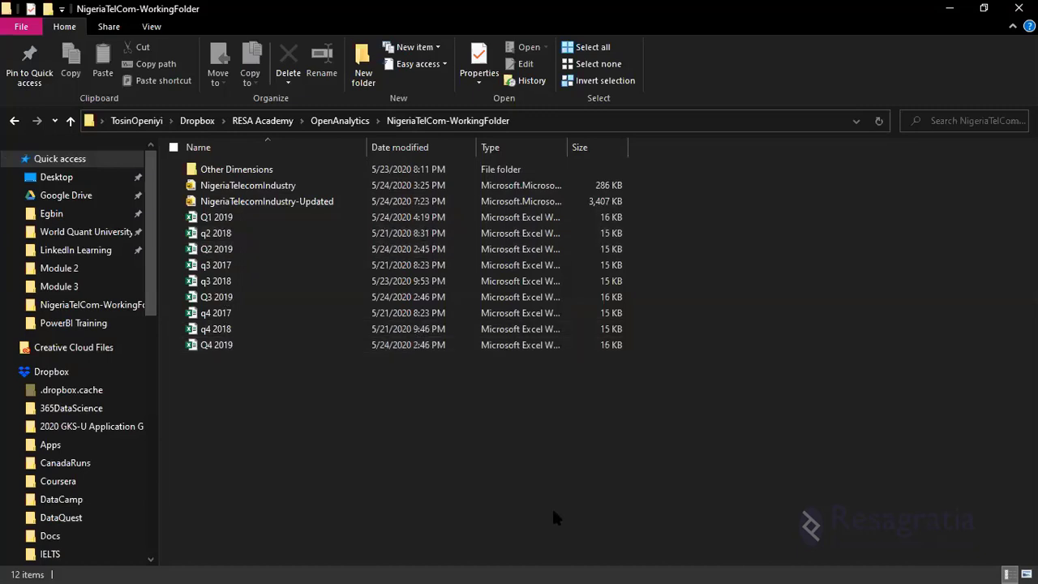
- Switch to the NigeriaTelecomIndustry report in Power BI Desktop and open the Operators Logo query for editing
key(super)
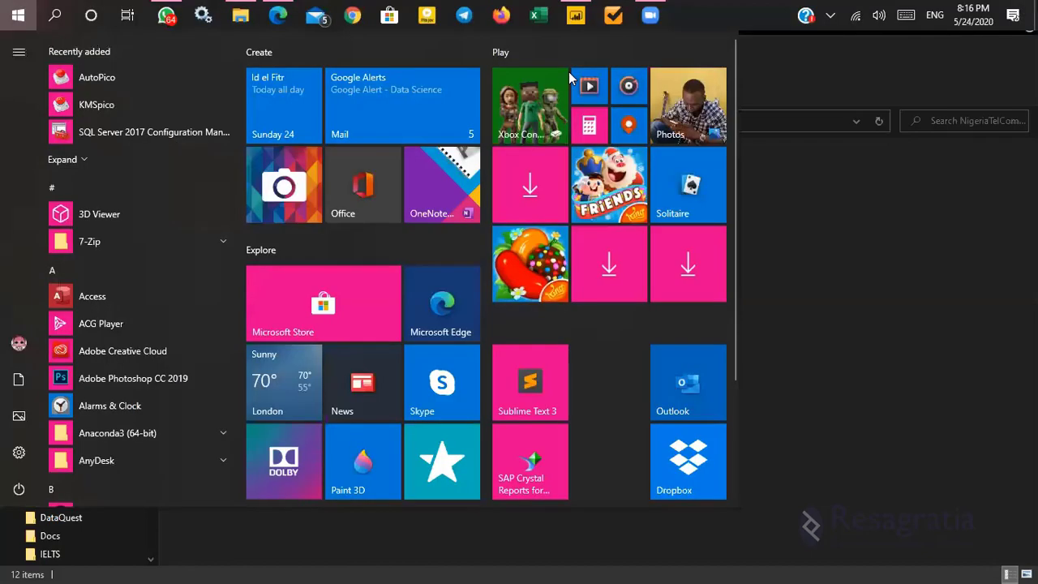
mouse_move(575, 15)
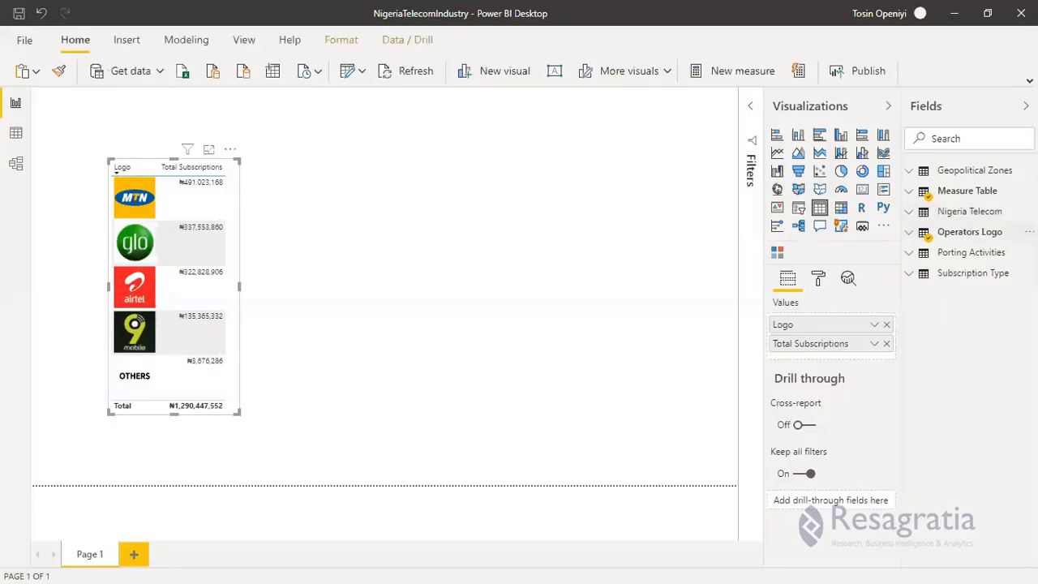
click(1028, 232)
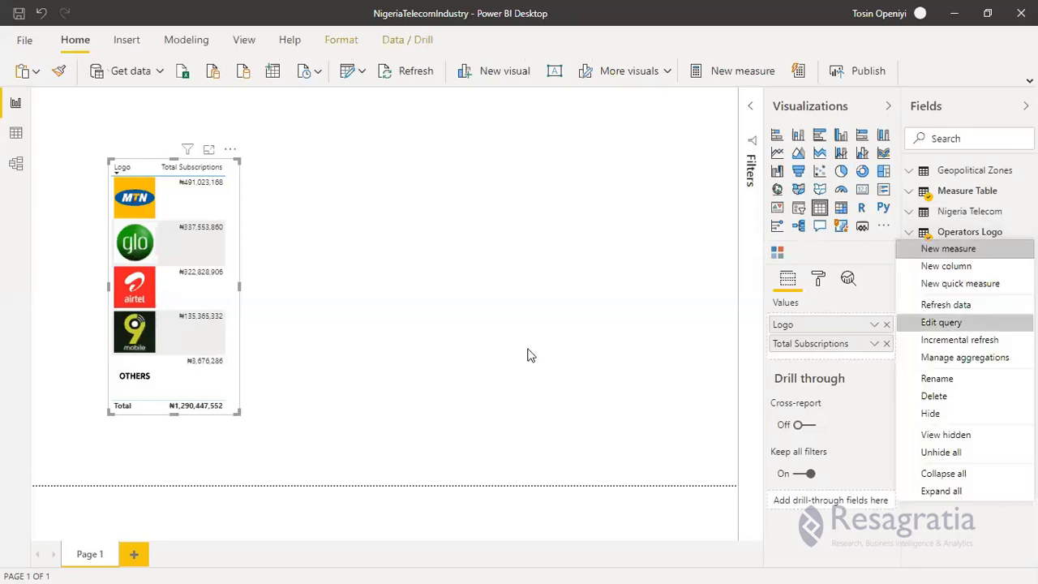
key(Return)
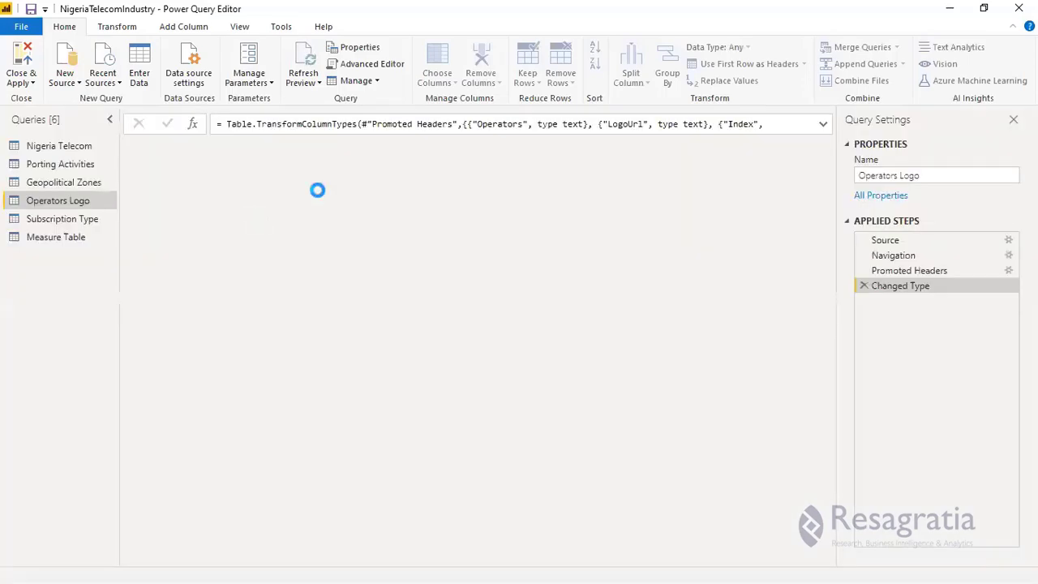
- Refresh all query previews and check the full list of Year values in the Nigeria Telecom query
click(303, 81)
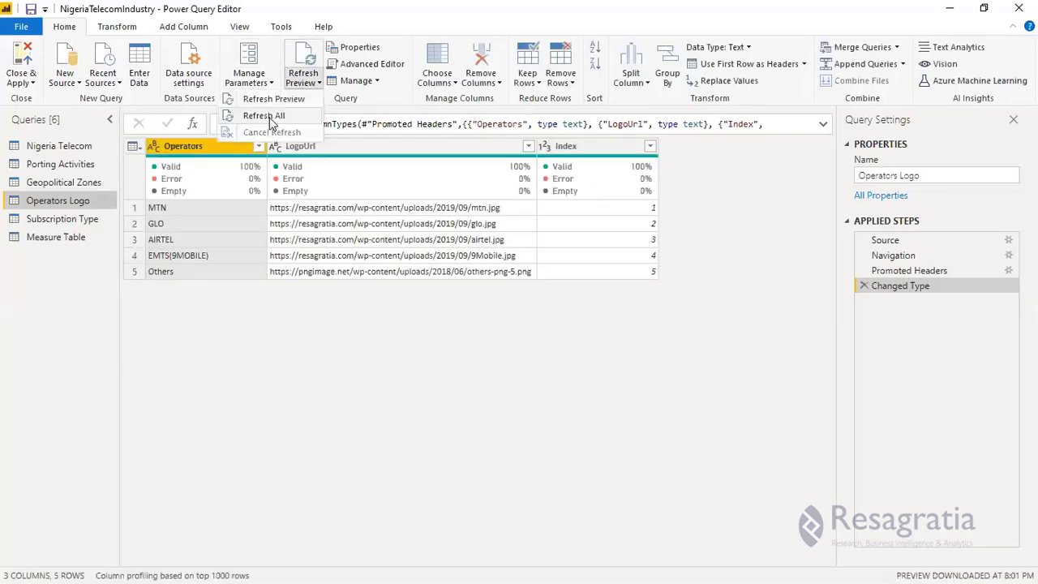
click(270, 117)
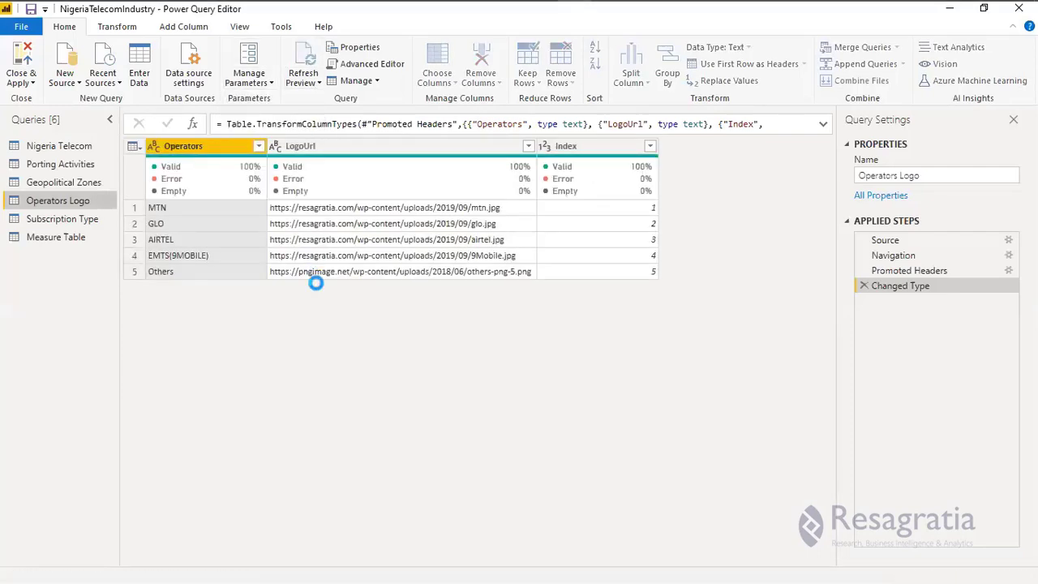
click(43, 149)
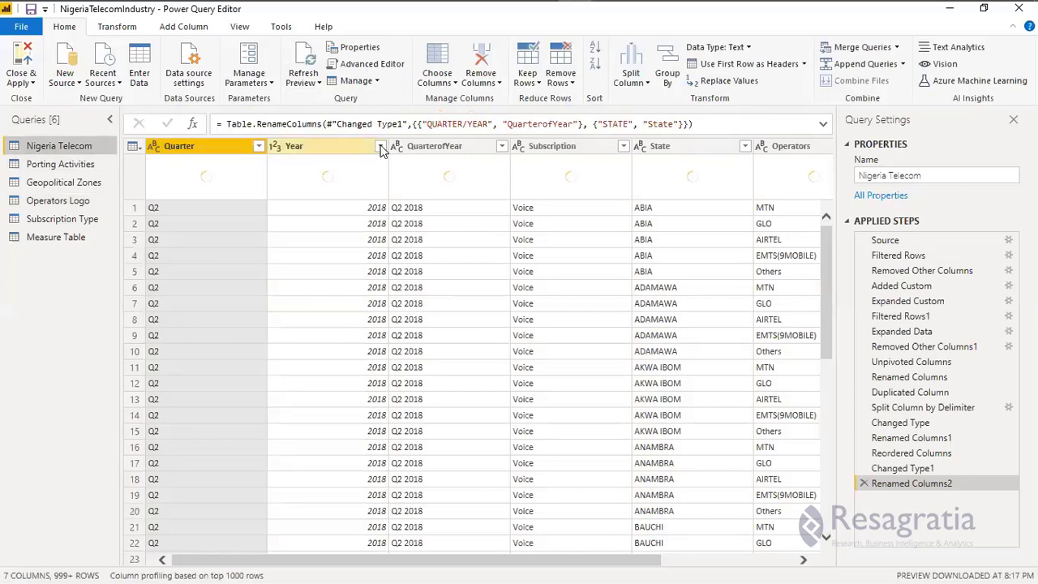
click(379, 146)
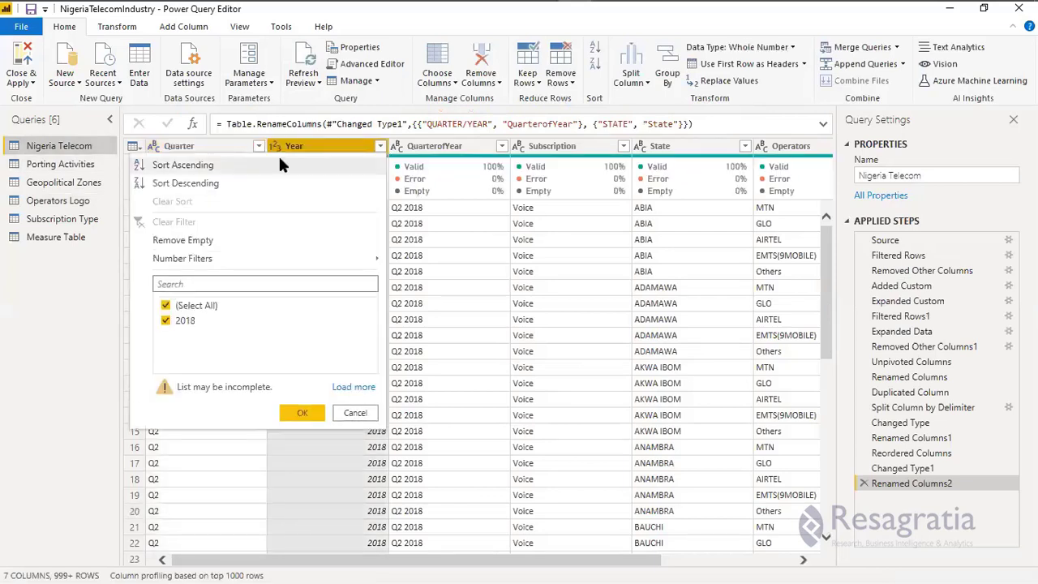
click(337, 390)
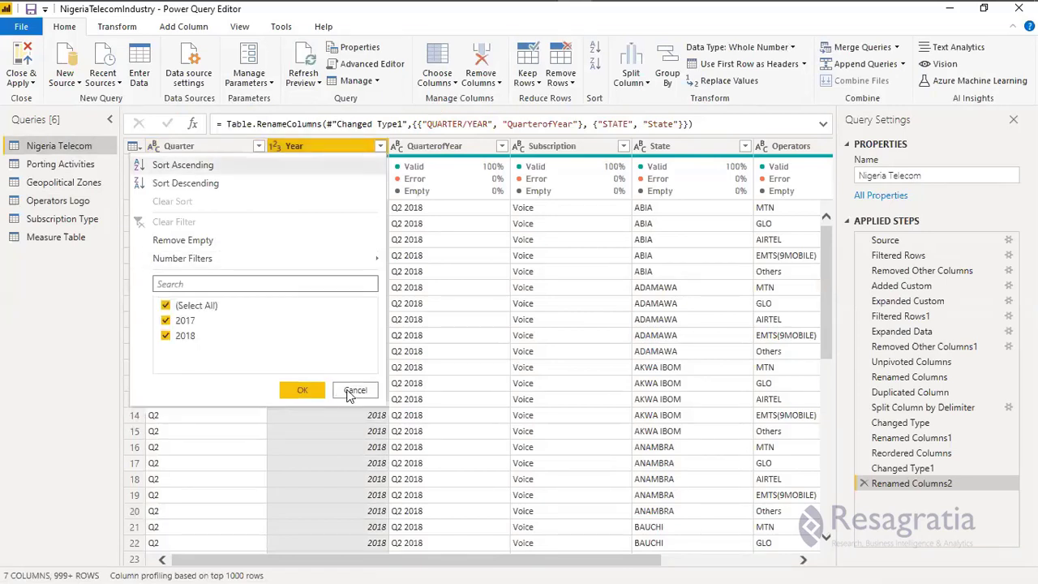
click(351, 393)
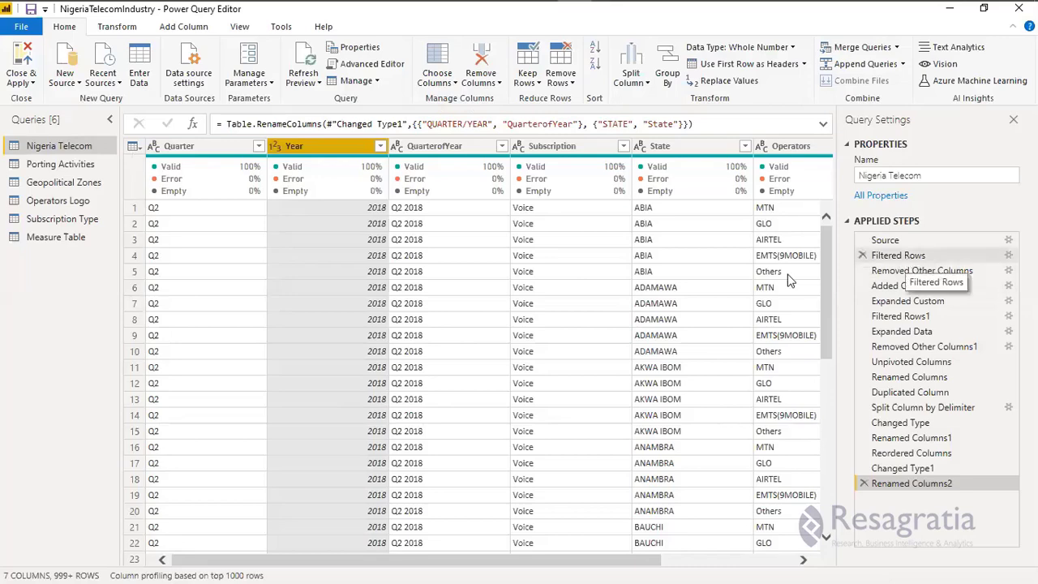
- Compare the Source and Filtered Rows steps of Nigeria Telecom and examine which files the Name filter includes
click(922, 260)
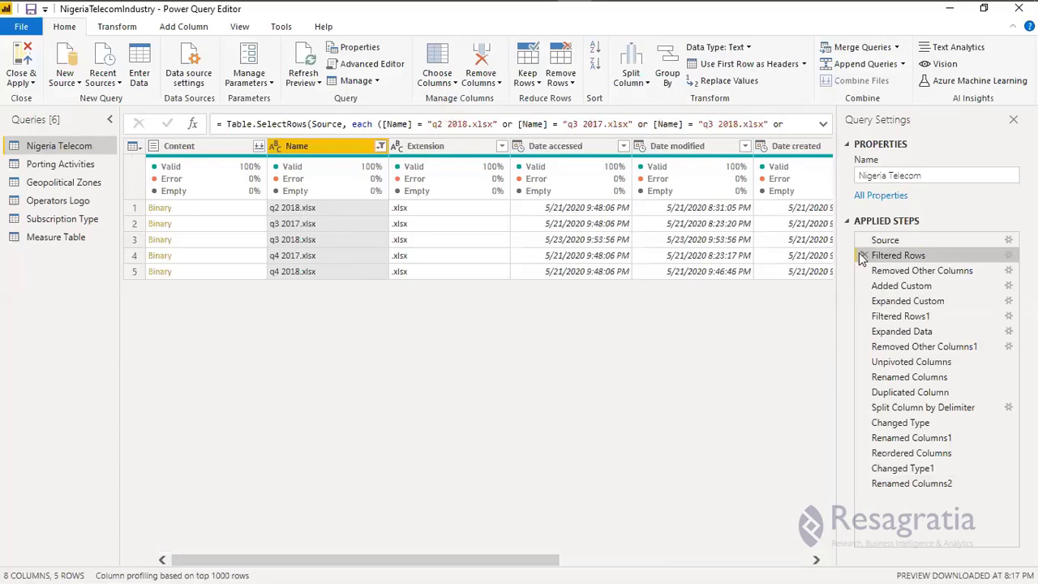
click(915, 241)
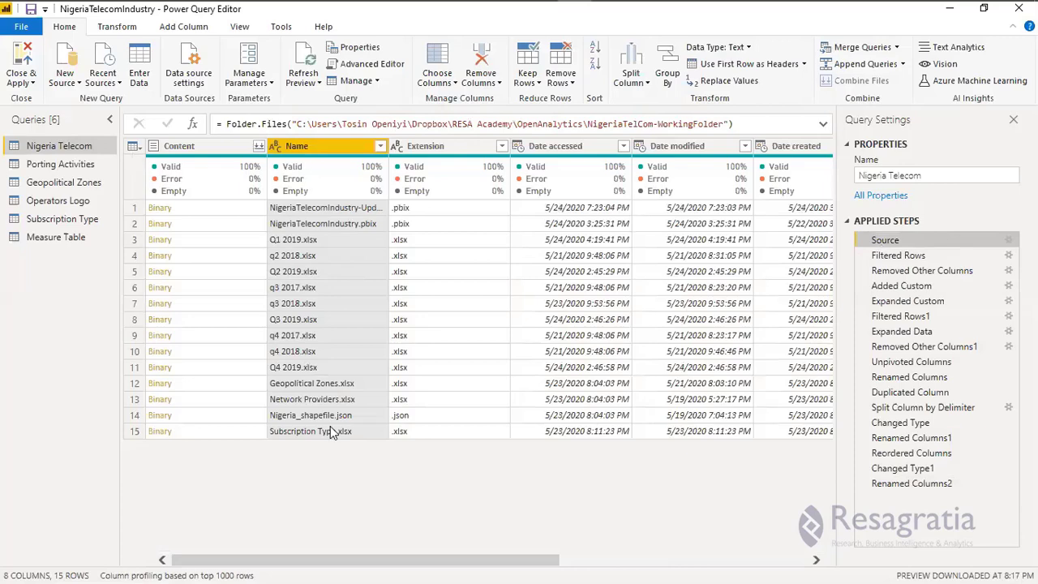
click(933, 257)
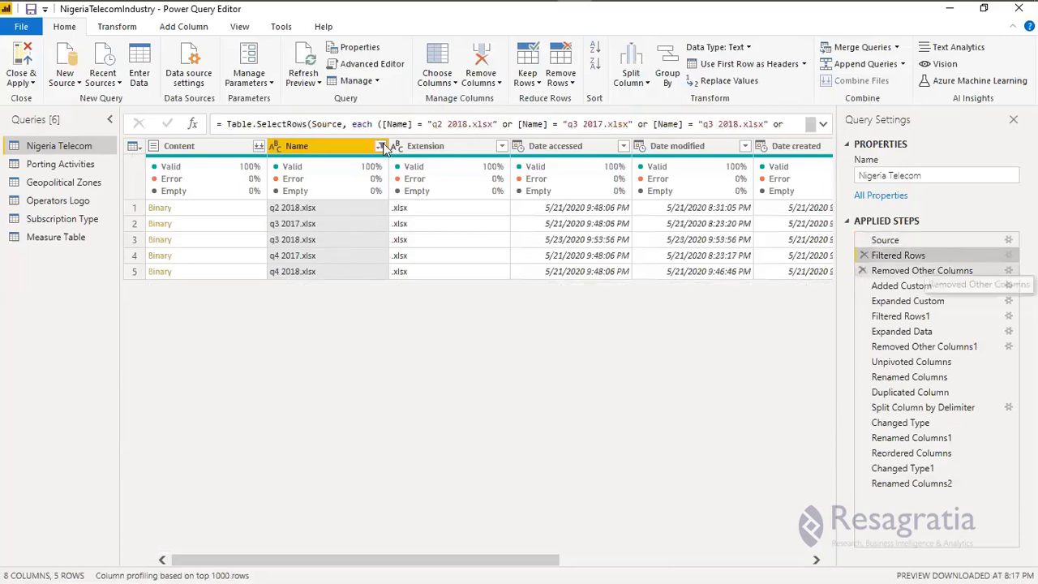
click(380, 147)
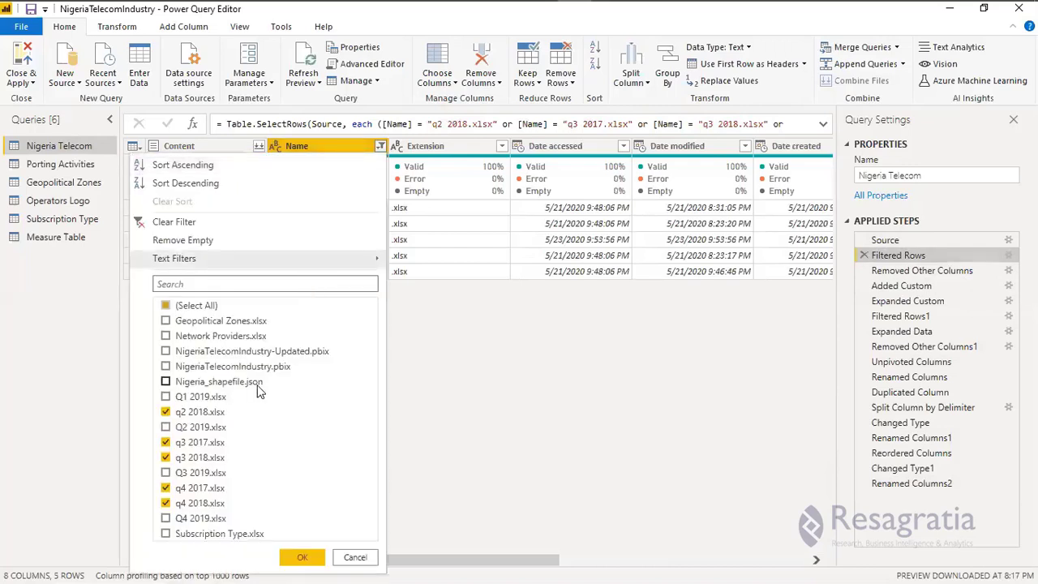
double_click(225, 487)
click(691, 443)
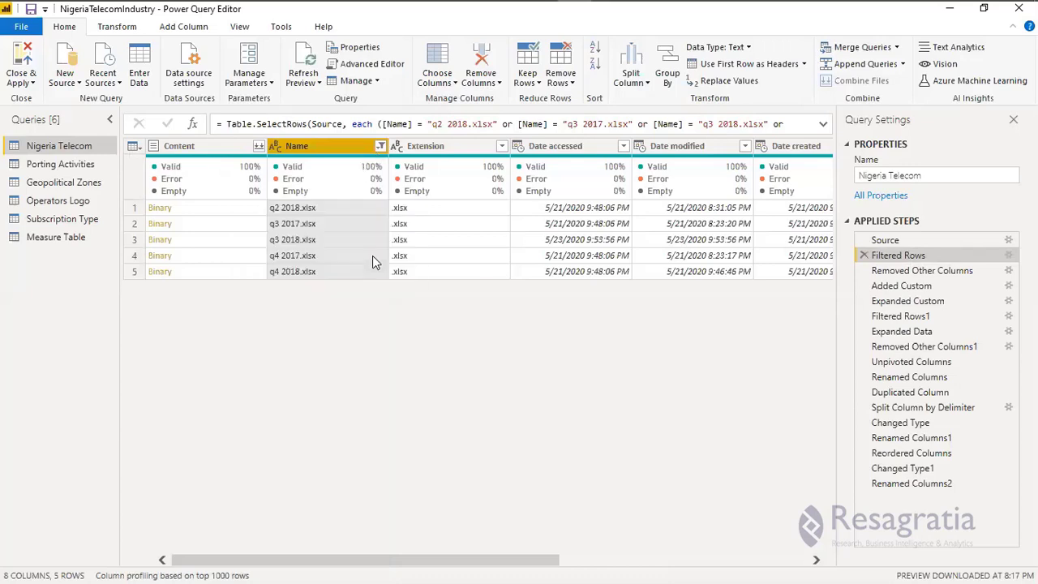
- Insert a text filter after the Filtered Rows step that keeps rows where Name contains "20"
click(380, 147)
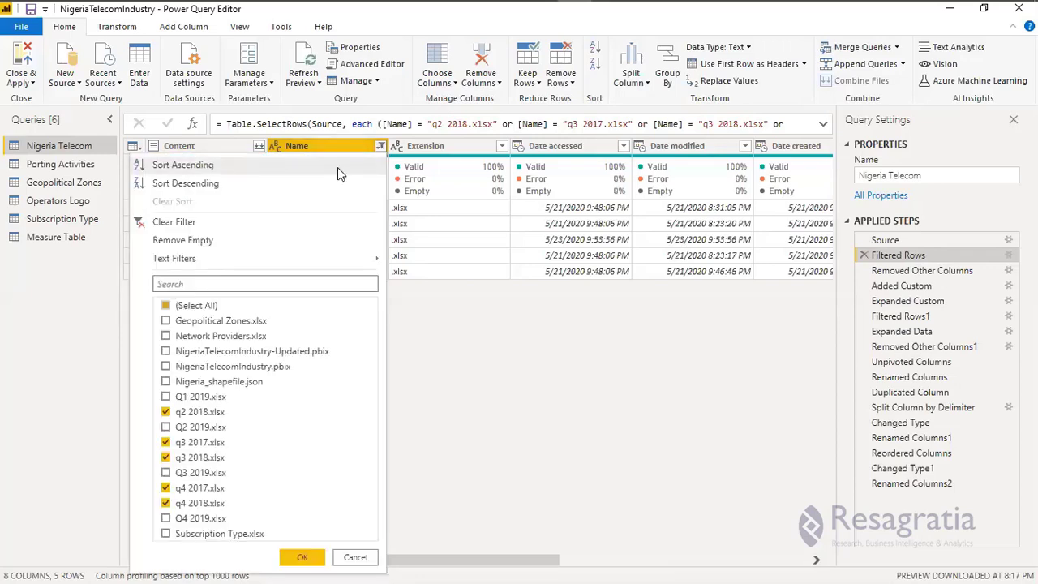
mouse_move(264, 268)
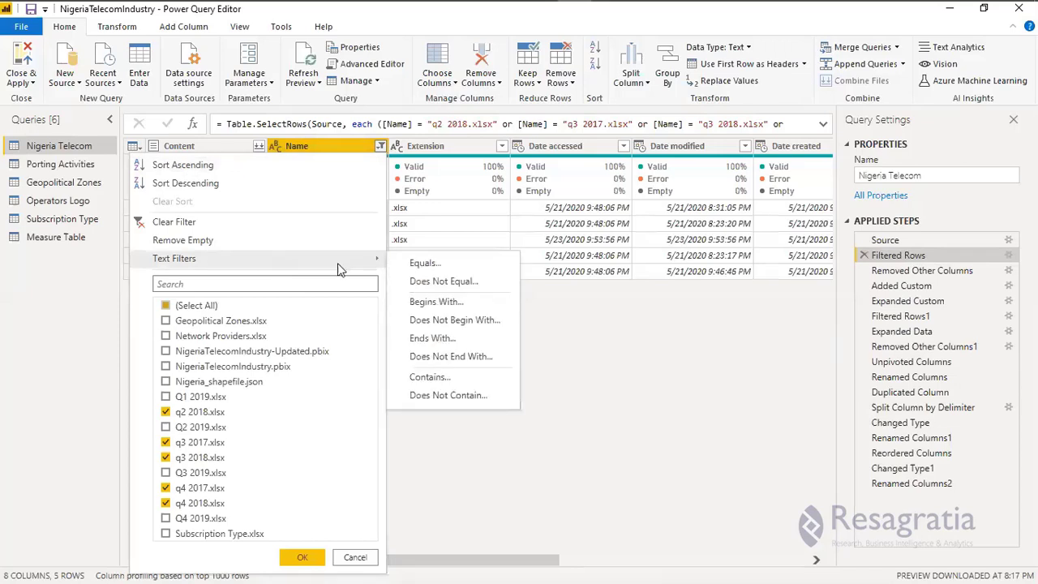
click(434, 378)
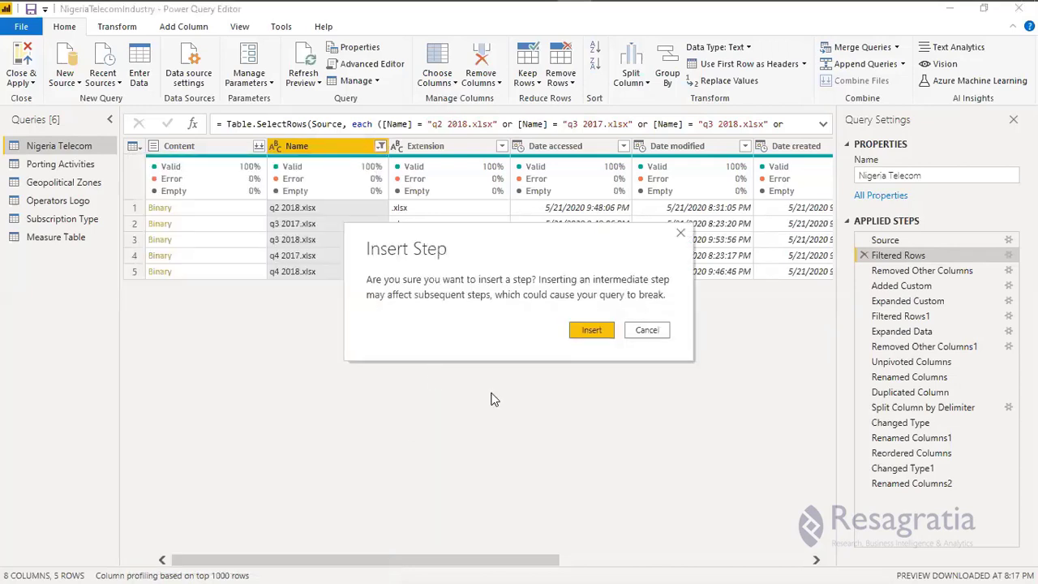
key(Escape)
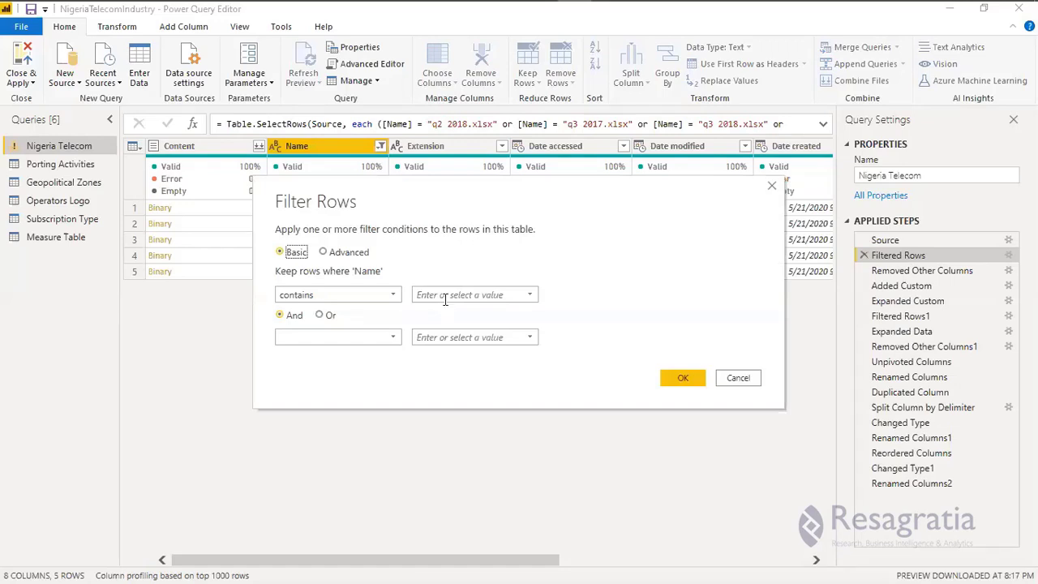
click(444, 300)
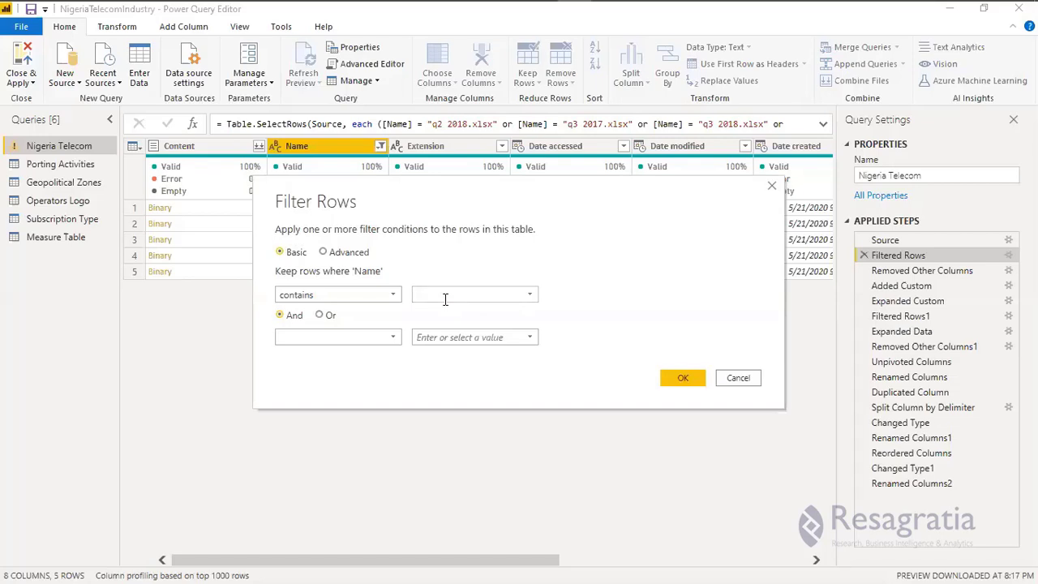
text(20)
click(683, 377)
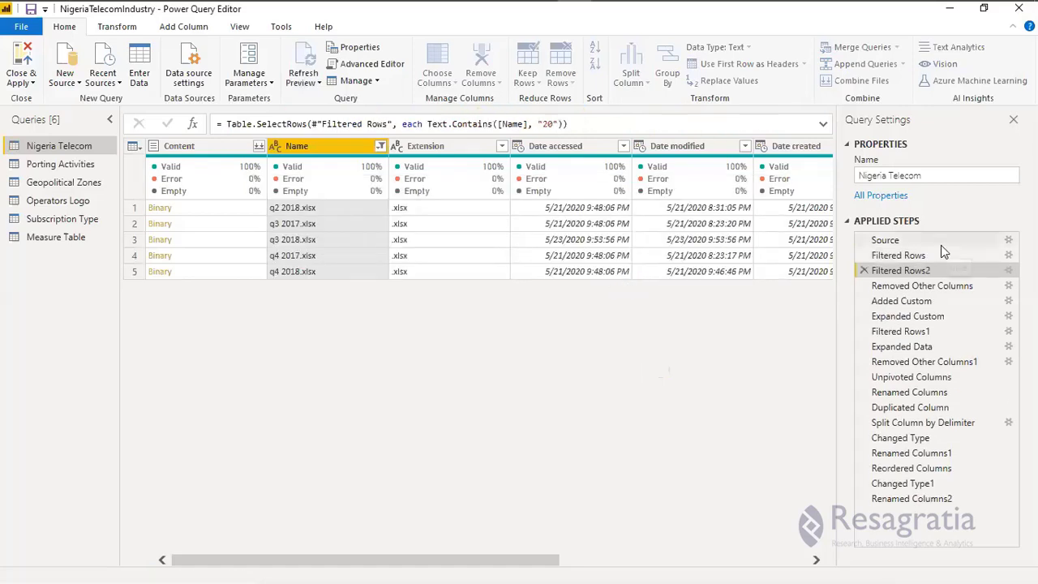
- Move the Filtered Rows2 step ahead of the original Filtered Rows step, directly after Source
click(898, 255)
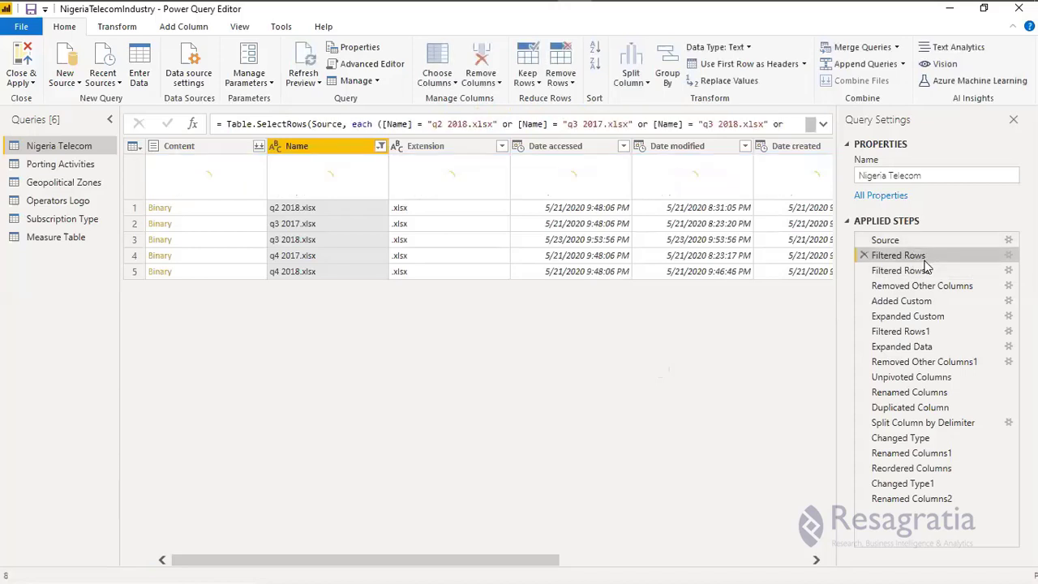
click(900, 270)
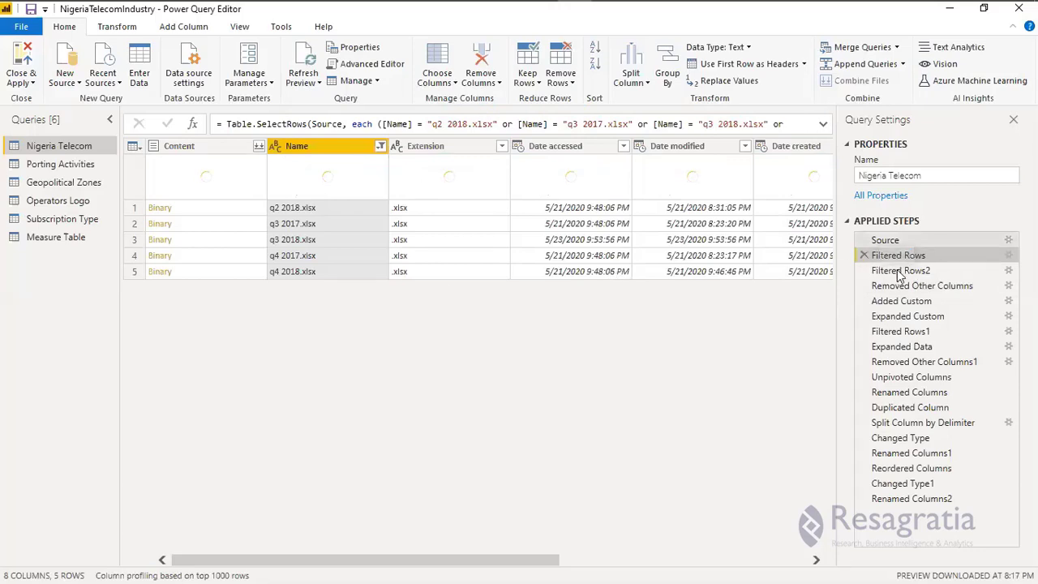
click(865, 274)
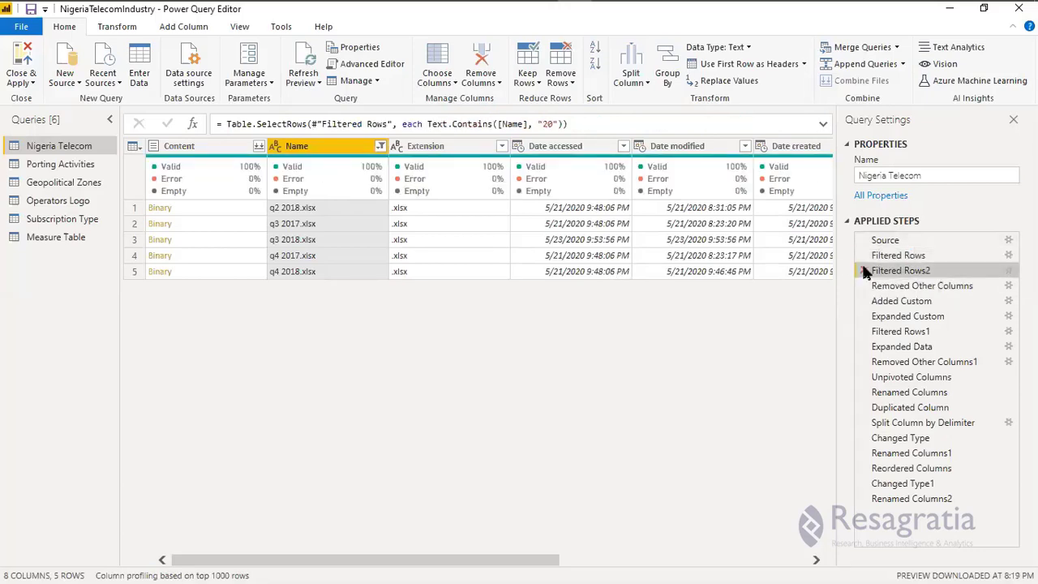
drag(895, 255, 919, 274)
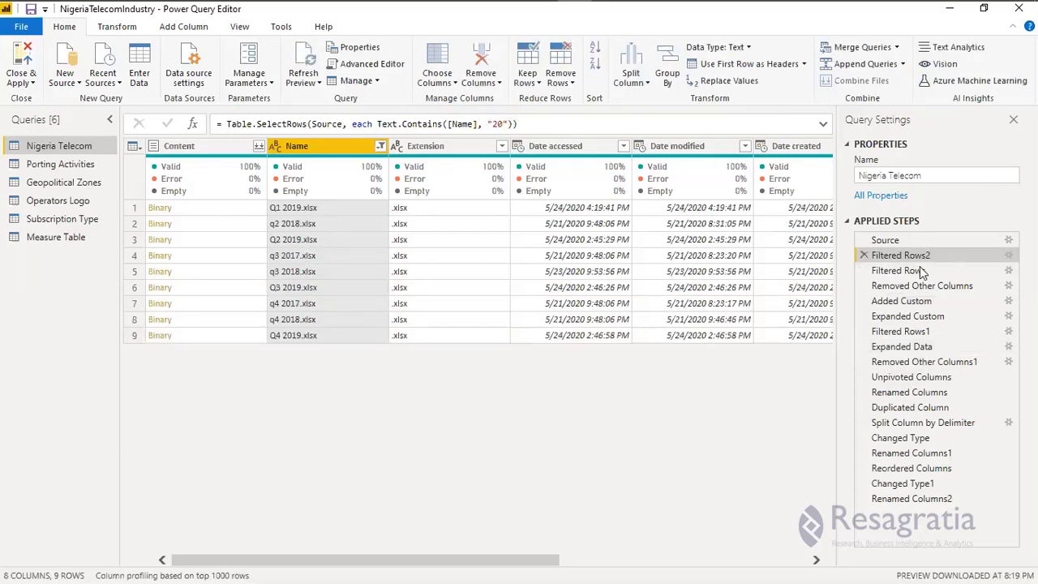
- Delete the original Filtered Rows step that selects the files by individual name
click(930, 266)
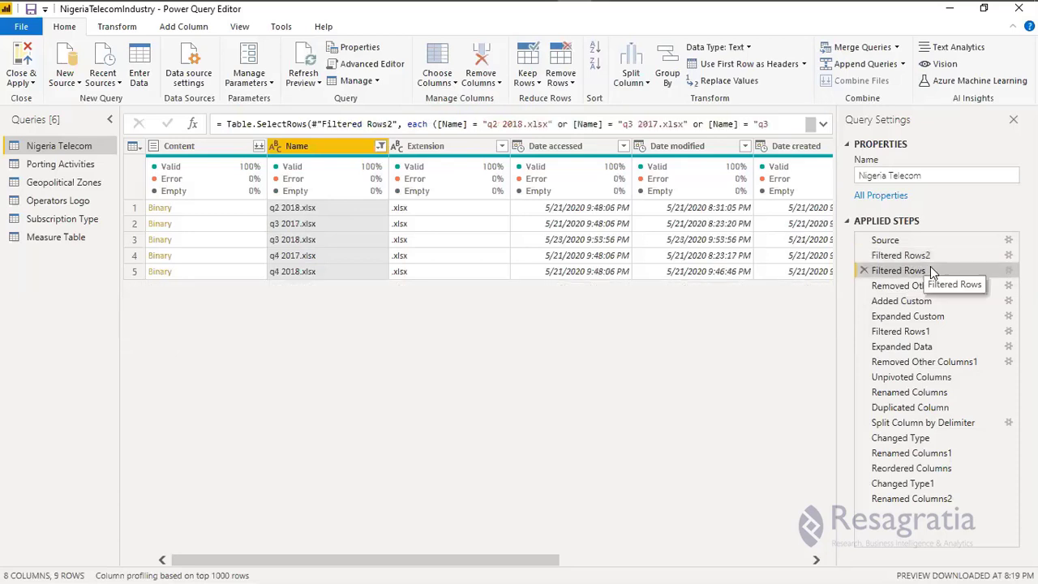
click(864, 271)
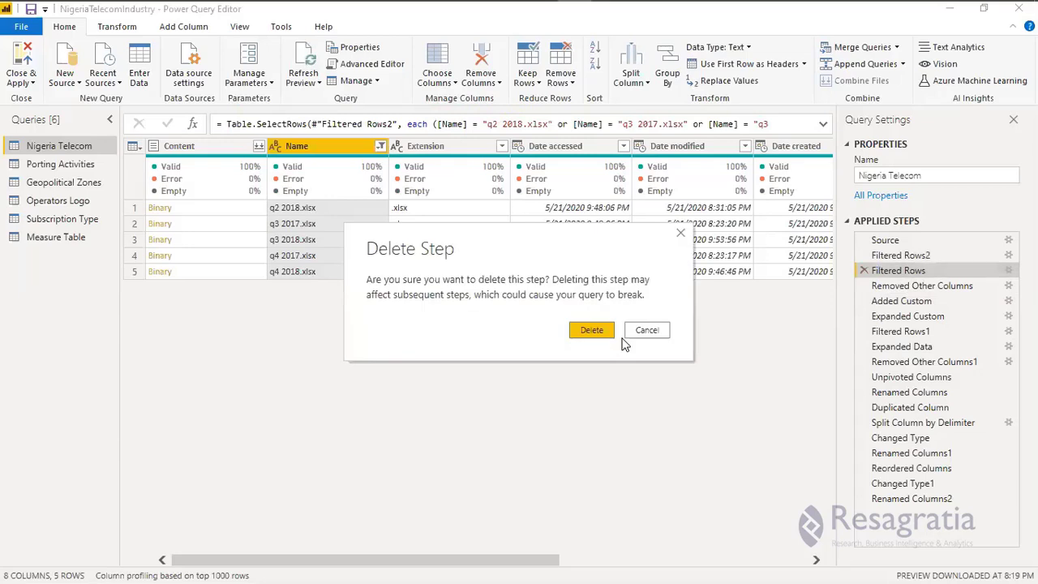
click(648, 330)
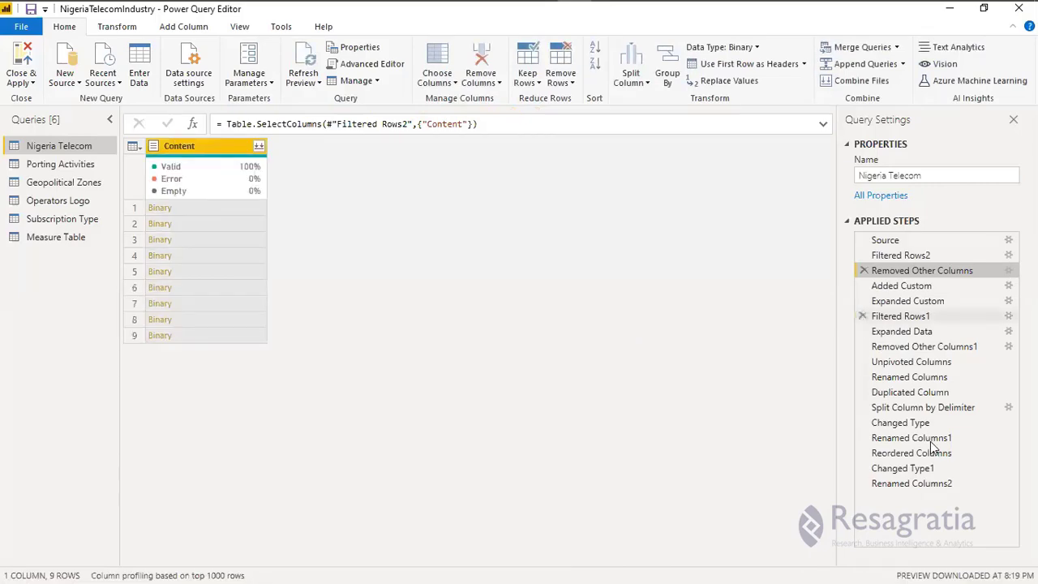
- Review the table at the Renamed Columns2 step and the filter conditions of the Filtered Rows1 step
click(911, 483)
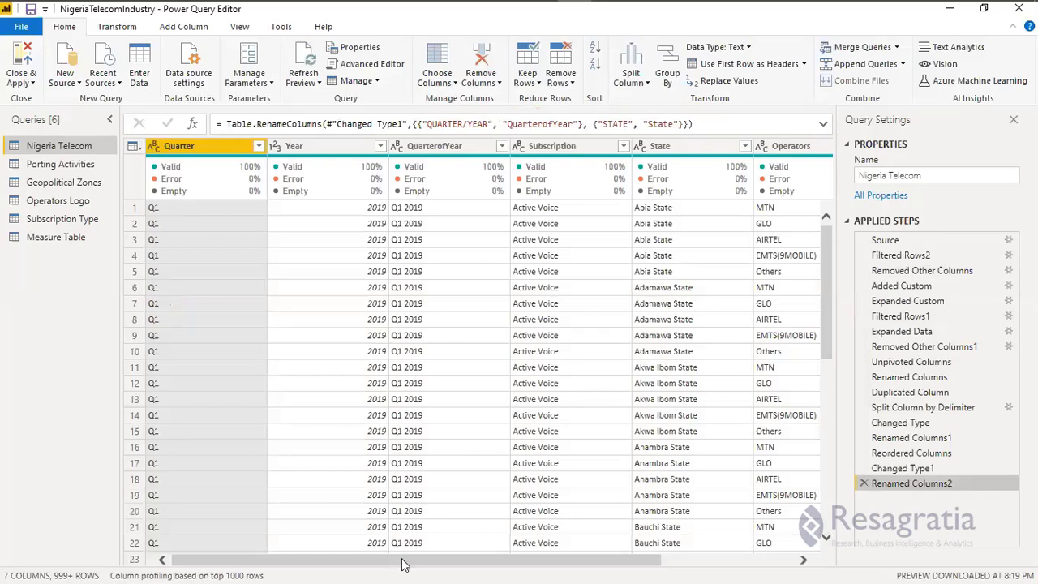
drag(660, 558, 685, 549)
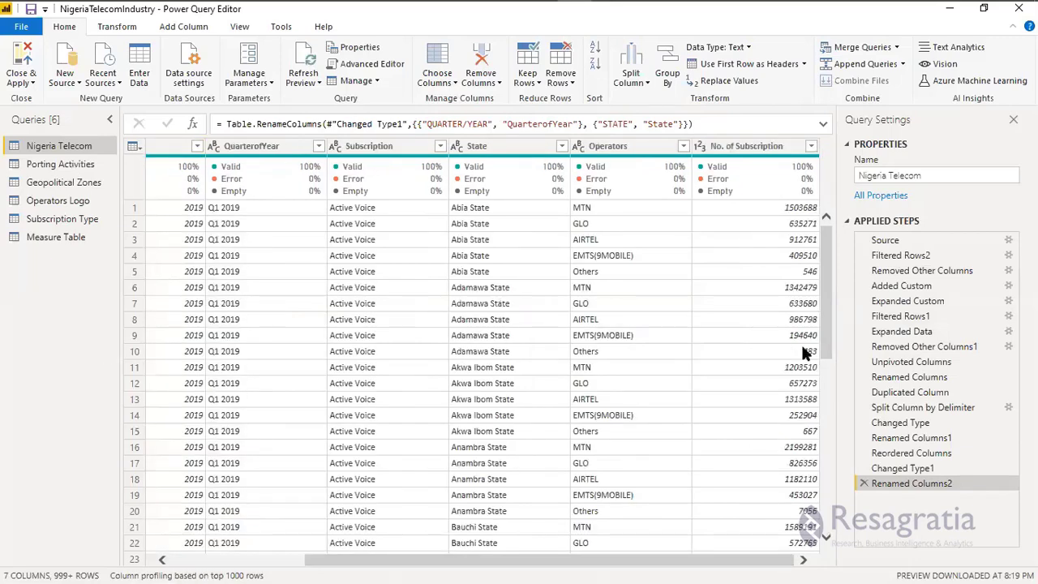
click(900, 316)
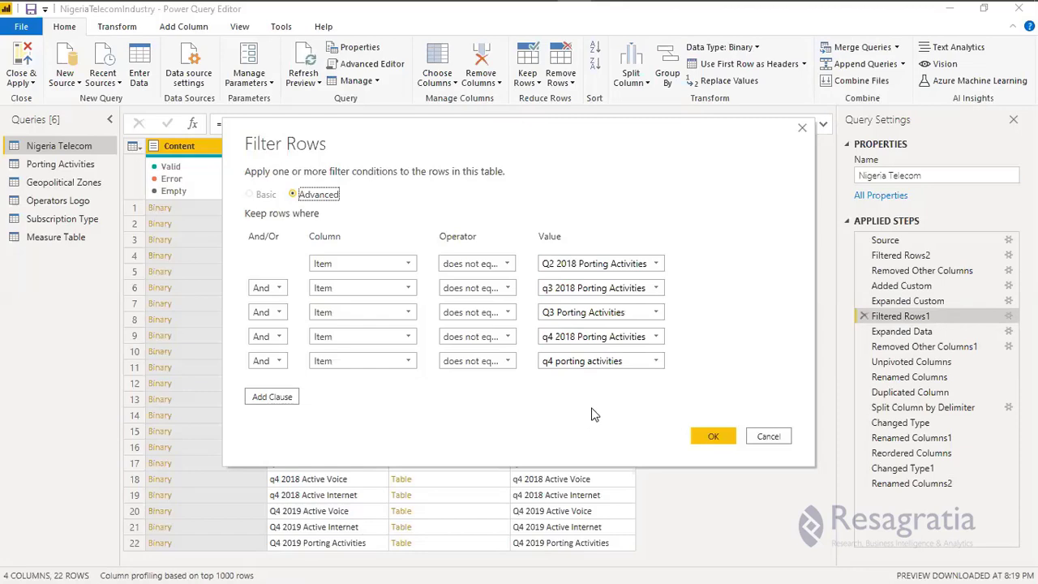
click(766, 436)
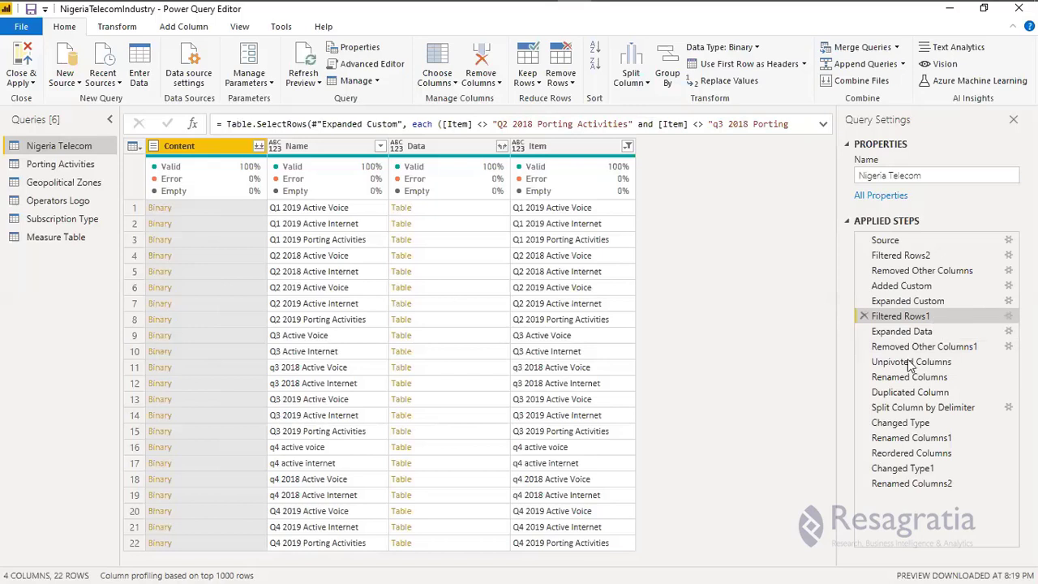
- Insert a text filter after the Filtered Rows1 step that keeps rows where Name does not contain "orting"
click(379, 147)
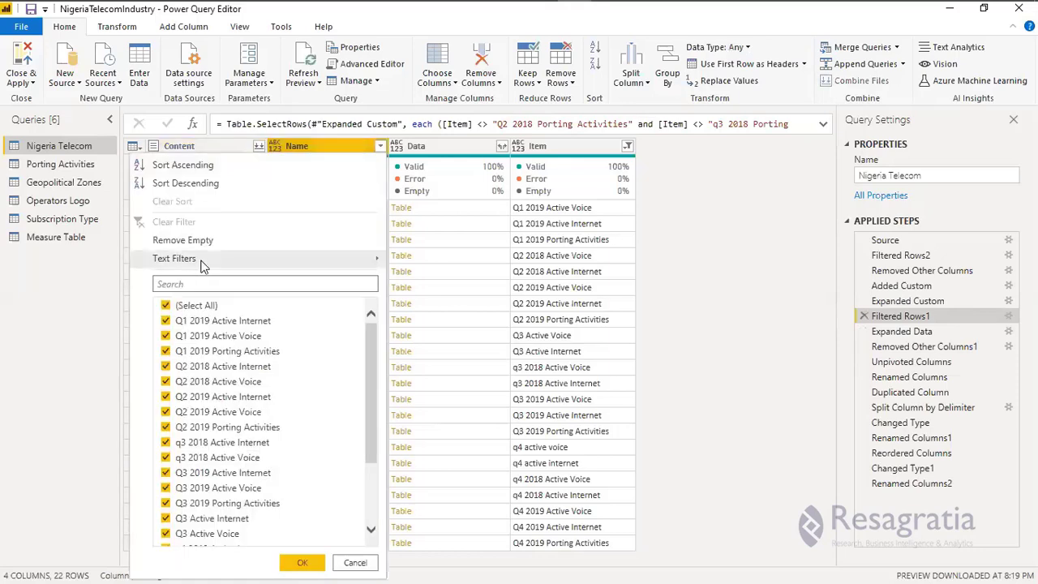
mouse_move(205, 267)
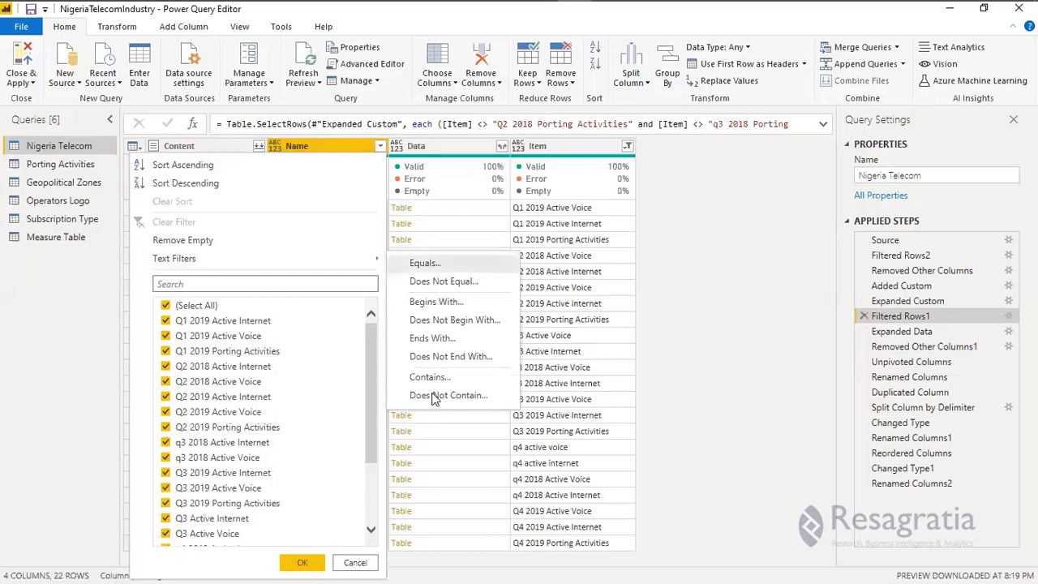
key(Escape)
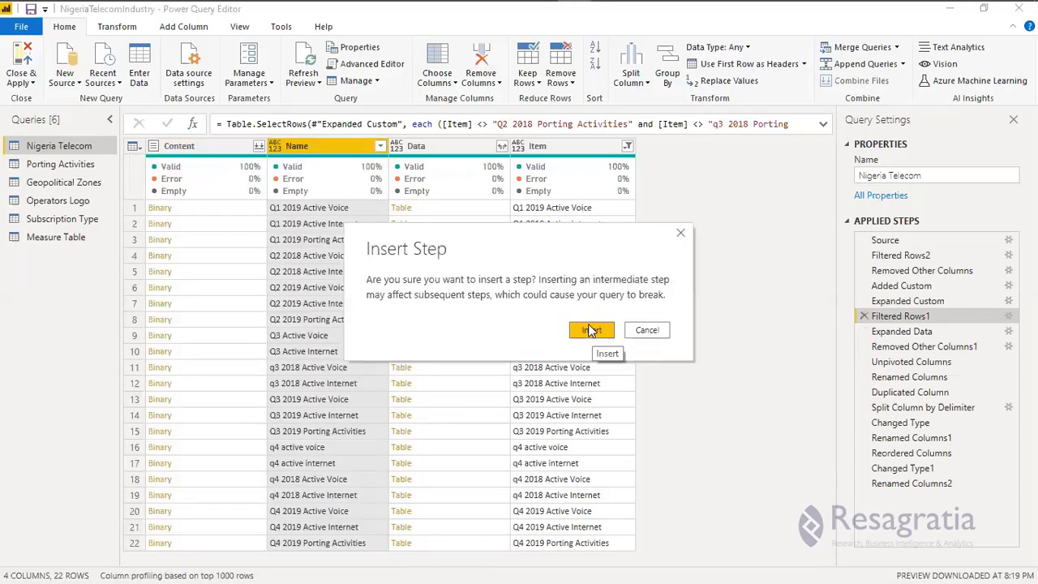
click(591, 330)
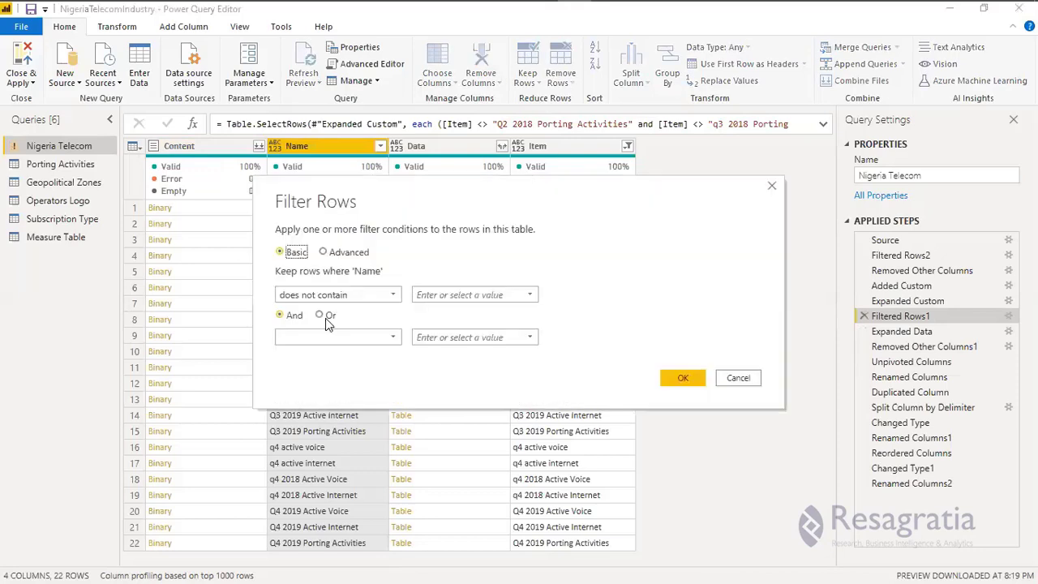
click(466, 294)
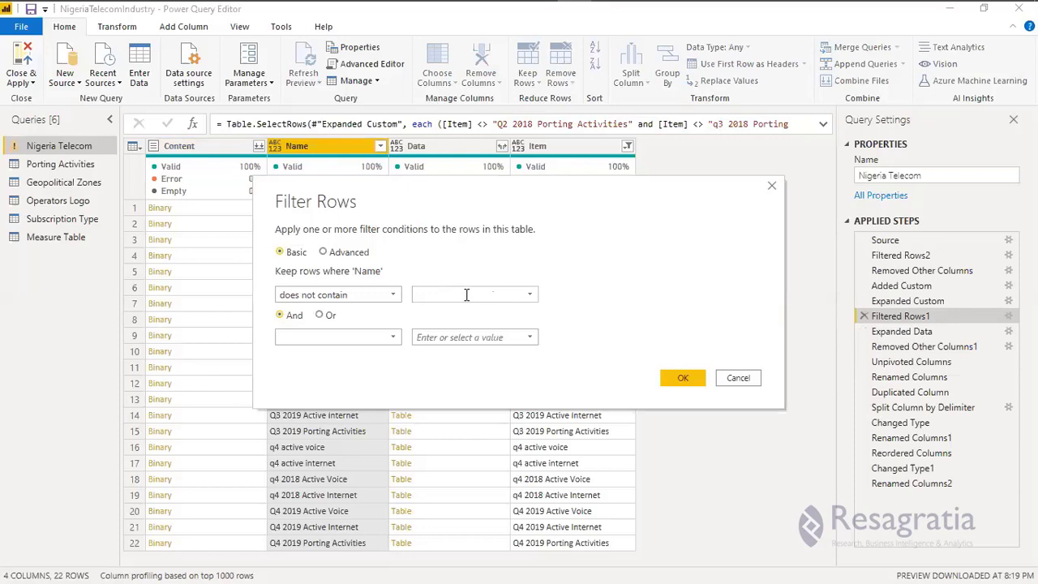
text(q)
text(rting)
click(427, 296)
key(Home)
drag(445, 294, 414, 297)
click(682, 379)
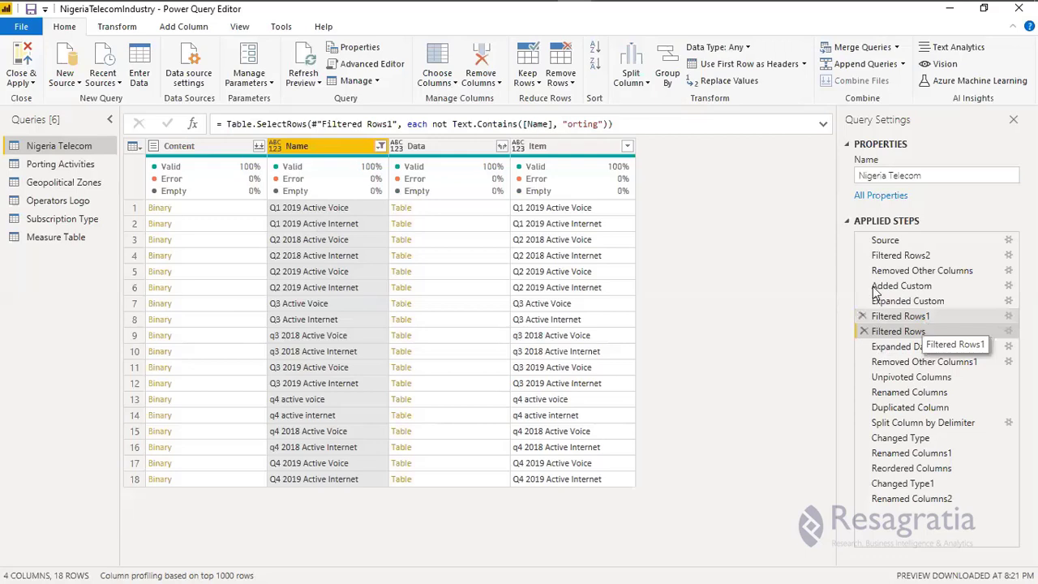
- Delete the hard-coded Filtered Rows1 step and check the table's columns at the Renamed Columns2 step
click(922, 317)
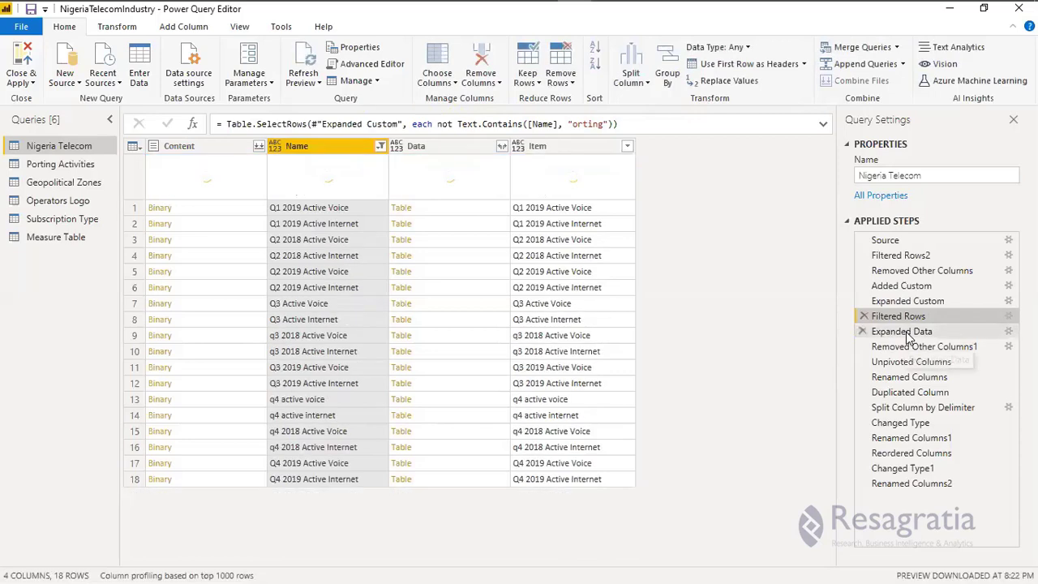
click(908, 483)
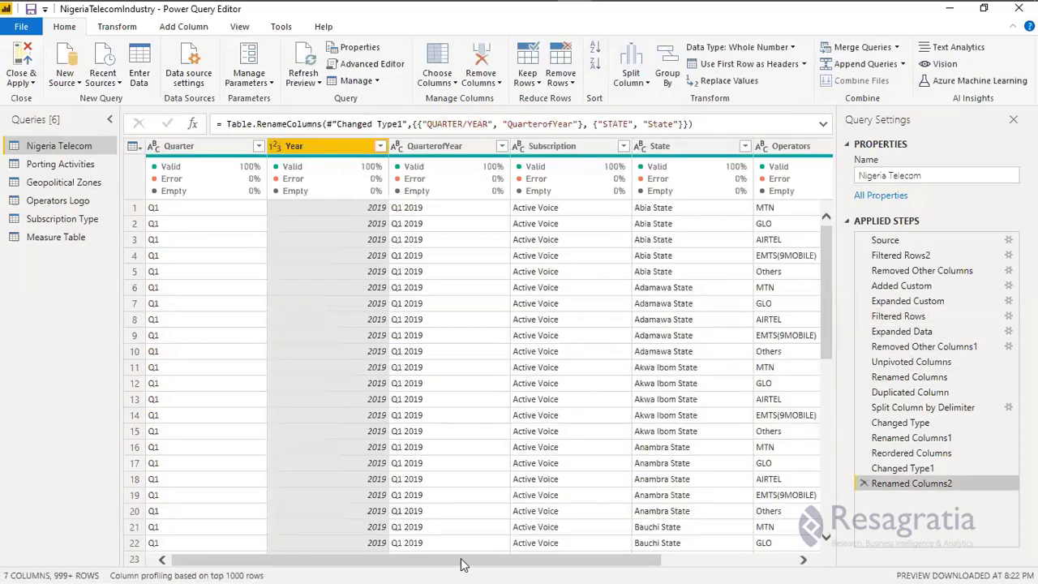
scroll(604, 560, right, 1)
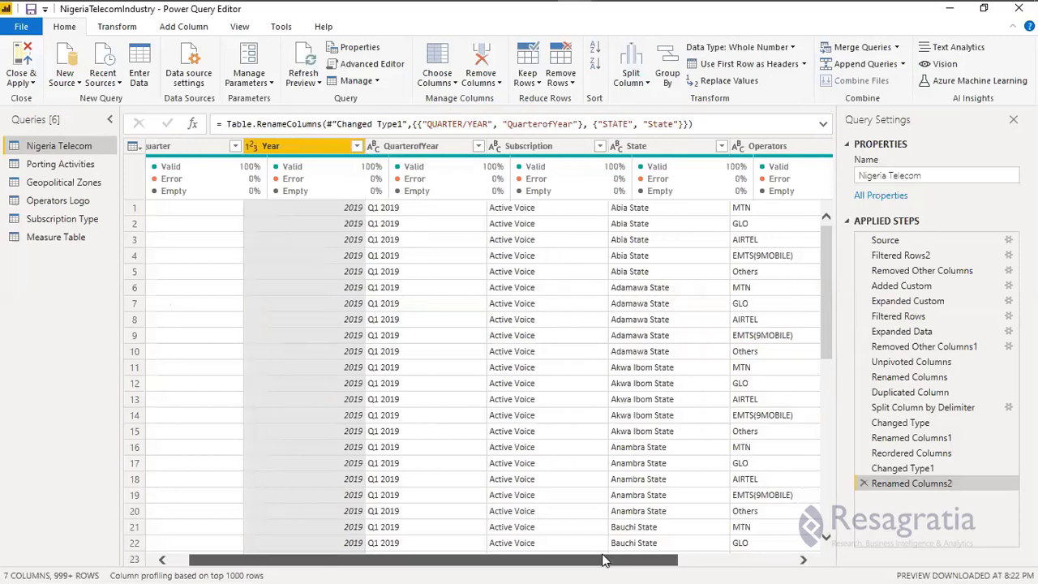
scroll(602, 559, right, 5)
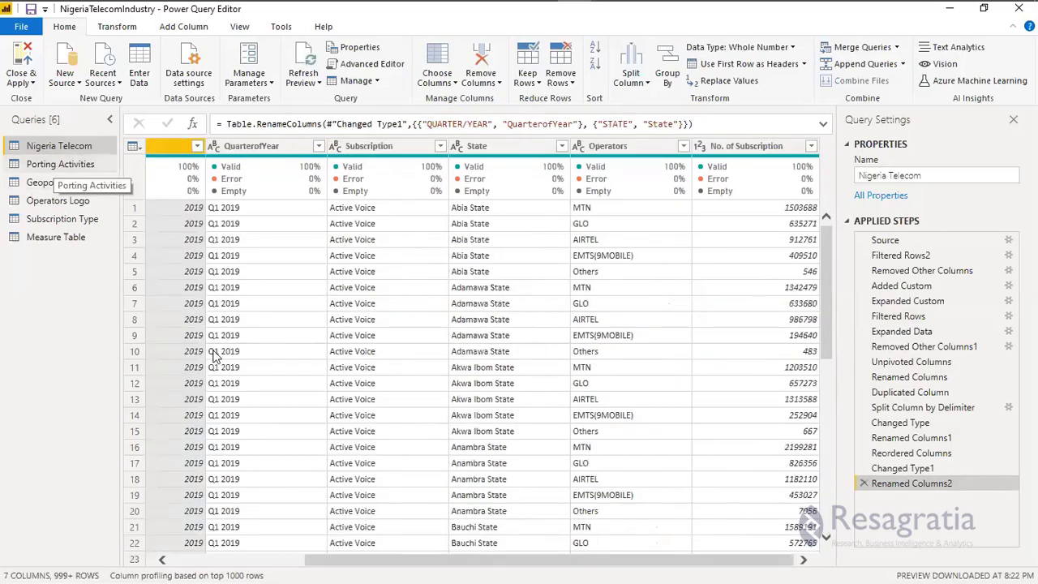
- Open the Porting Activities query and compare the files at its Source step with those at its Filtered Rows step
click(71, 168)
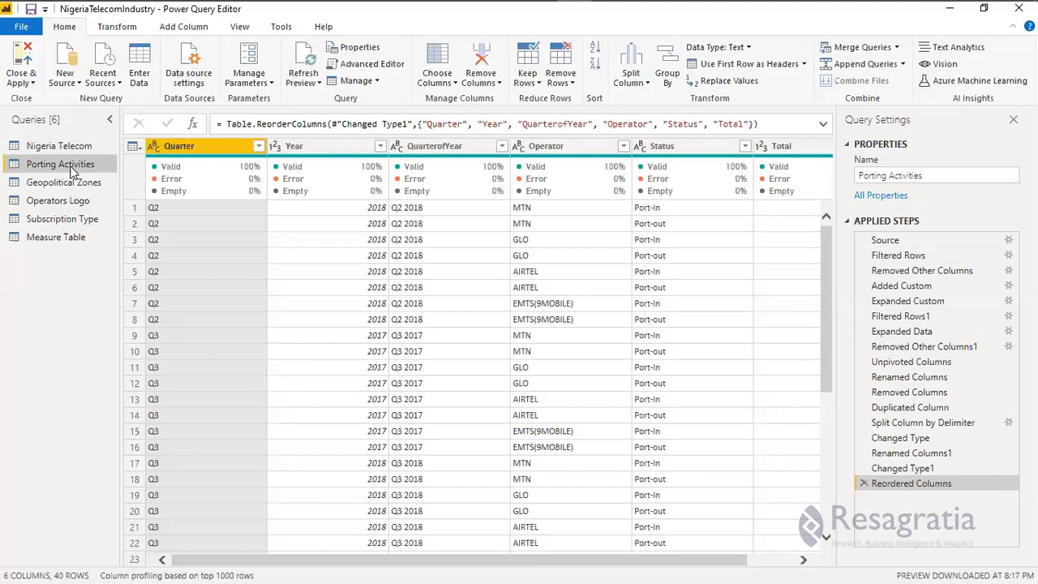
click(919, 243)
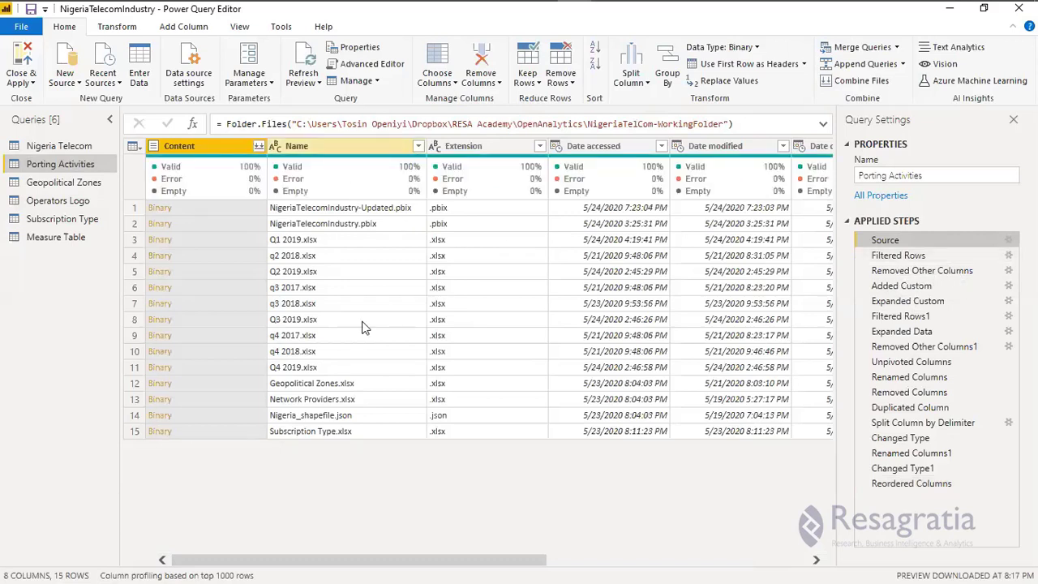
click(922, 258)
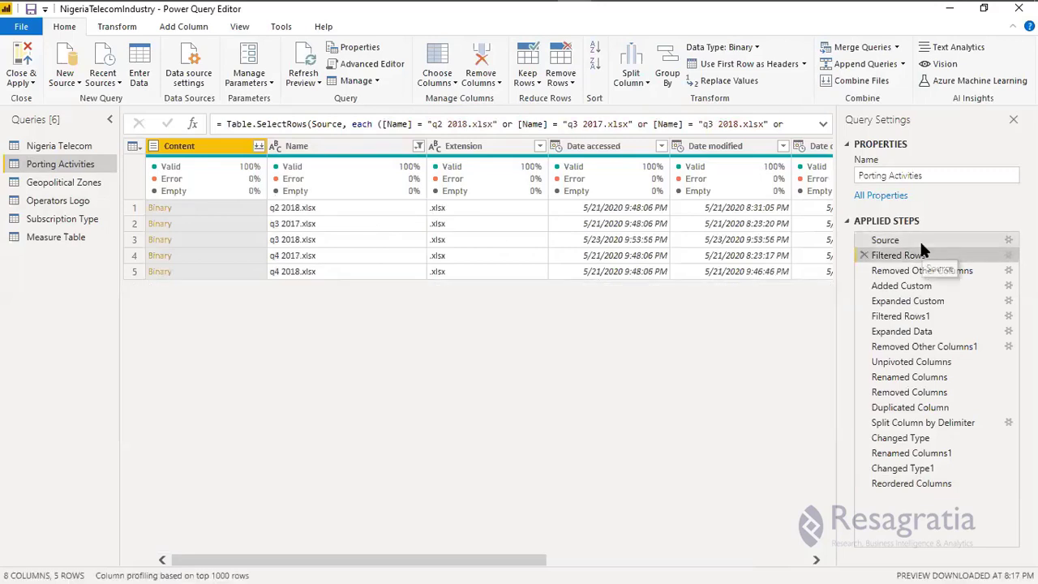
- Insert a text filter directly after the Source step of Porting Activities that keeps rows where Name contains "20"
click(920, 239)
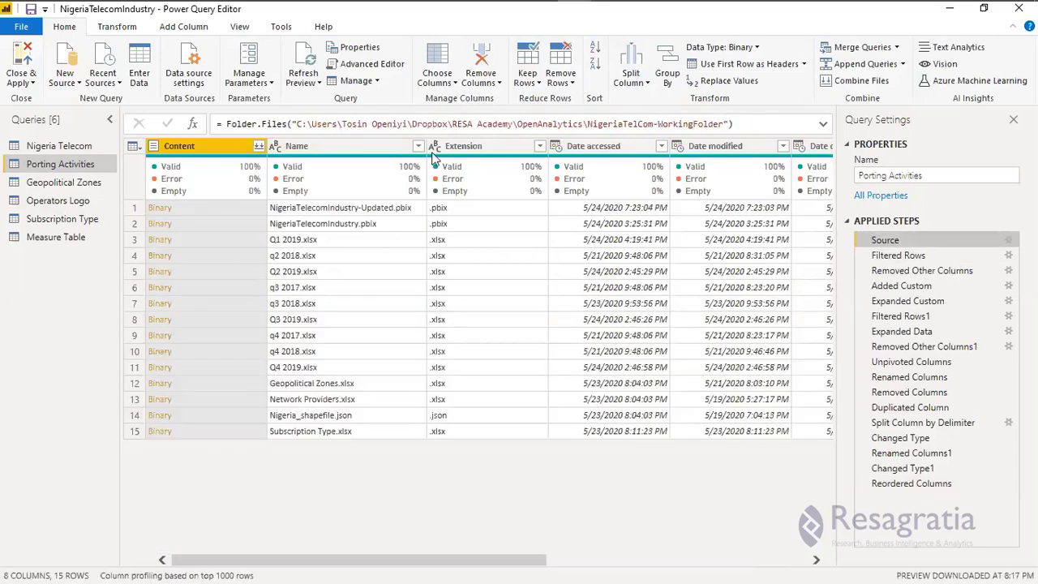
click(419, 147)
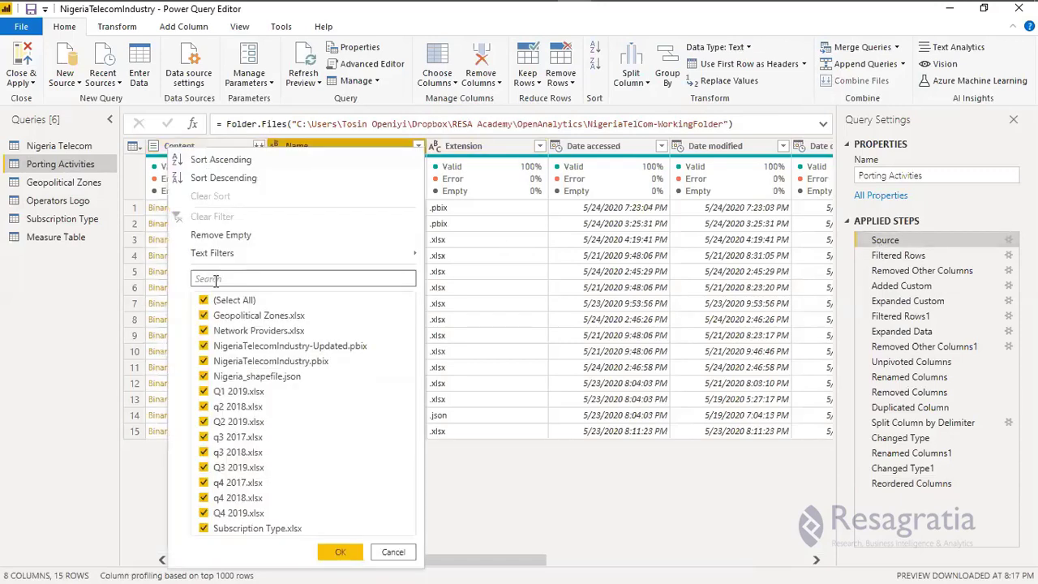
mouse_move(409, 253)
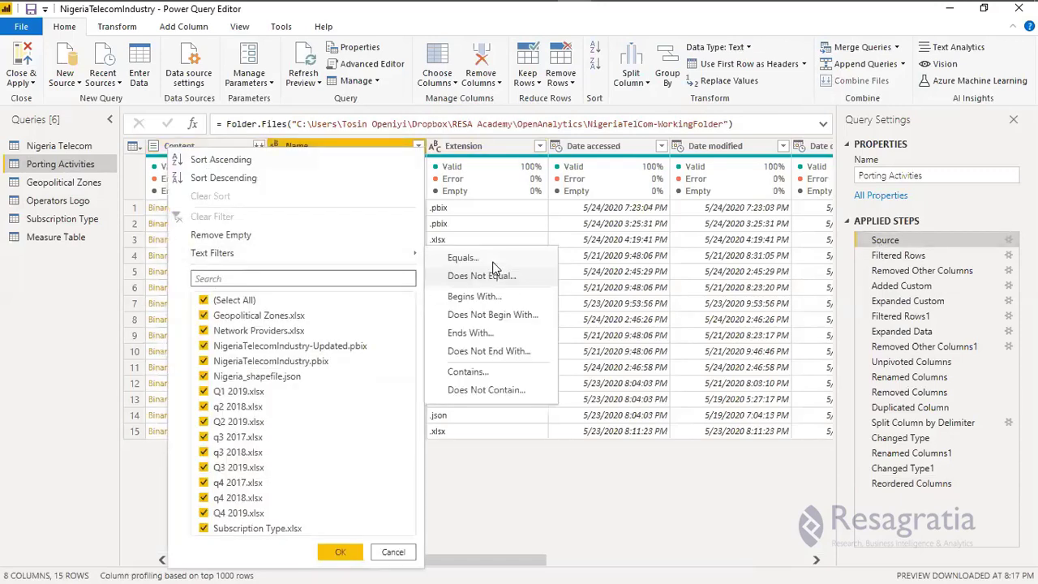
click(469, 372)
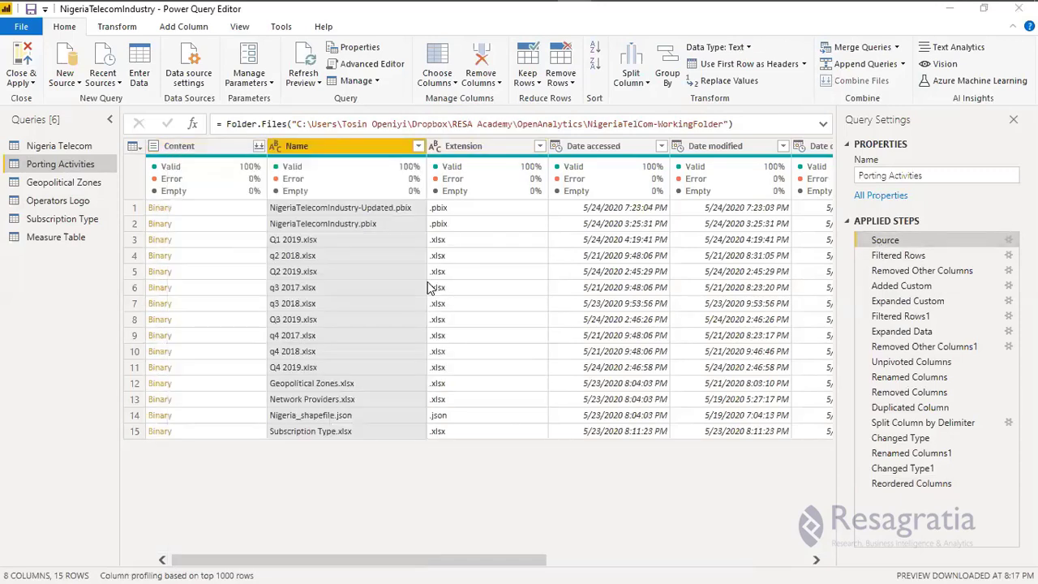
click(590, 324)
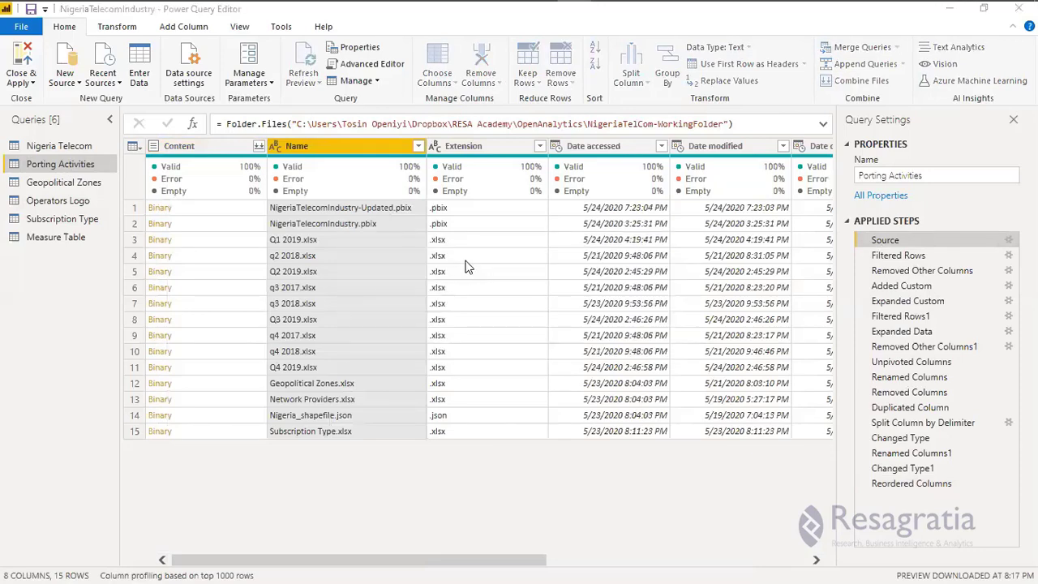
click(450, 296)
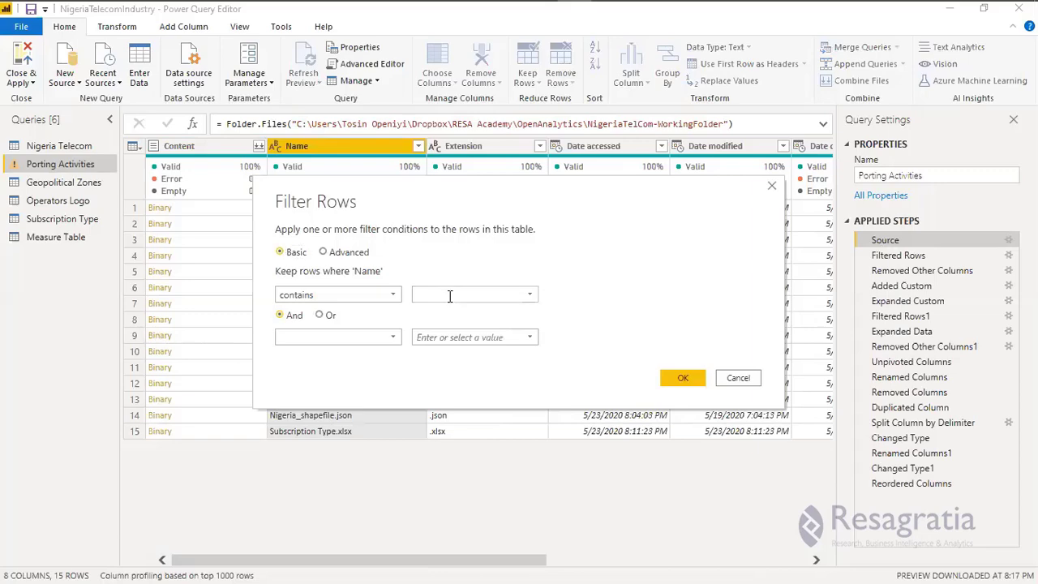
text(20)
click(685, 378)
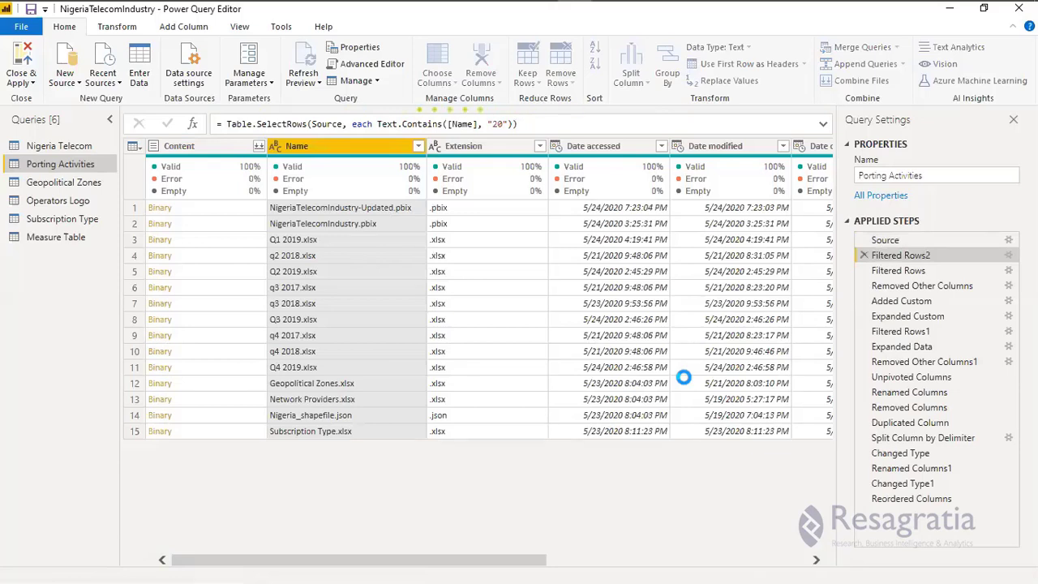
- Delete the original Filtered Rows step of Porting Activities that selects the files by individual name
mouse_move(871, 274)
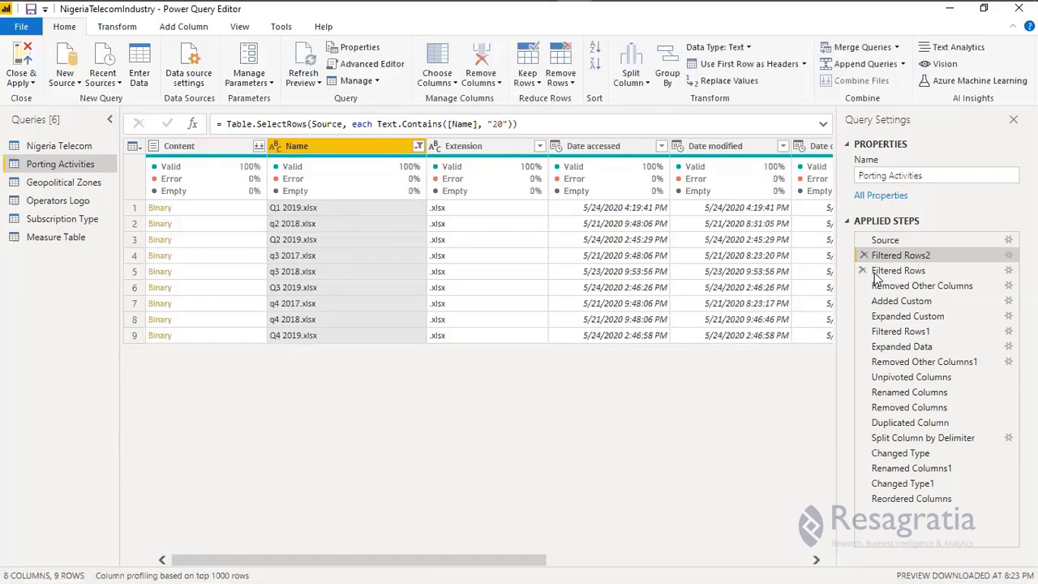
click(884, 271)
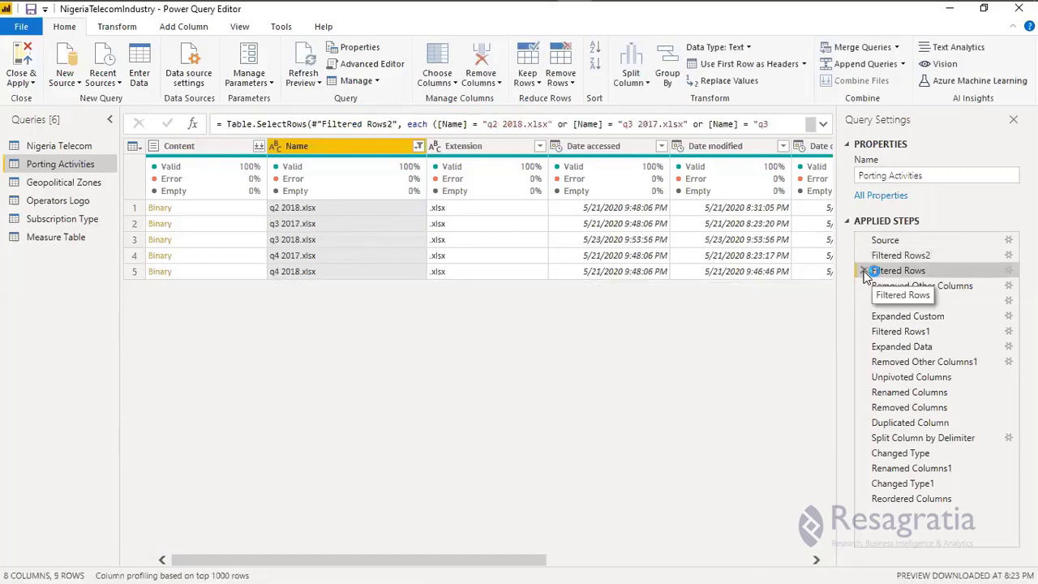
key(Delete)
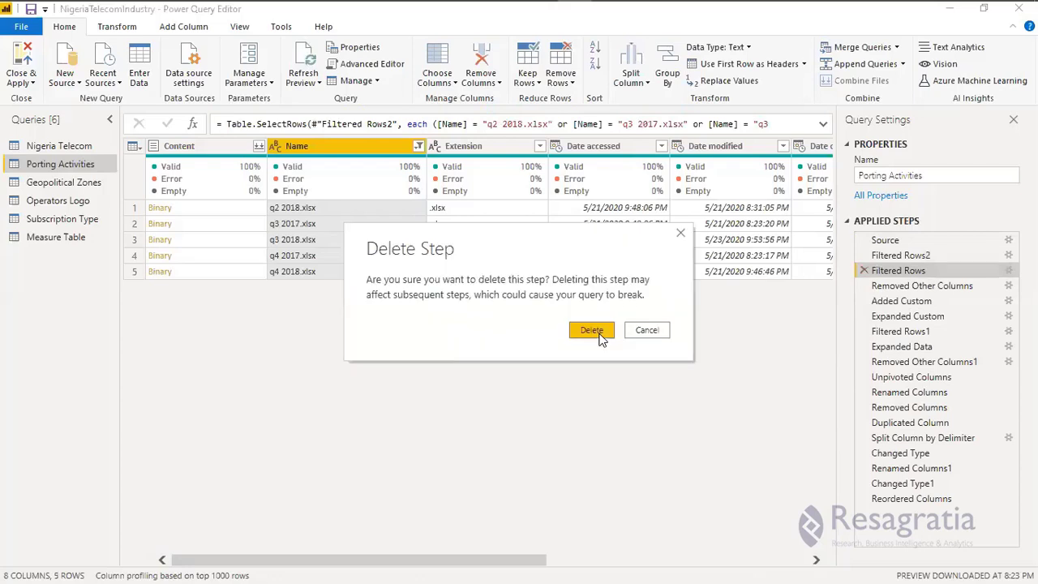
key(Return)
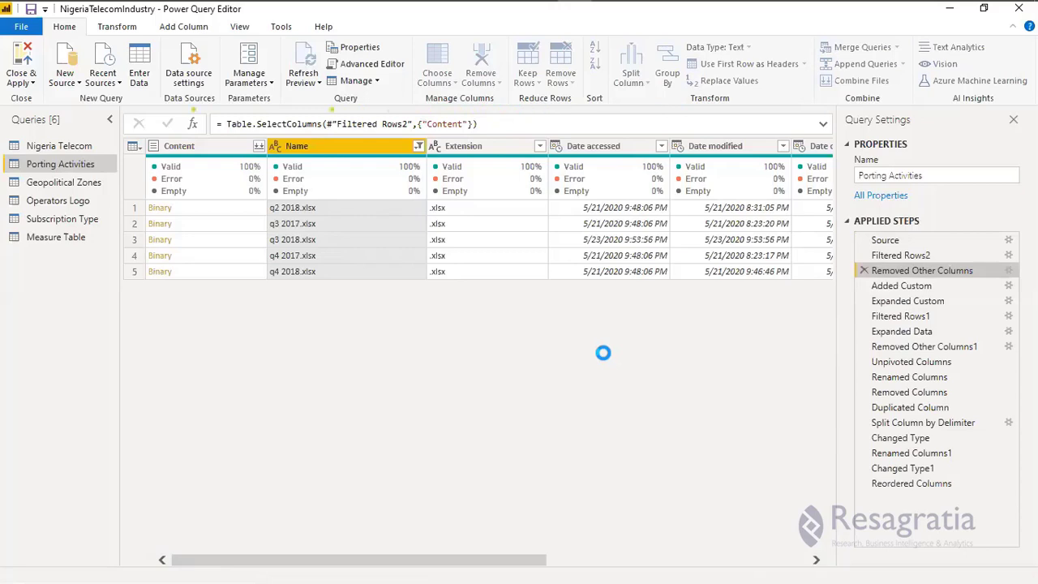
- Insert a text filter after the Filtered Rows1 step of Porting Activities that keeps rows where Name contains "orting"
click(928, 321)
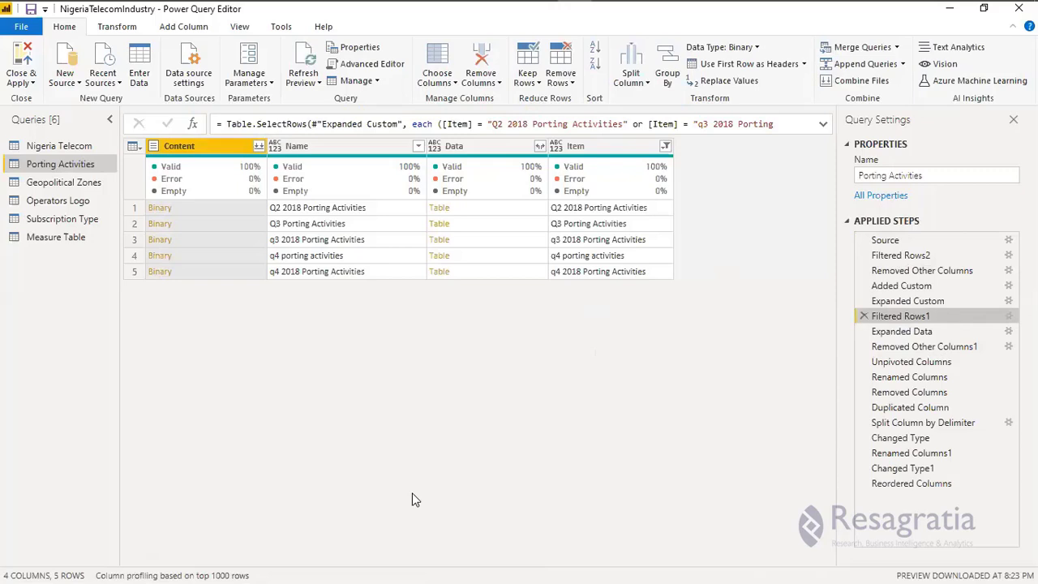
click(418, 146)
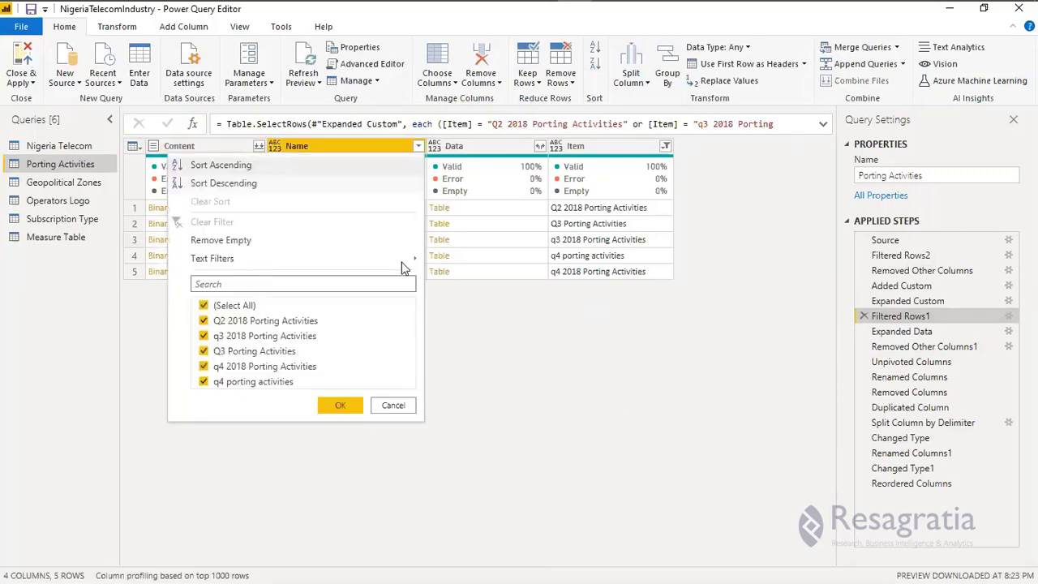
mouse_move(404, 260)
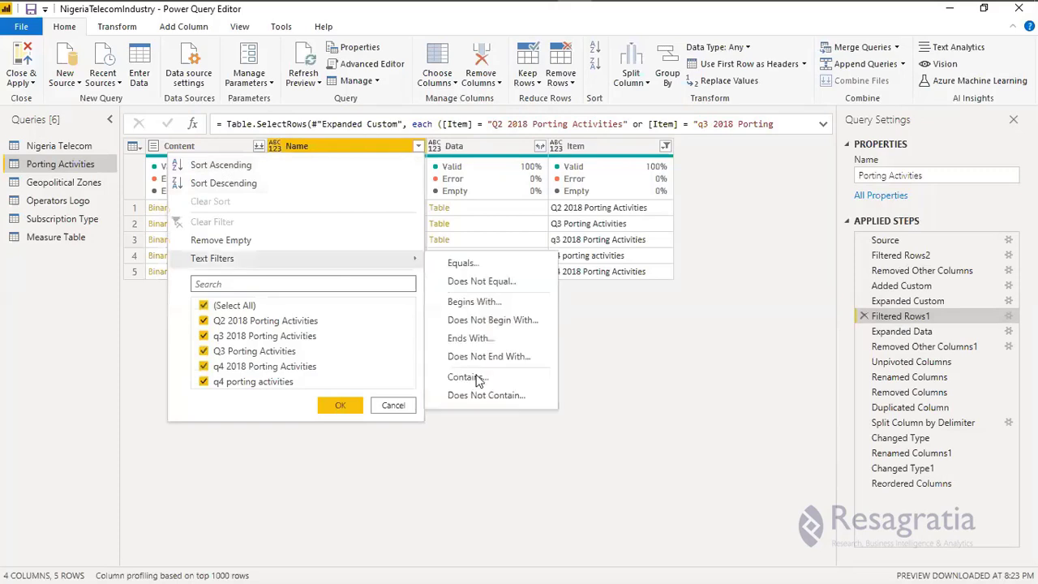
click(465, 378)
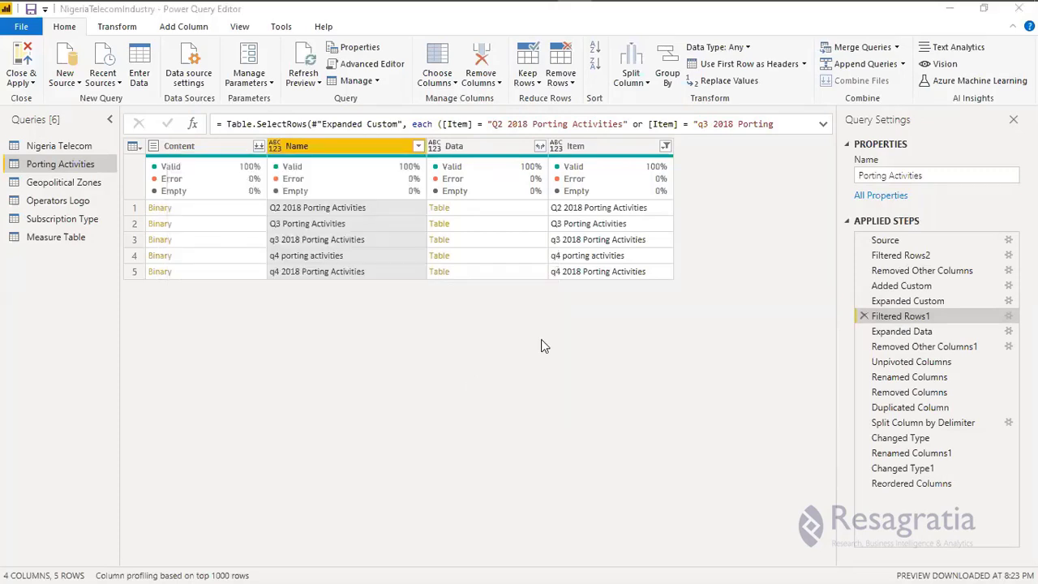
key(Escape)
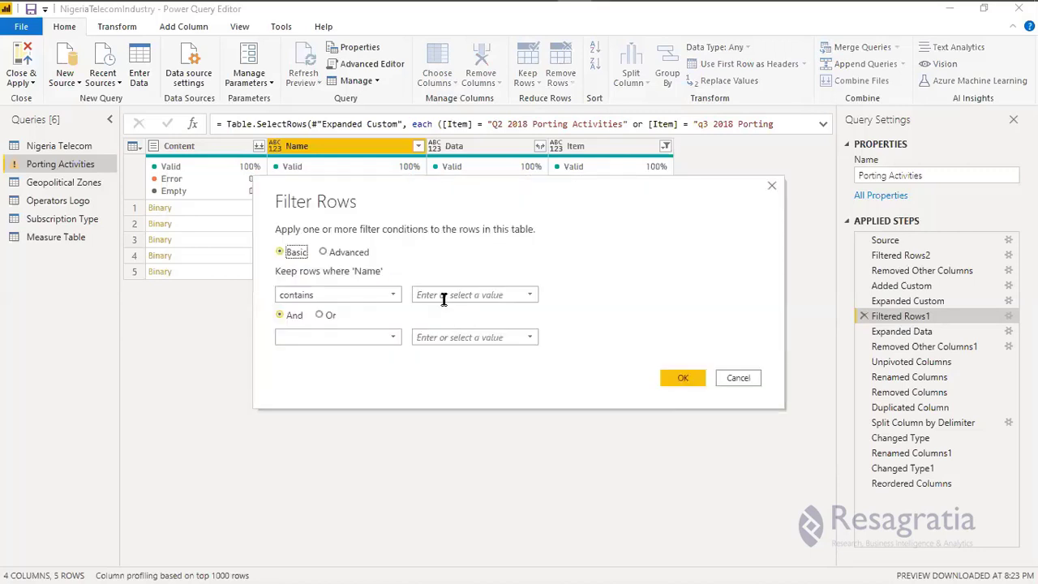
click(444, 299)
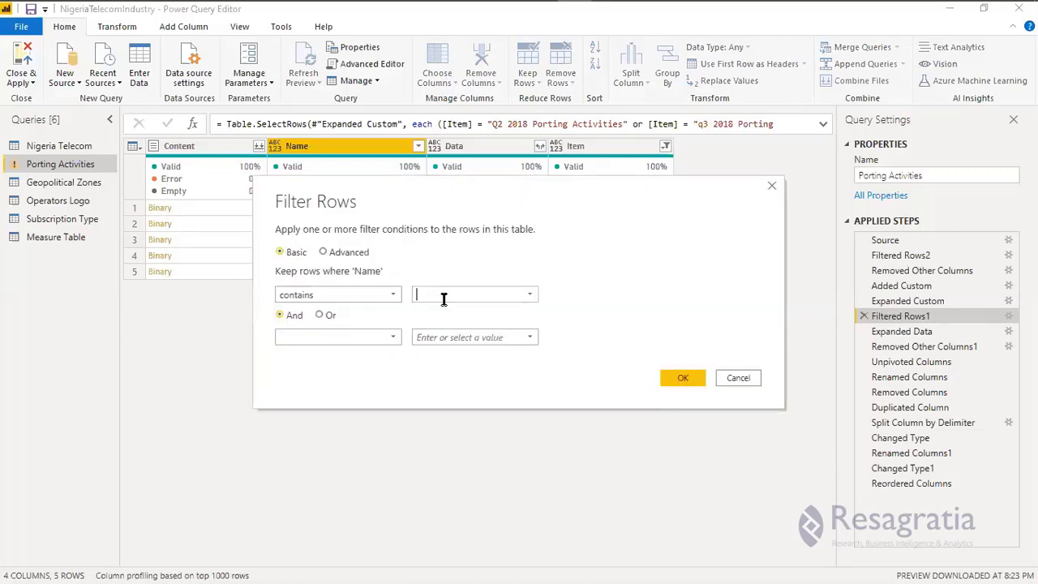
text(orting)
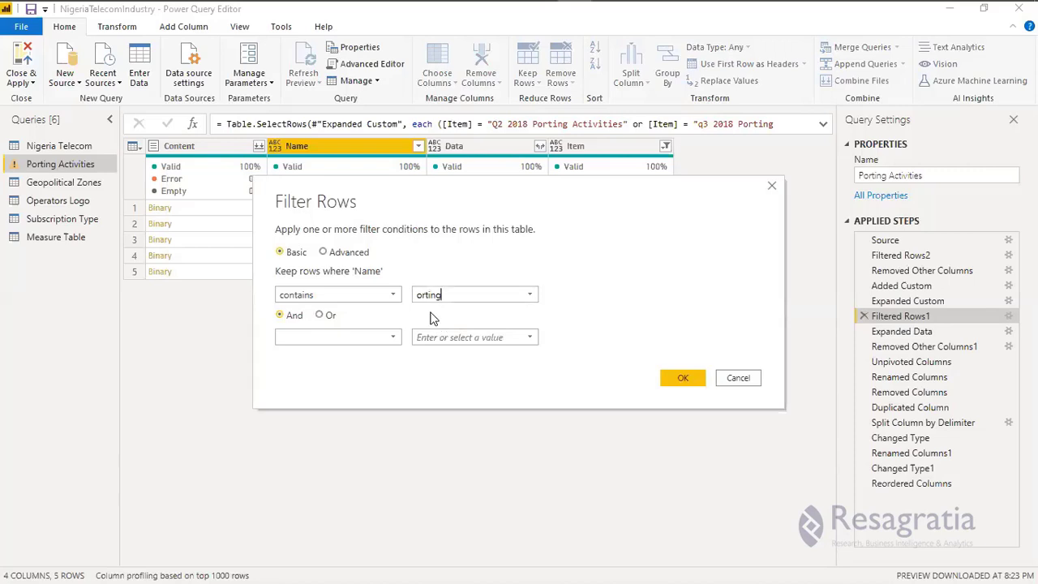
click(682, 378)
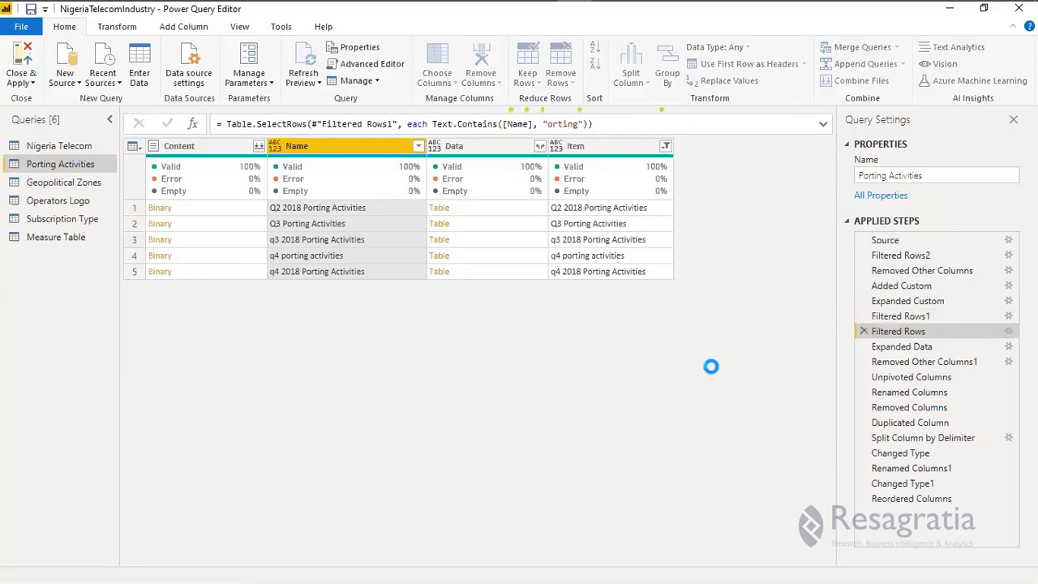
- Move the new "orting" Filtered Rows step ahead of Filtered Rows1, directly after Expanded Custom
click(922, 320)
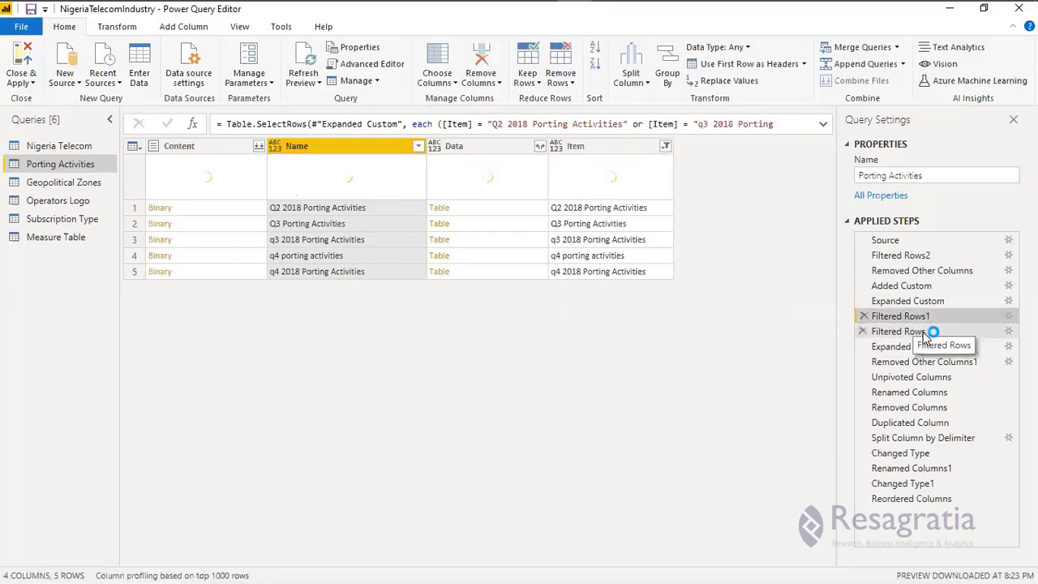
click(924, 333)
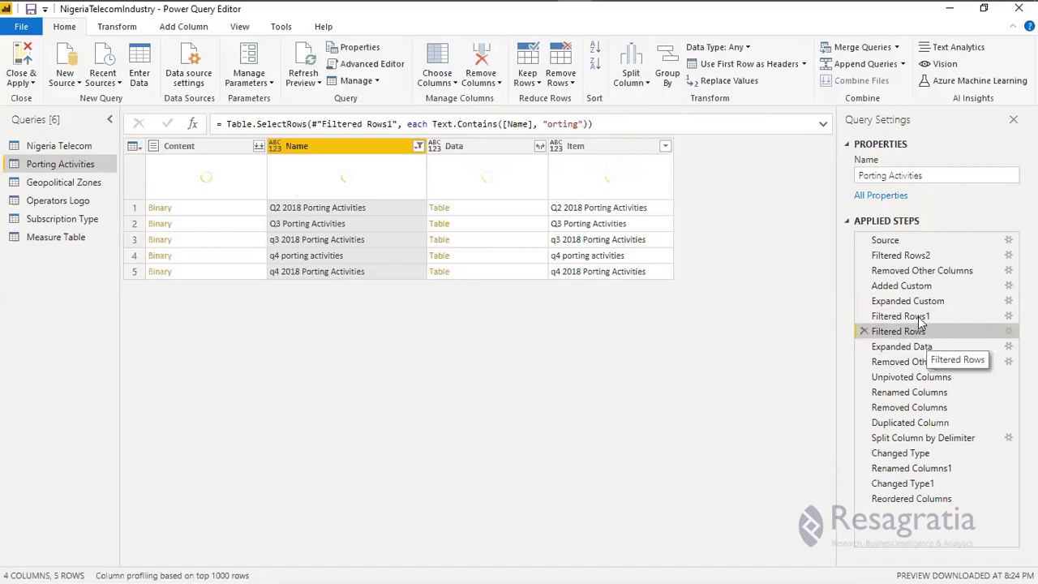
drag(917, 322, 908, 342)
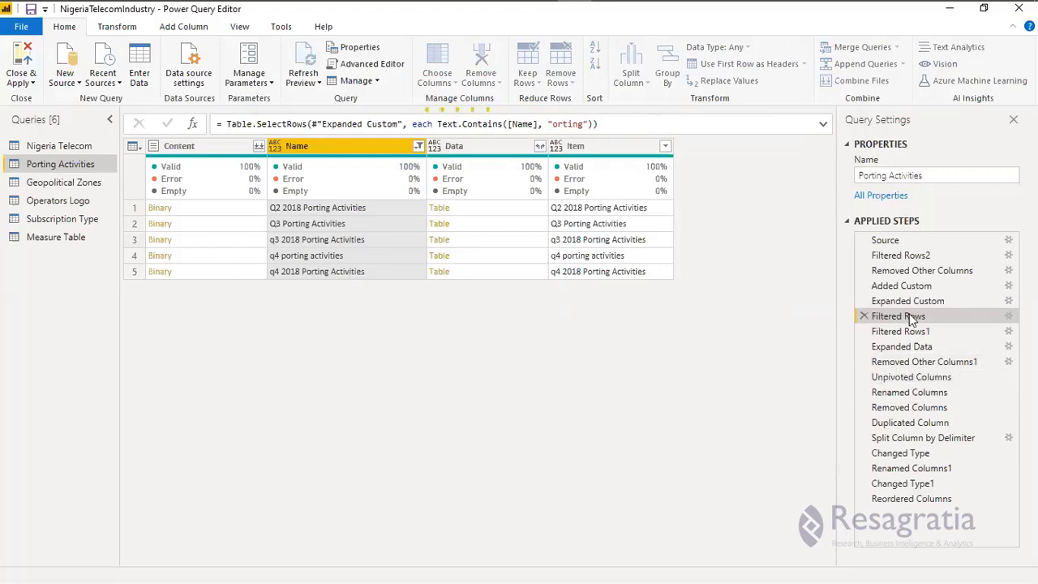
- Delete the Filtered Rows1 step of Porting Activities that selects items by individual name, and preview the final Reordered Columns step
click(869, 331)
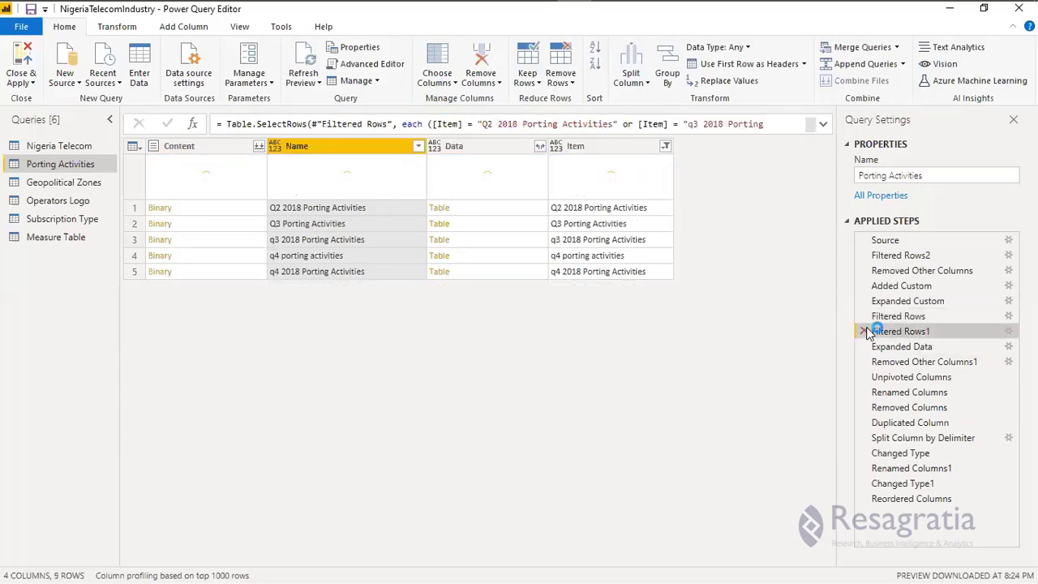
click(863, 331)
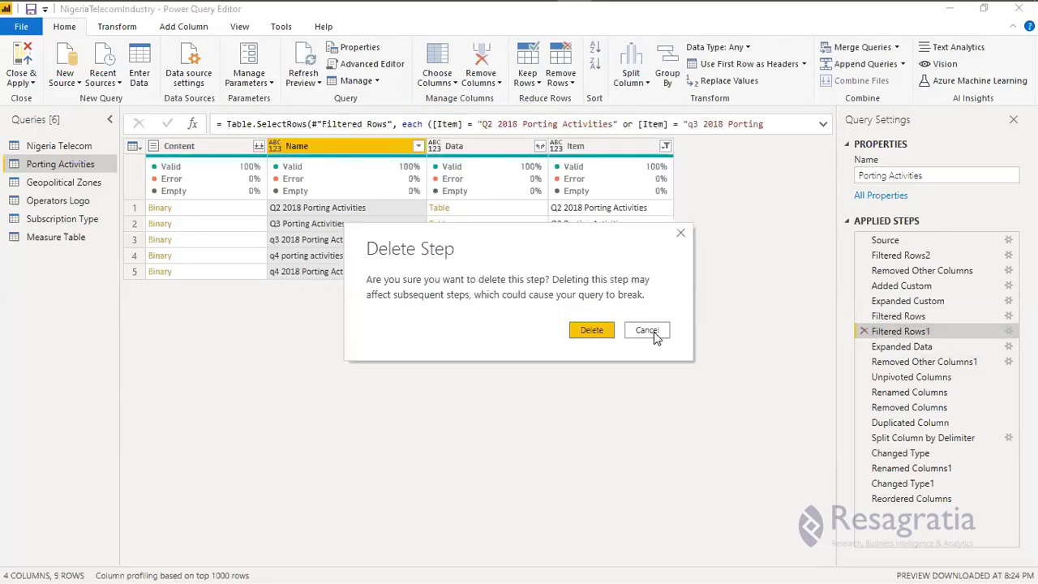
click(593, 329)
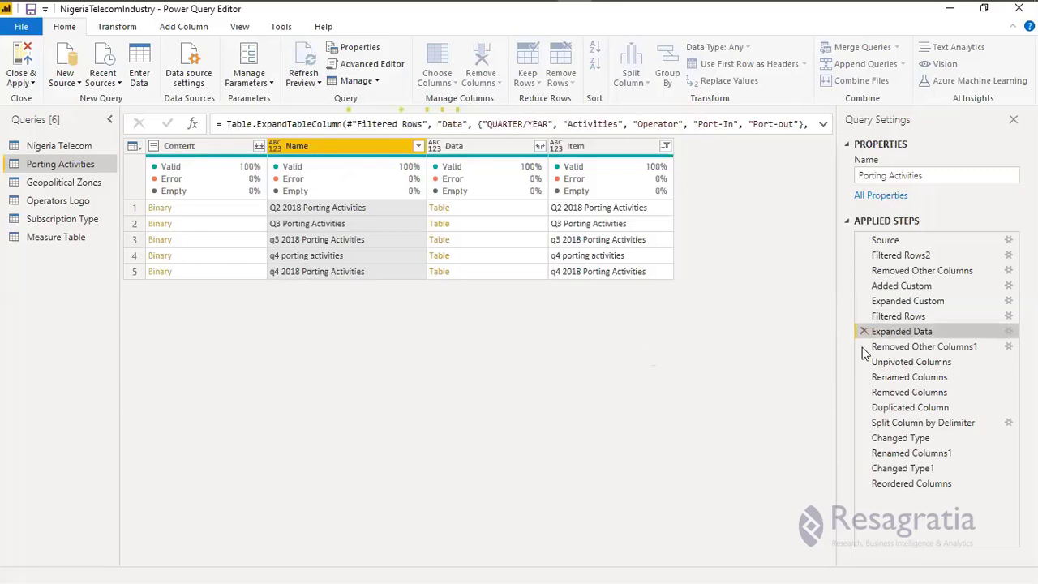
click(904, 485)
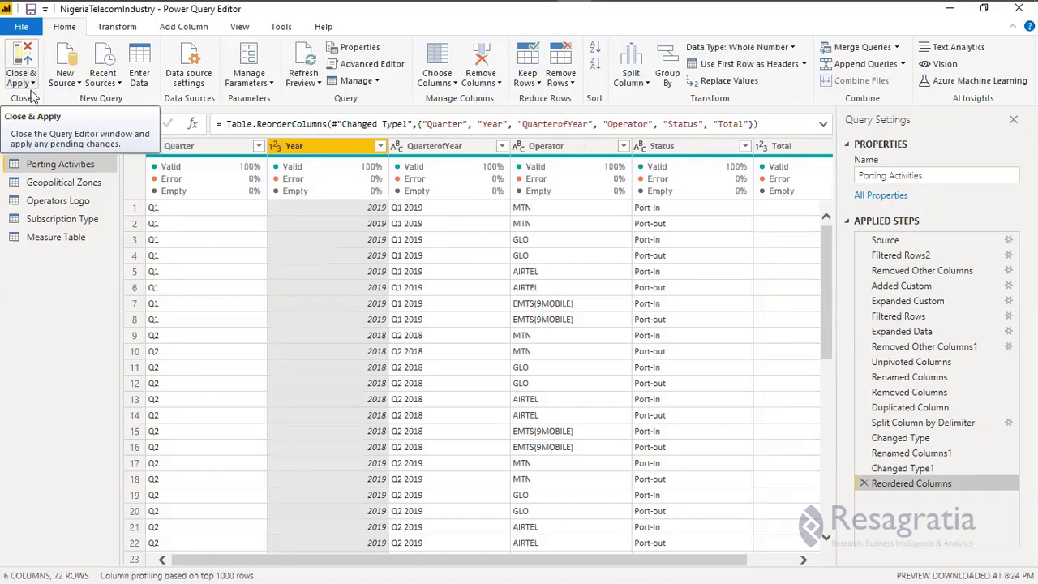
- Close the query editor and apply the pending query changes to the report
click(30, 87)
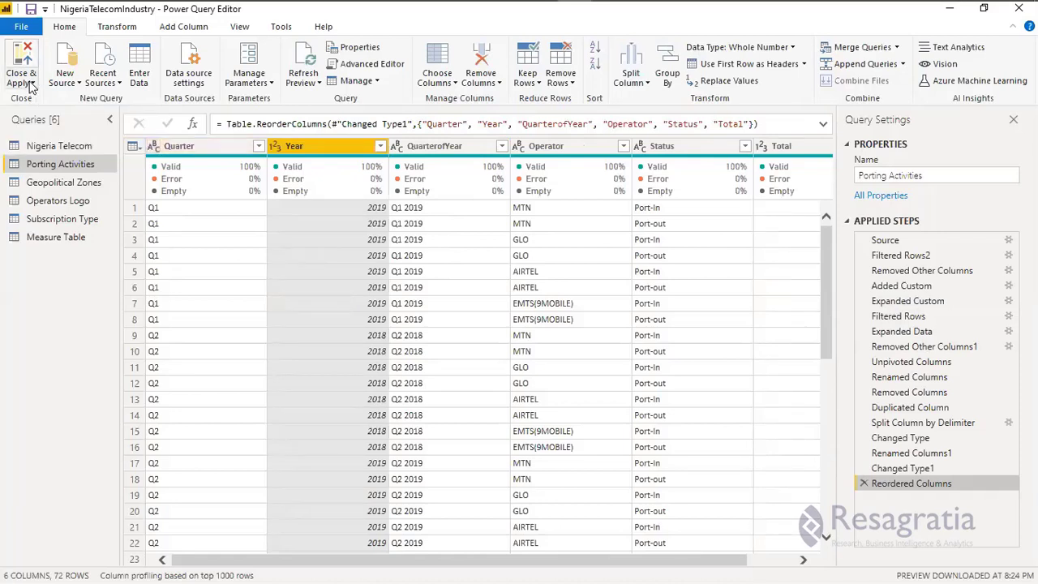
click(30, 84)
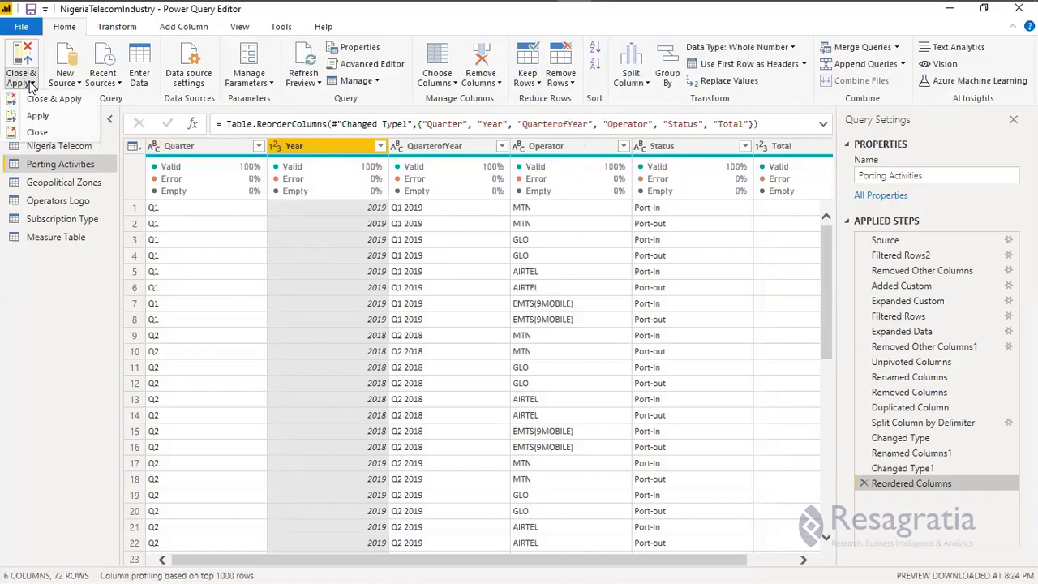
click(49, 132)
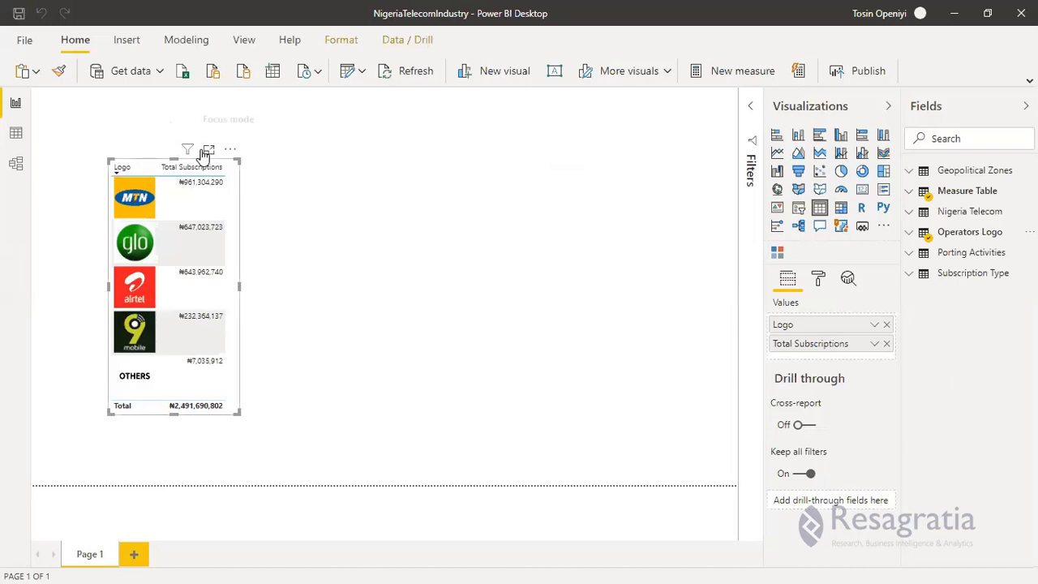
- Open the model view of the table relationships and collapse the Properties and Fields panes
click(17, 165)
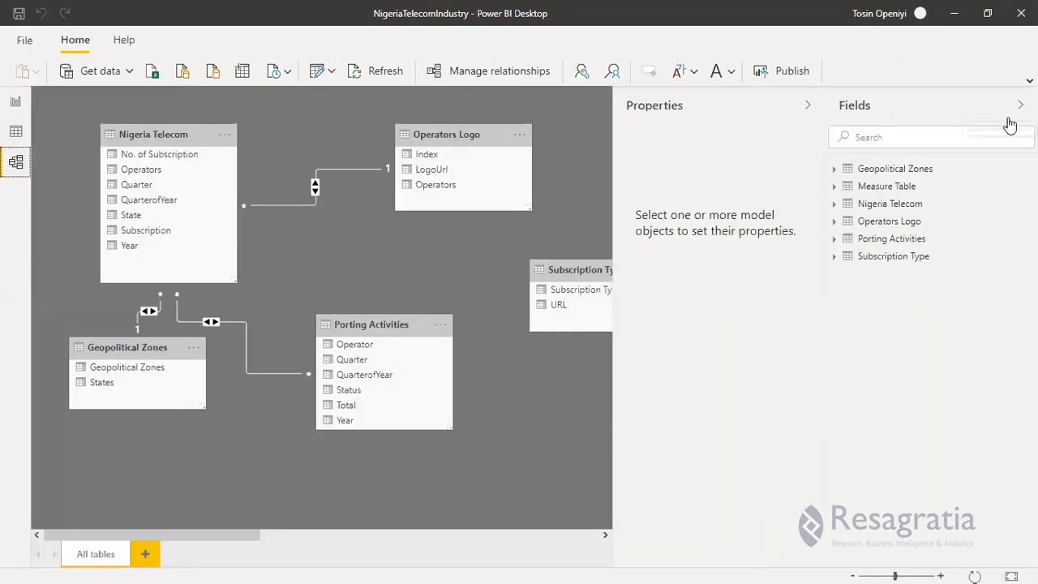
click(1020, 104)
click(1021, 104)
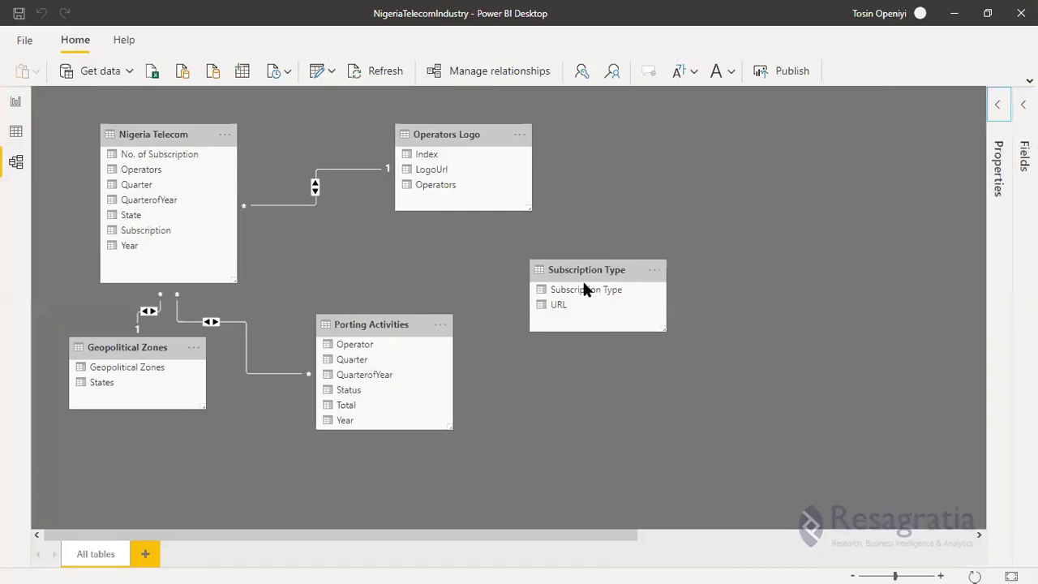
- Create a relationship from Subscription Type in the Subscription Type table to Subscription in Nigeria Telecom
mouse_move(561, 293)
mouse_down()
mouse_move(598, 292)
mouse_move(600, 303)
mouse_move(559, 304)
mouse_up()
click(137, 233)
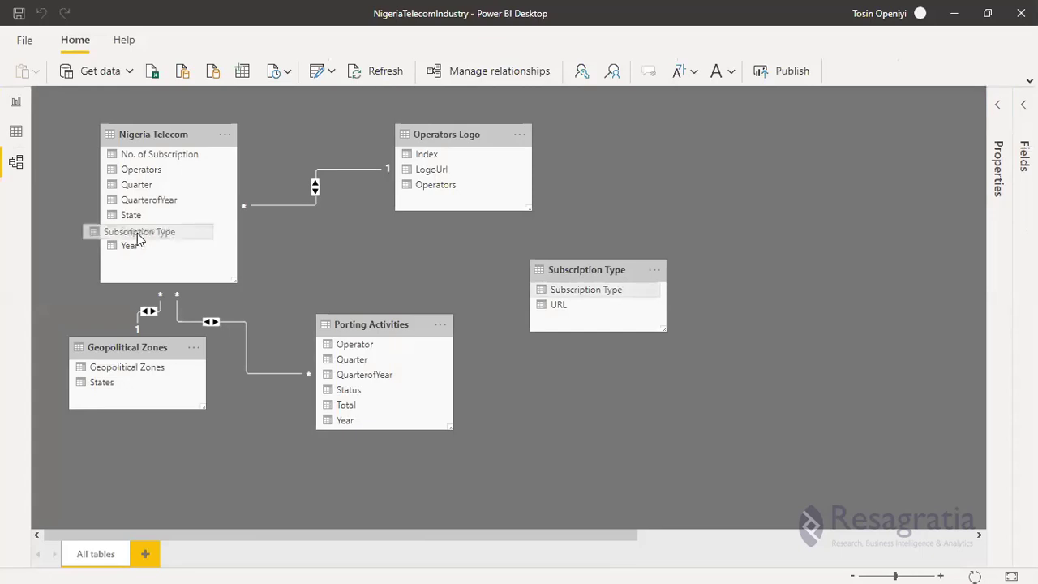
click(171, 144)
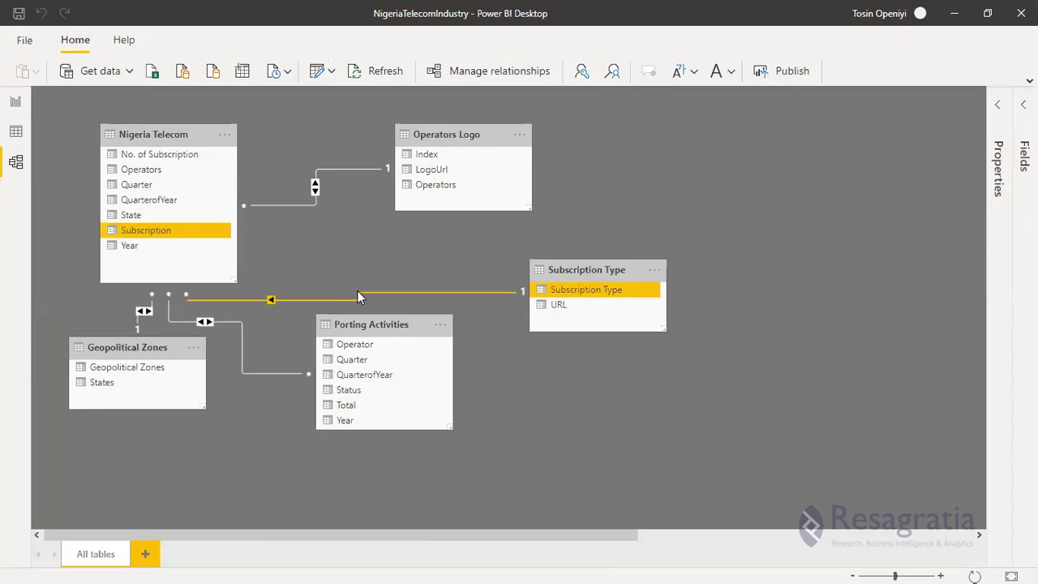
- Set the cross filter direction of the relationship between Nigeria Telecom and Subscription Type to Both
double_click(360, 298)
click(584, 413)
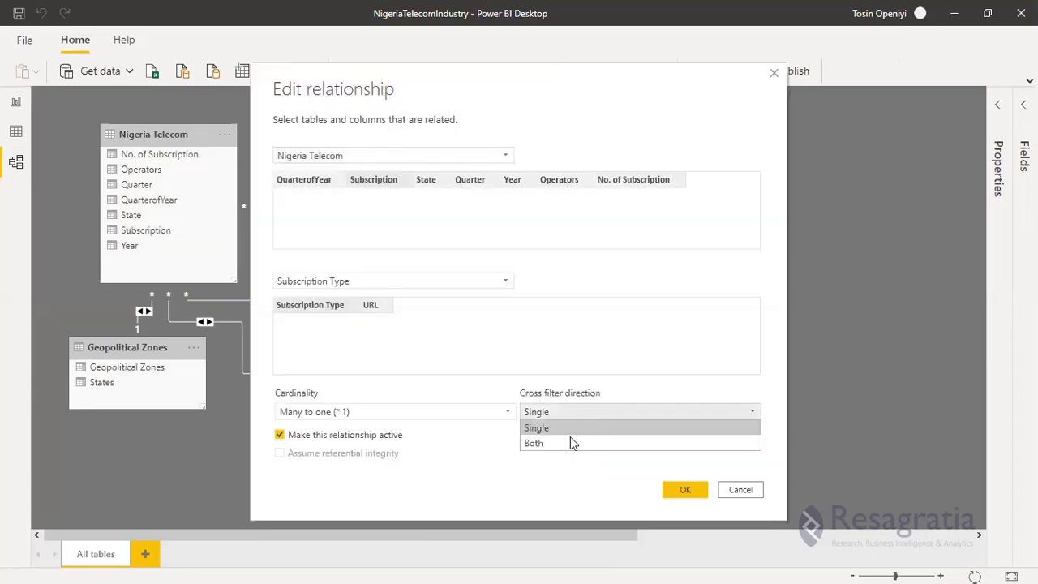
click(570, 440)
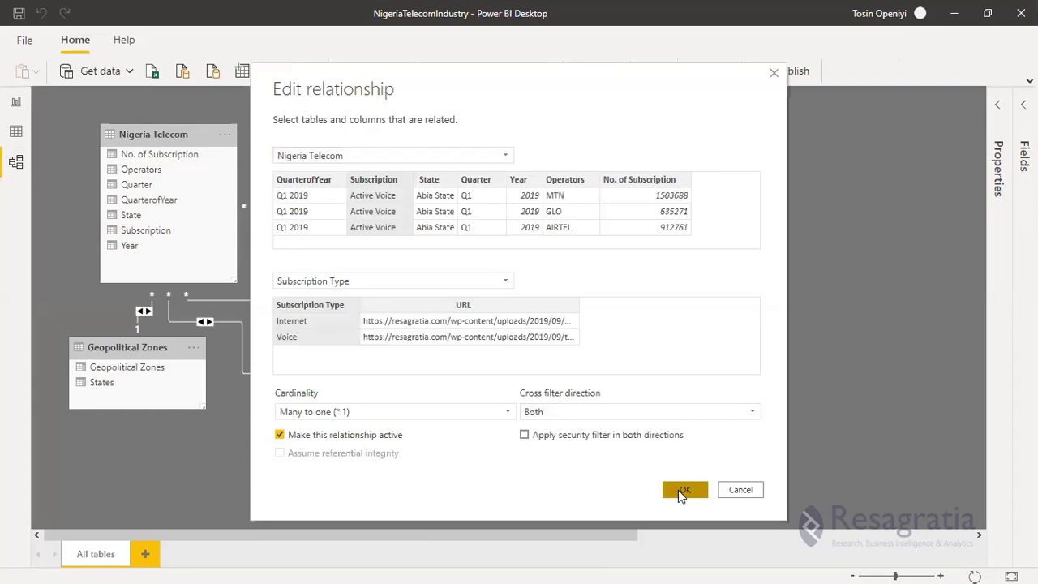
key(Escape)
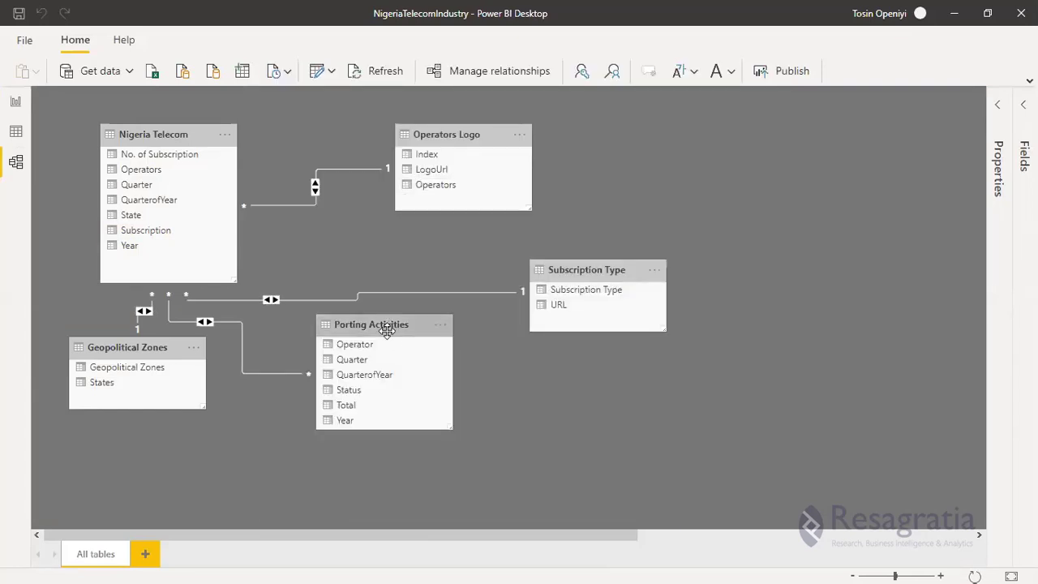
- Delete the relationship between Nigeria Telecom and Subscription Type
click(437, 130)
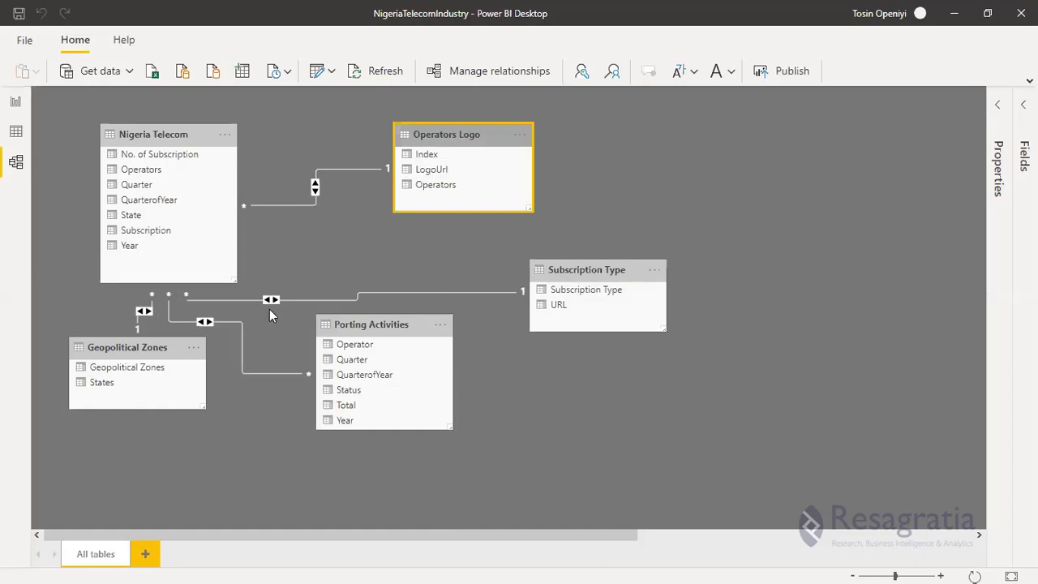
right_click(315, 300)
click(316, 303)
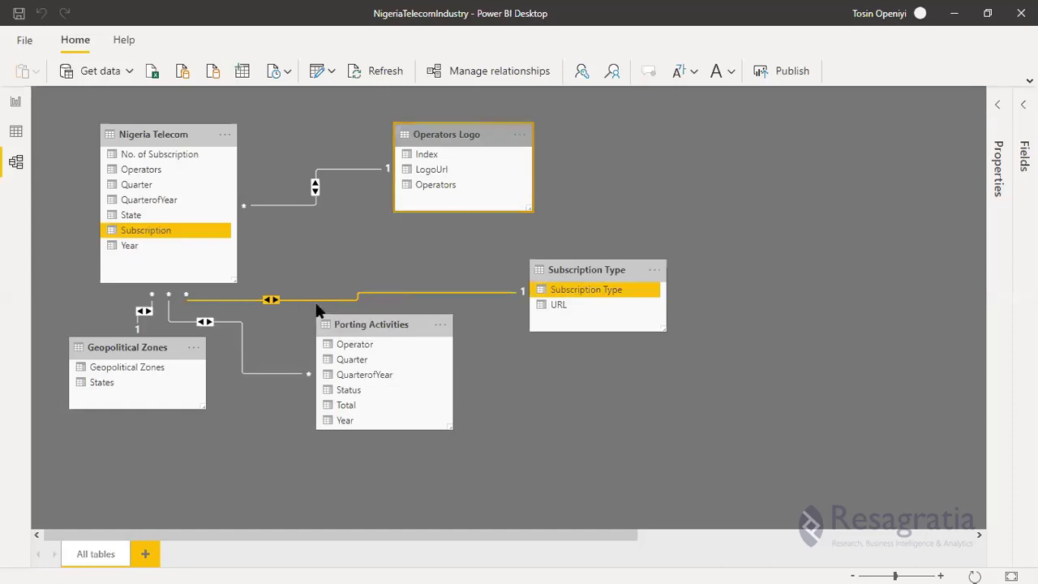
click(574, 327)
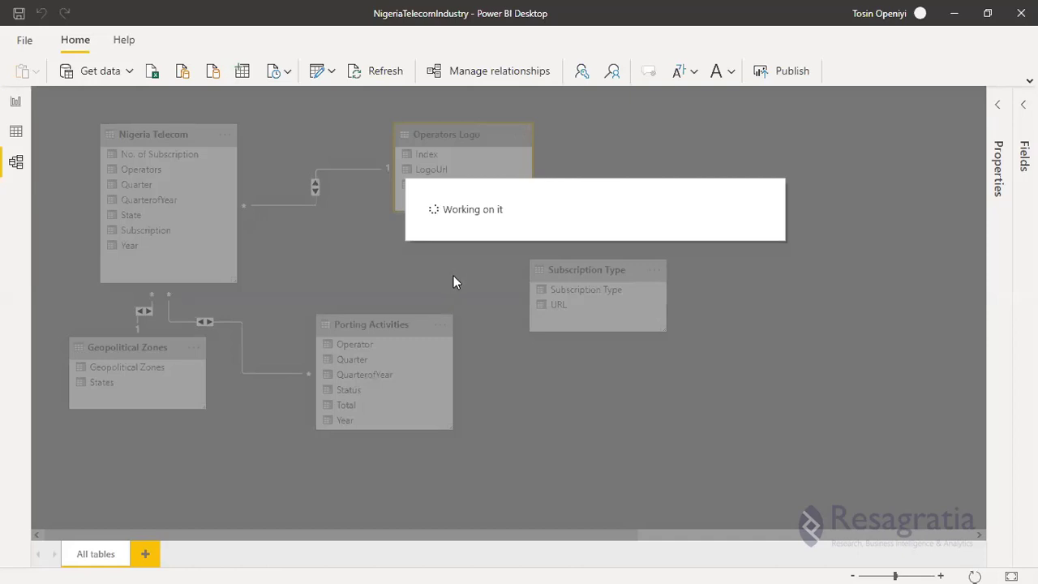
- Recreate the relationship by linking the Subscription Type column of Subscription Type to the Subscription column of Nigeria Telecom
drag(549, 296, 130, 236)
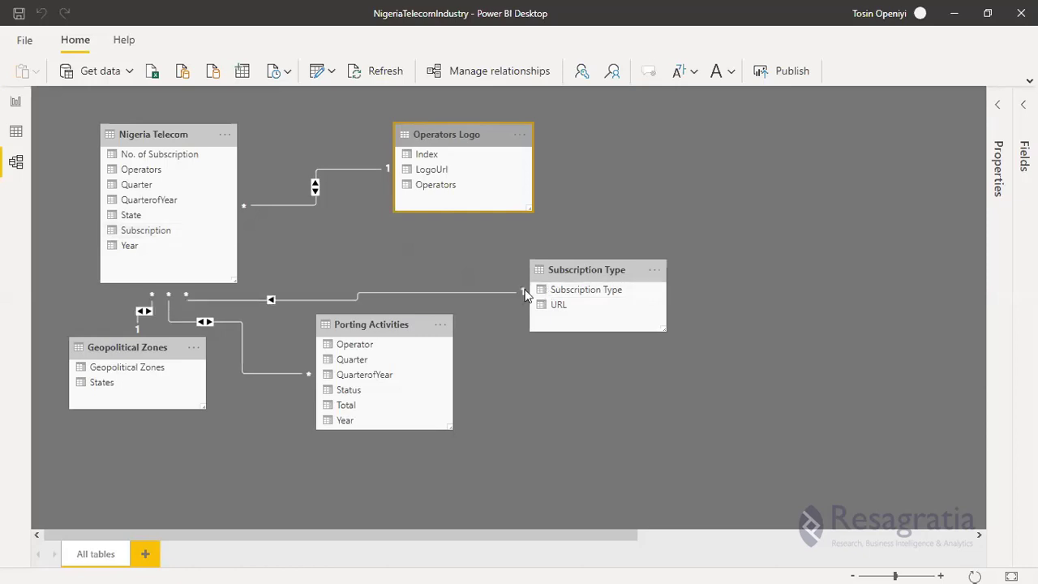
click(180, 234)
click(271, 299)
- Examine the cardinality and filter direction of the relationship between Nigeria Telecom and Subscription Type
click(420, 326)
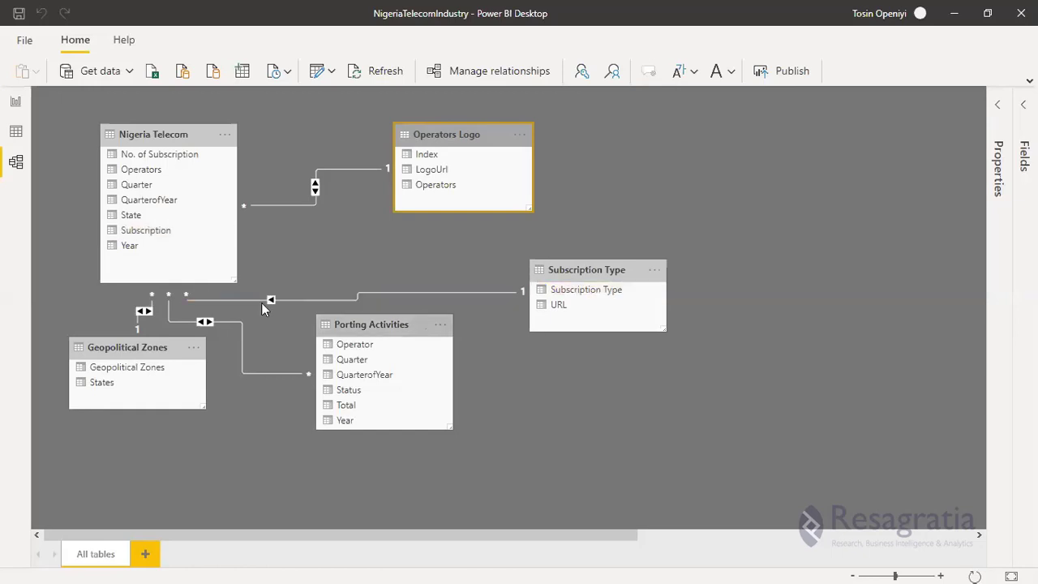
click(262, 300)
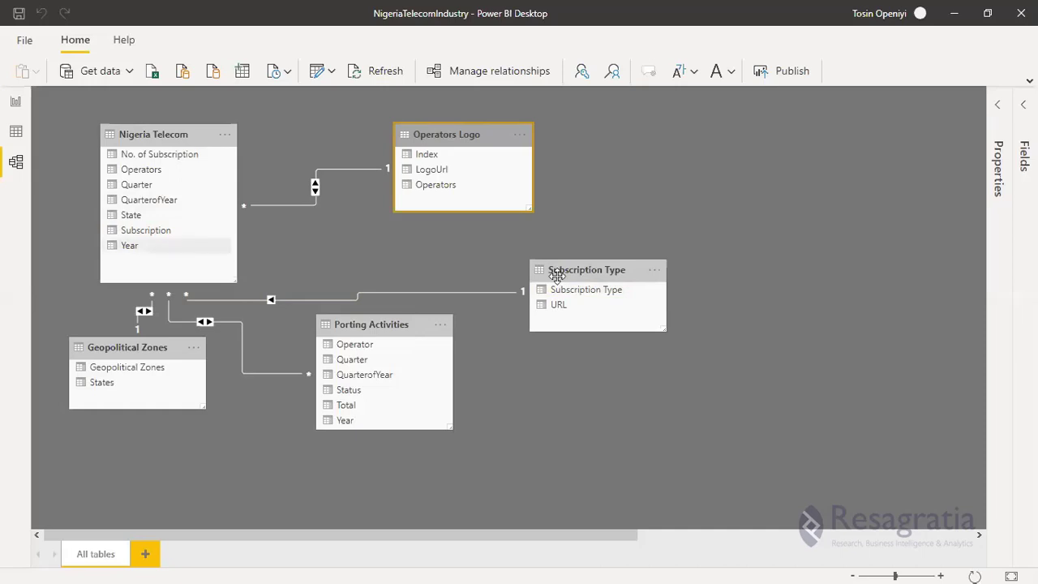
mouse_move(443, 293)
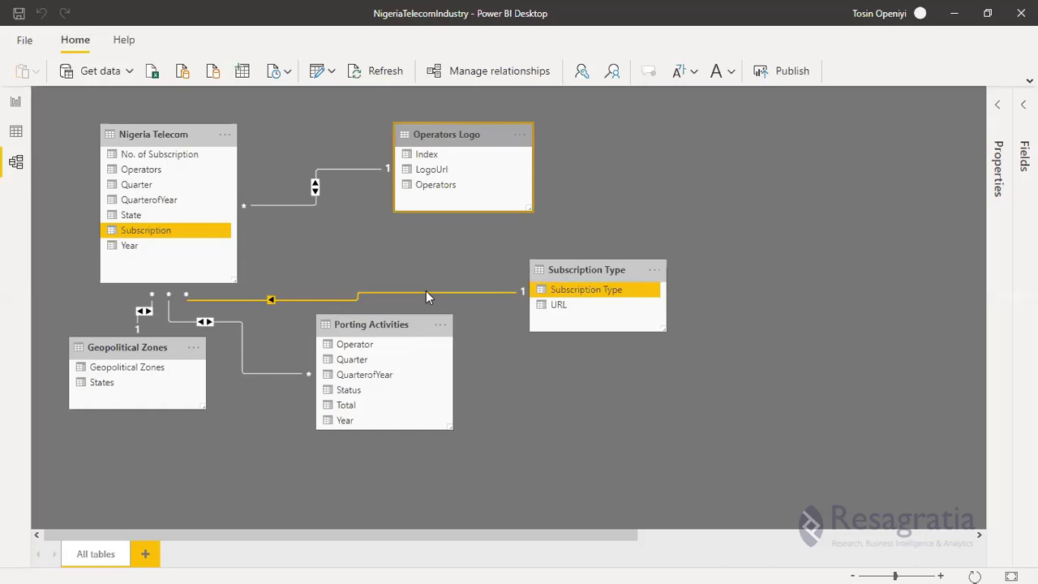
click(539, 258)
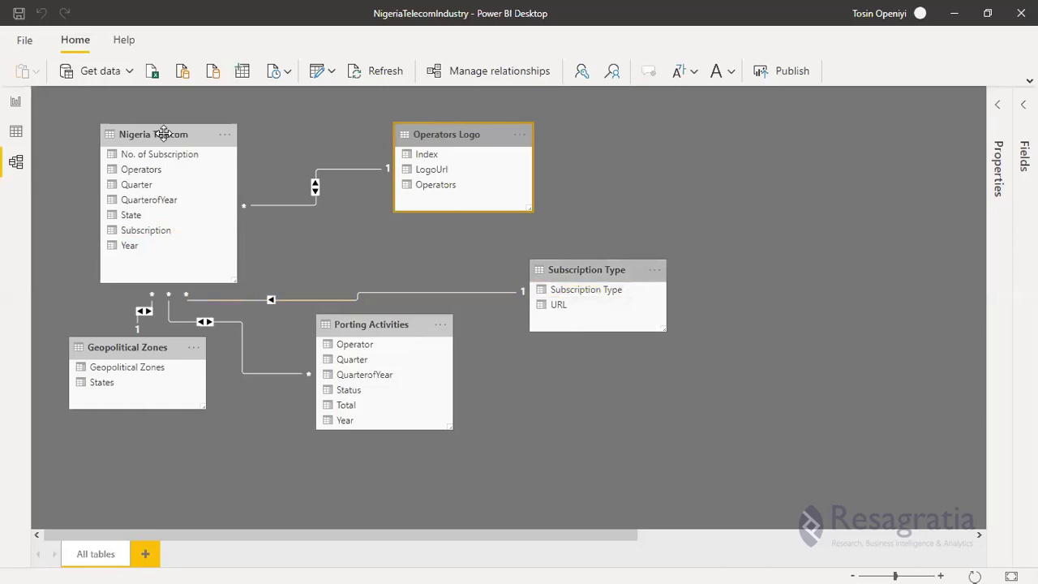
click(136, 129)
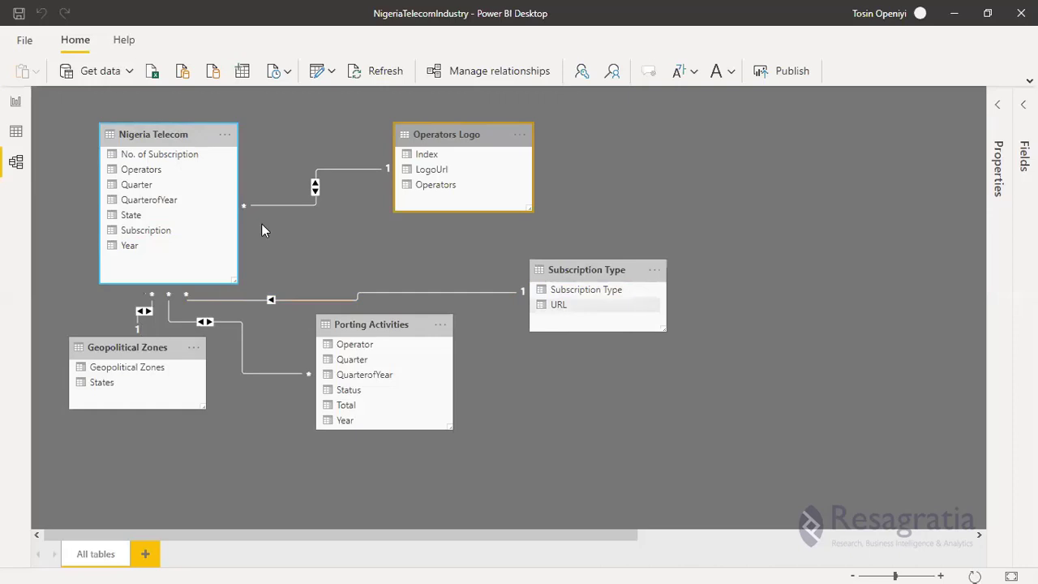
click(520, 290)
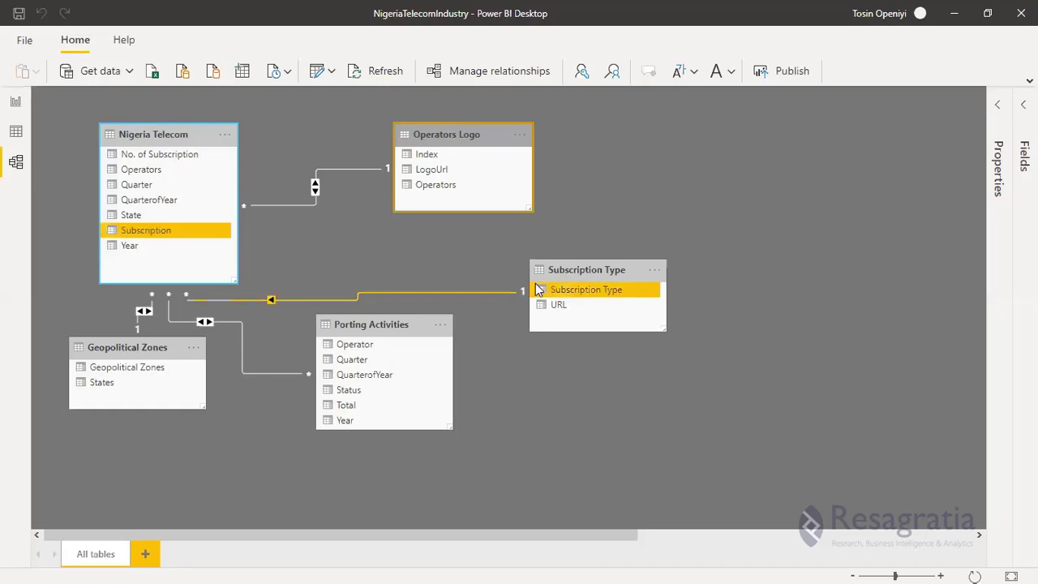
click(537, 290)
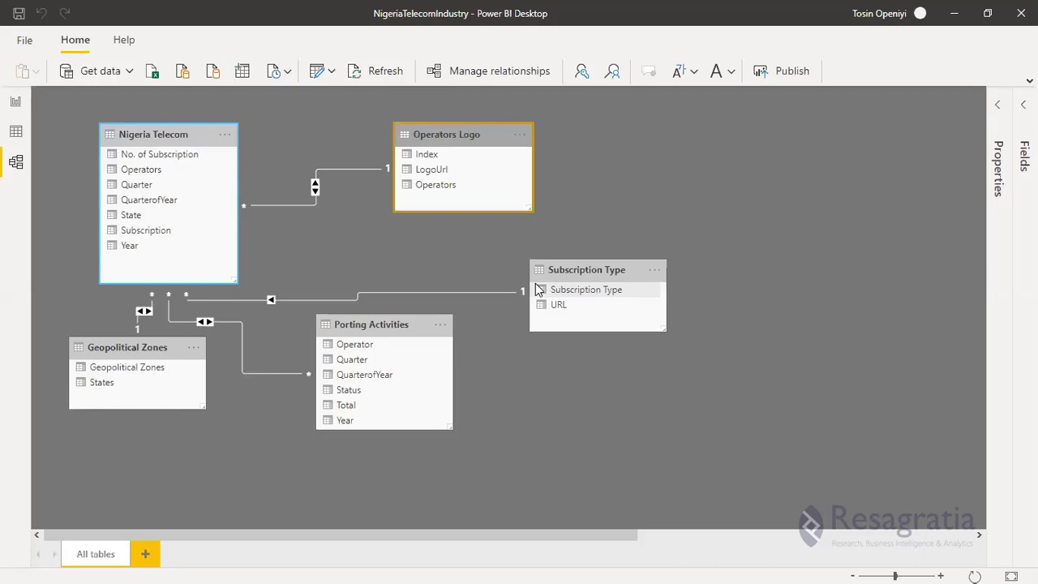
- Make the recreated relationship between Nigeria Telecom and Subscription Type cross-filter in Both directions
click(278, 297)
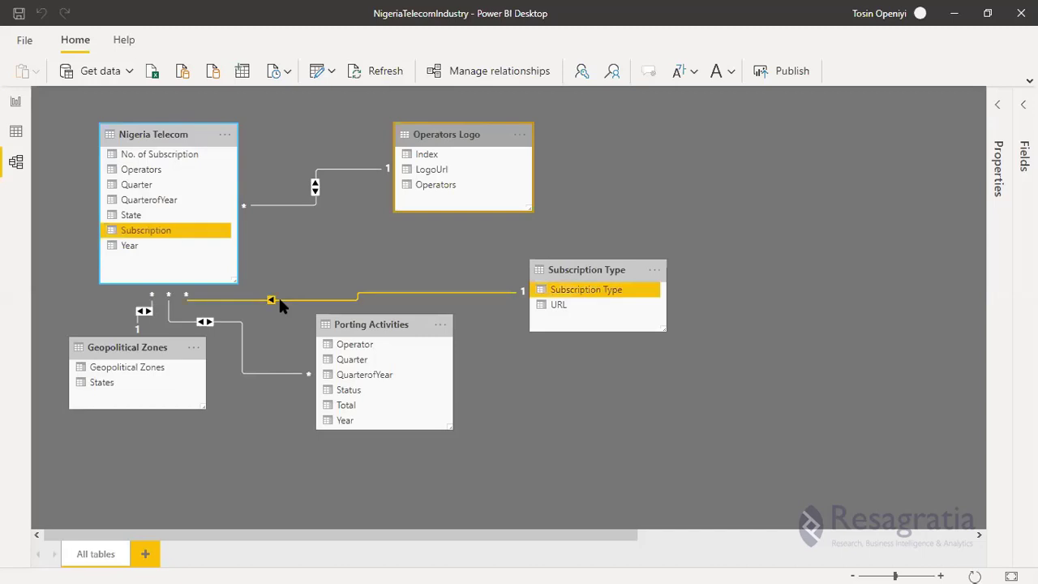
double_click(278, 300)
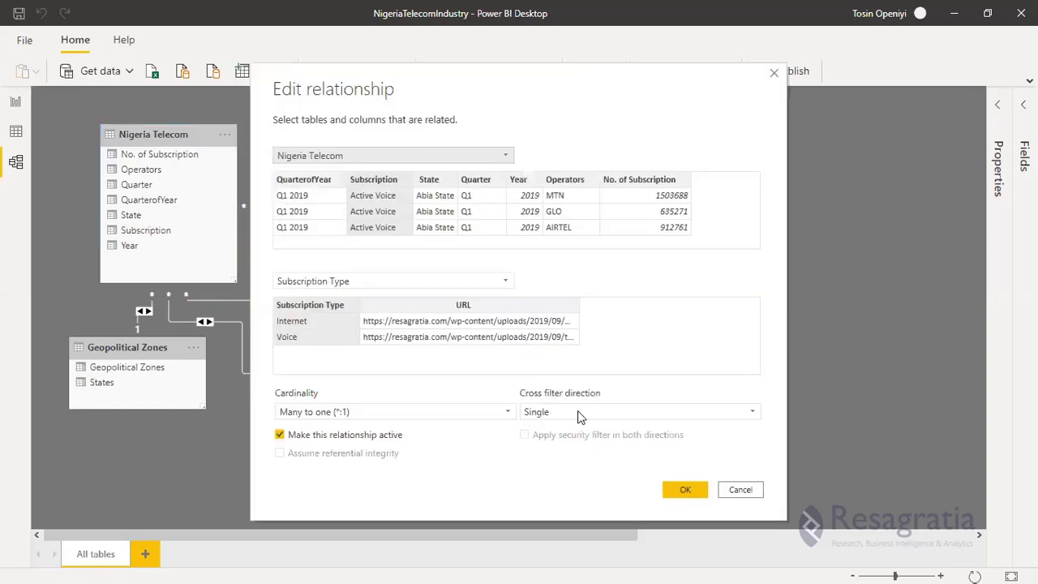
click(592, 407)
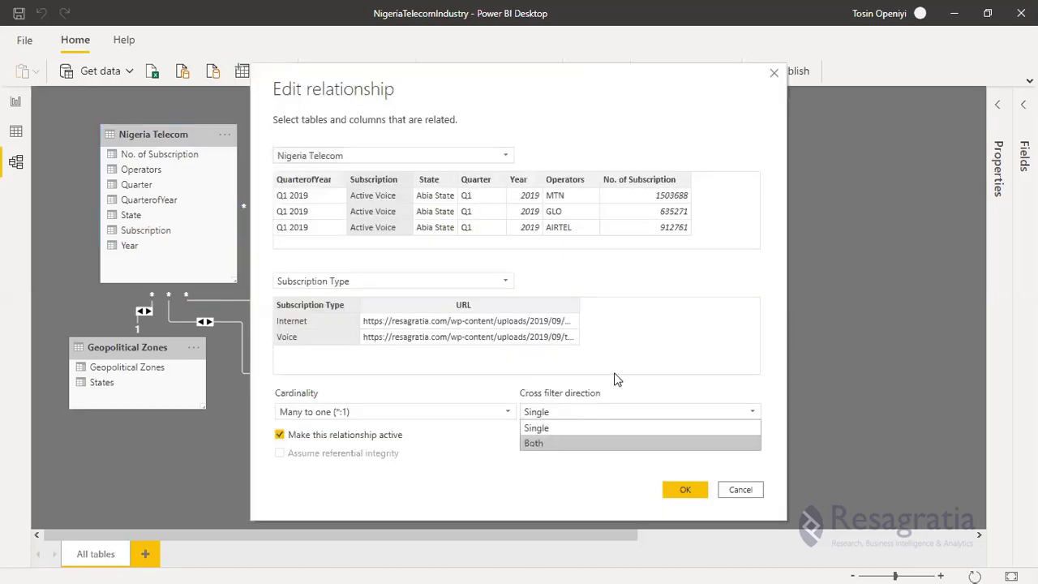
key(Return)
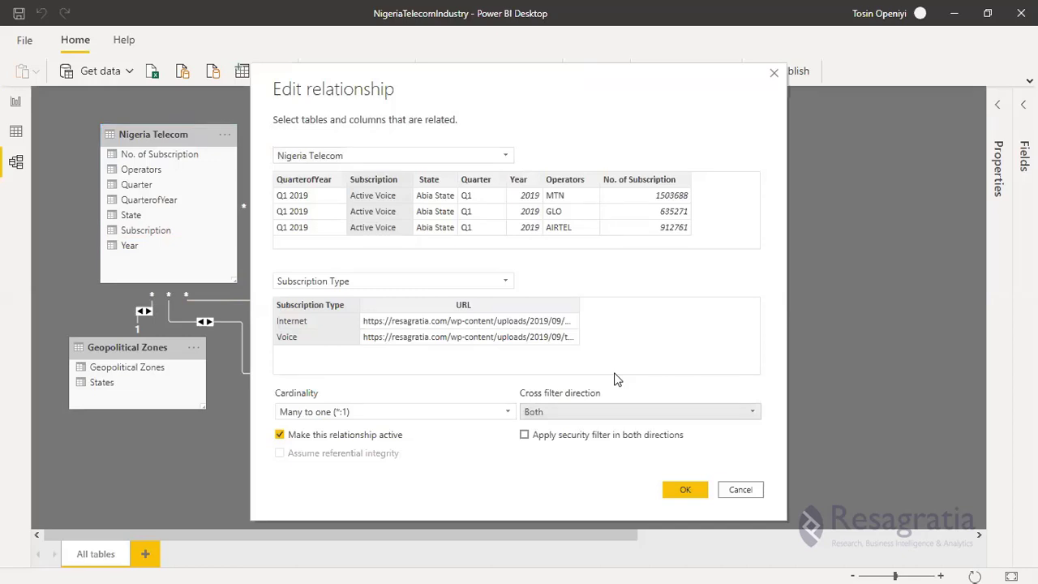
click(662, 490)
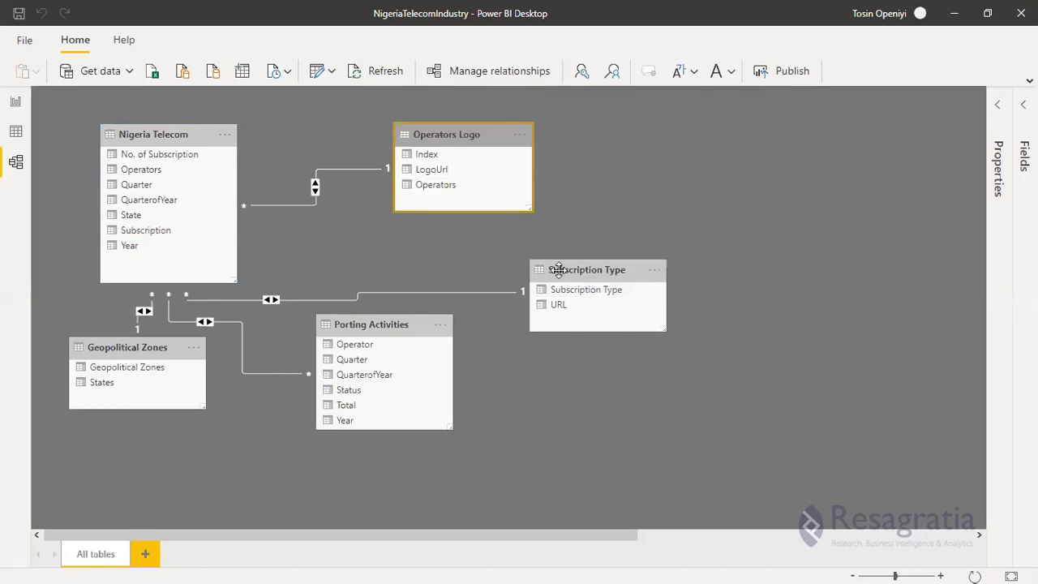
- Arrange the model diagram with Nigeria Telecom in the middle, Subscription Type above left, Geopolitical Zones below left and Porting Activities below right
drag(557, 268, 95, 132)
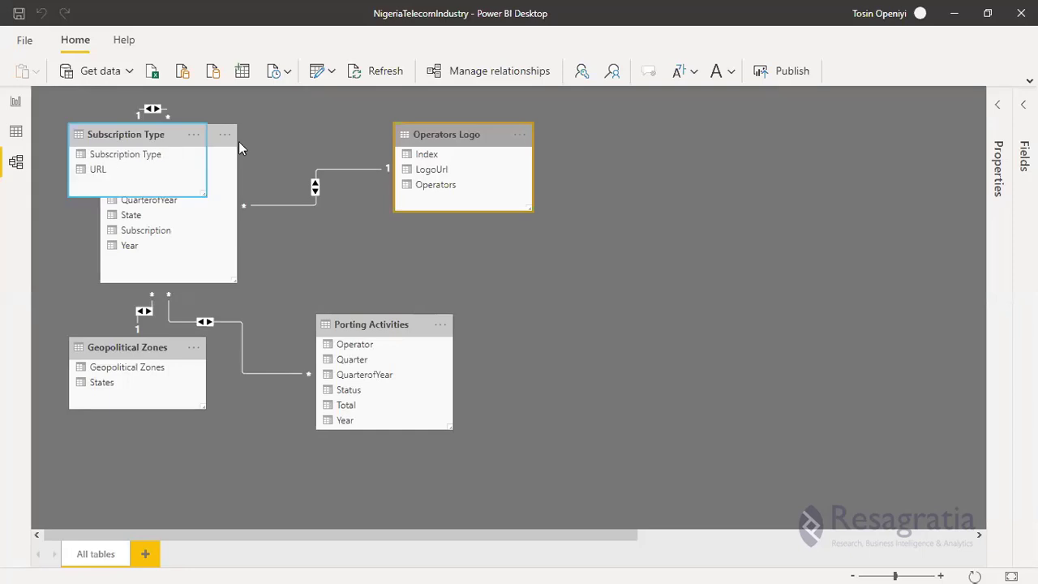
drag(352, 122, 343, 169)
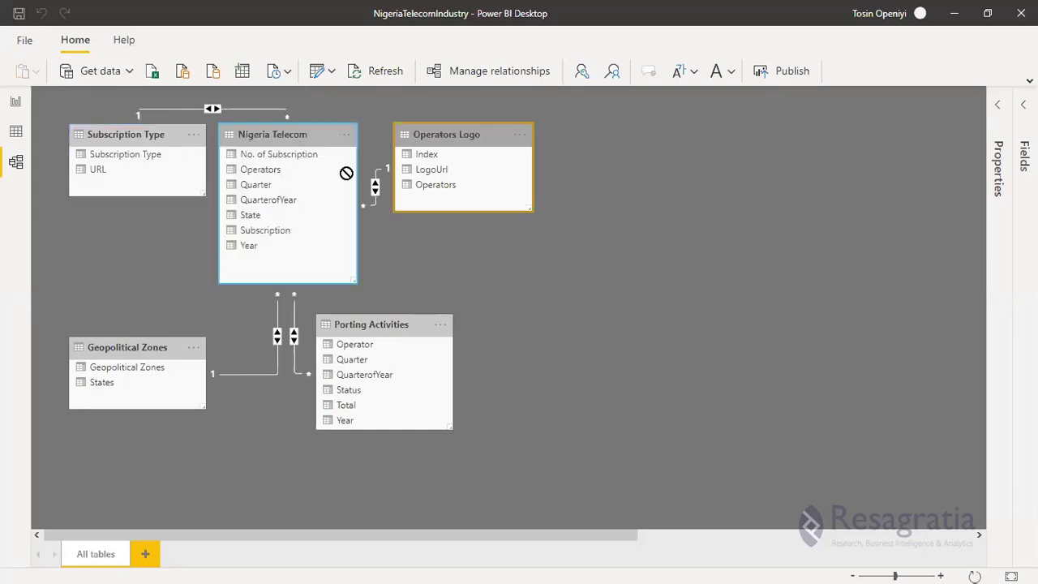
drag(393, 344, 490, 360)
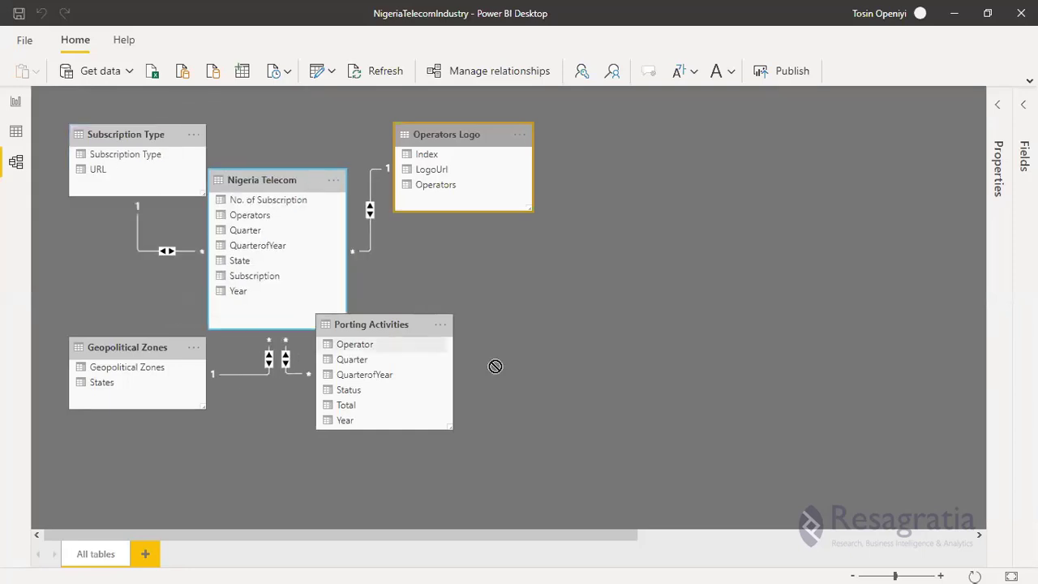
drag(160, 341, 162, 389)
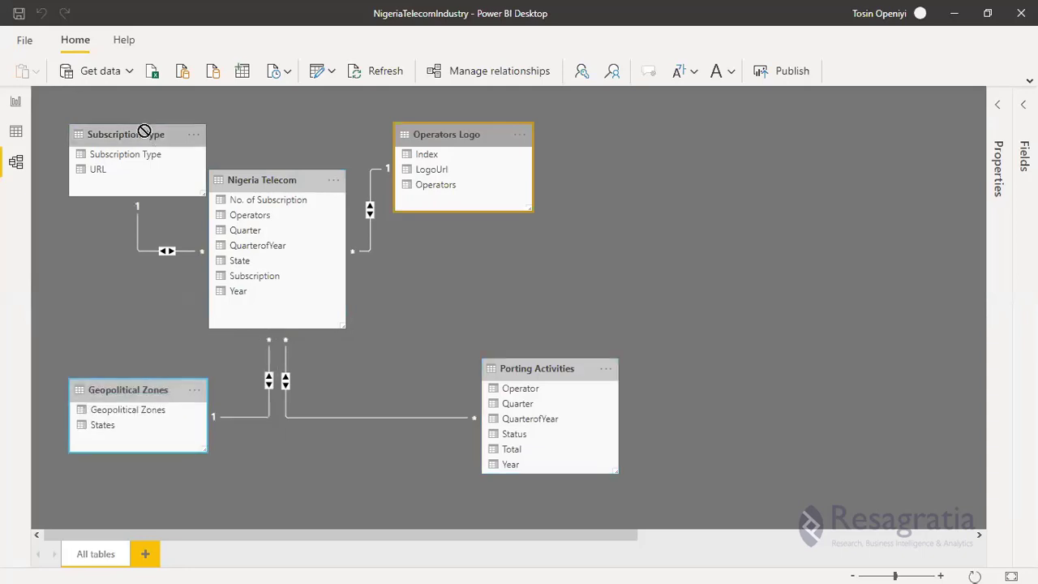
click(120, 122)
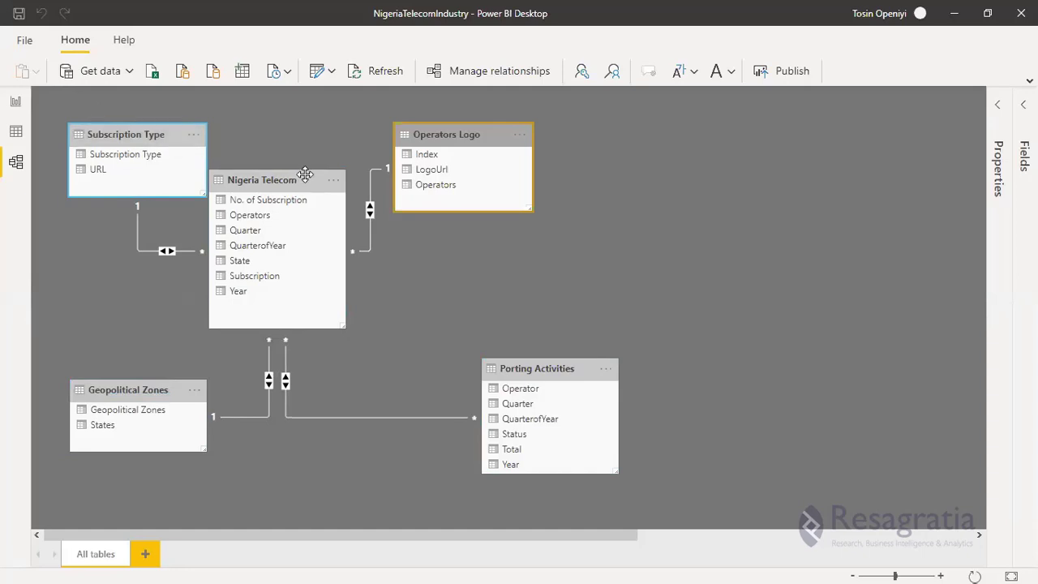
drag(319, 179, 320, 232)
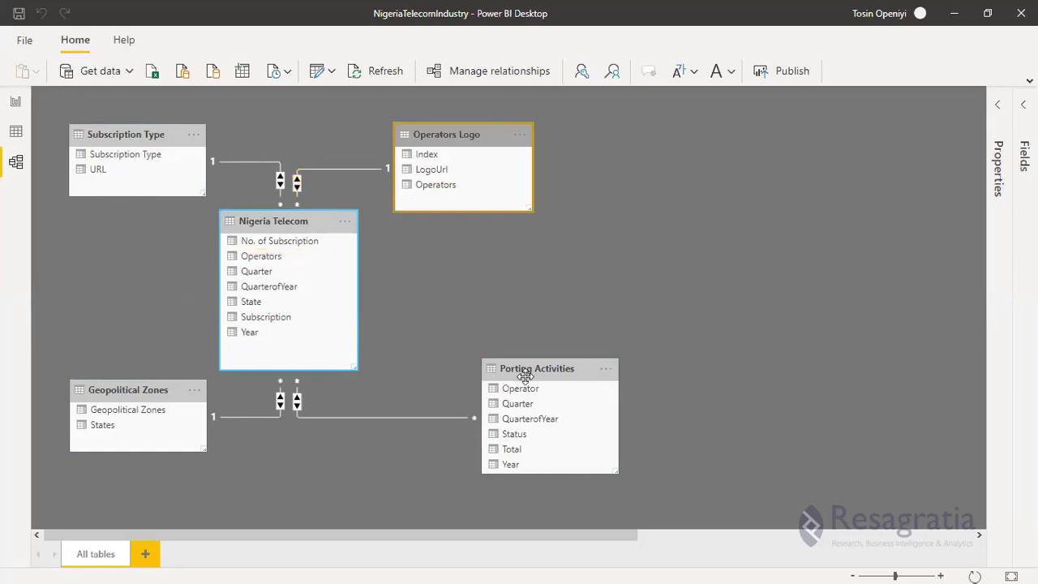
drag(516, 370, 424, 376)
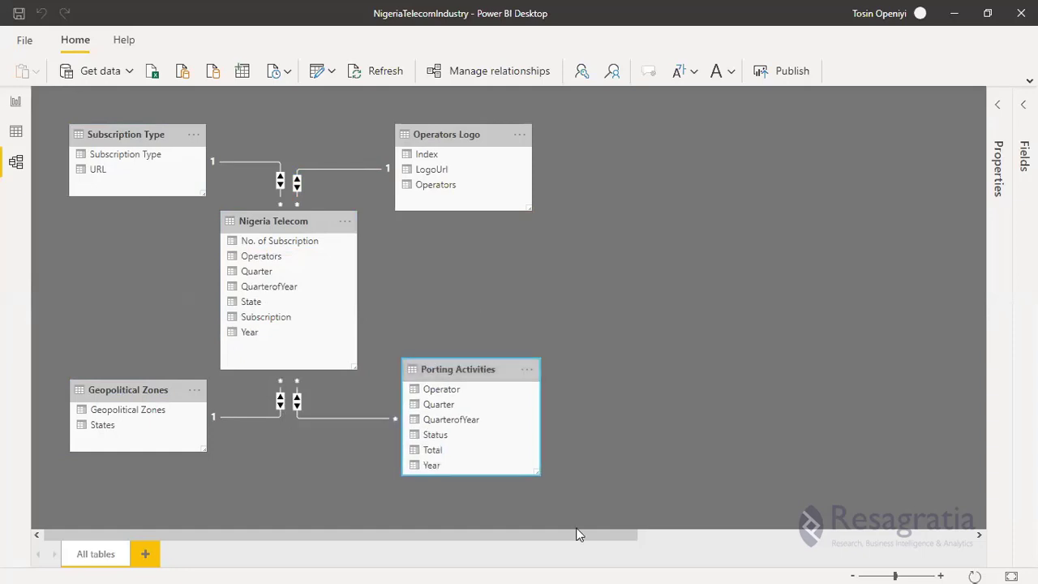
- Bring the distant Measure Table close to the related tables in the diagram and slightly adjust the Geopolitical Zones table's placement
scroll(859, 510, right, 5)
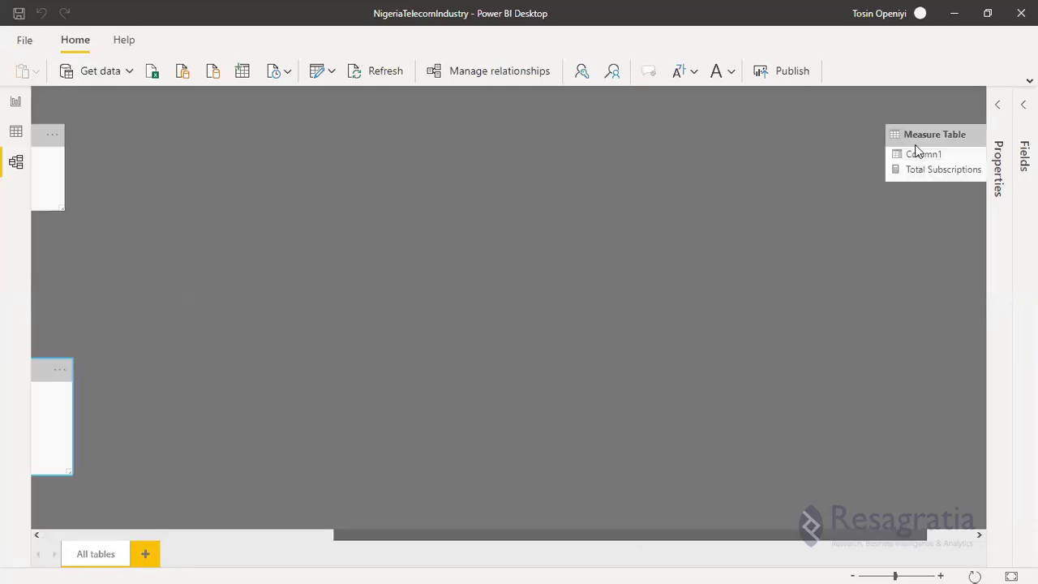
drag(915, 145, 262, 138)
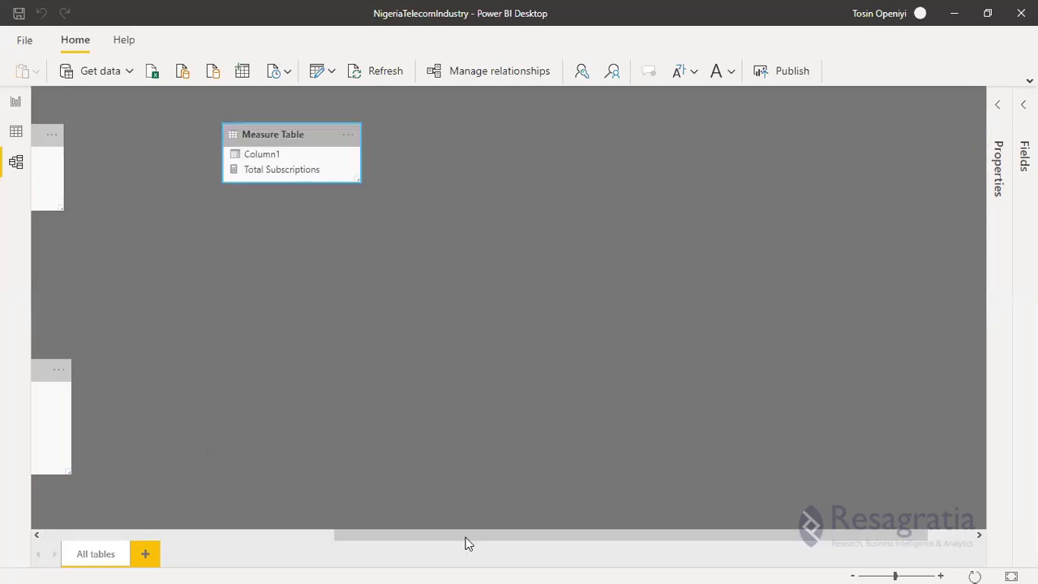
scroll(158, 260, left, 5)
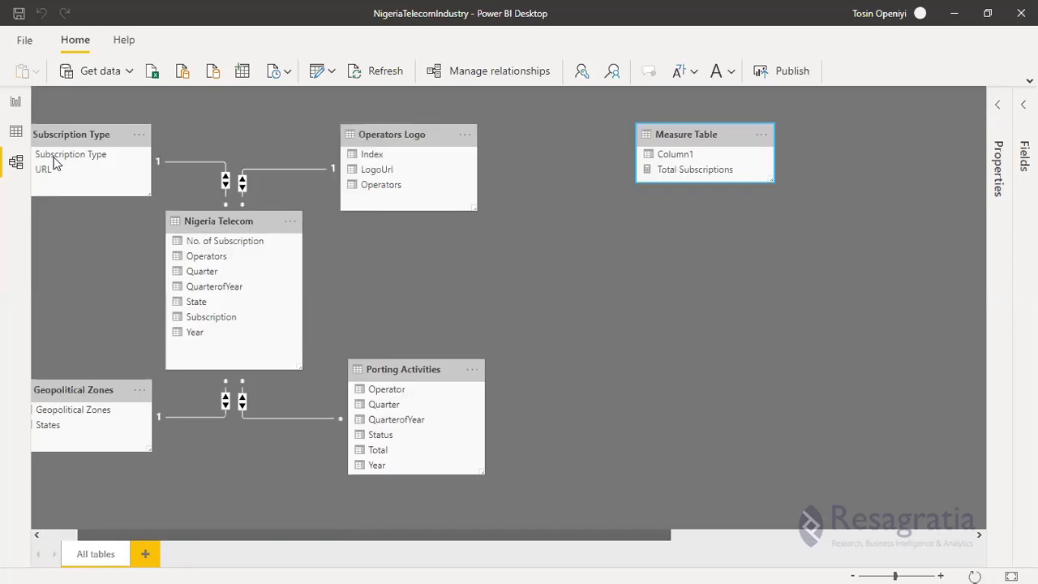
scroll(187, 243, left, 1)
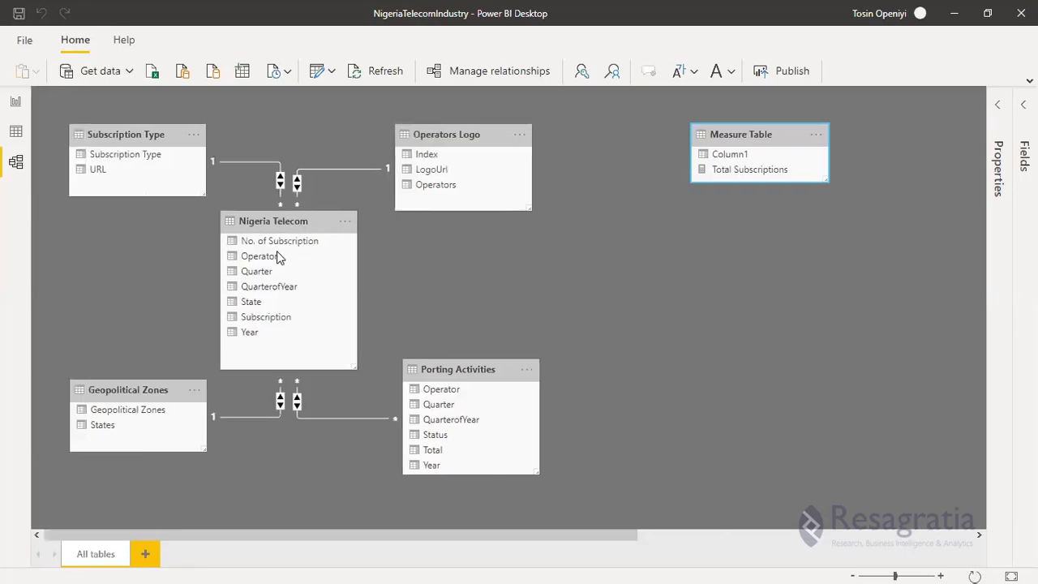
drag(118, 393, 103, 373)
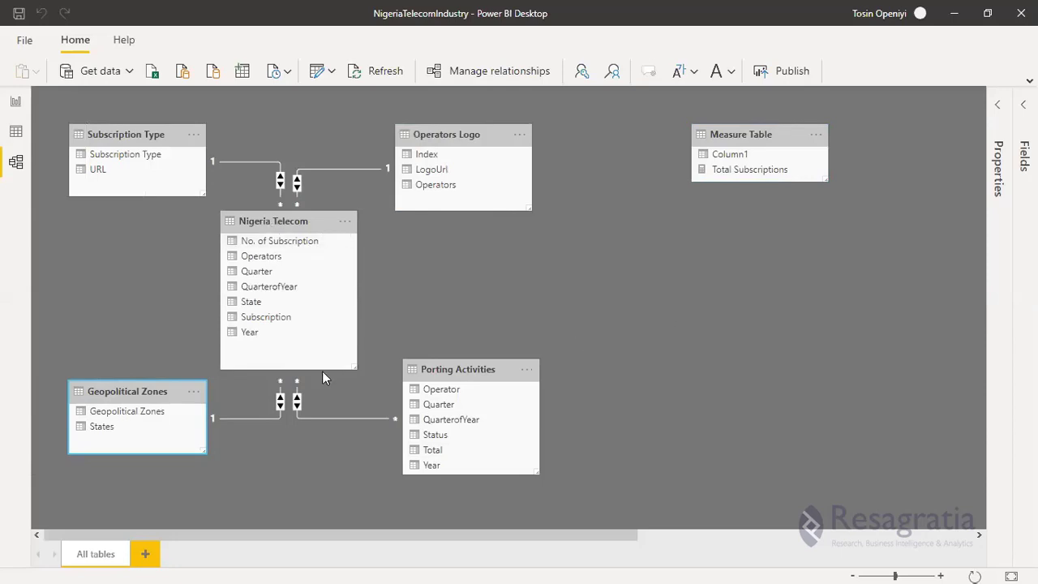
- Show the data of the Nigeria Telecom table and add a calculated column named DateSort
click(15, 103)
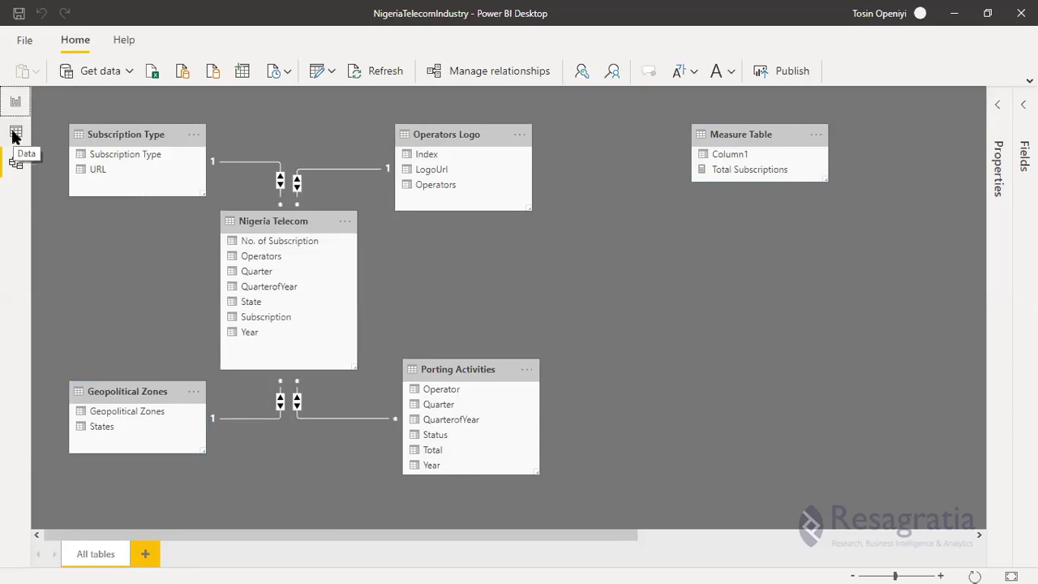
click(14, 133)
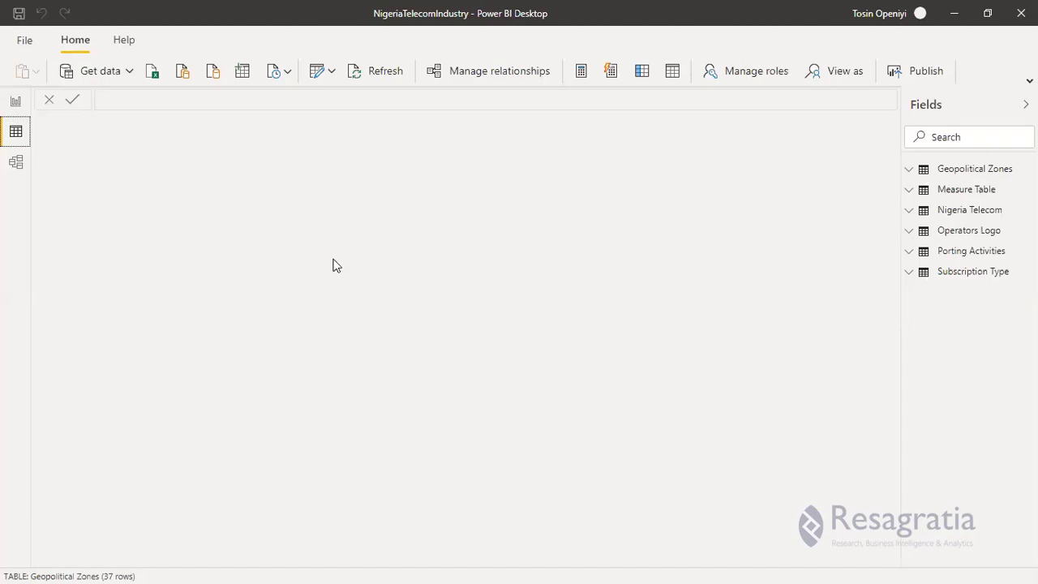
click(910, 172)
click(911, 173)
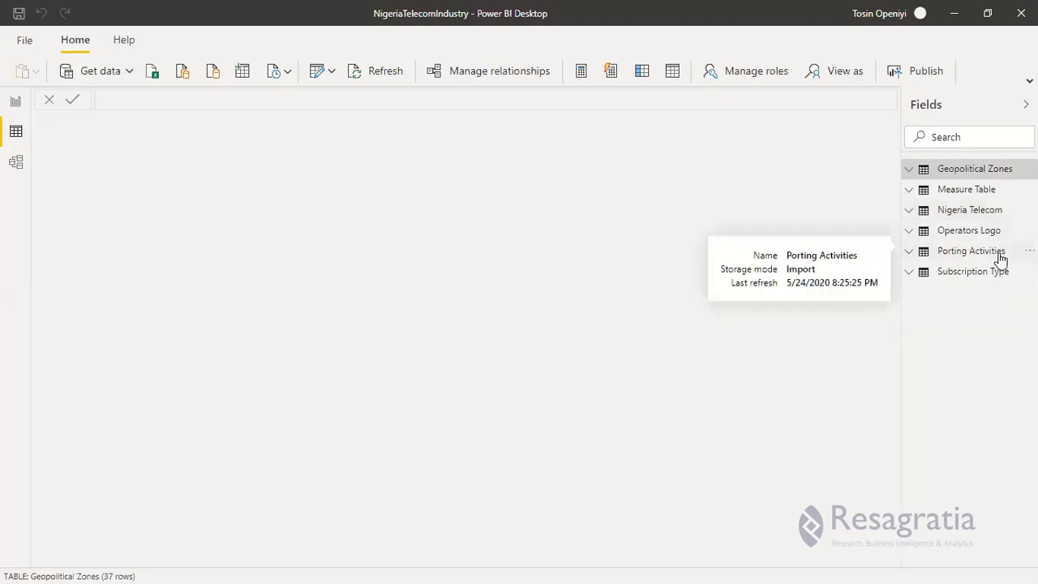
click(965, 214)
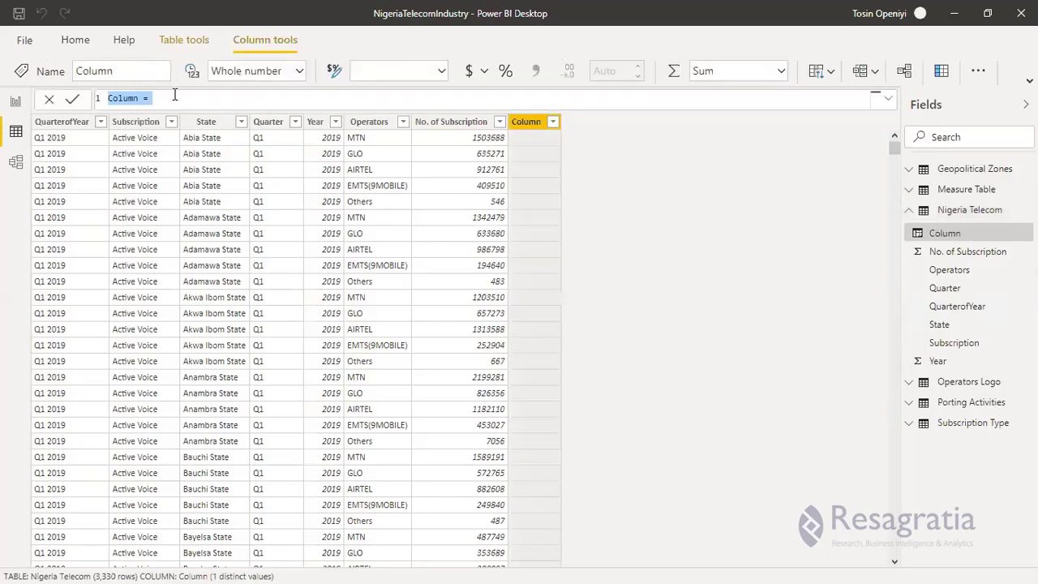
text(Dta)
key(BackSpace)
key(BackSpace)
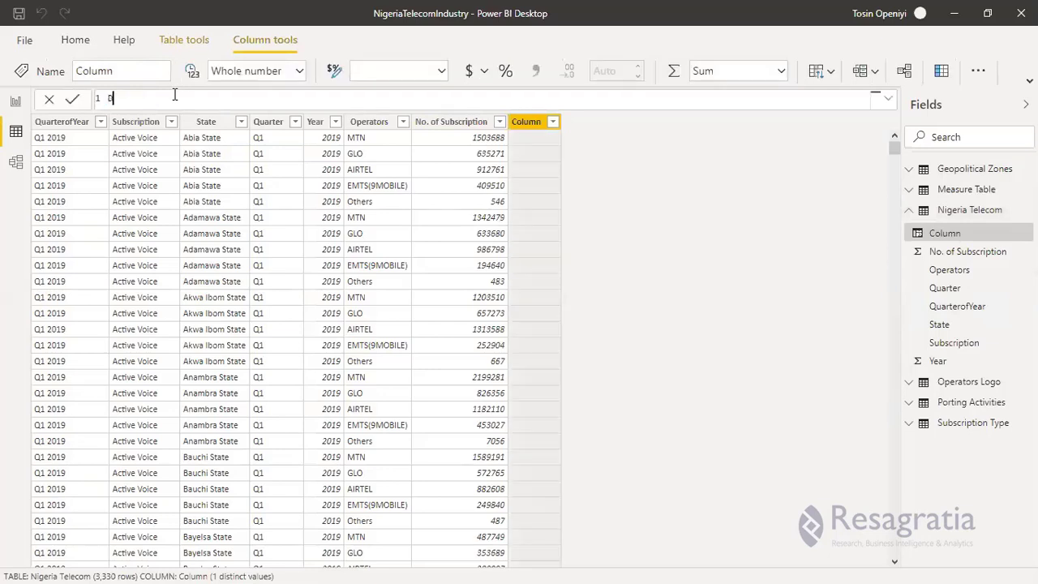
text(ateSort =)
- Begin the DateSort formula with CONCATENATE, using 'Nigeria Telecom'[Year] as the first text argument
text(C)
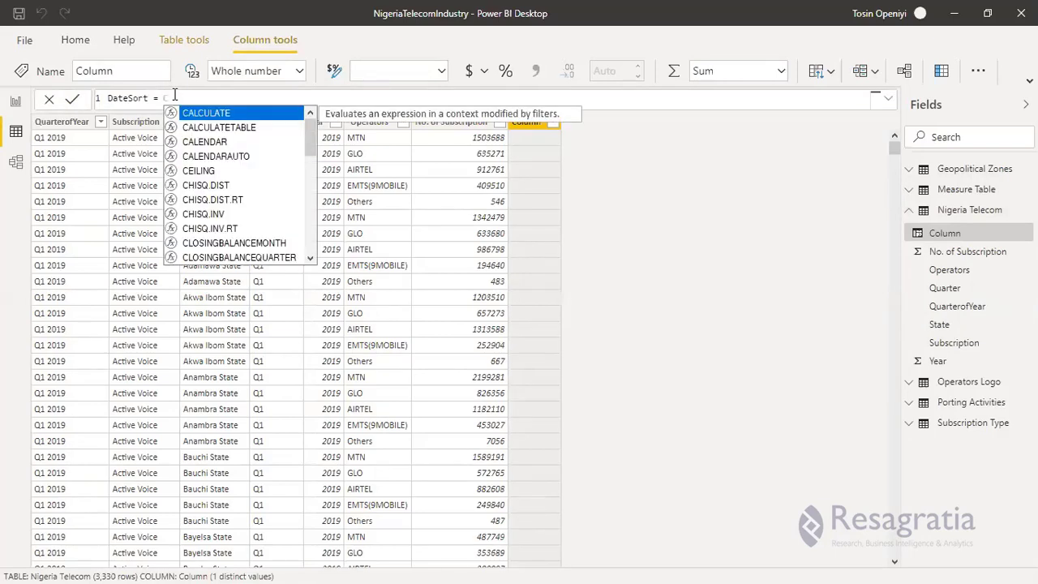
text(on)
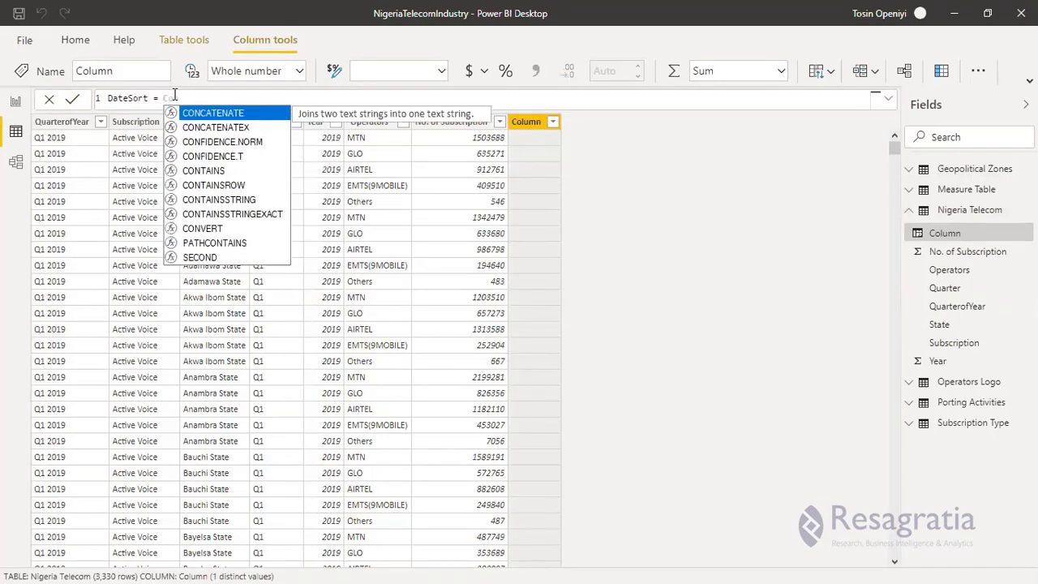
key(Tab)
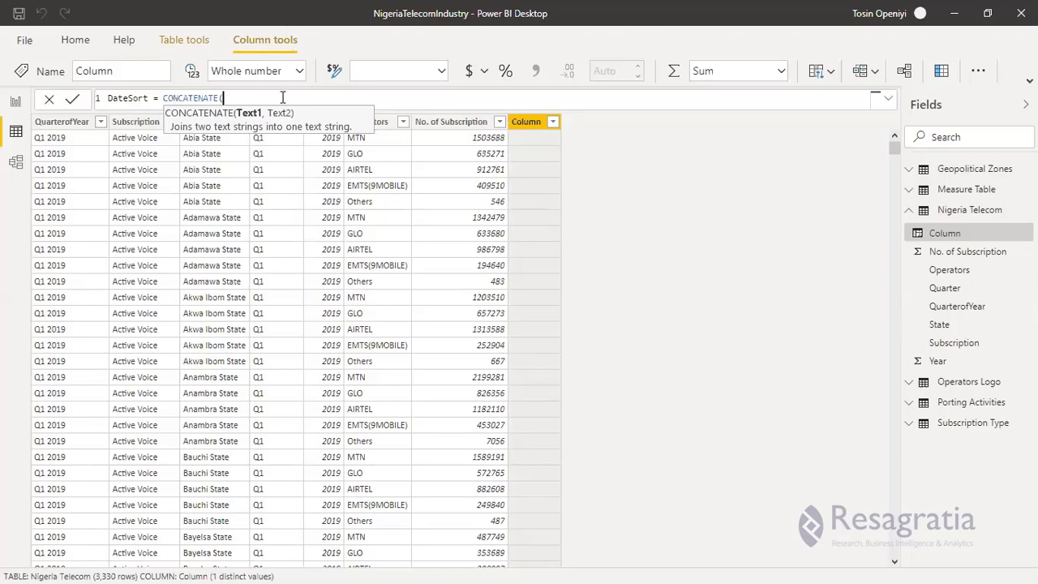
text(y)
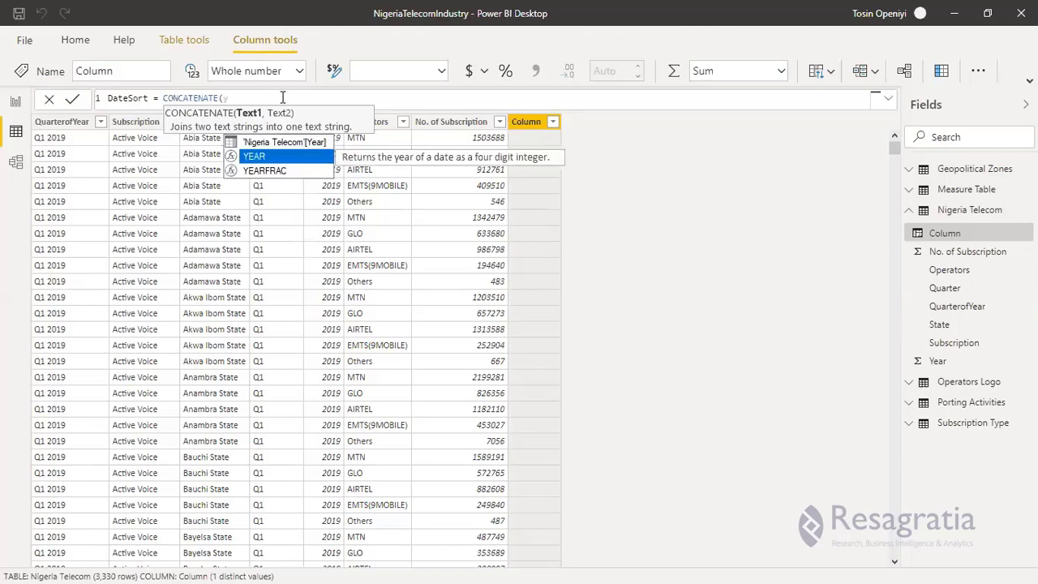
key(Up)
key(Tab)
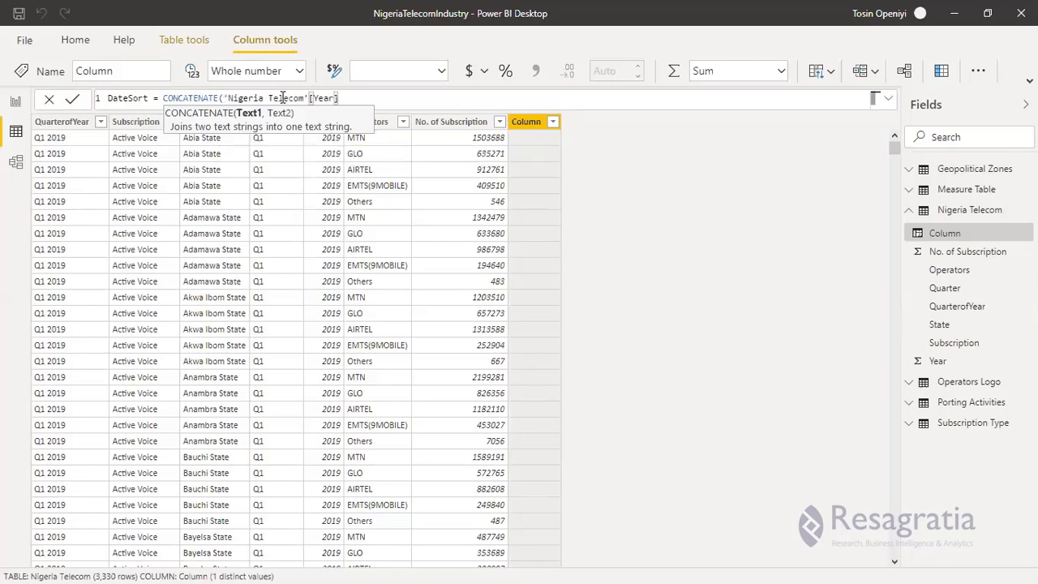
text(,)
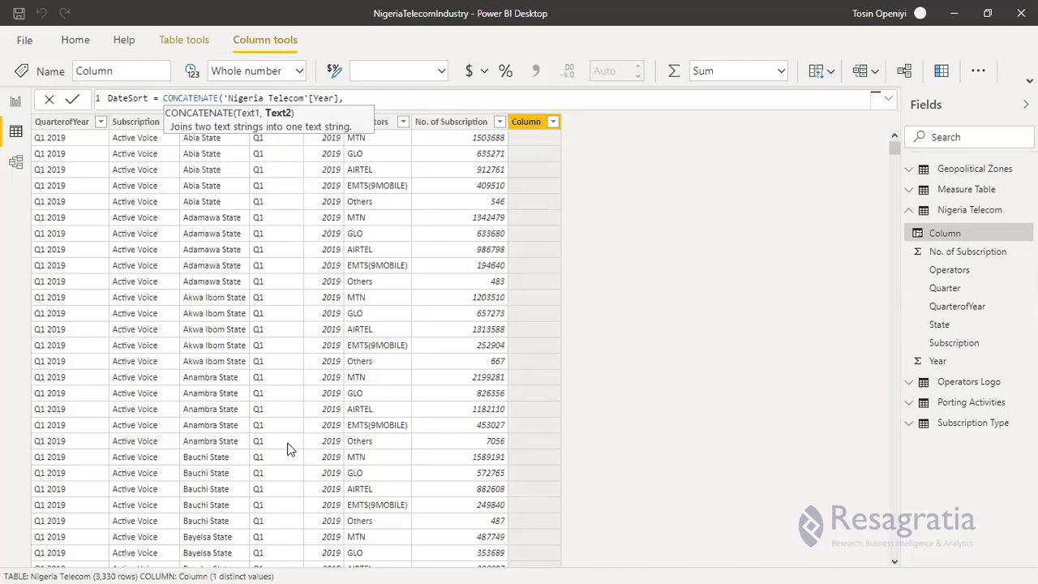
- Complete the DateSort formula with RIGHT('Nigeria Telecom'[Quarter],1) as the second text argument, commit it and check the column's rows
scroll(288, 445, down, 5)
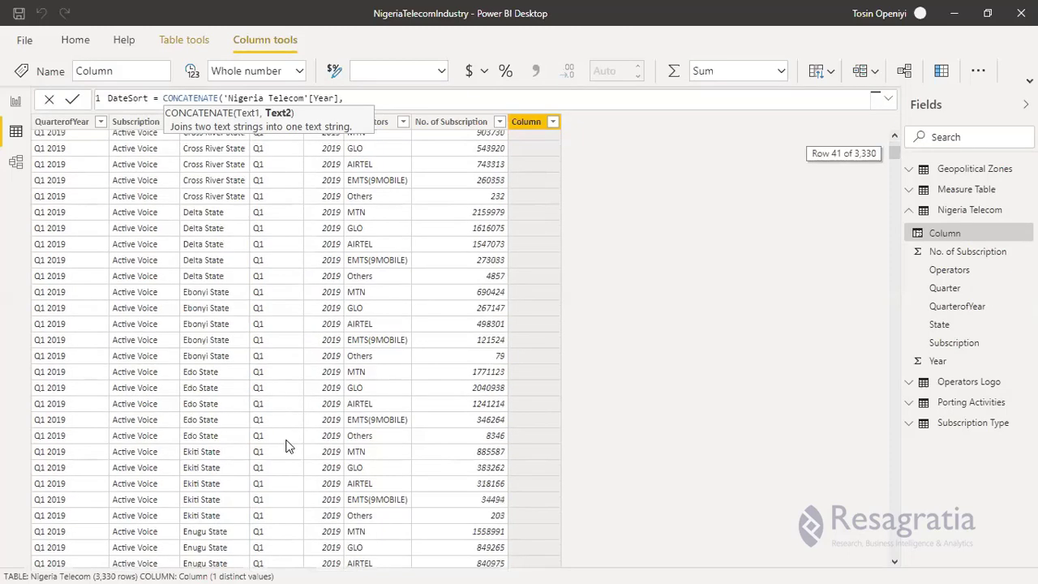
scroll(285, 439, down, 3)
scroll(280, 442, down, 1)
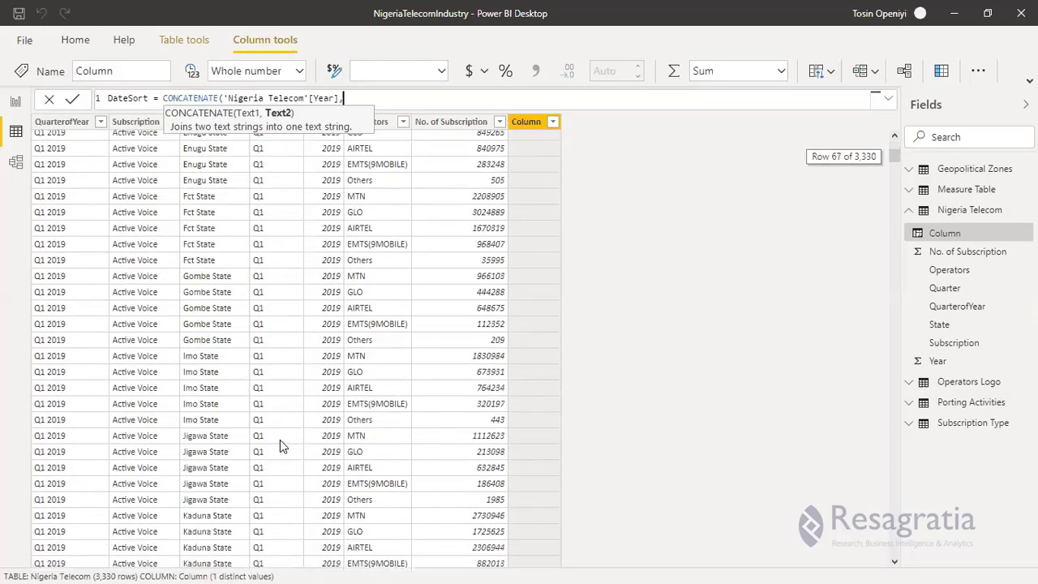
scroll(280, 440, up, 3)
scroll(284, 247, up, 5)
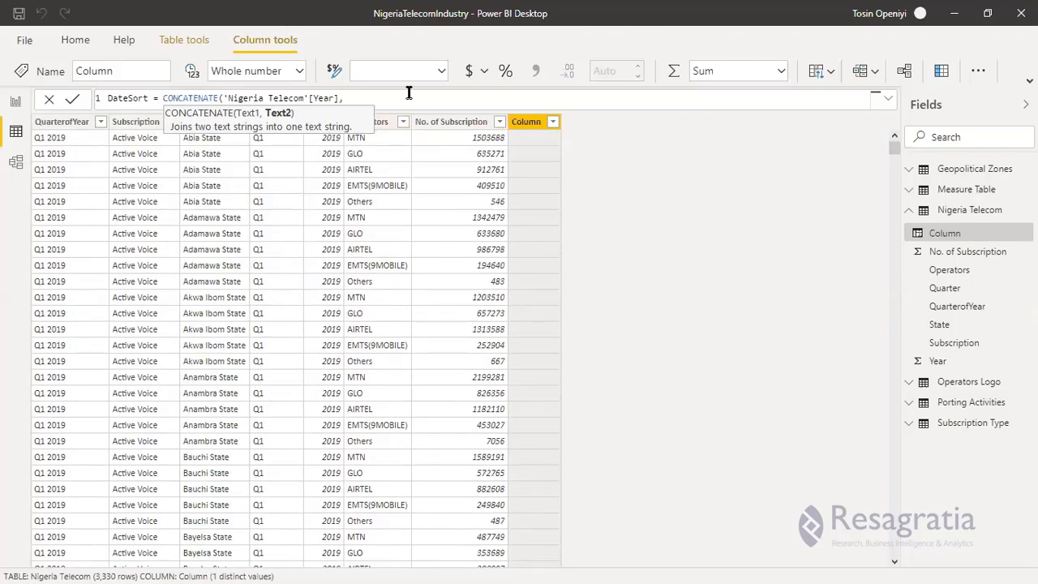
text(RI)
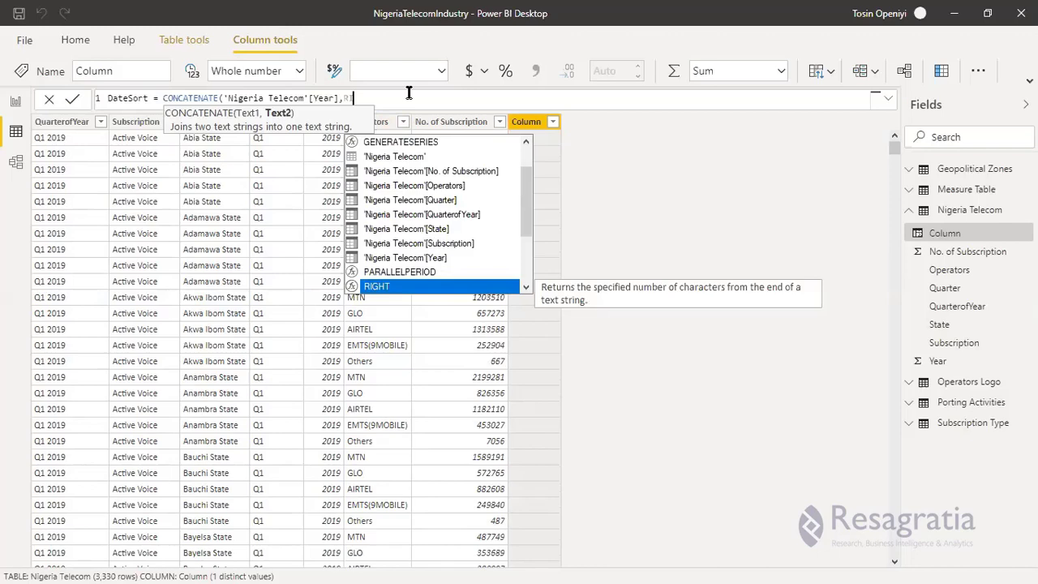
key(Tab)
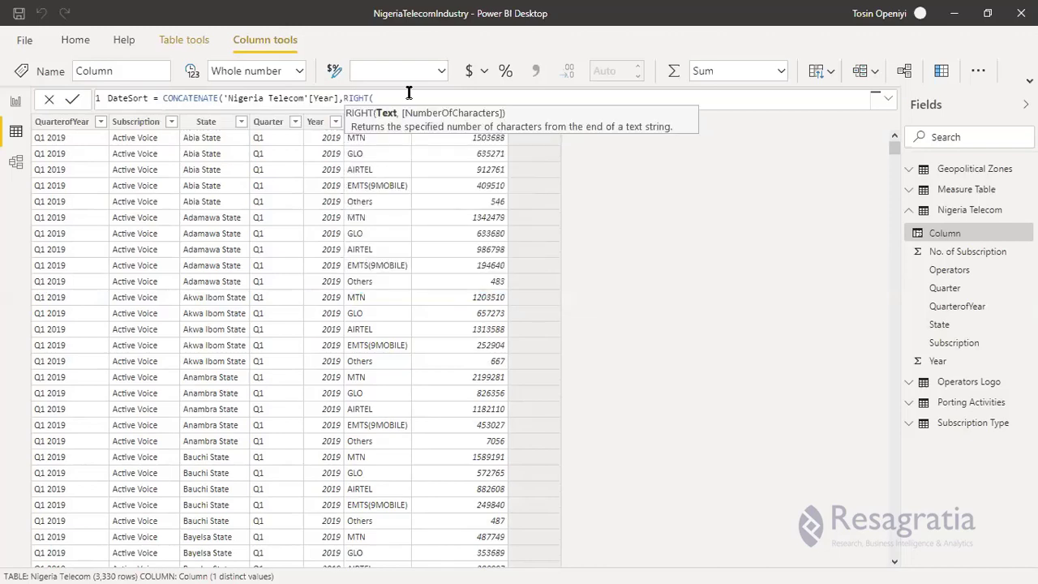
text(QU)
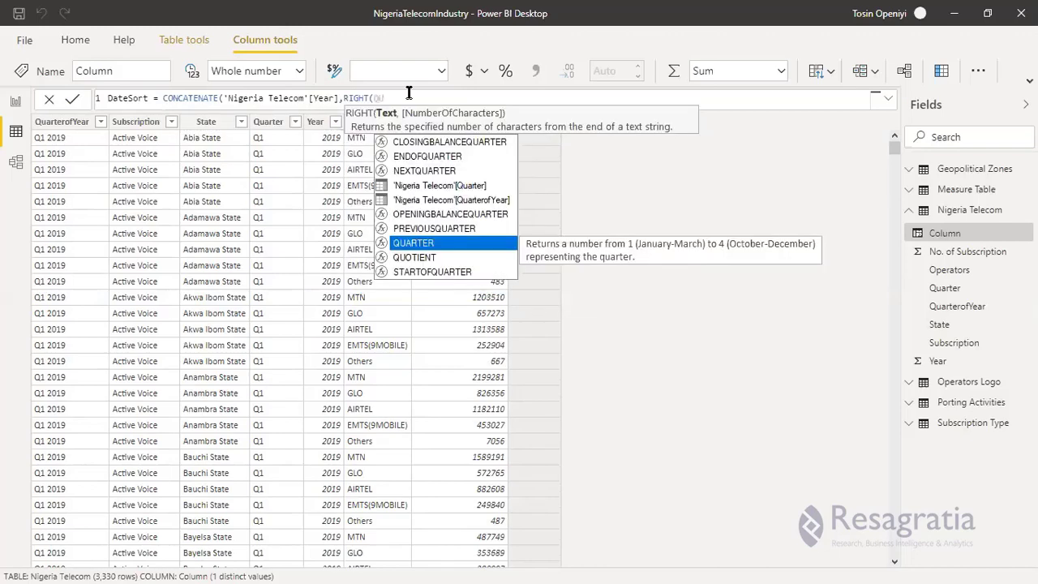
key(Up)
key(Up)
key(Up)
key(Up)
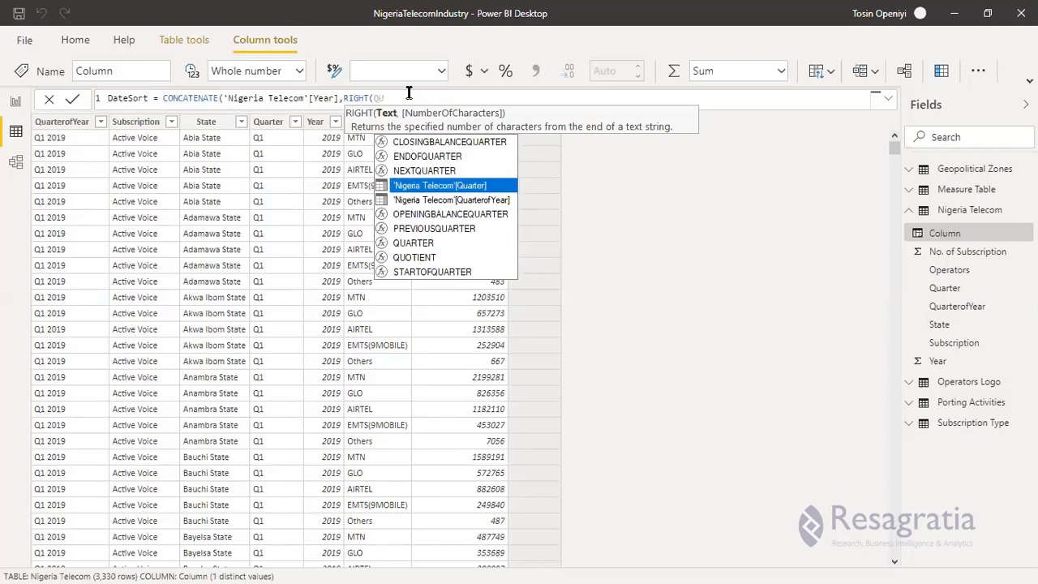
key(Tab)
text(,)
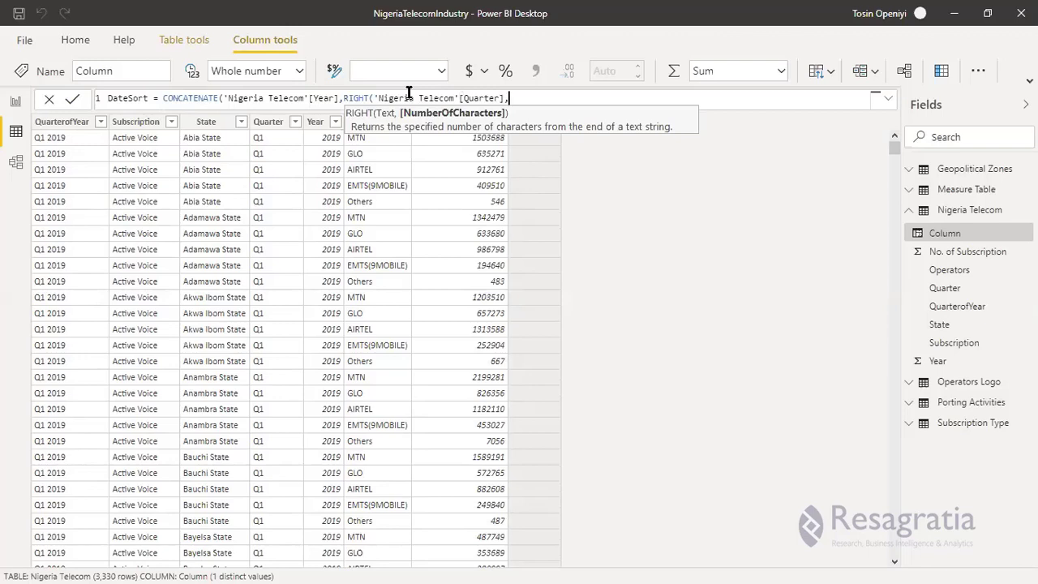
text(1))
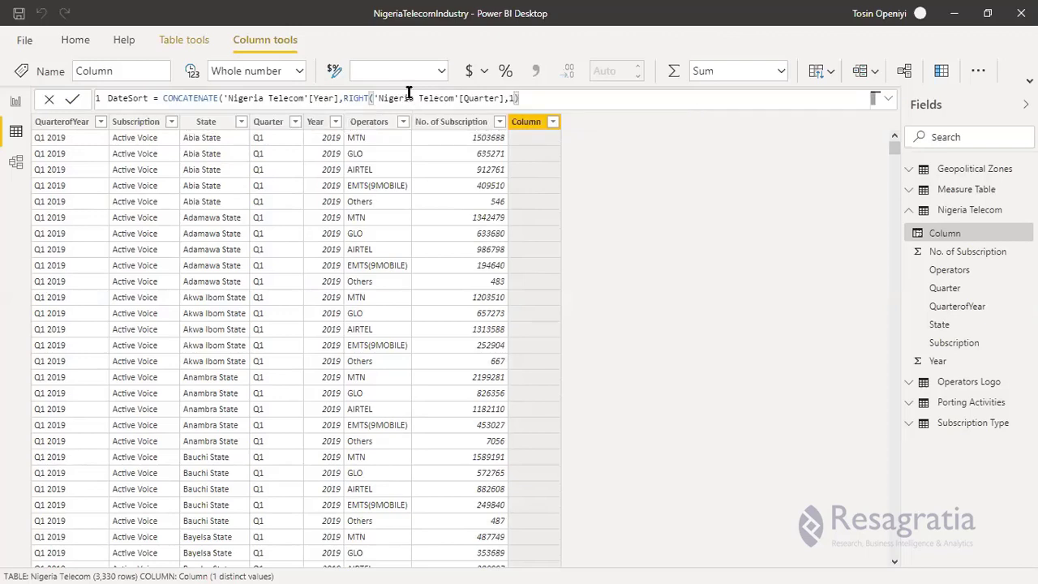
key(Return)
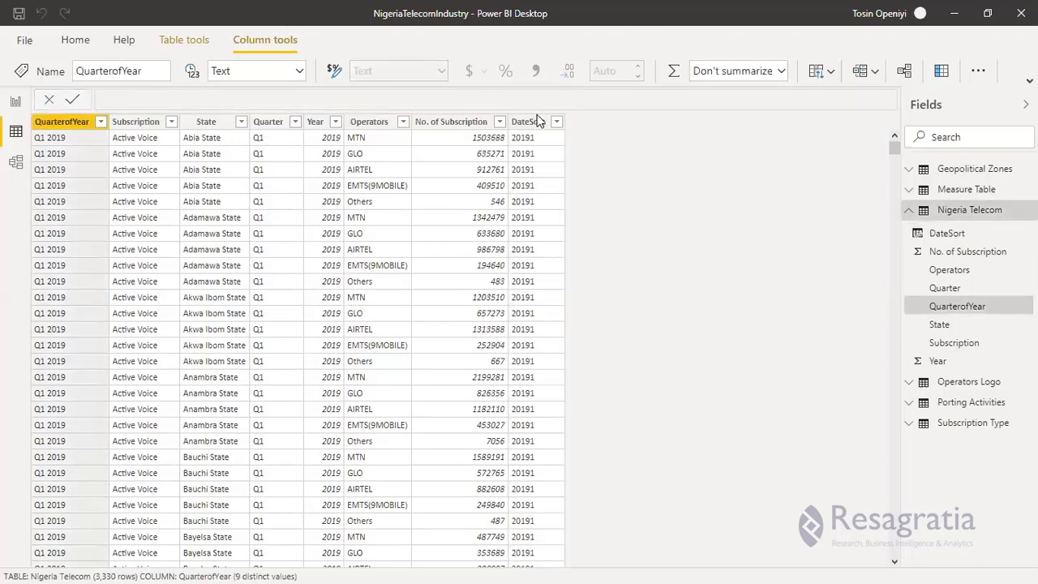
scroll(551, 199, down, 8)
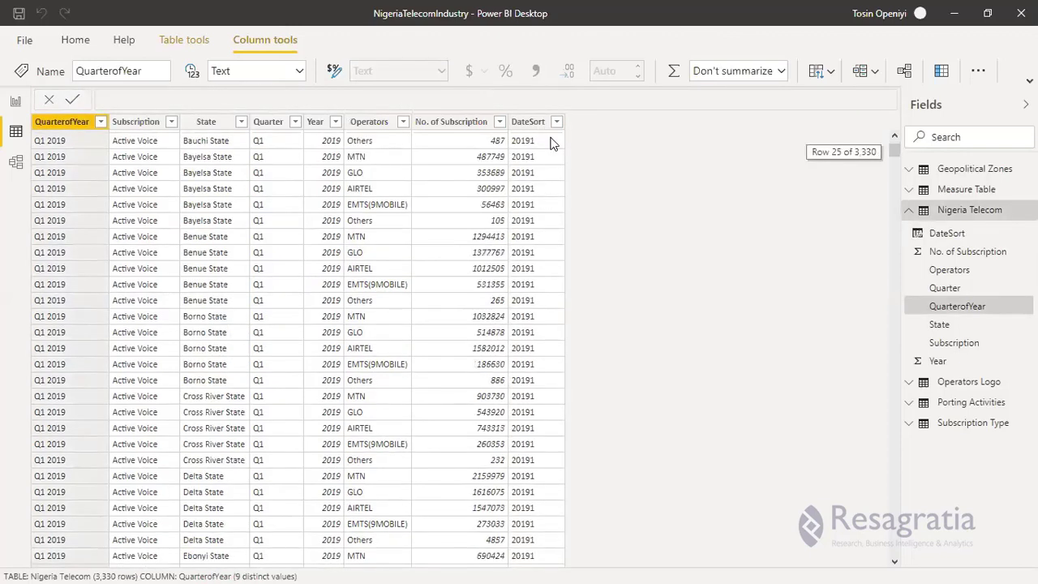
scroll(556, 133, up, 8)
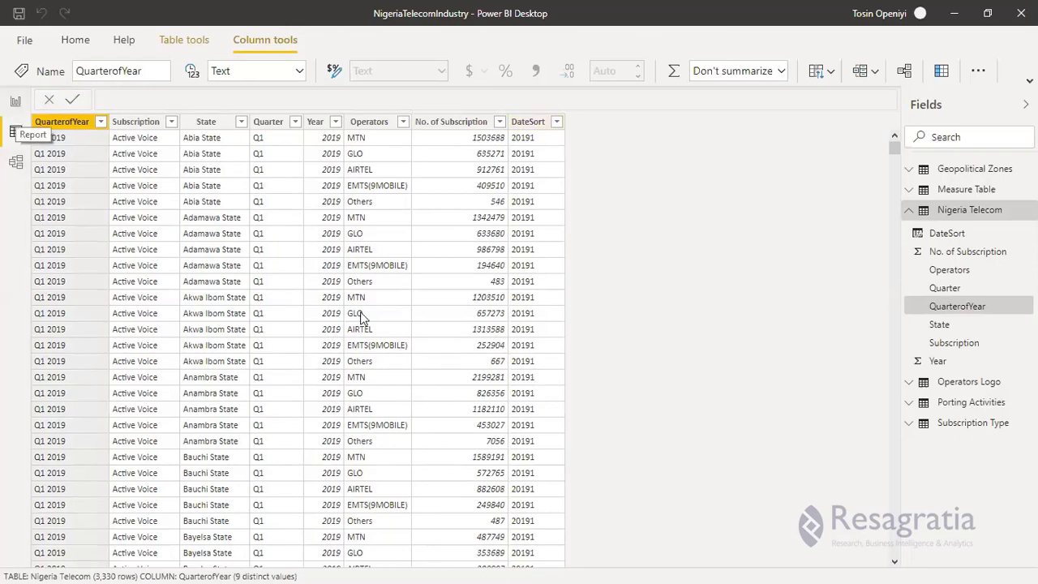
- Return to the report page and open the Total Subscriptions measure from Measure Table in the expanded formula editor
click(16, 104)
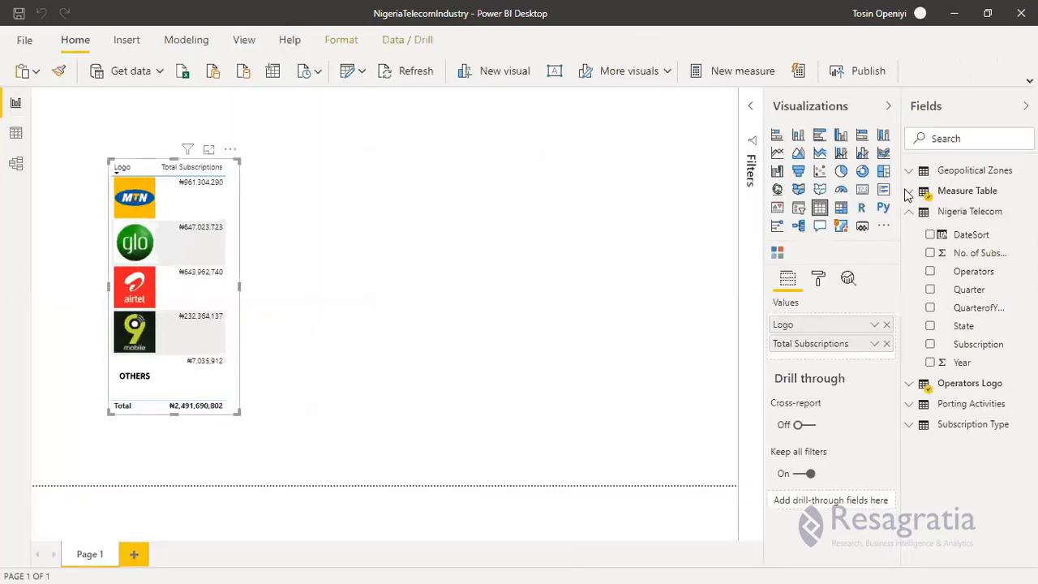
click(967, 190)
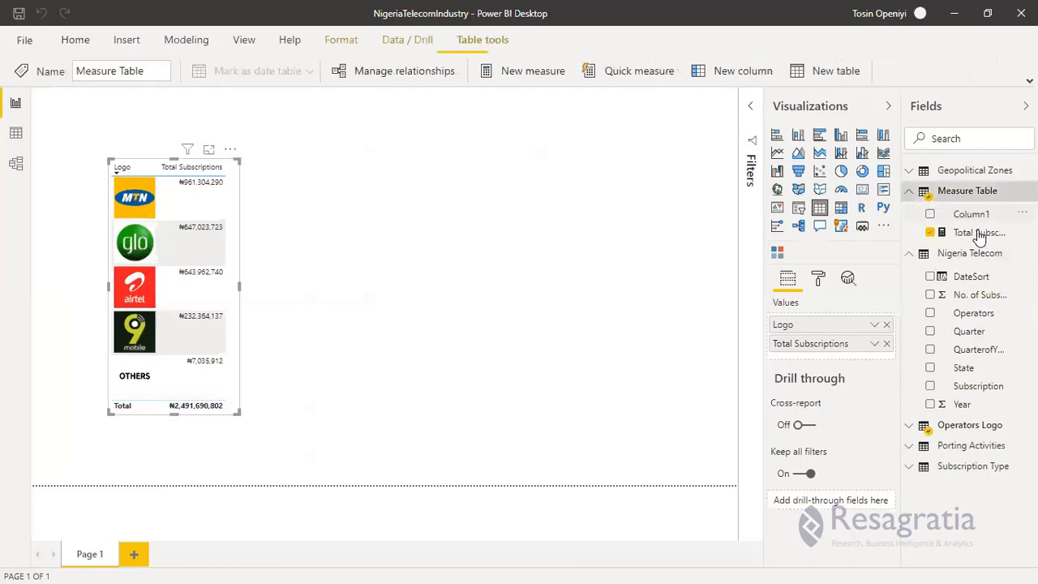
click(979, 234)
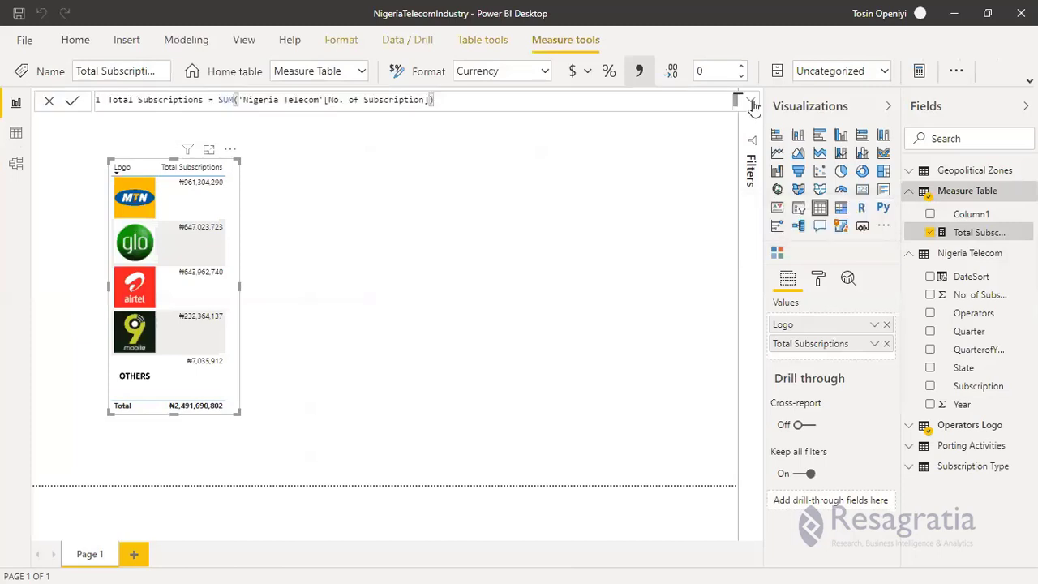
click(750, 100)
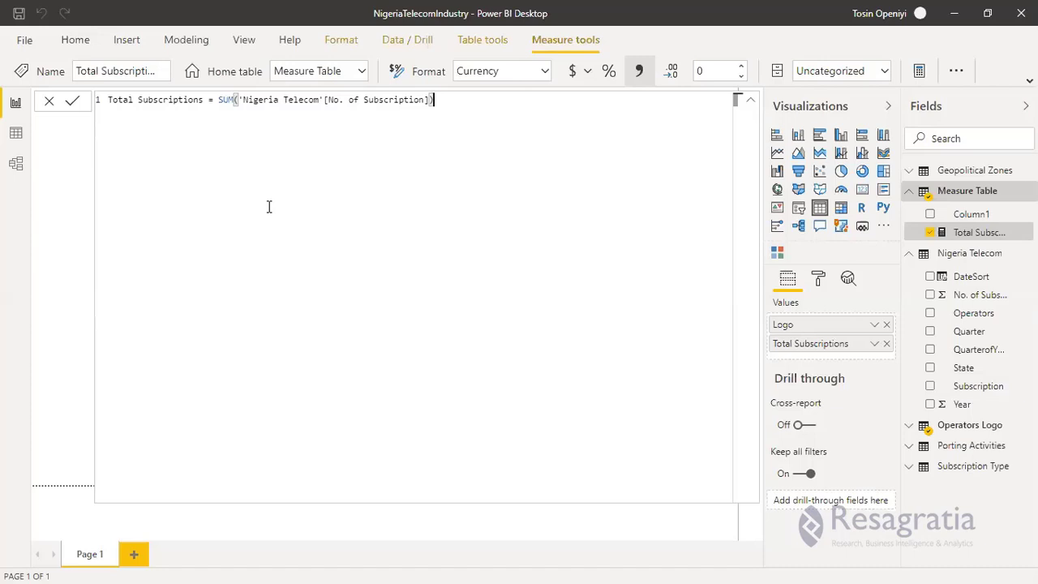
- Delete the whole SUM expression from the Total Subscriptions formula, keeping the measure name and equals sign
key(BackSpace)
key(BackSpace)
key(BackSpace)
key(BackSpace)
key(BackSpace)
key(BackSpace)
key(BackSpace)
key(BackSpace)
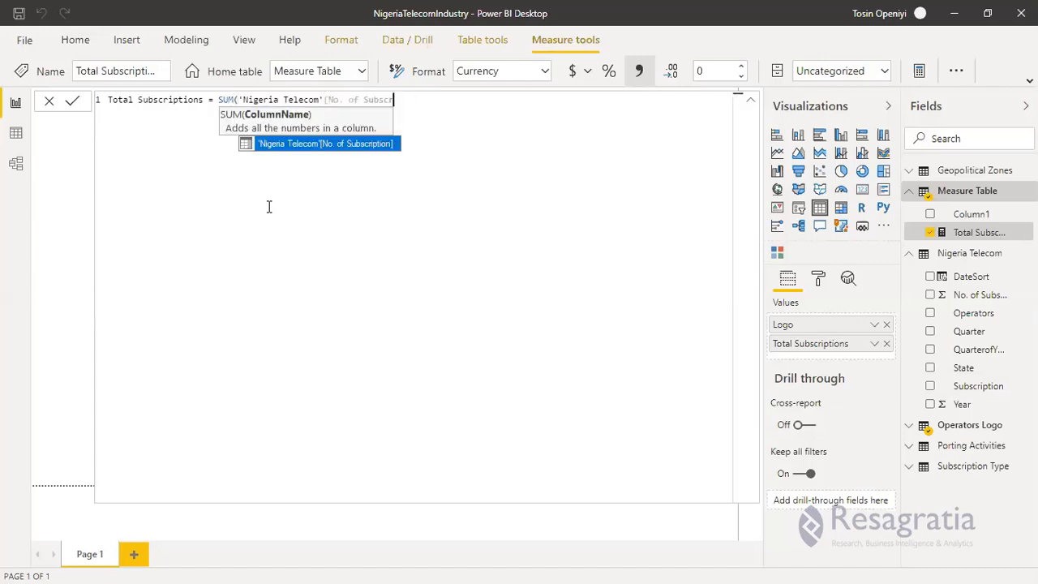
key(BackSpace)
key(BackSpace)
key(BackSpace)
key(BackSpace)
key(BackSpace)
key(BackSpace)
key(BackSpace)
key(BackSpace)
key(BackSpace)
key(BackSpace)
key(BackSpace)
key(BackSpace)
key(BackSpace)
key(BackSpace)
key(BackSpace)
key(BackSpace)
key(BackSpace)
key(BackSpace)
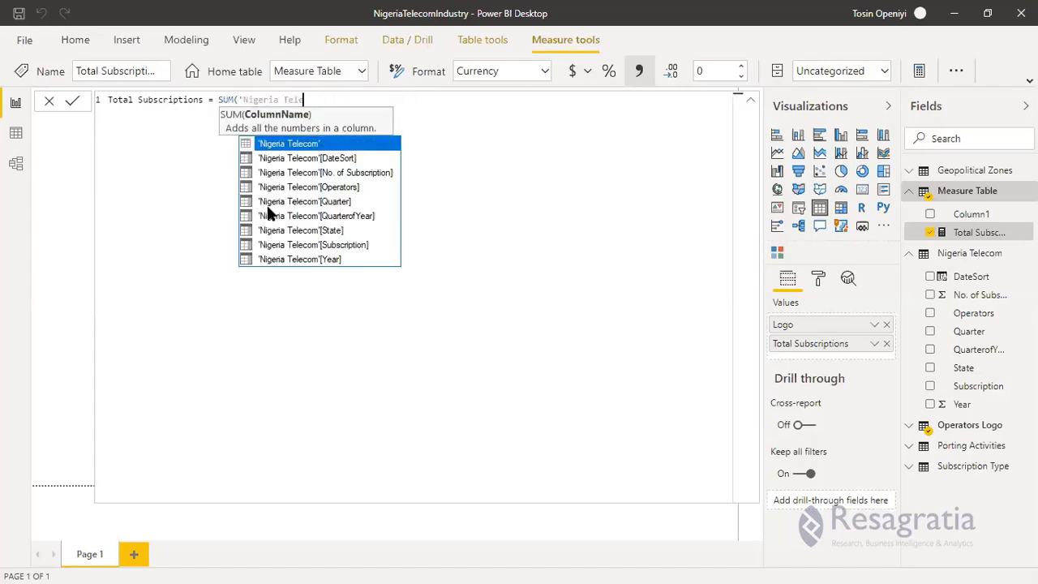
key(BackSpace)
key(BackSpace)
key(BackSpace)
key(BackSpace)
key(BackSpace)
key(BackSpace)
key(BackSpace)
key(BackSpace)
key(BackSpace)
key(BackSpace)
key(BackSpace)
key(BackSpace)
key(BackSpace)
key(BackSpace)
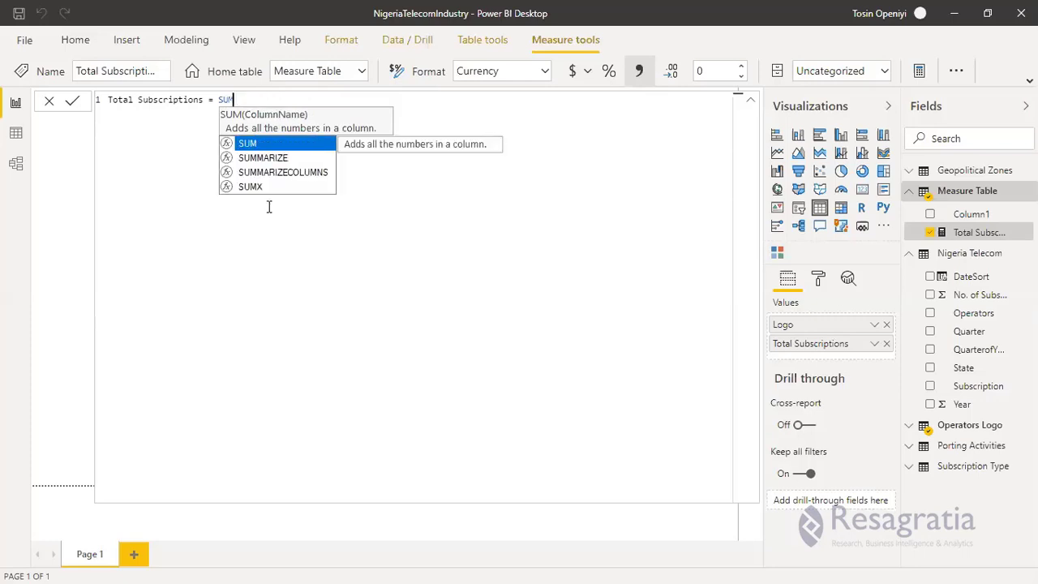
key(BackSpace)
key(BackSpace)
key(BackSpace)
- Start the formula with CALCULATE, using SUM over 'Nigeria Telecom'[No. of Subscription] as its expression
text(C)
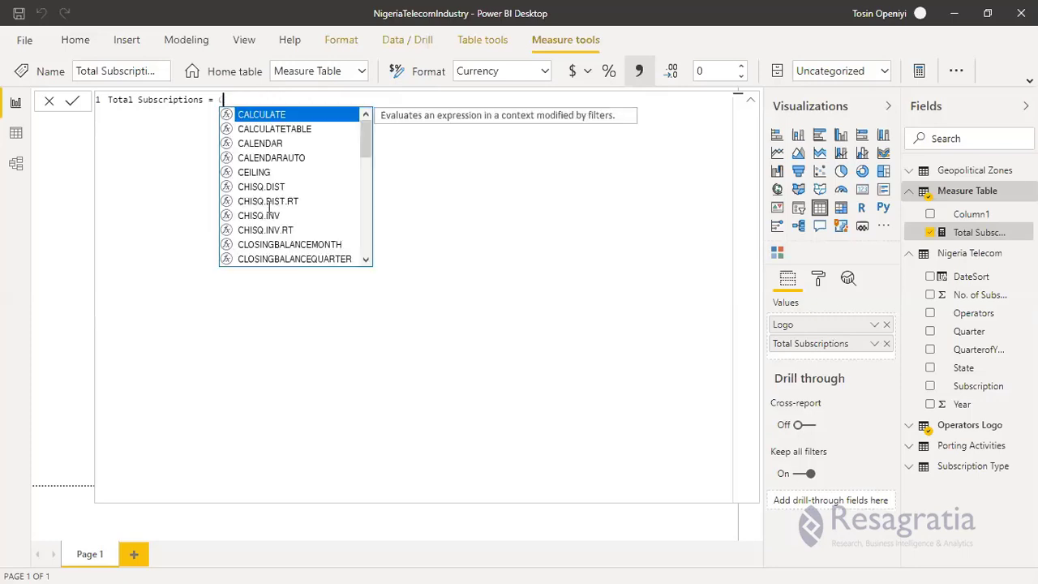
text(AL)
key(Tab)
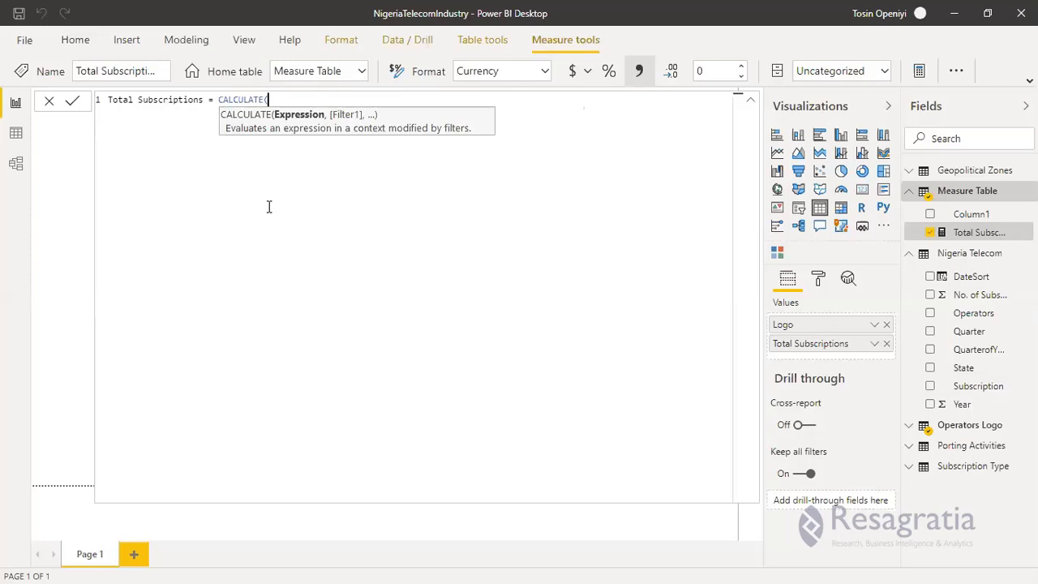
text(su)
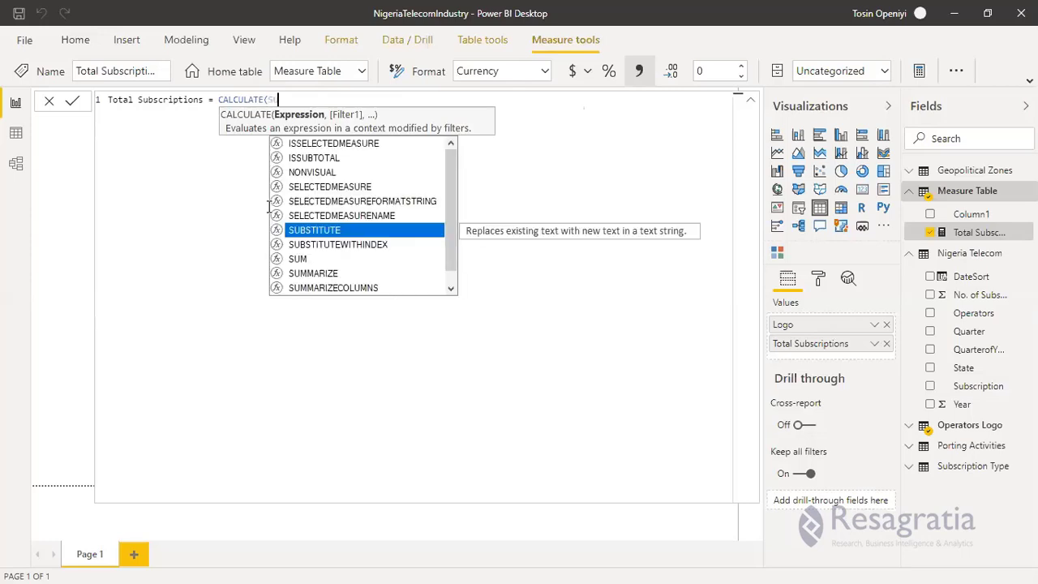
text(m()
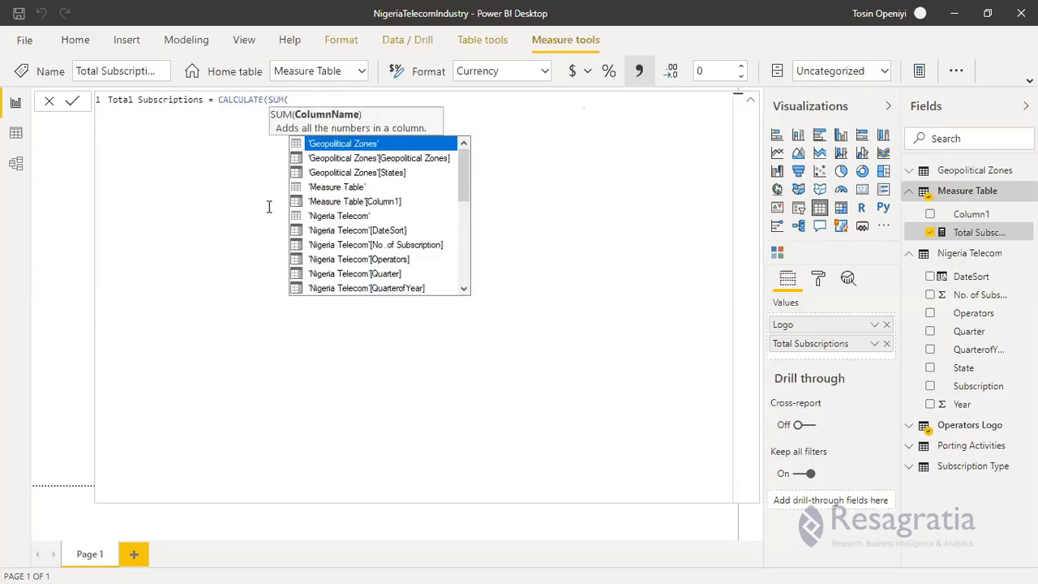
key(Down)
key(Down)
key(Down)
key(Down)
key(Down)
key(Down)
key(Down)
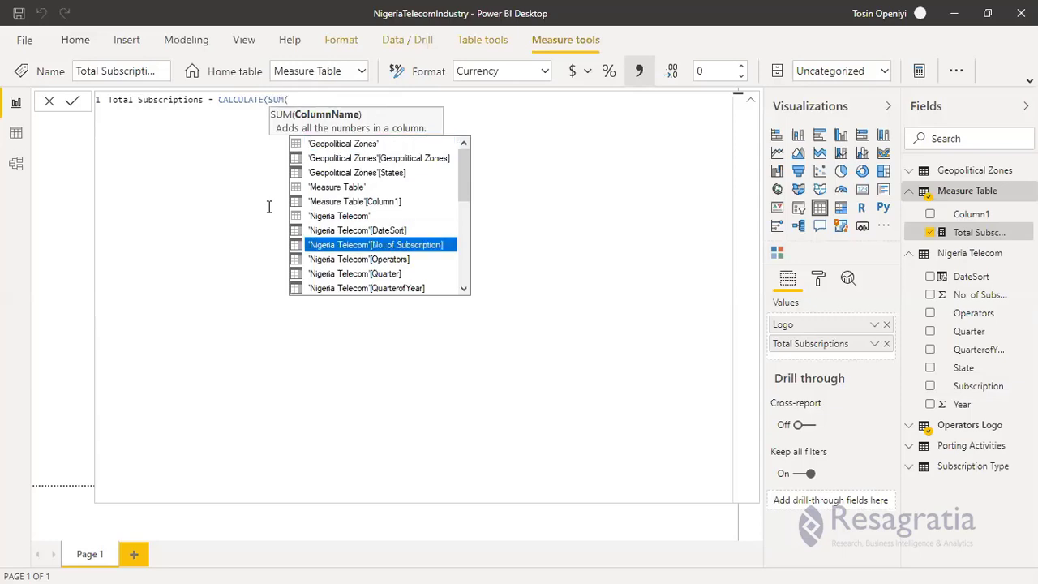
key(Tab)
- Move the SUM expression to its own line and indent it beneath the opening of CALCULATE
key(Left)
key(Left)
key(Left)
key(Left)
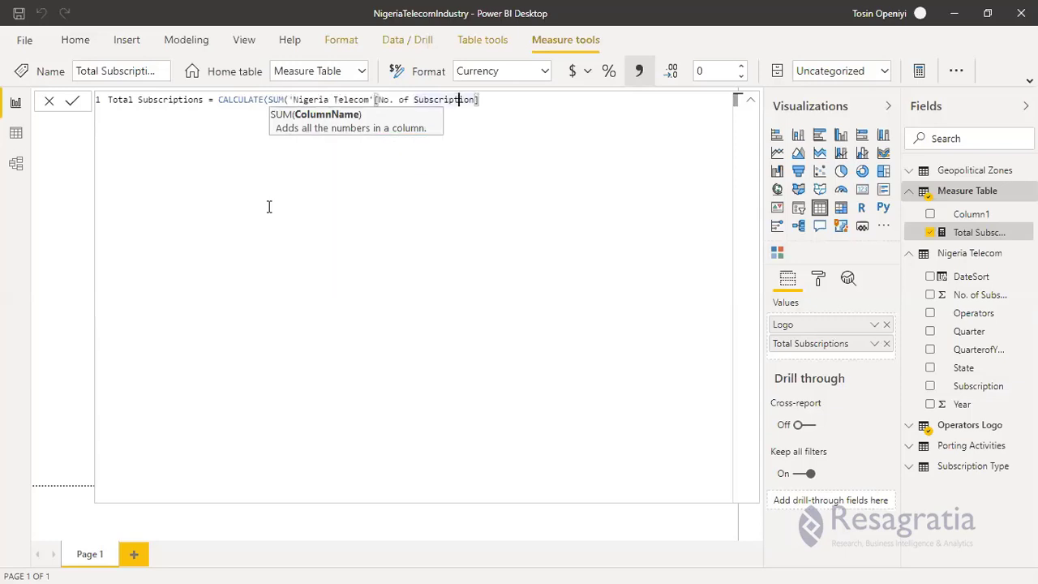
key(Left)
key(Left)
key(Left)
key(Left)
key(Left)
key(Left)
key(Left)
key(Left)
key(Left)
key(Left)
key(Left)
key(Left)
key(Left)
key(Left)
key(Left)
key(Left)
key(Left)
key(Left)
key(Left)
key(Left)
key(Left)
key(Left)
key(Left)
key(Left)
key(Left)
key(Left)
key(Left)
key(Left)
key(Left)
key(Left)
key(Left)
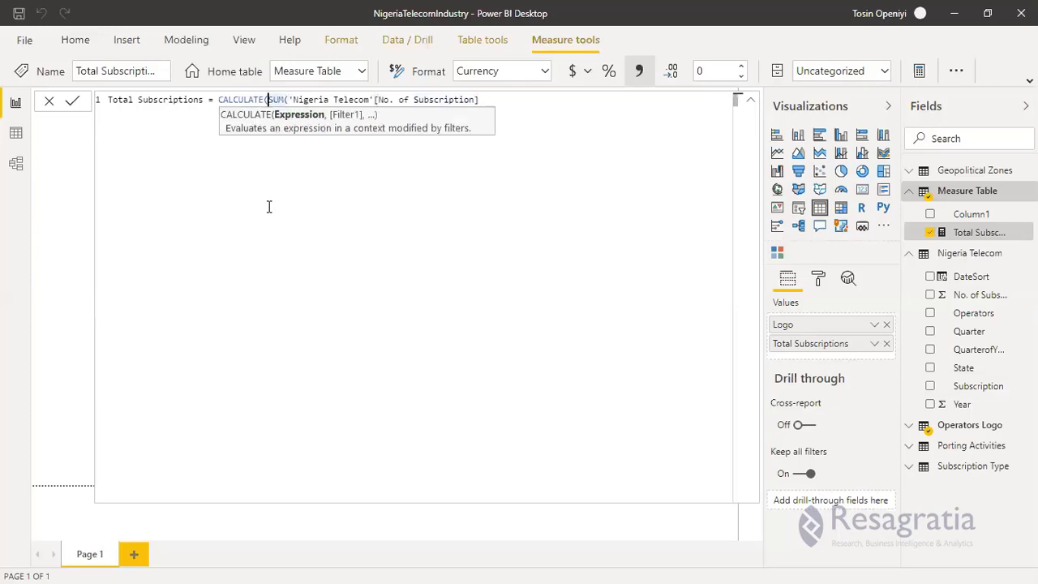
key(shift+Return)
key(Tab)
key(Tab)
key(Tab)
key(Tab)
key(Tab)
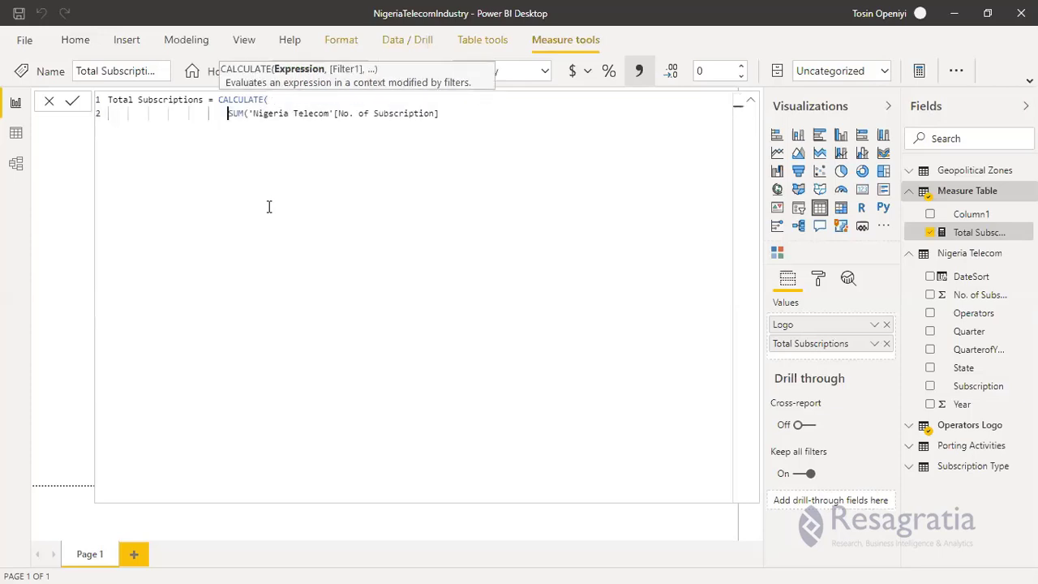
key(Tab)
key(Tab)
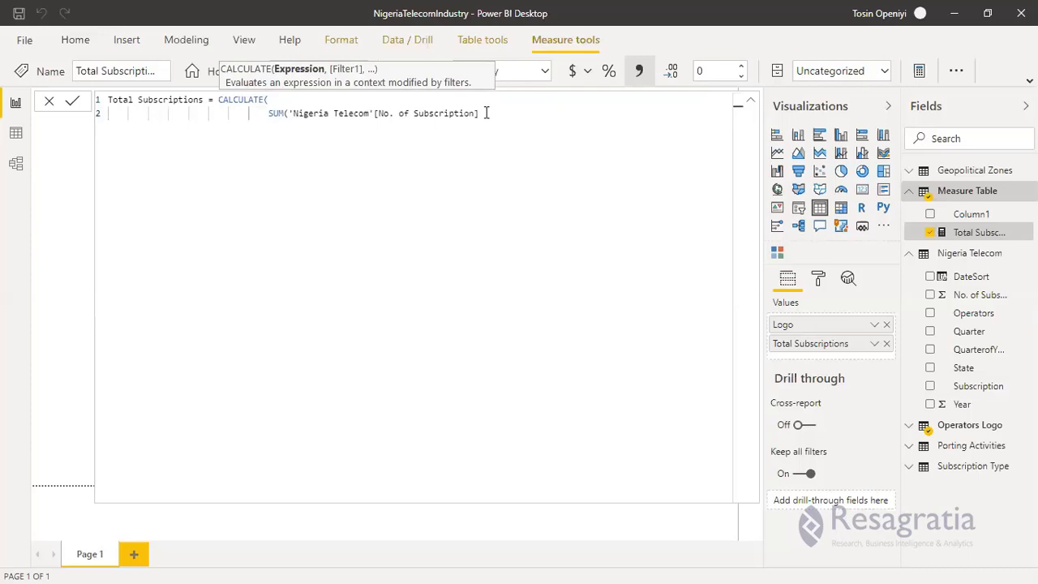
- Close the SUM function and open a FILTER function on a new line as the next CALCULATE argument
click(486, 113)
text(,)
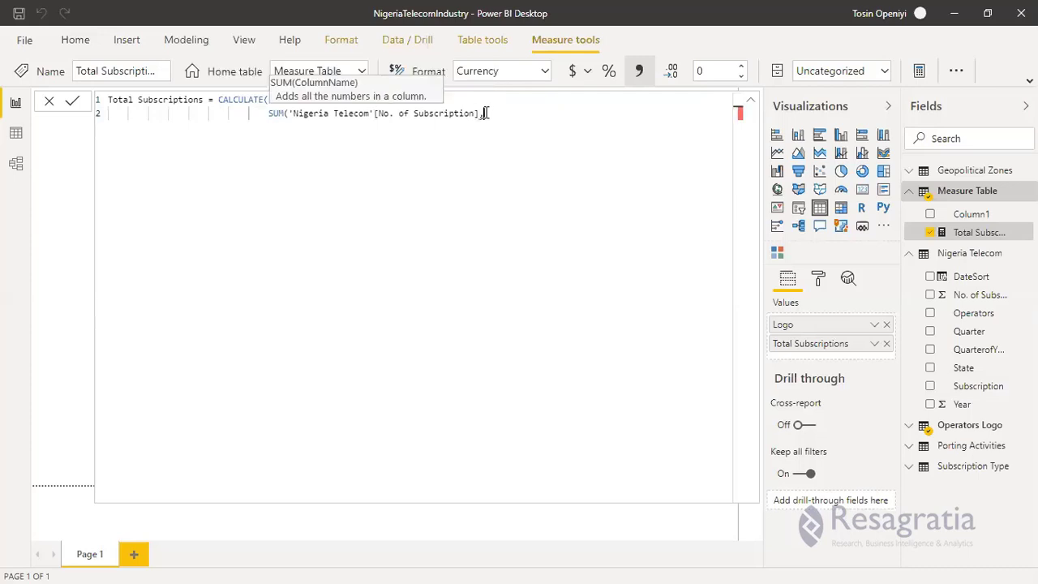
key(BackSpace)
text())
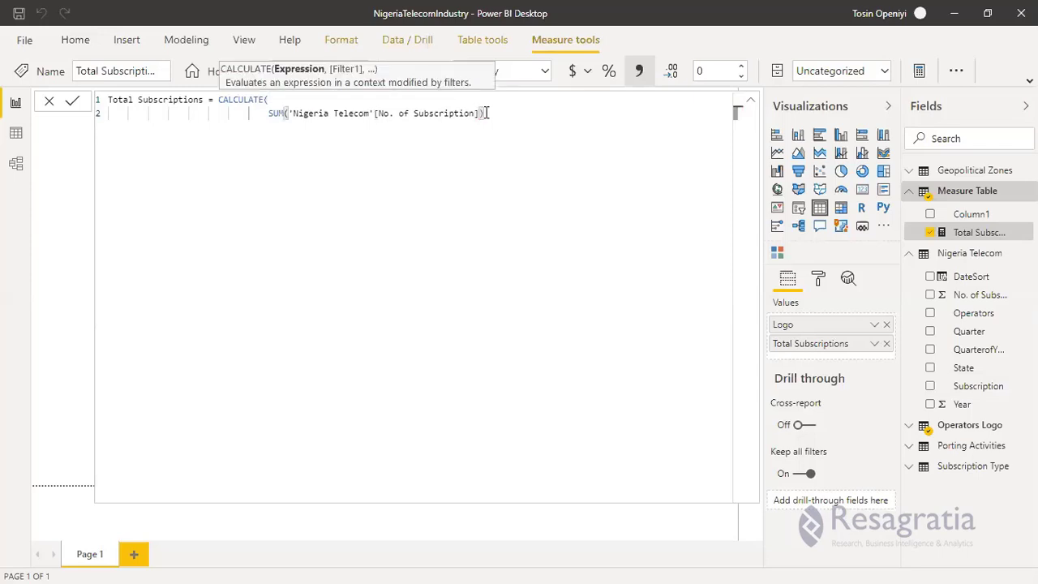
text(,)
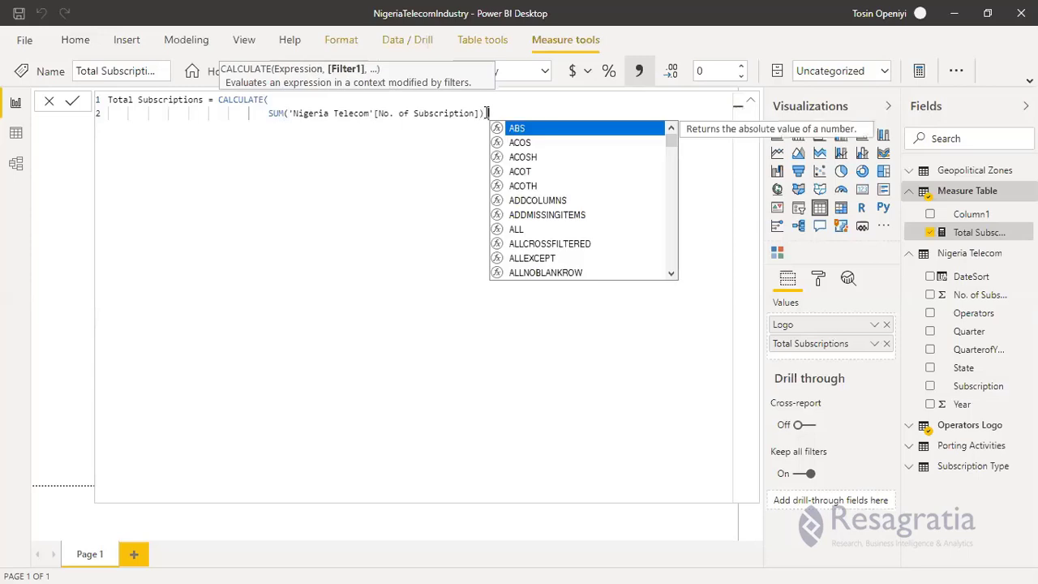
key(shift+Return)
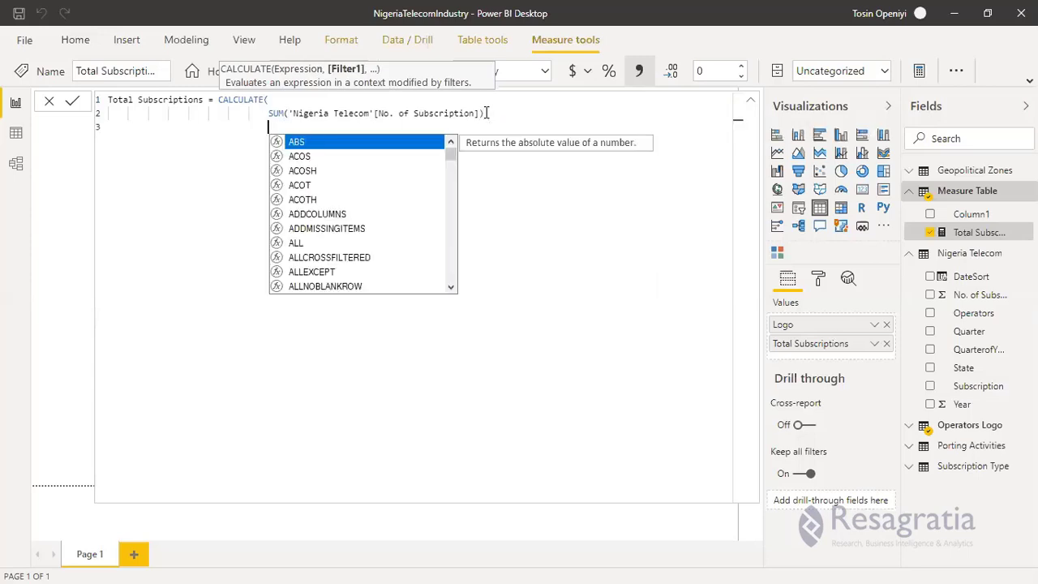
text(FIL)
key(Tab)
text(()
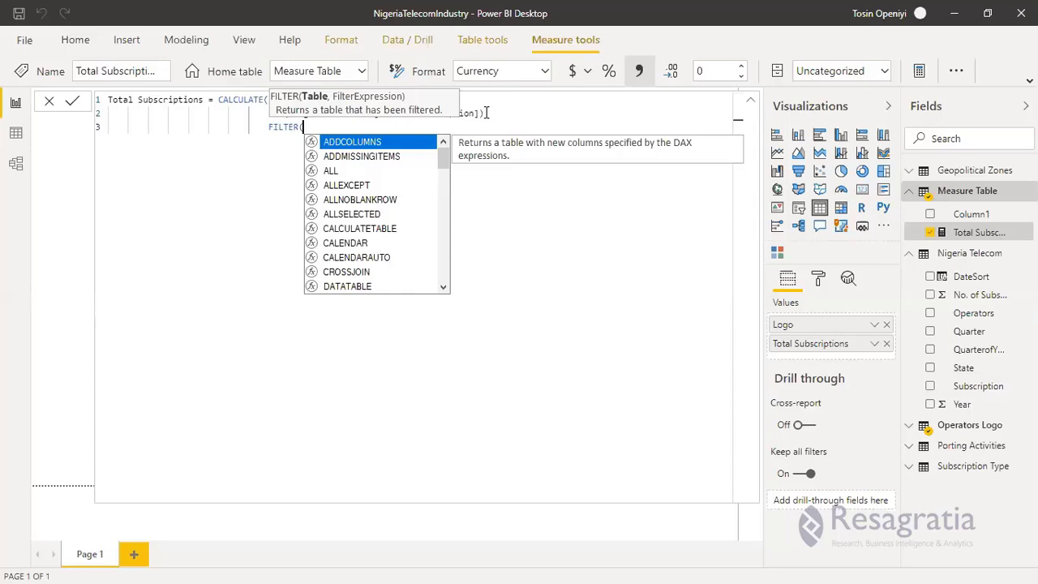
text(NE)
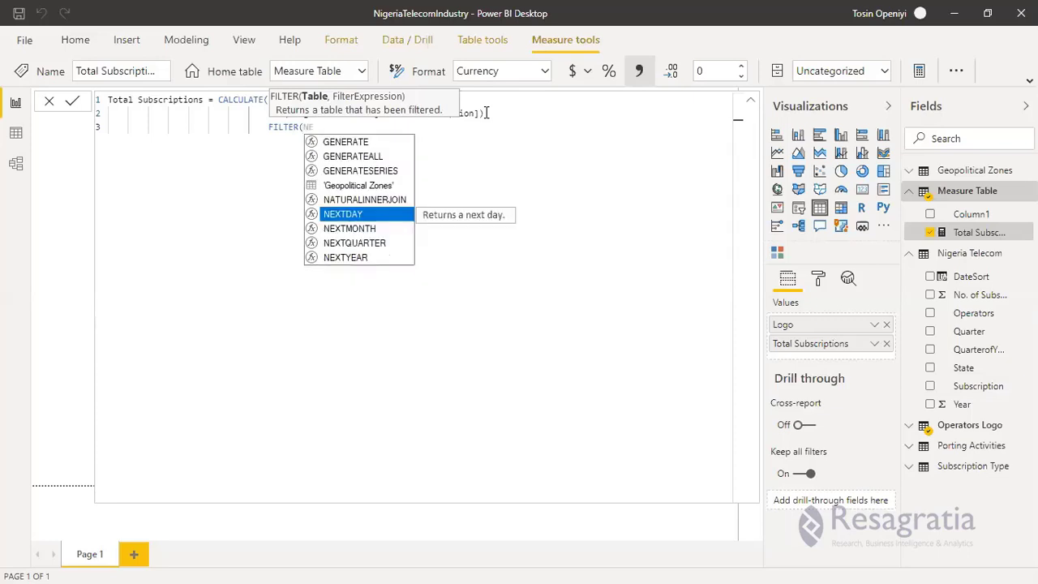
key(Up)
key(Up)
key(Up)
key(Up)
key(BackSpace)
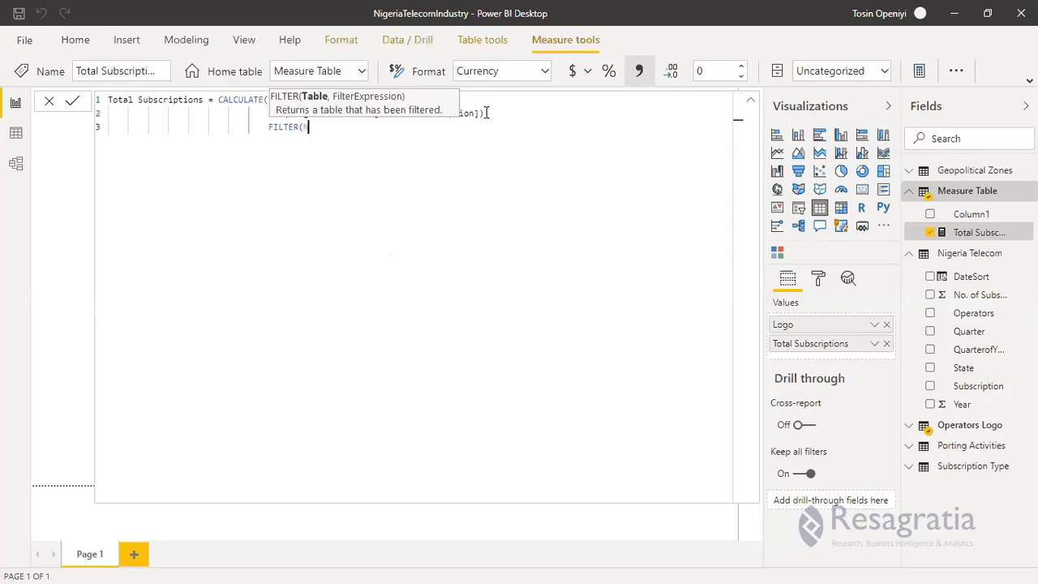
key(BackSpace)
- Enter 'Nigeria Telecom' as the table argument of FILTER, followed by a comma
text(')
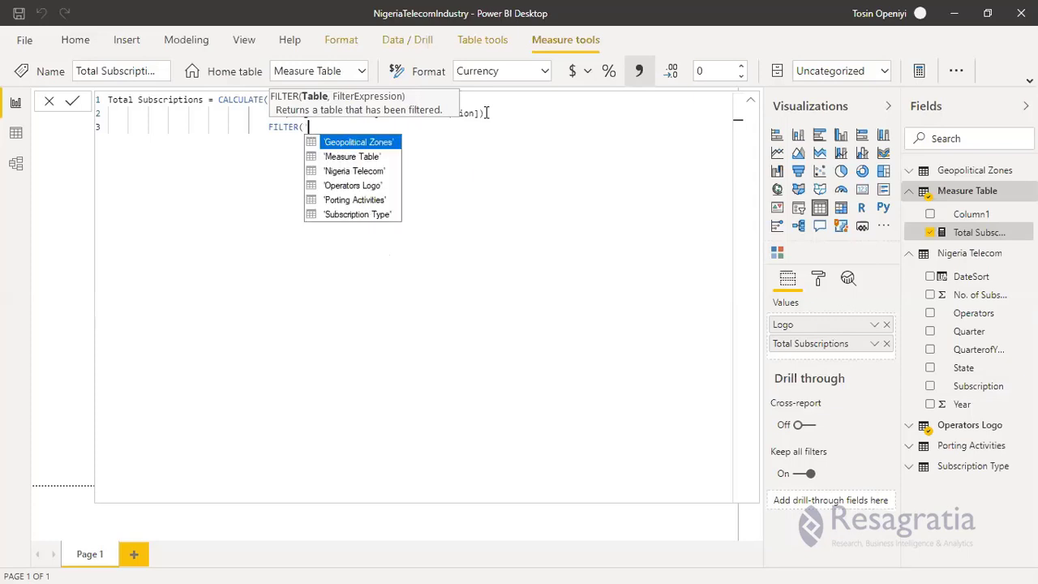
key(Down)
key(Down)
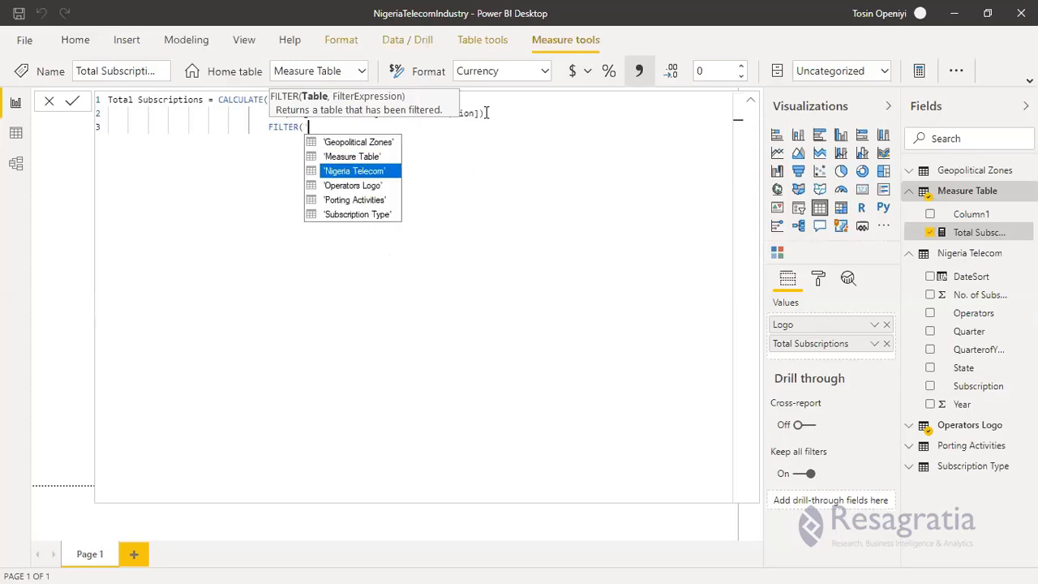
key(Tab)
text(,)
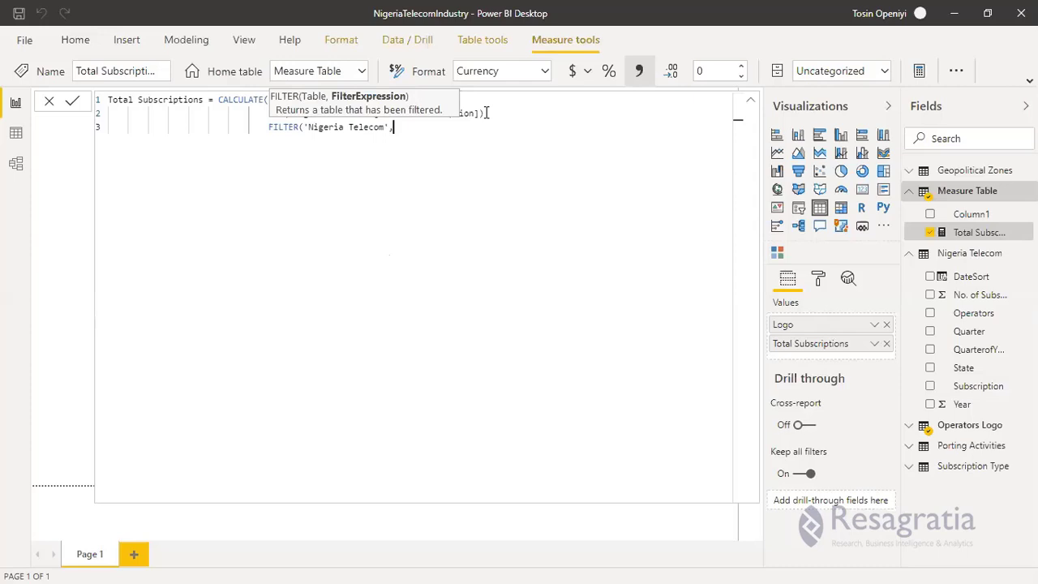
text(Ma)
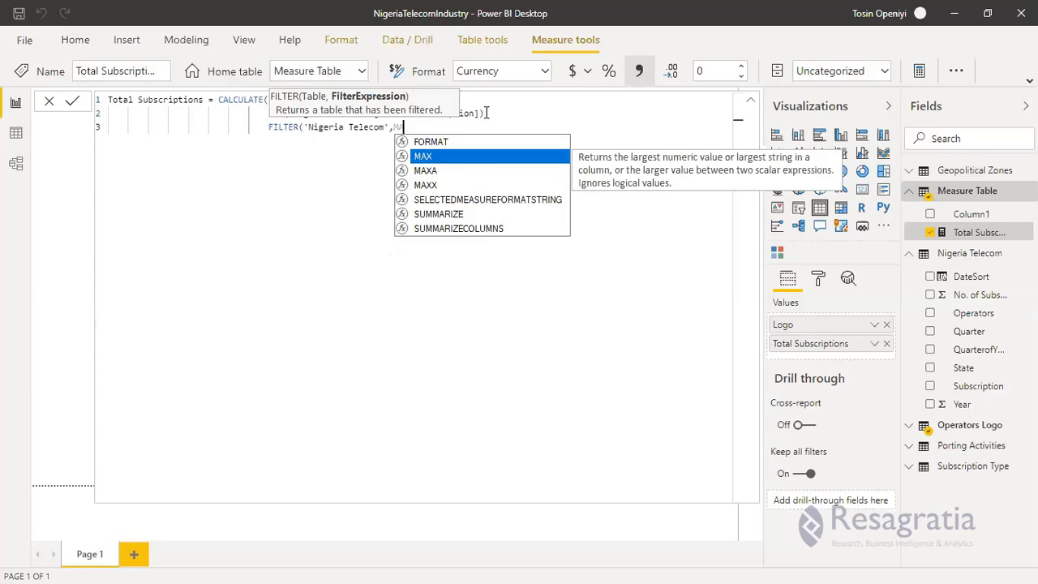
key(Tab)
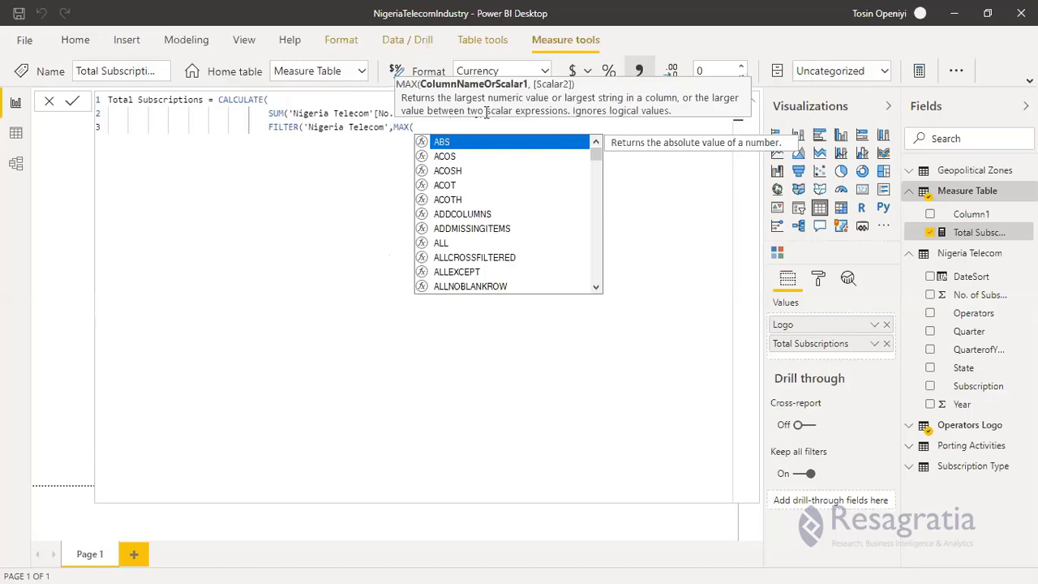
key(BackSpace)
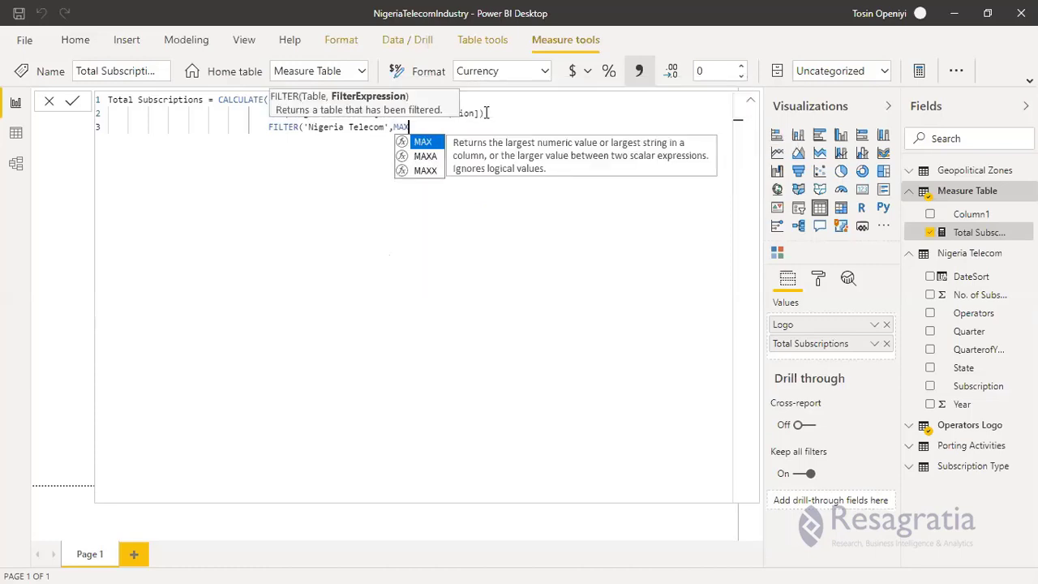
key(BackSpace)
key(BackSpace)
key(BackSpace)
- Begin the FILTER condition with the 'Nigeria Telecom'[DateSort] column followed by an equals sign
text(DA)
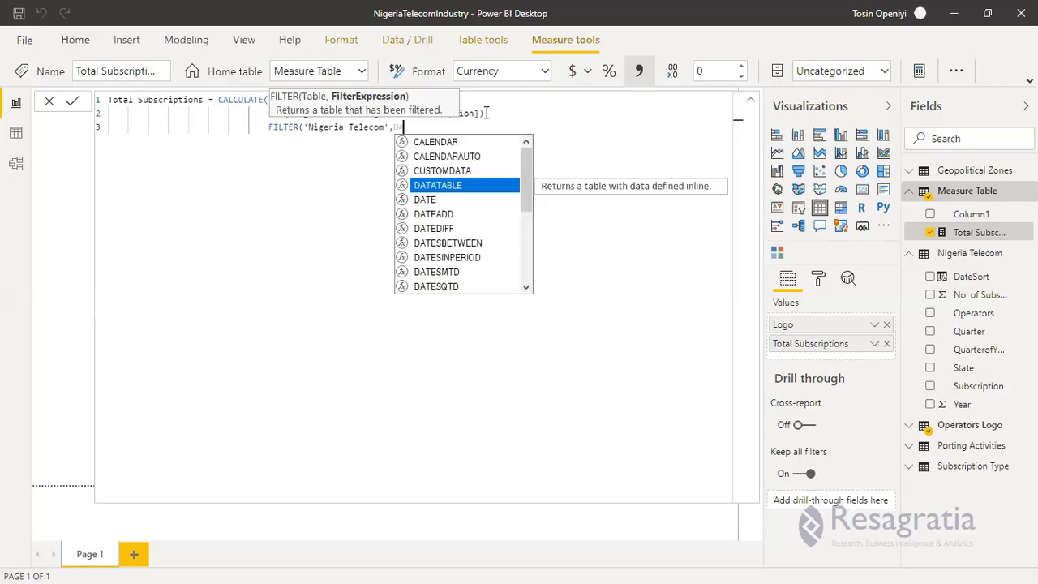
text(TE)
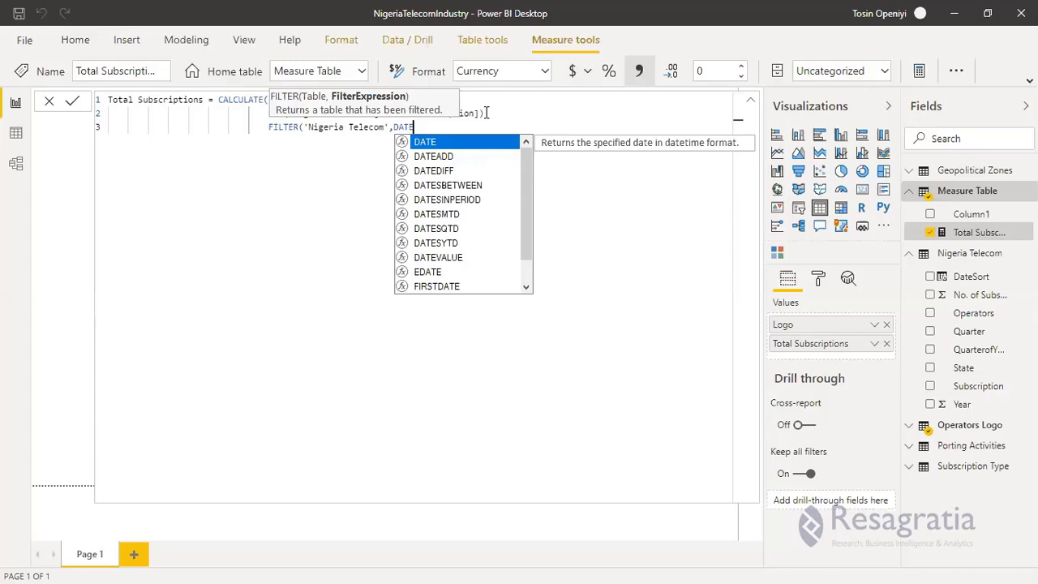
key(Down)
key(Down)
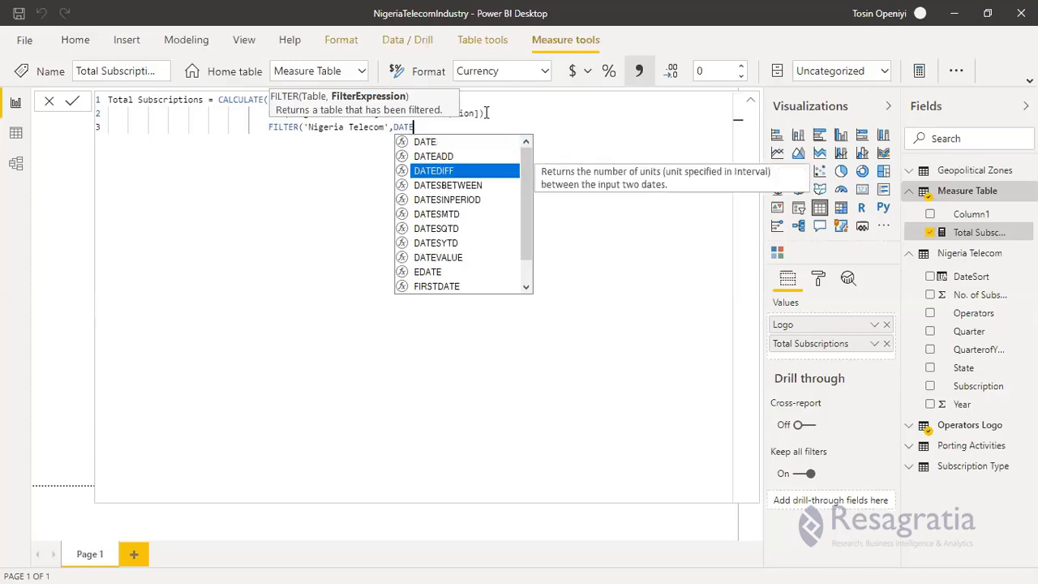
key(Down)
key(Down)
key(Down)
key(Down)
key(Down)
key(Down)
key(Down)
key(Down)
key(Down)
key(Down)
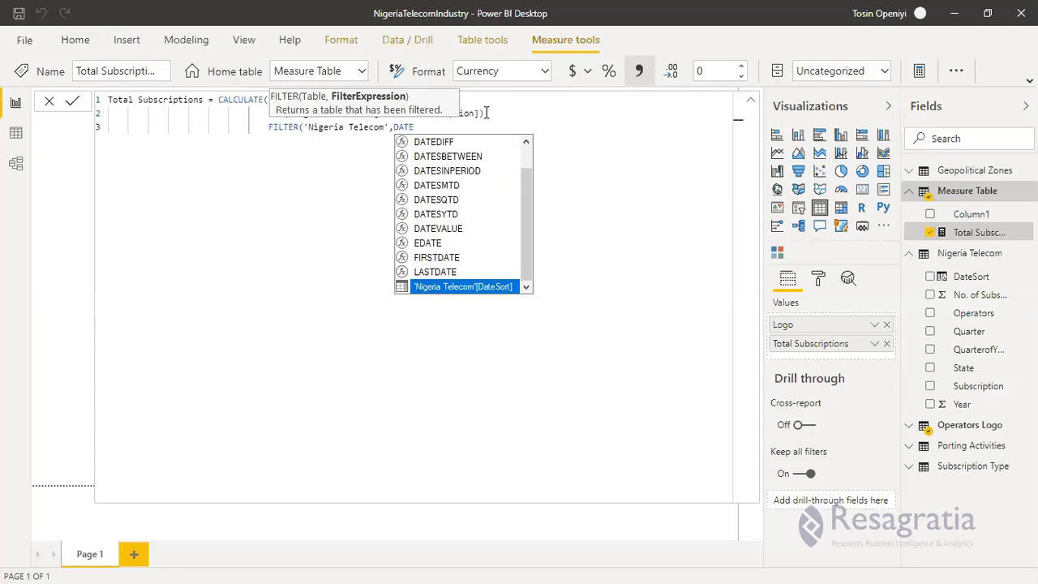
key(Tab)
text(=)
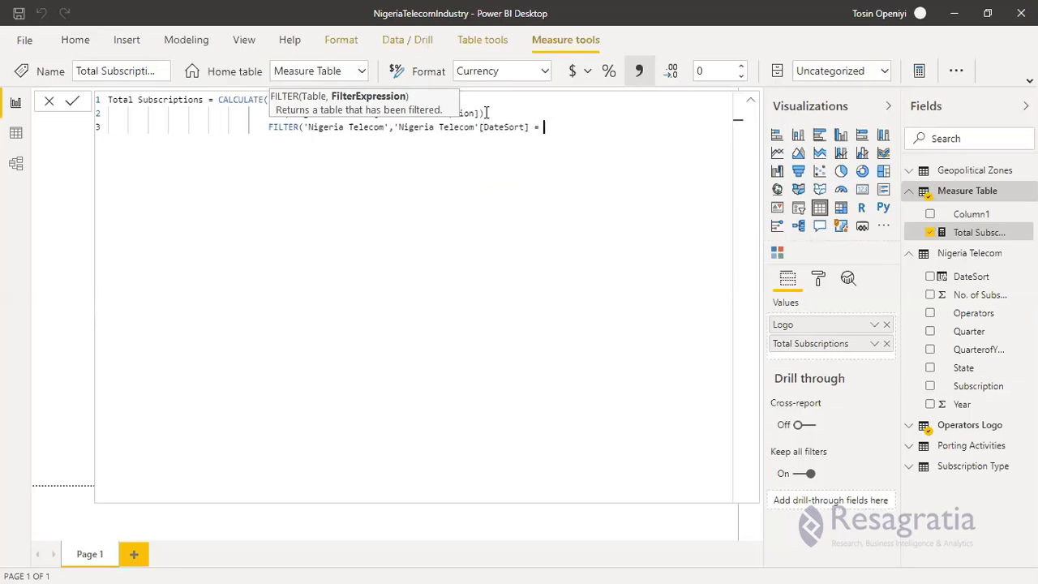
- Complete the FILTER condition with MAX('Nigeria Telecom'[DateSort]) and add a new line below it
text( MA)
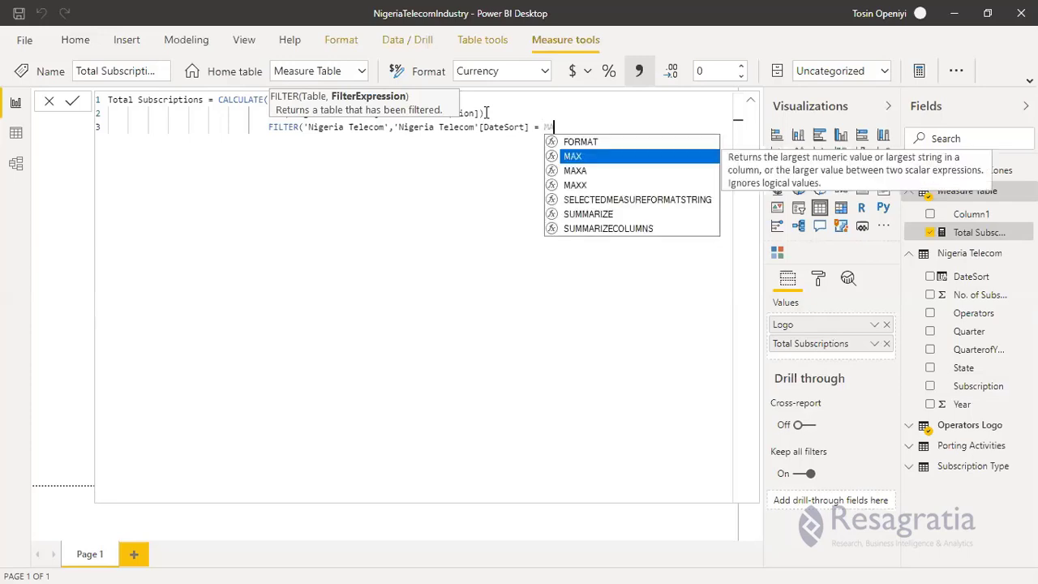
text(X()
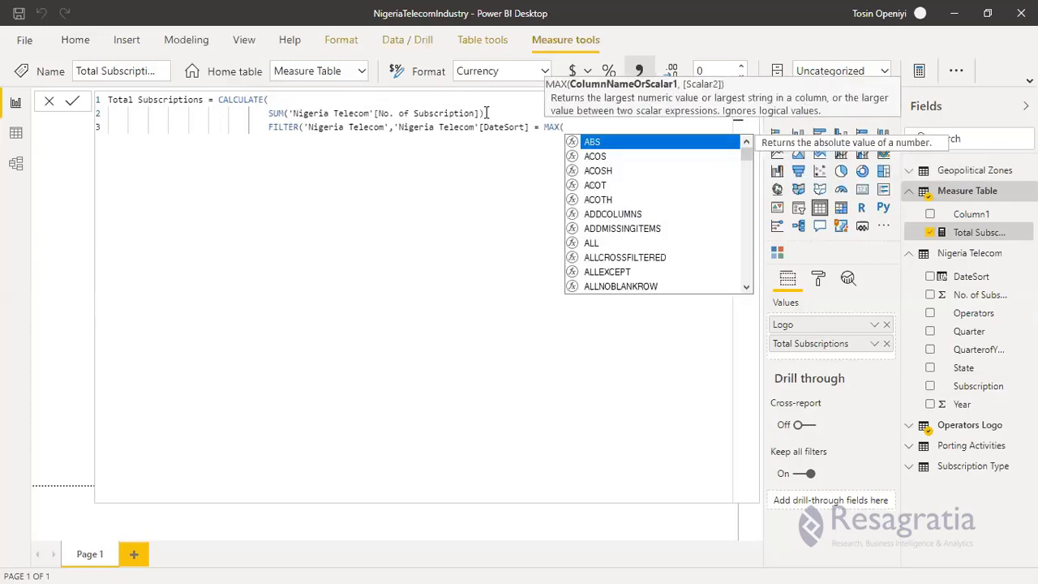
text(DAT)
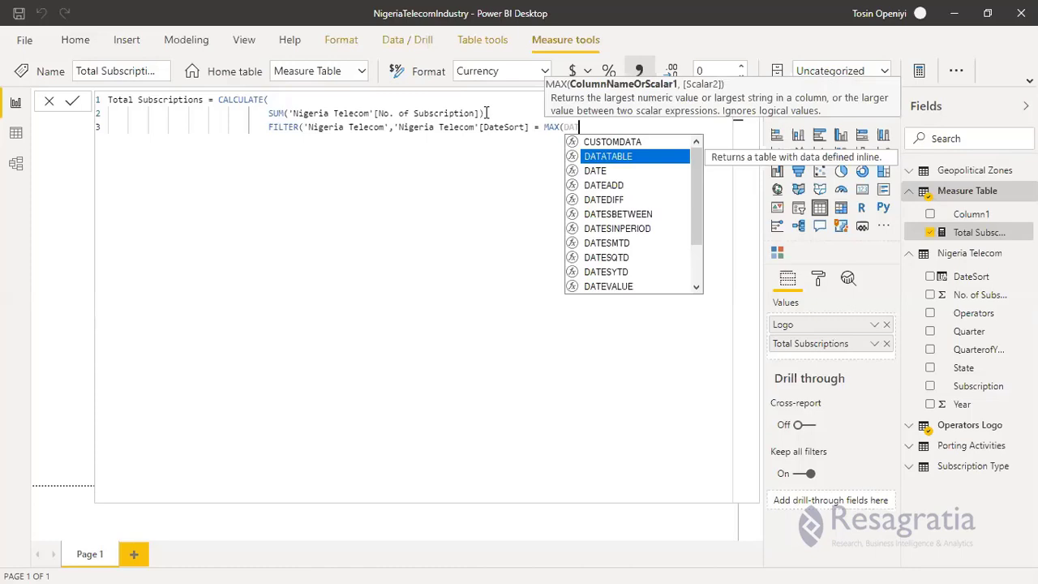
text(E)
key(Page_Down)
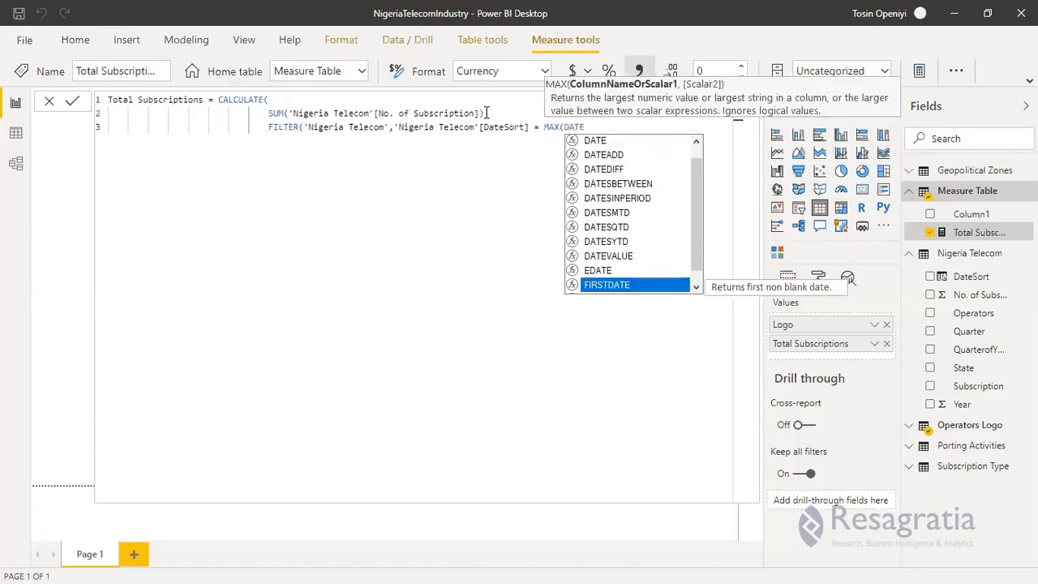
key(Down)
key(Down)
key(Tab)
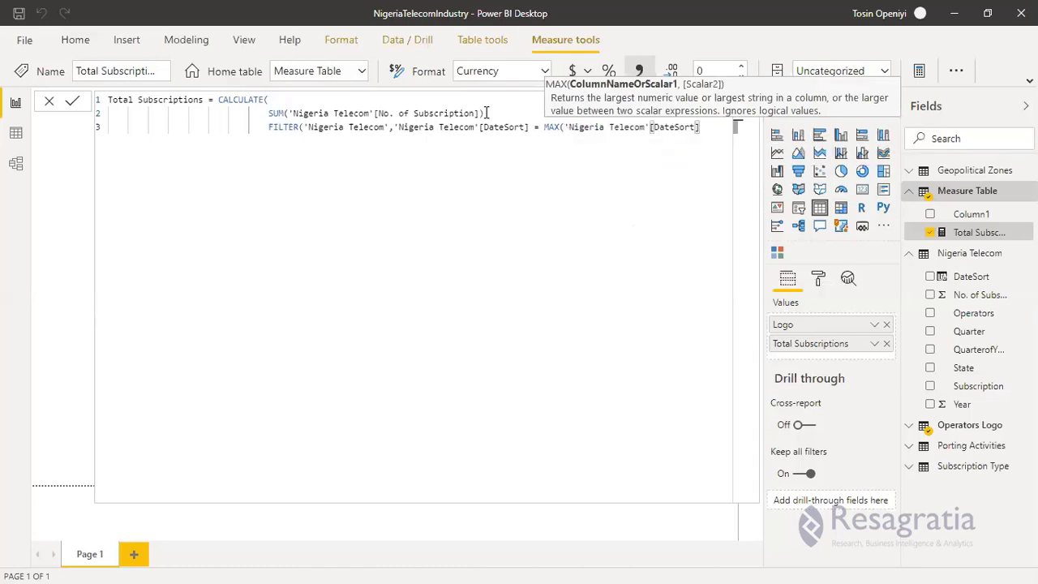
text())
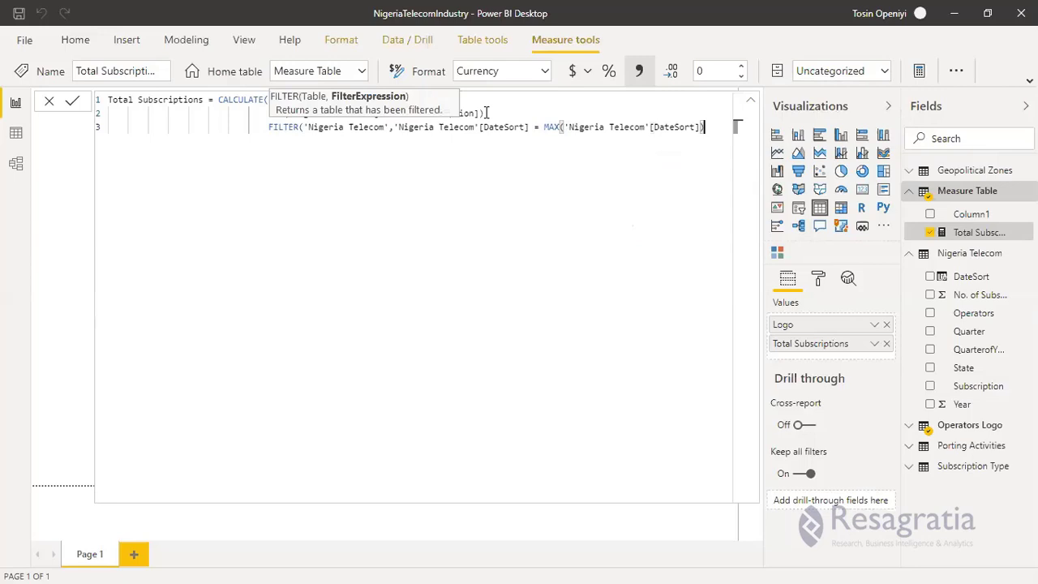
key(shift+Return)
key(Up)
key(Up)
key(End)
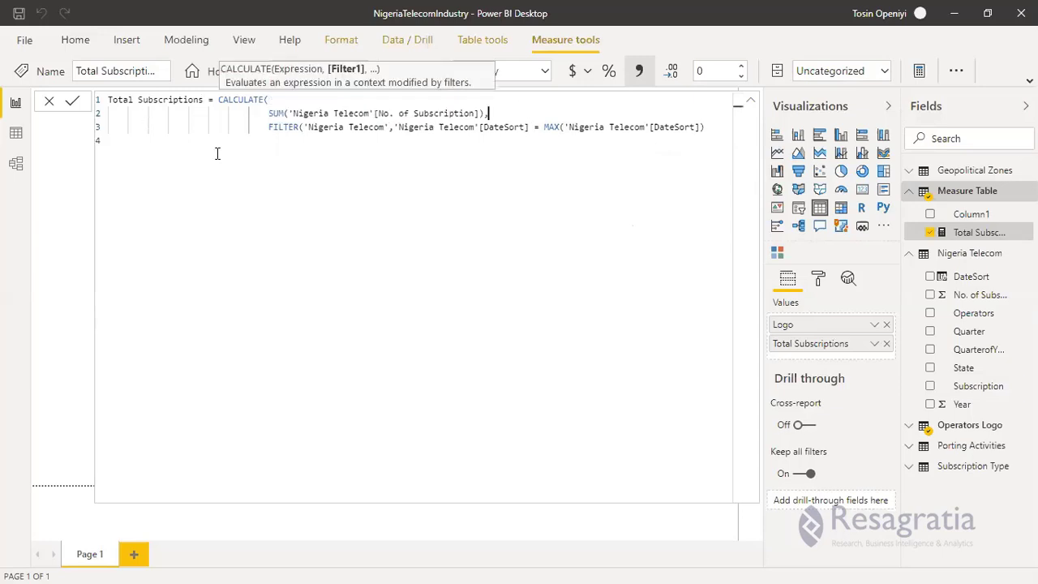
click(201, 100)
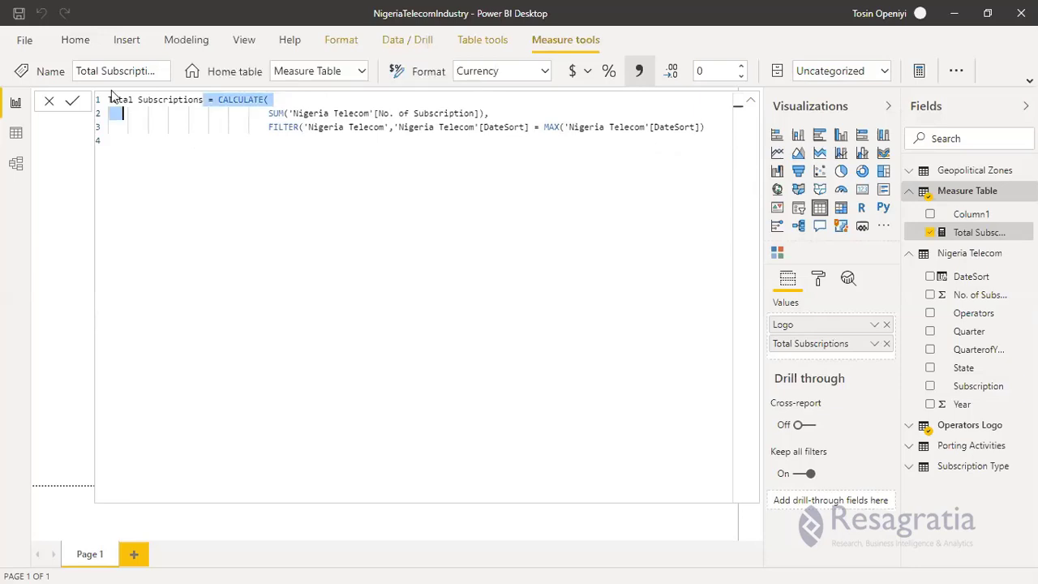
key(shift+Home)
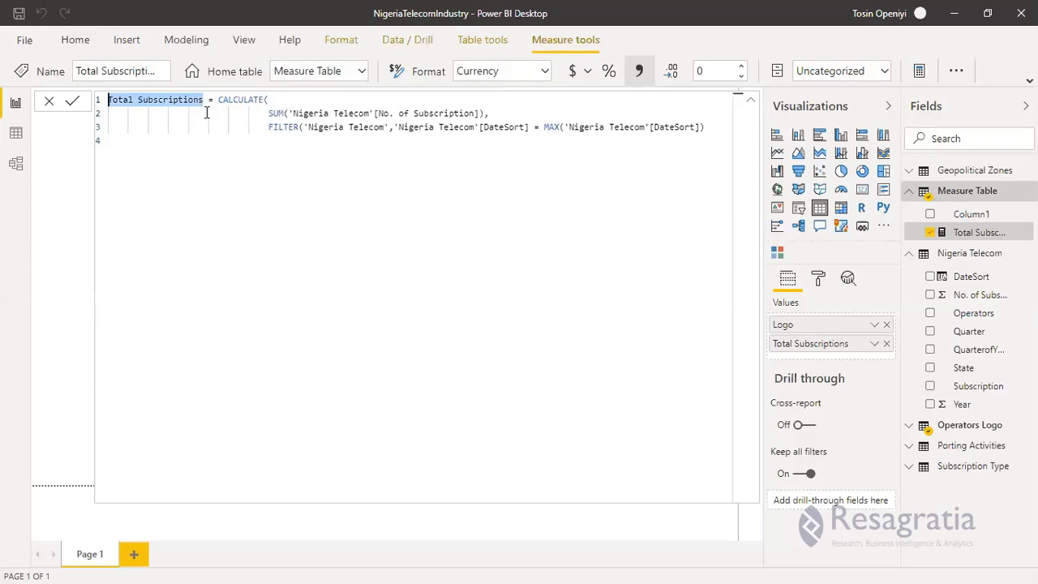
click(220, 134)
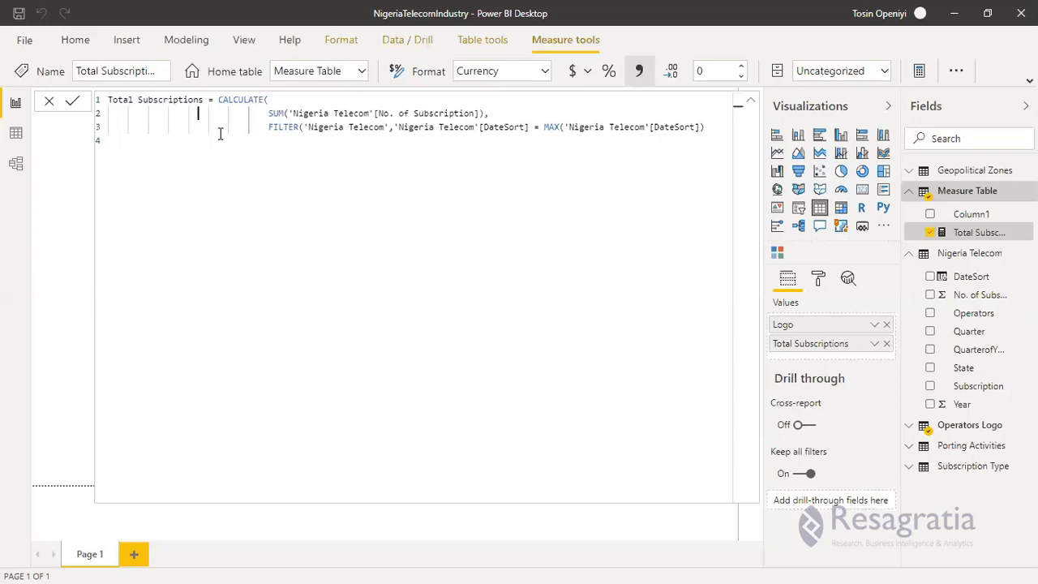
- Close FILTER and CALCULATE with parentheses on separate lines, commit the Total Subscriptions measure, and return to the report canvas
click(707, 127)
key(shift+Return)
text())
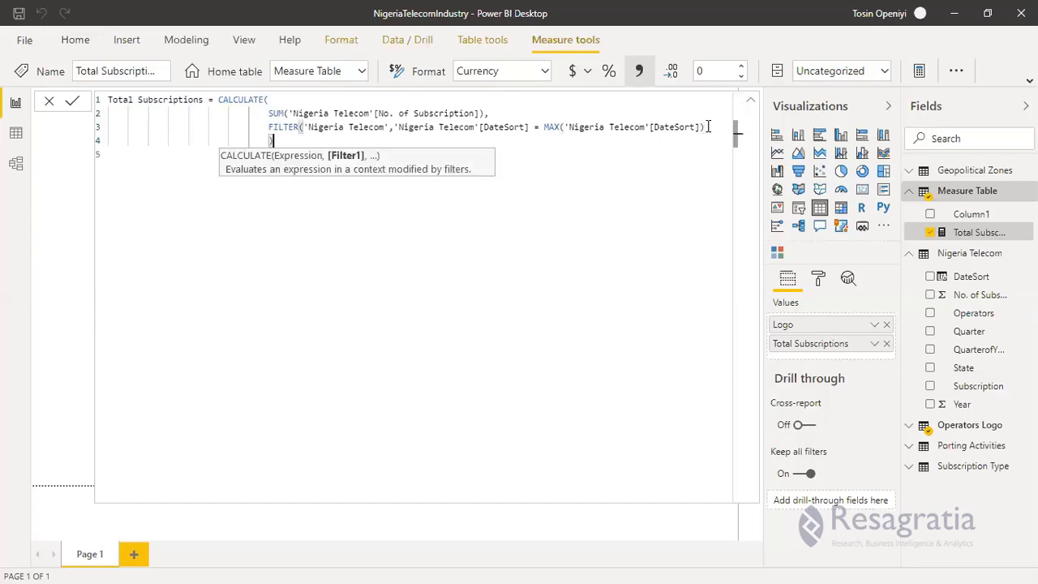
key(shift+Return)
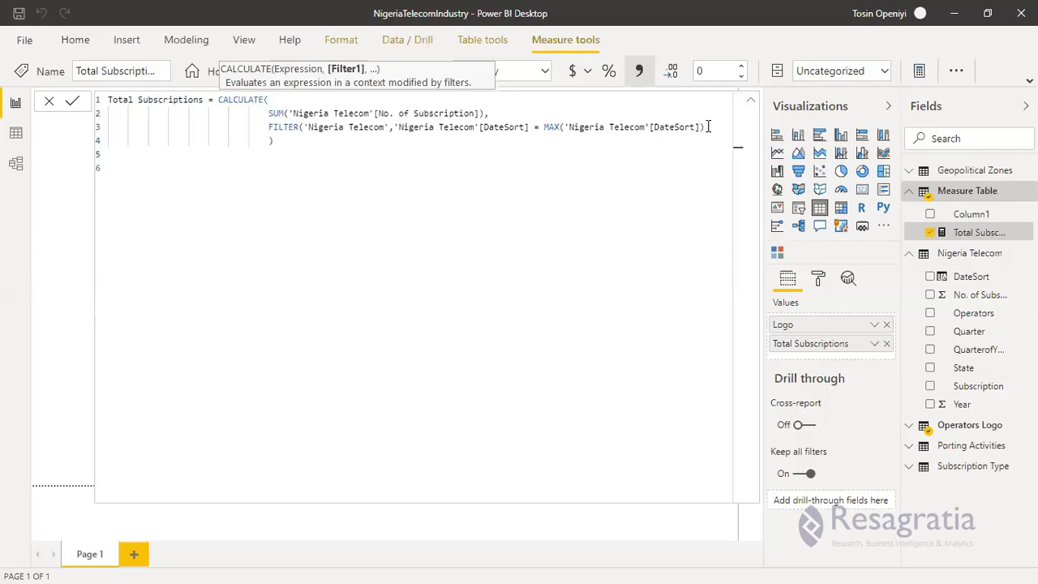
text())
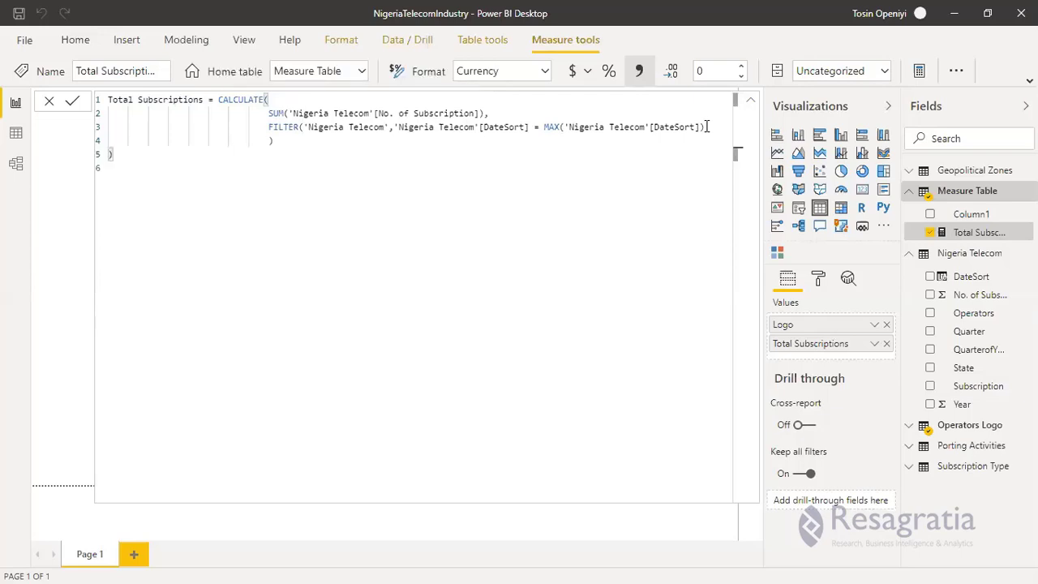
click(72, 101)
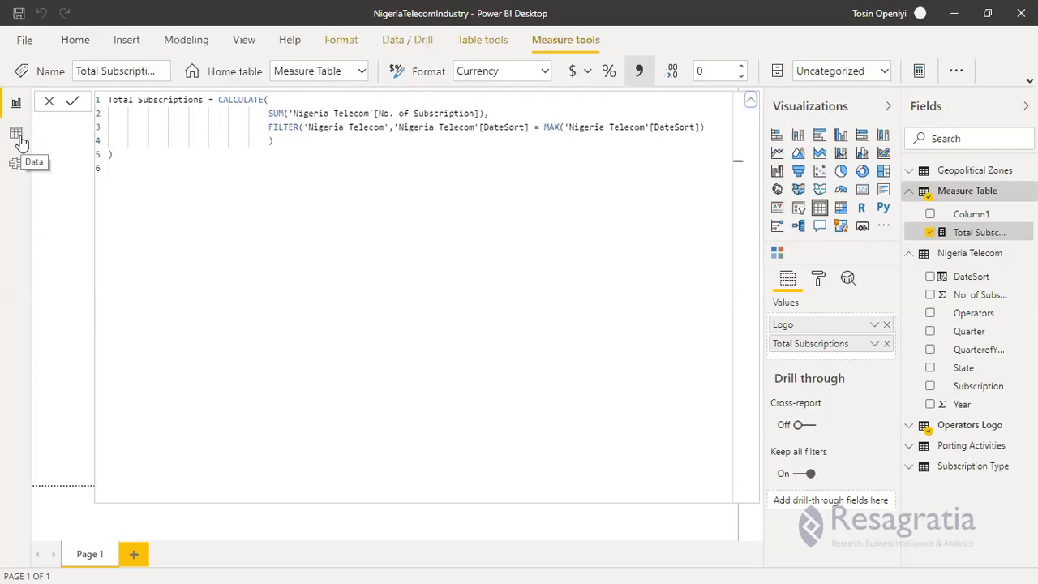
click(17, 105)
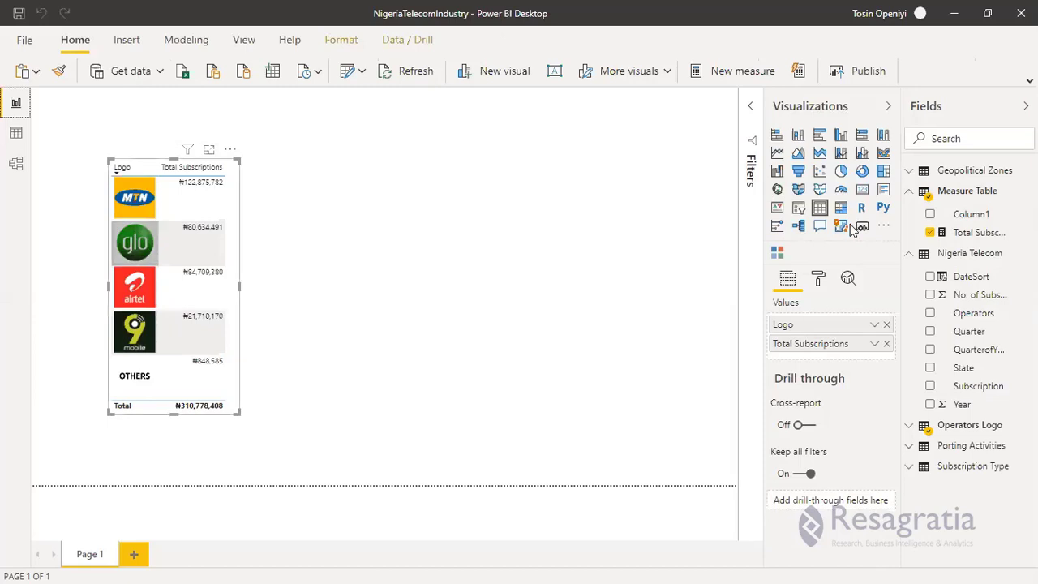
- Add a separate card visual for Total Subscriptions, shrink it, and place it near the page's upper edge beside the logo table
click(862, 189)
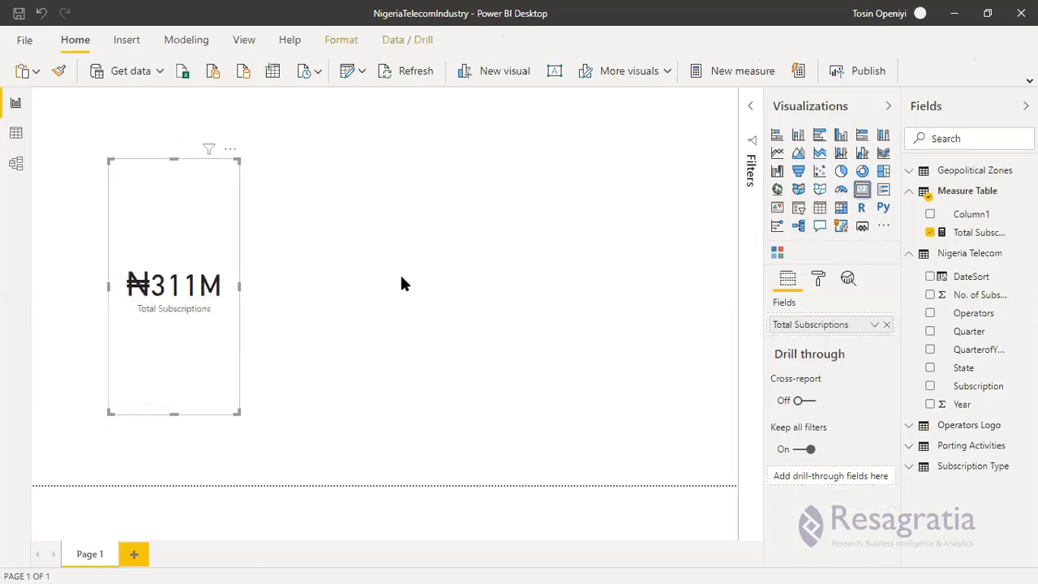
key(ctrl+z)
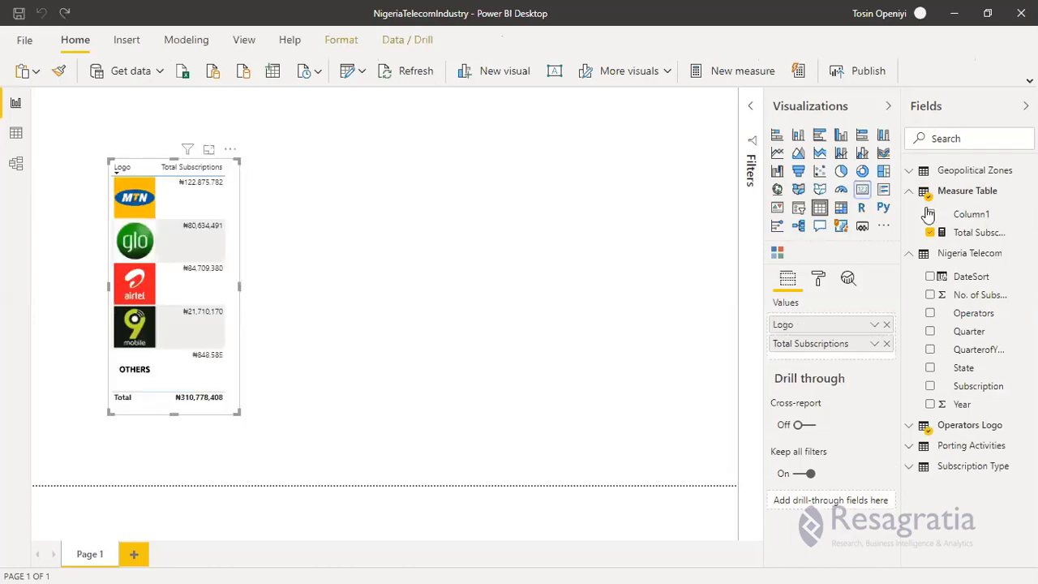
drag(479, 202, 481, 198)
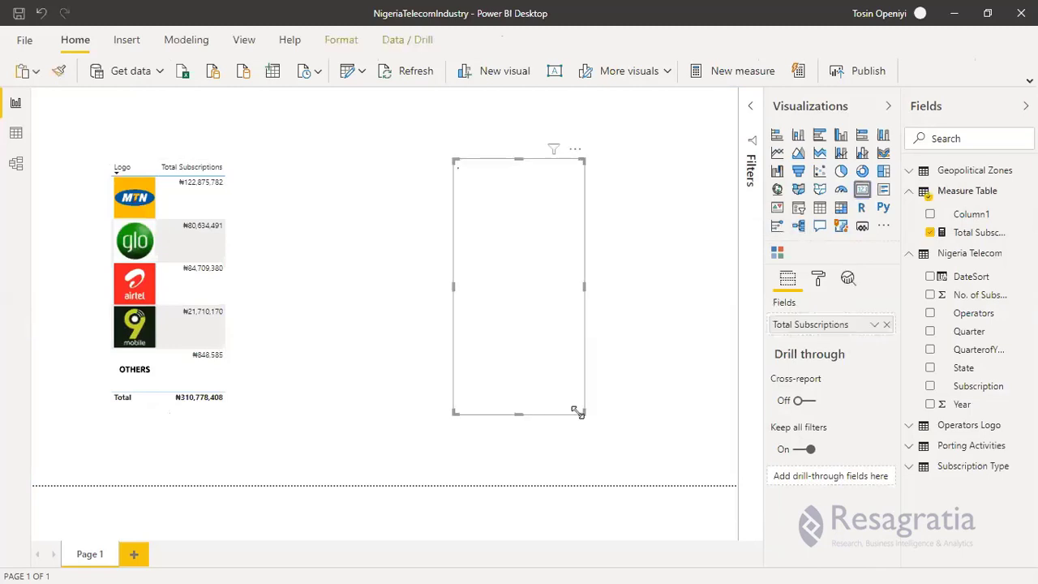
drag(584, 413, 621, 294)
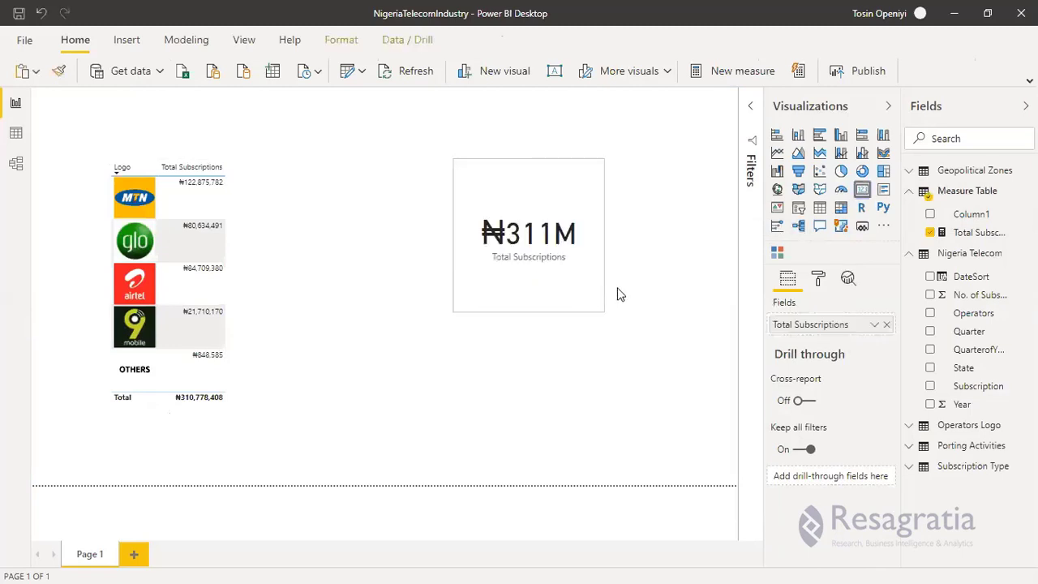
drag(533, 173, 383, 109)
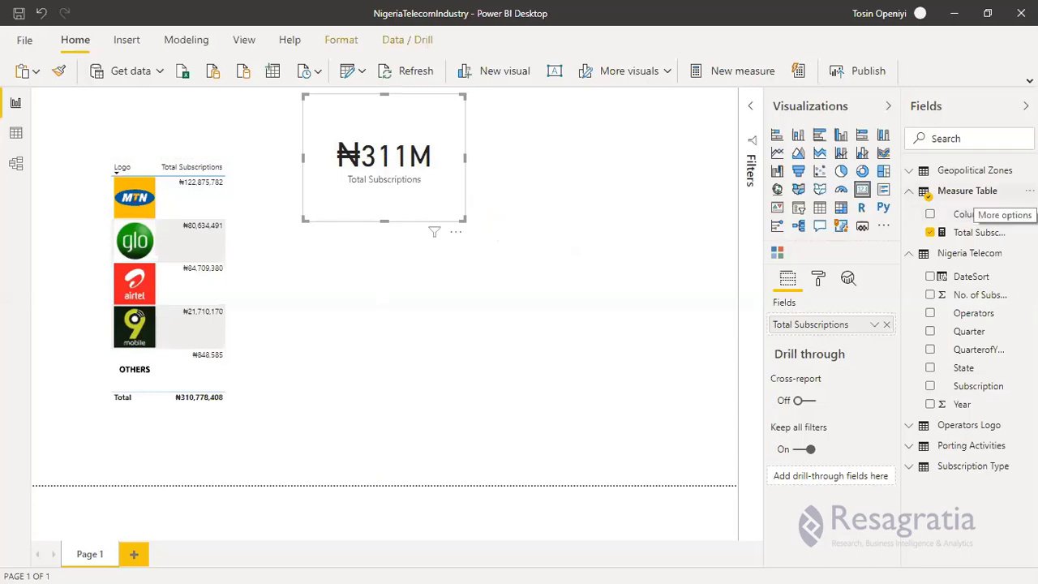
- Create a new measure in Measure Table named Total Voice Subscribers and start its formula with CALCULATE
click(1029, 191)
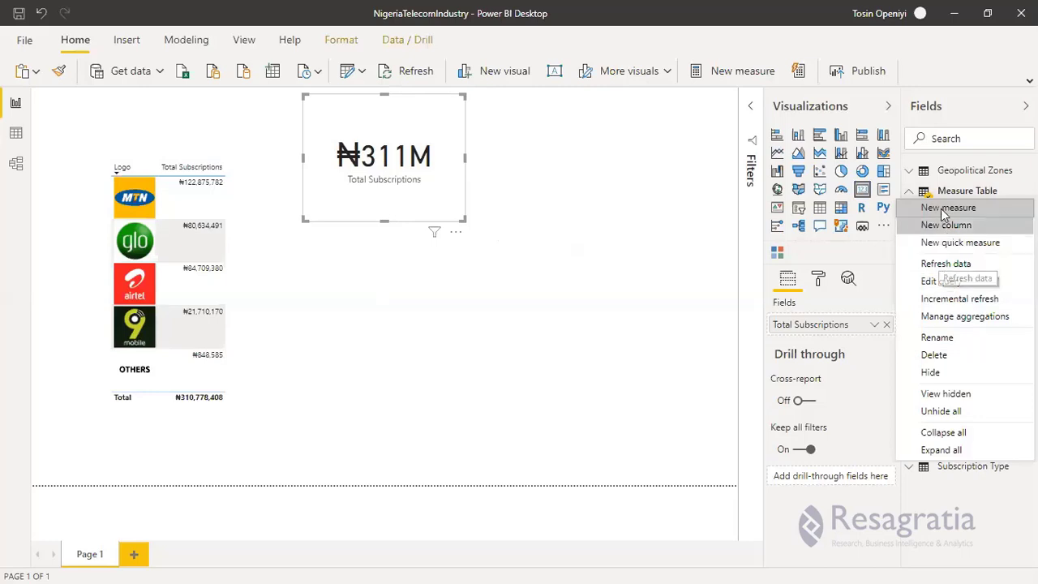
click(678, 366)
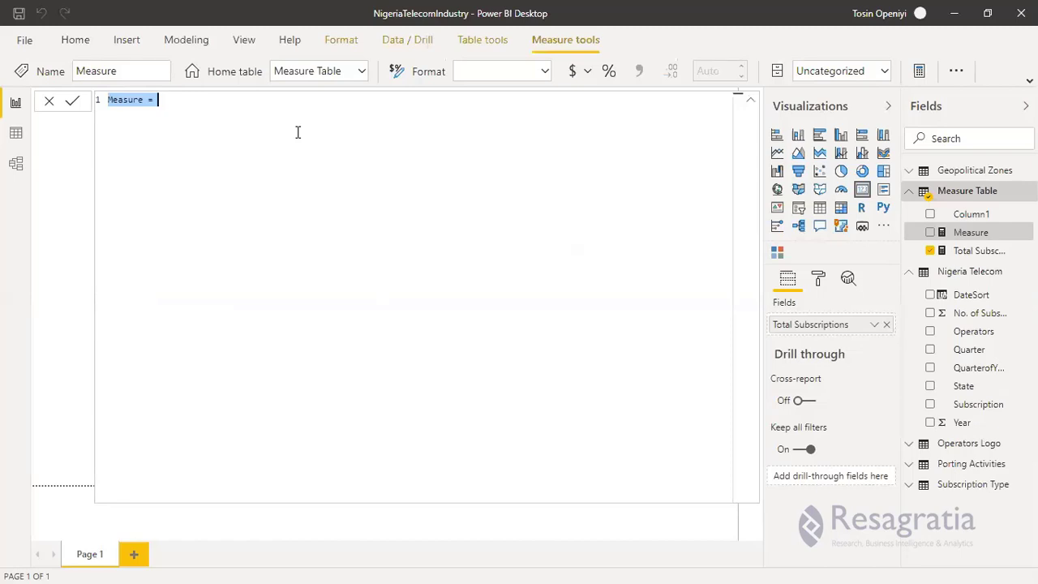
text(Y)
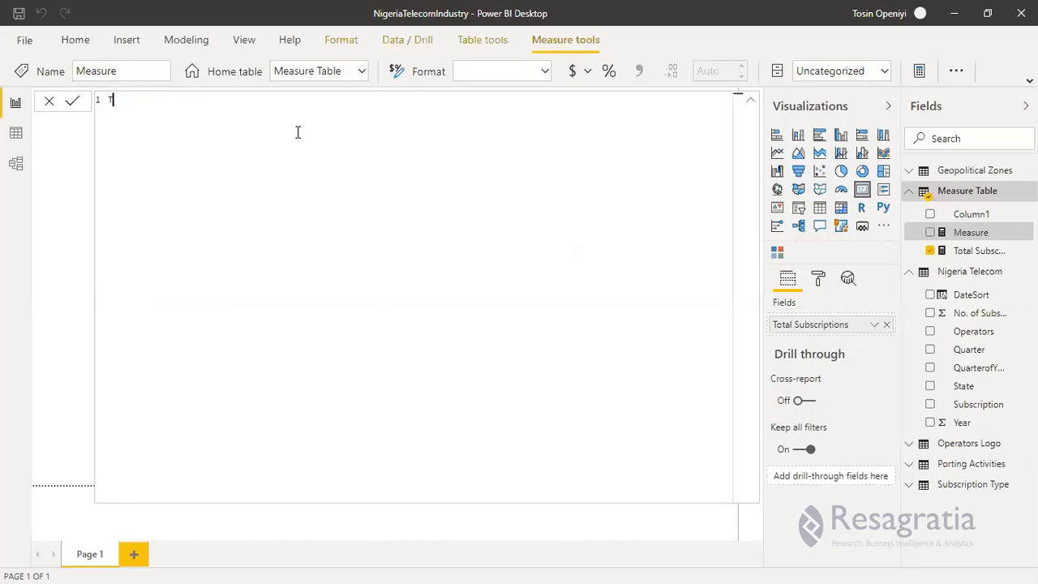
text(otal Voice Subscriber)
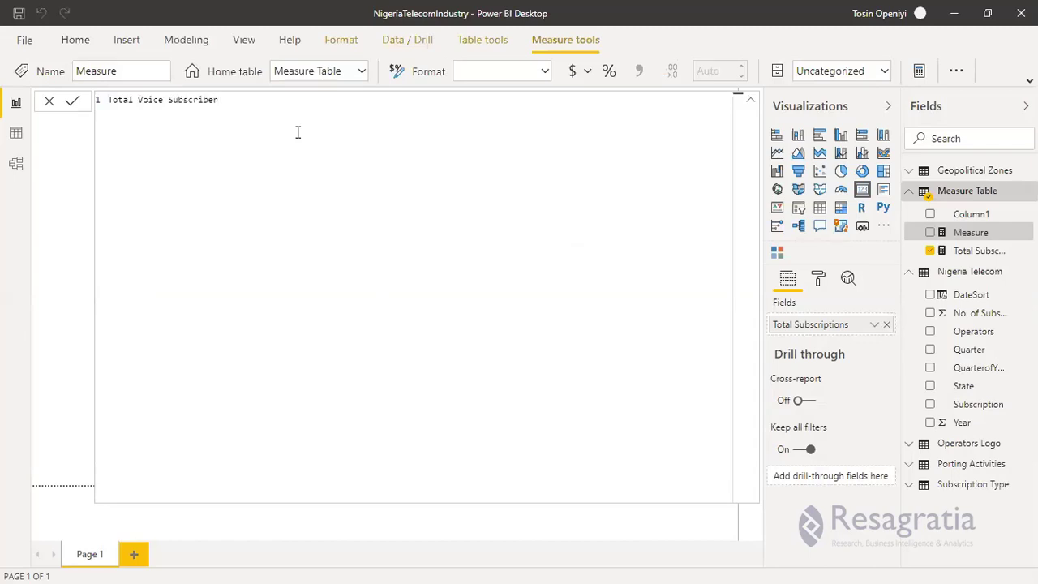
text(s =c)
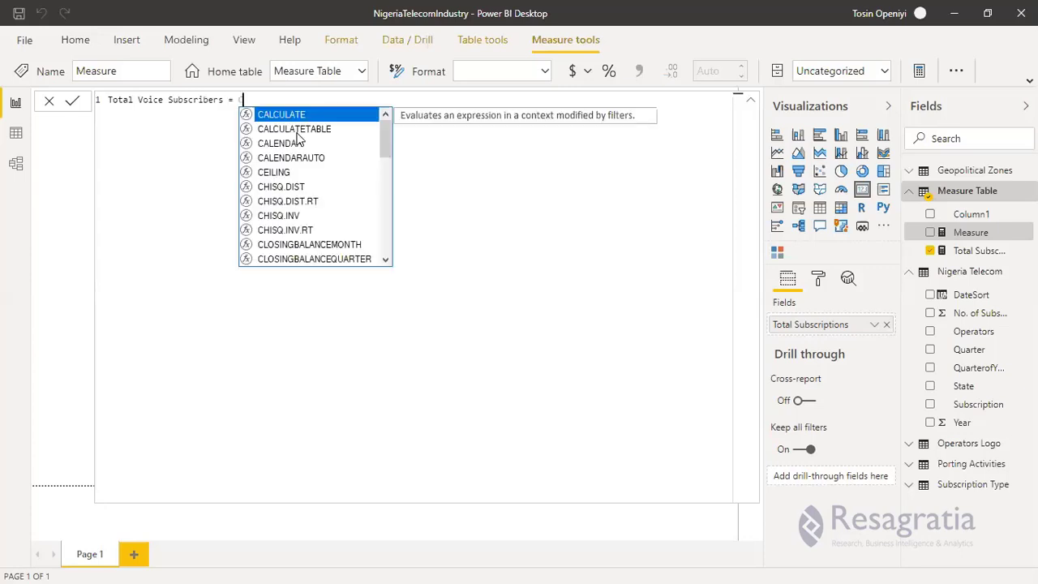
key(Tab)
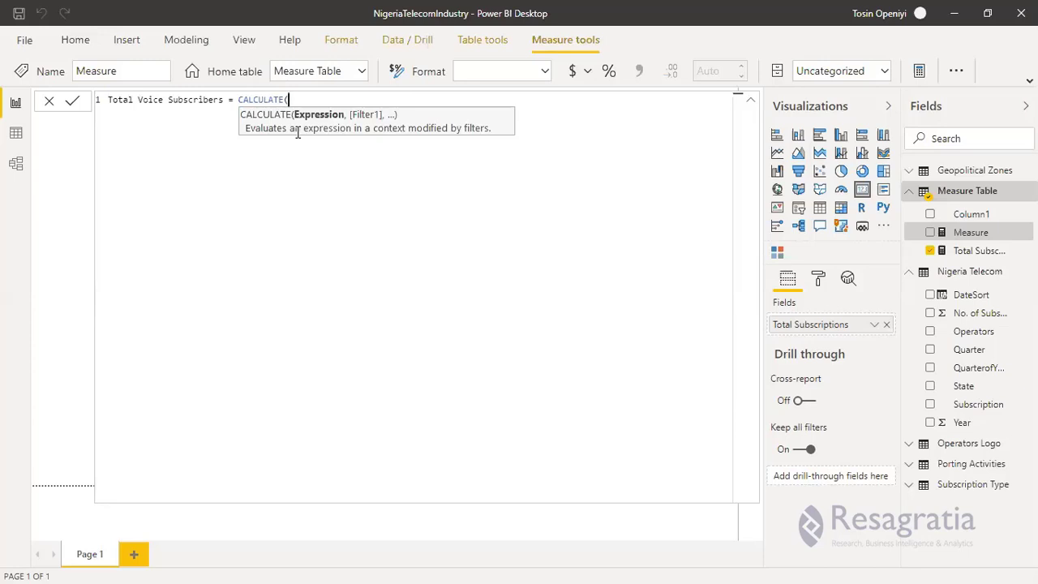
- Enter [Total Subscriptions] as the CALCULATE expression on an indented new line, followed by a comma
key(shift+Return)
key(Tab)
key(Tab)
key(Tab)
key(Tab)
key(Tab)
key(Tab)
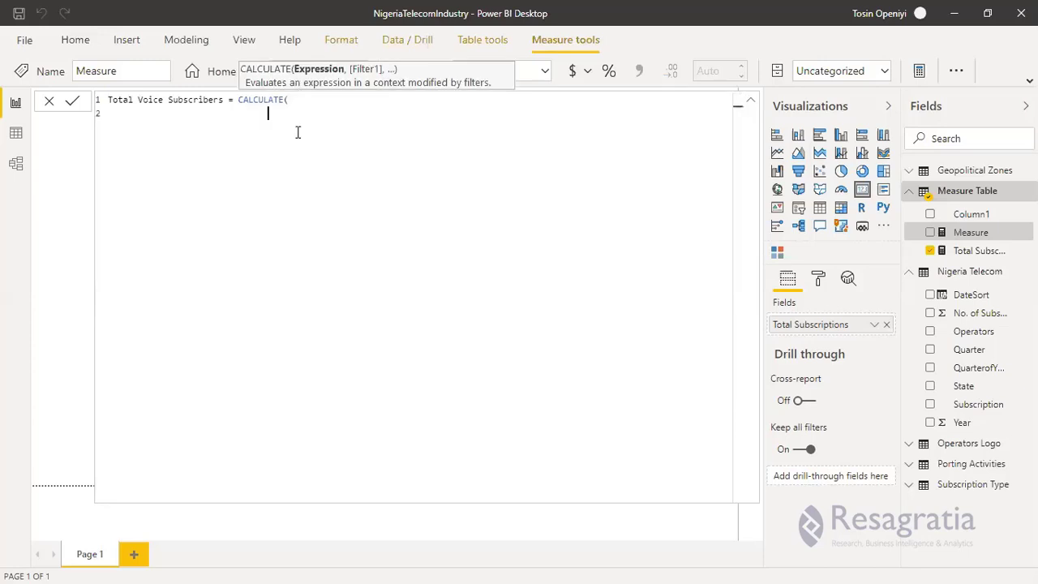
key(Tab)
text(to)
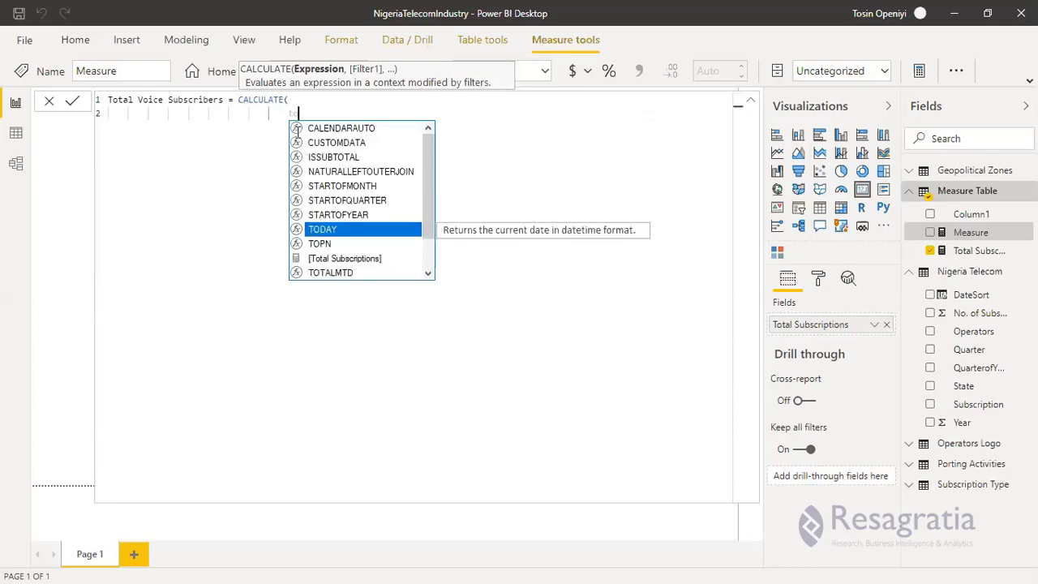
key(Down)
key(Down)
key(Tab)
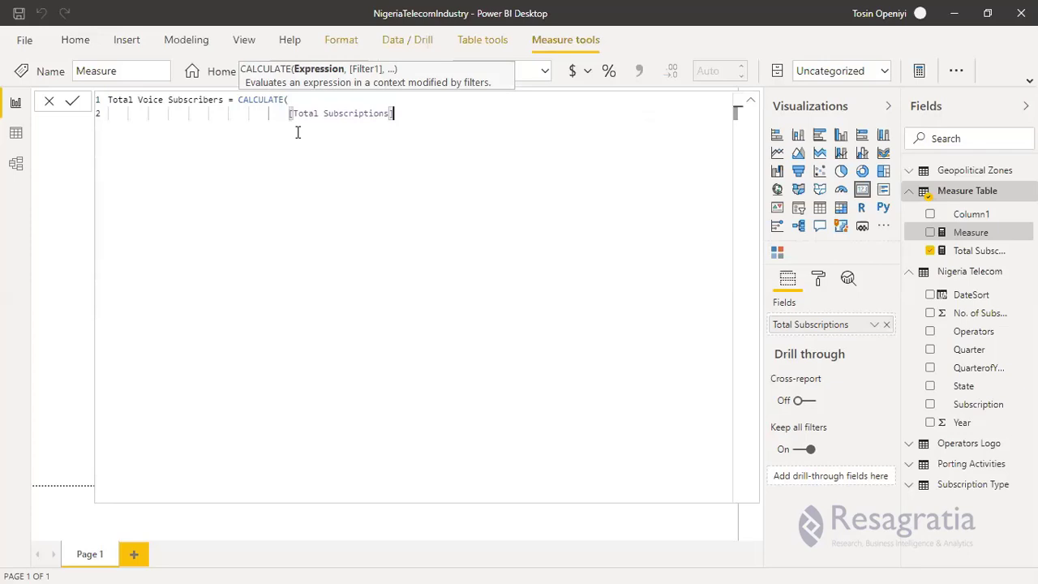
text(,)
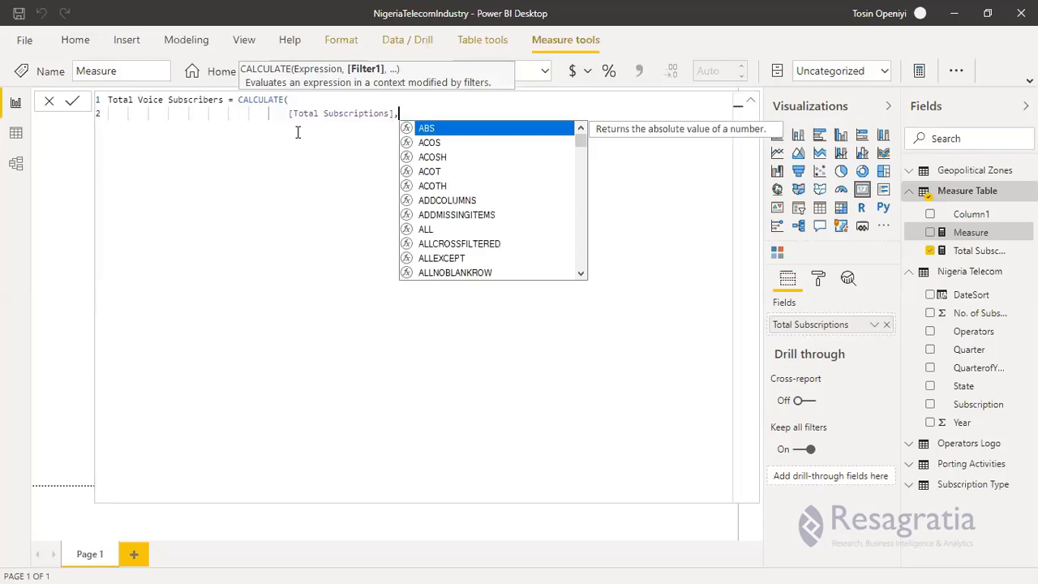
- Add 'Nigeria Telecom'[Subscription] followed by an equals sign as the CALCULATE filter in the Total Voice Subscribers formula
text(su)
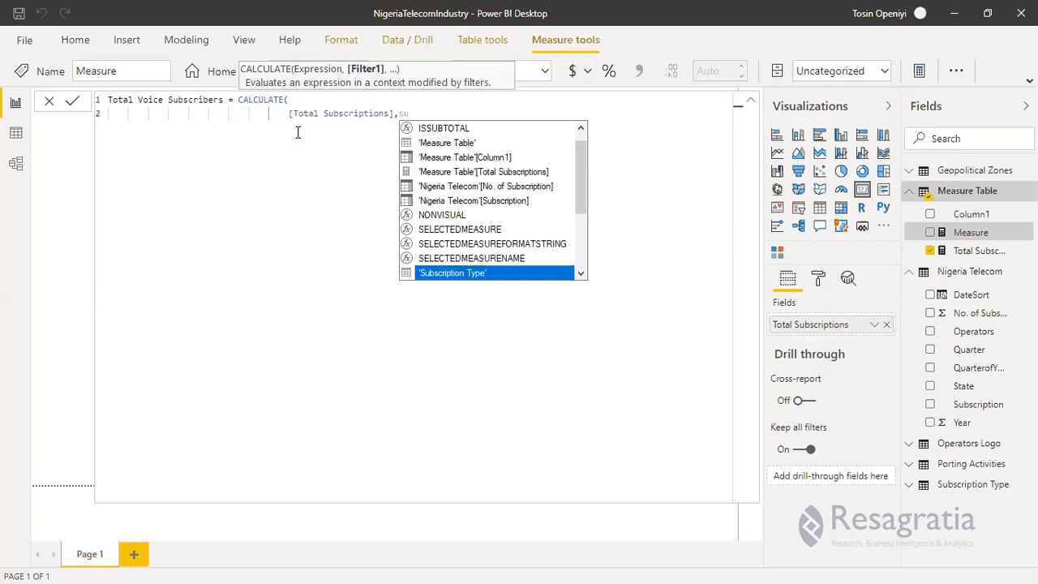
key(Up)
key(Up)
key(Up)
key(Up)
key(Up)
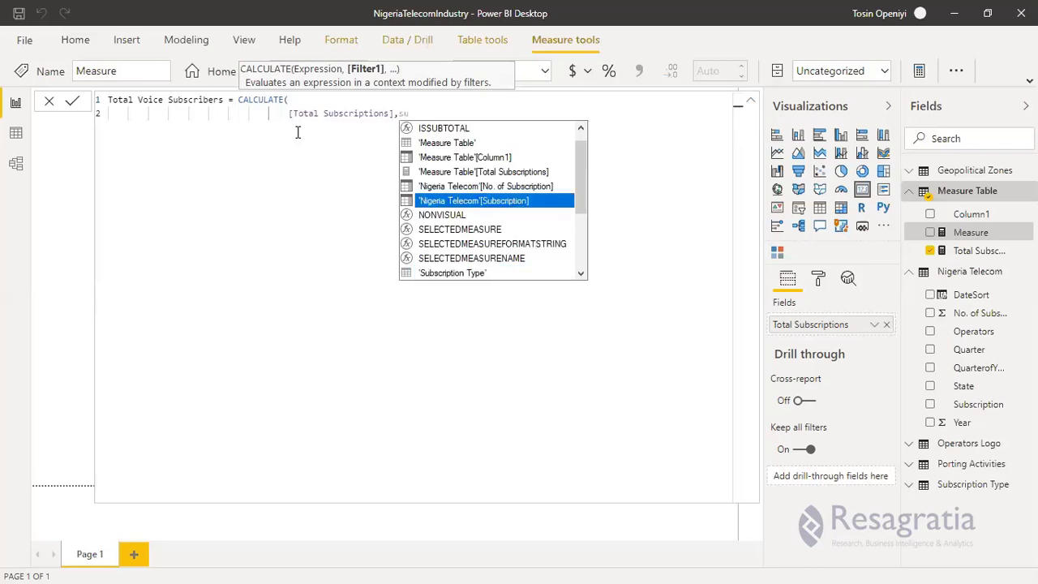
key(Tab)
text(=)
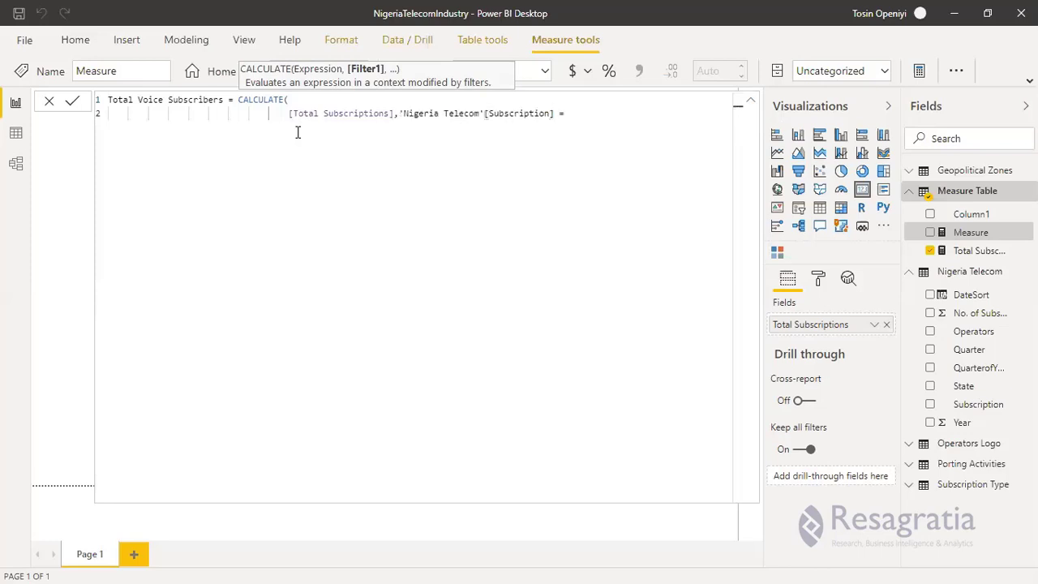
- Complete the filter with "Active Voice", close CALCULATE, commit the Total Voice Subscribers measure, and deselect the card visual
text( "Active Voice"))
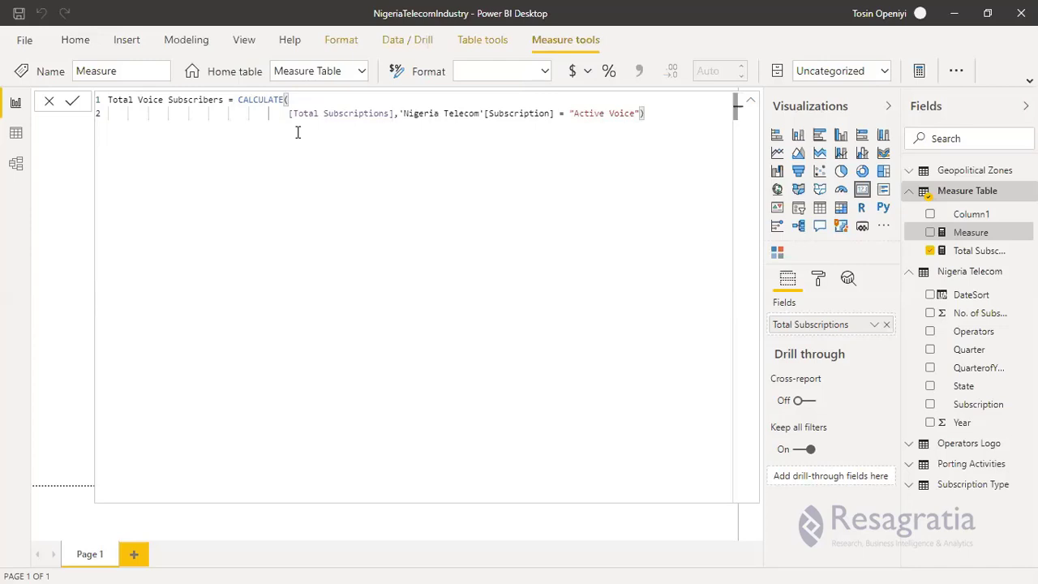
text())
key(BackSpace)
key(Return)
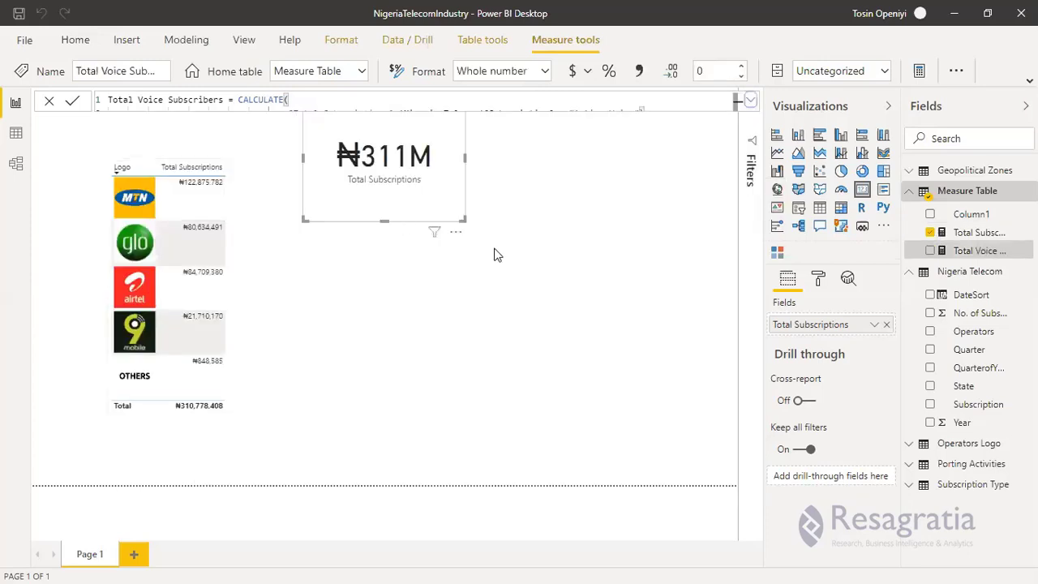
click(567, 230)
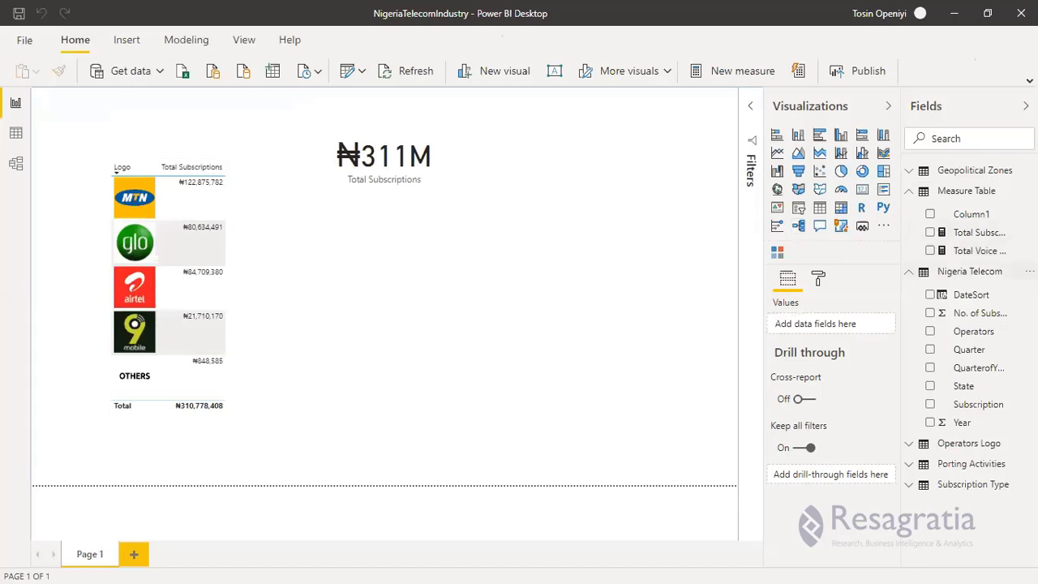
- Compare the values of the Subscription Type table with the Subscription column of the Nigeria Telecom table in the data view
right_click(977, 347)
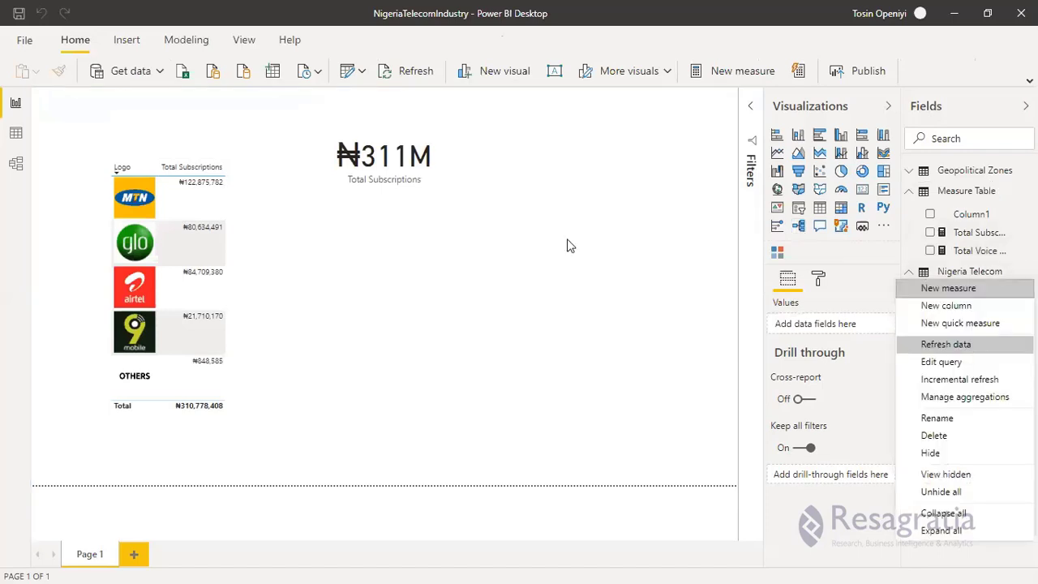
click(779, 291)
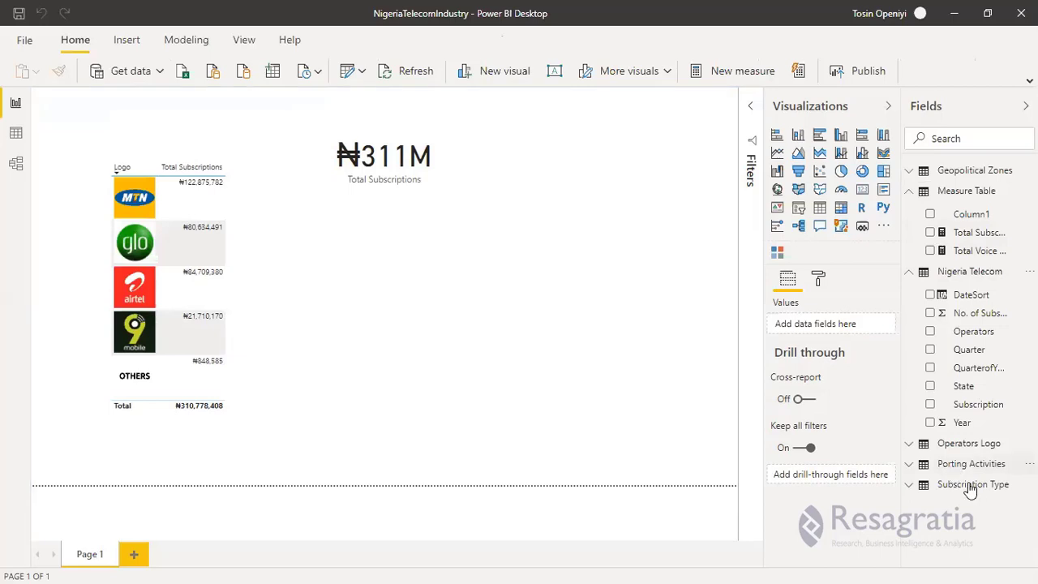
click(16, 132)
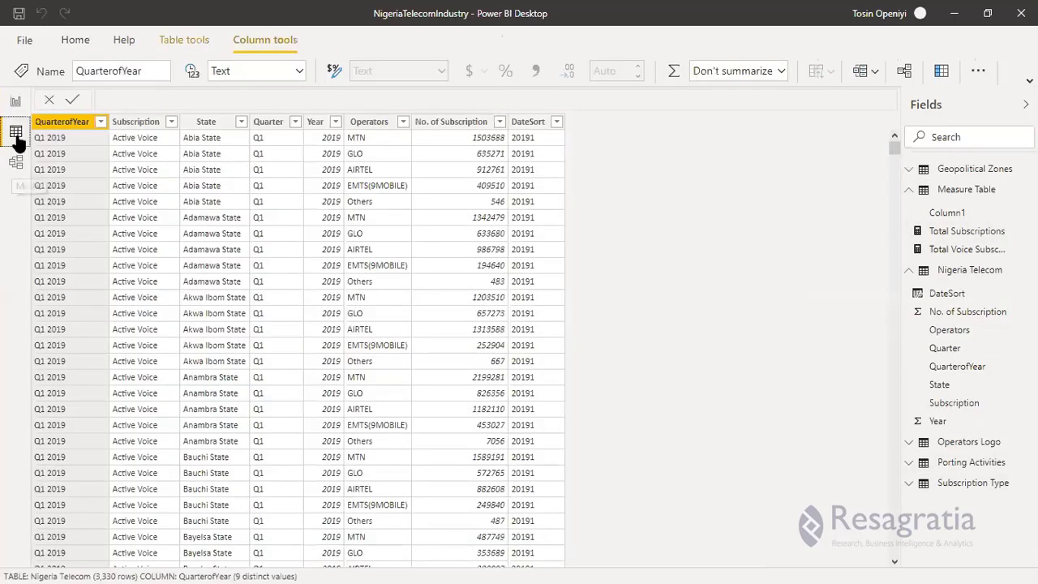
click(15, 100)
click(15, 162)
click(958, 484)
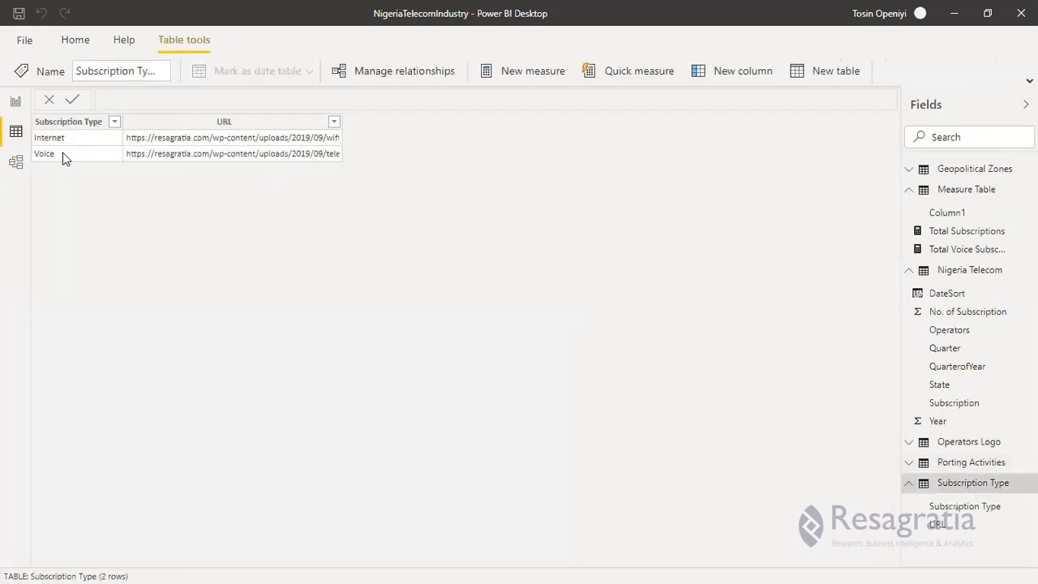
click(973, 271)
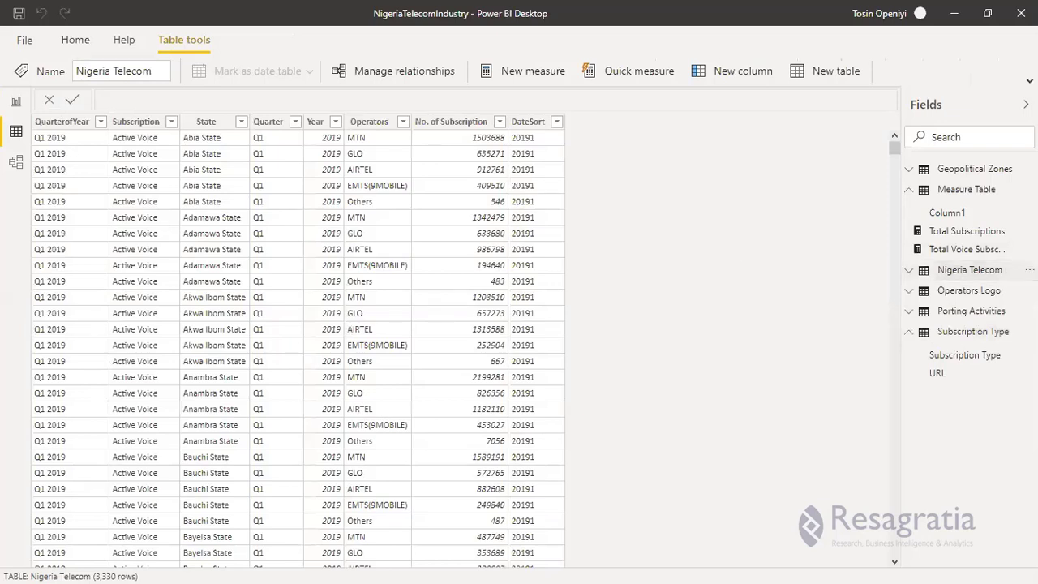
- Open the Nigeria Telecom query for editing and start a value replacement on Active Voice in the Subscription column
right_click(970, 271)
click(957, 362)
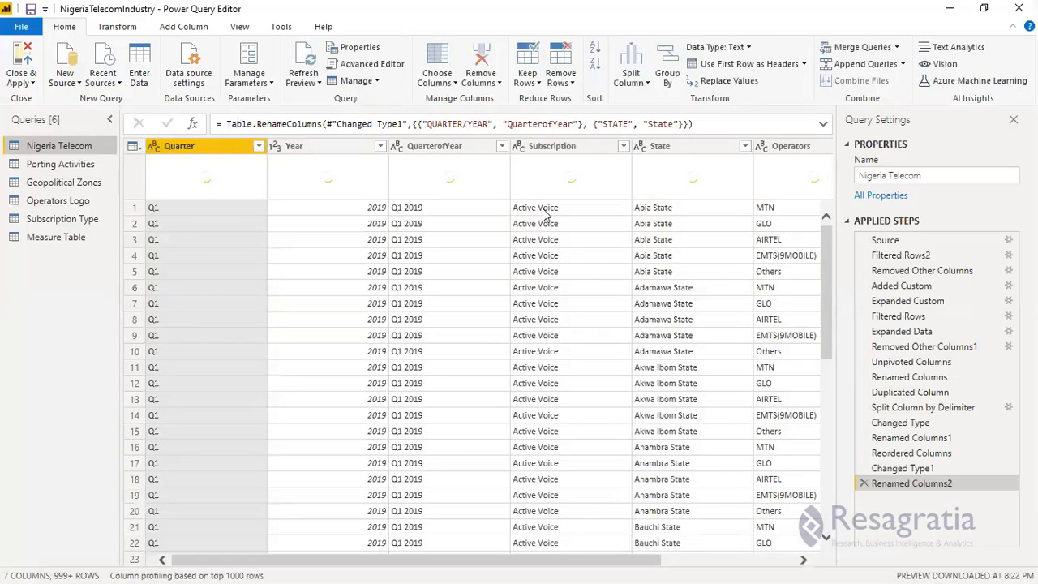
click(543, 210)
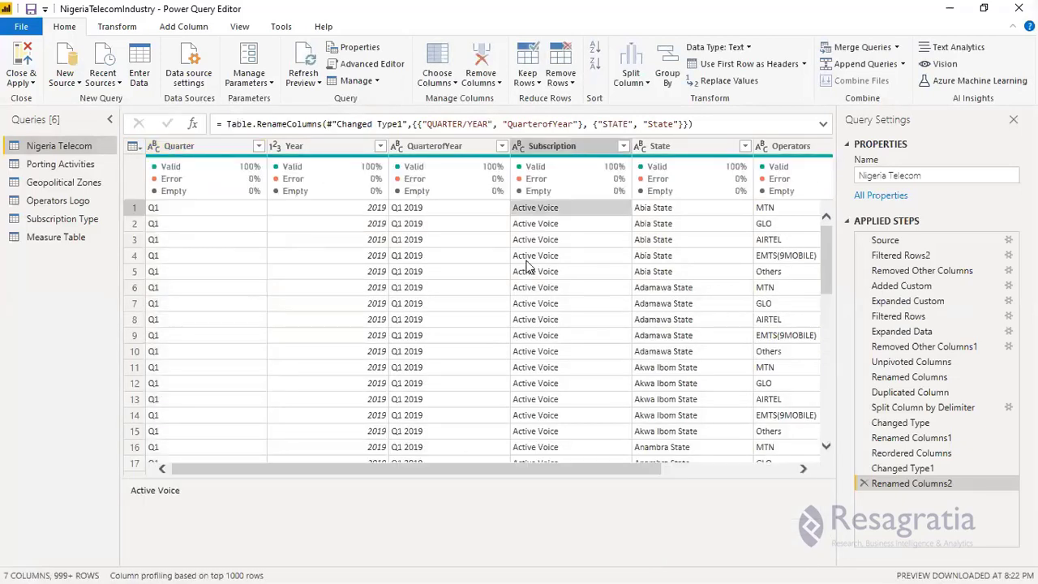
right_click(542, 210)
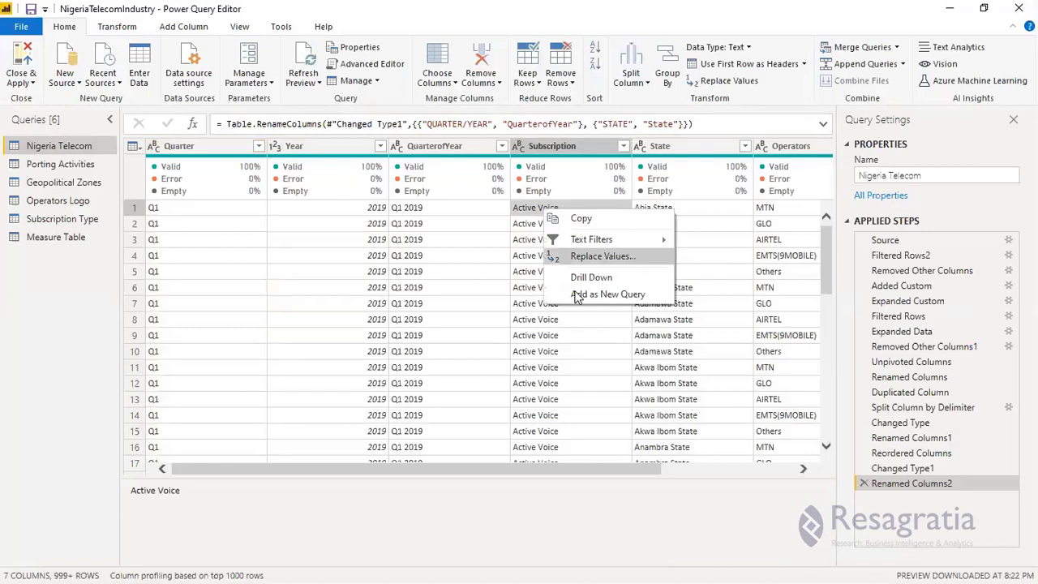
click(574, 257)
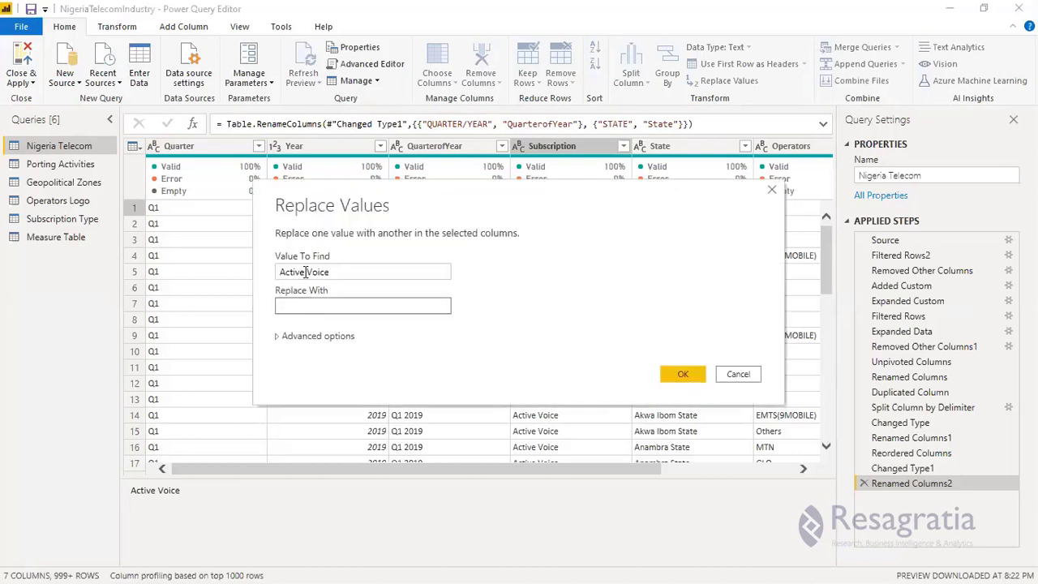
- Set the value to find to "Active " with its trailing space, leave the replacement empty, and apply the replacement to the Subscription column
click(305, 271)
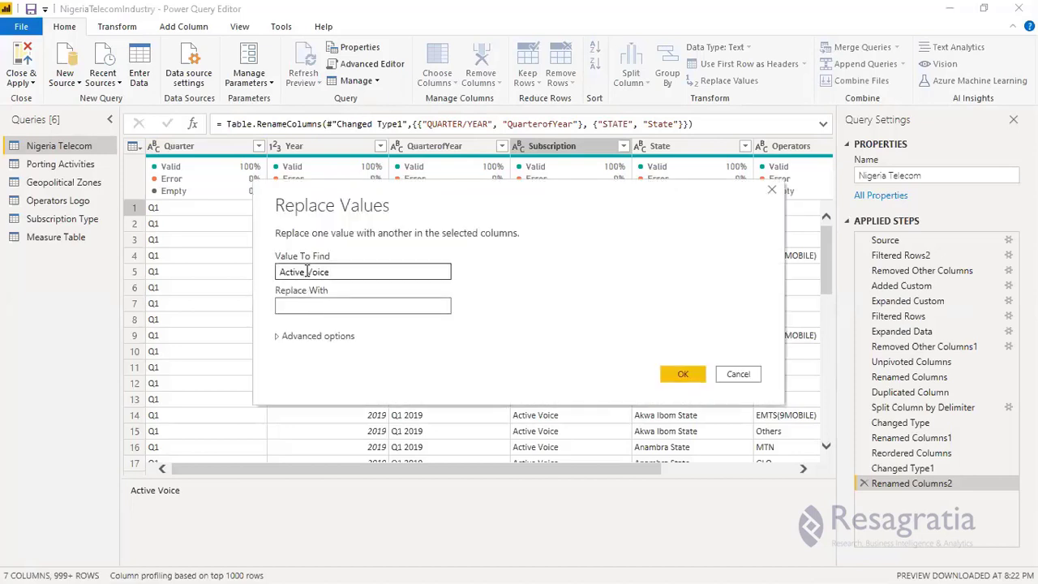
shift+click(363, 272)
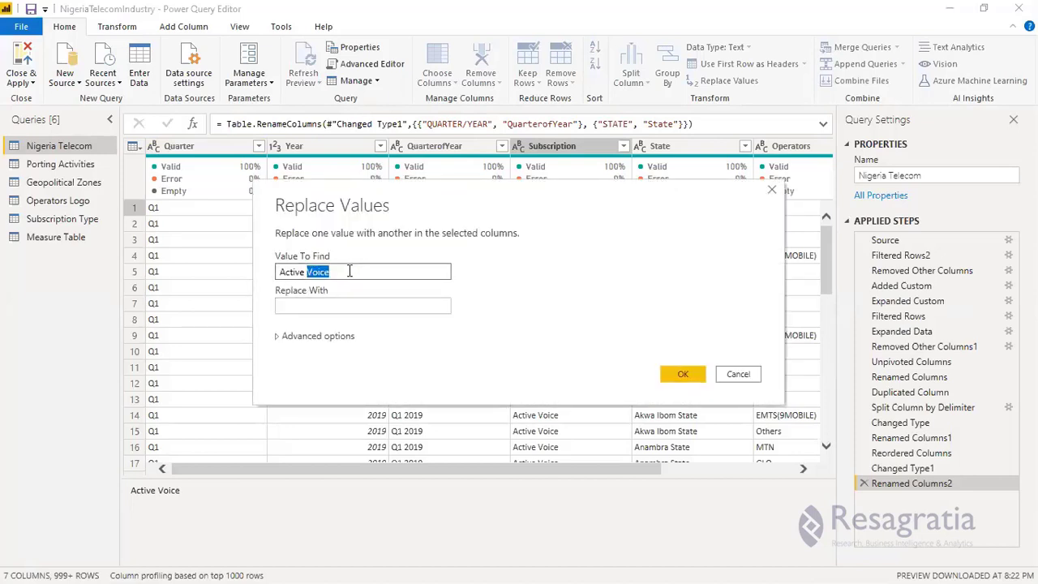
key(BackSpace)
click(278, 272)
key(Tab)
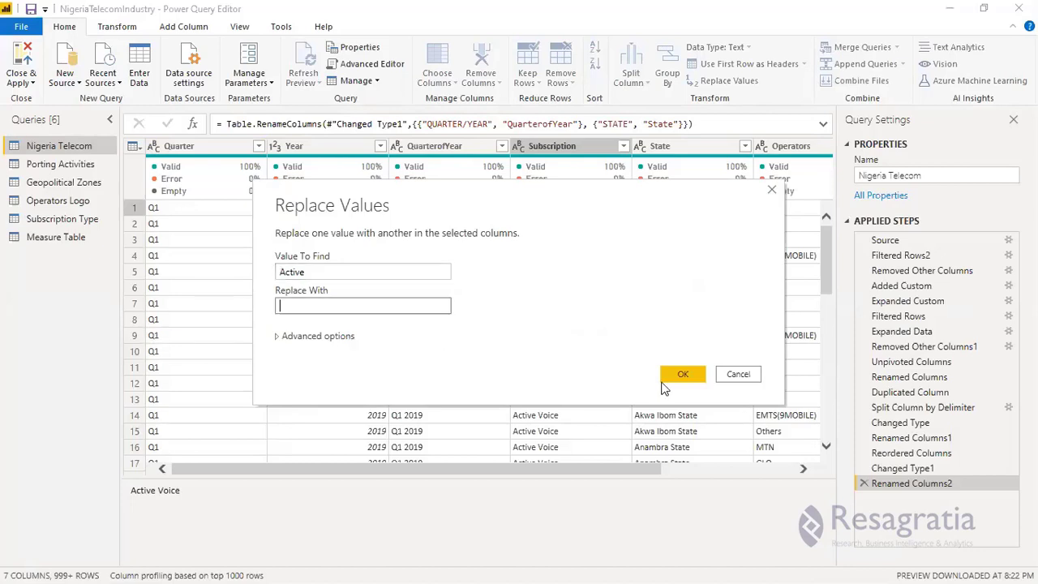
click(668, 378)
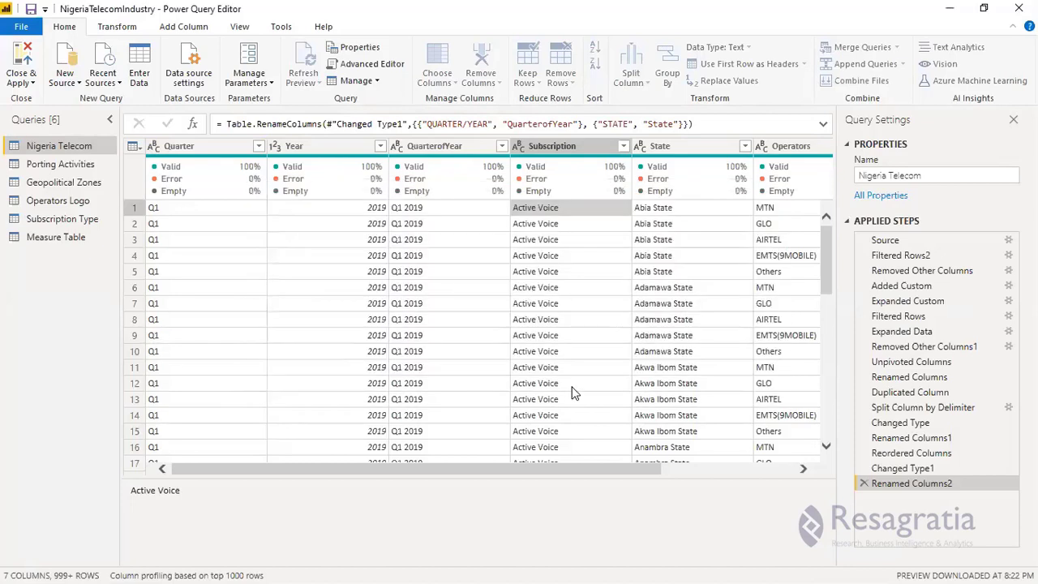
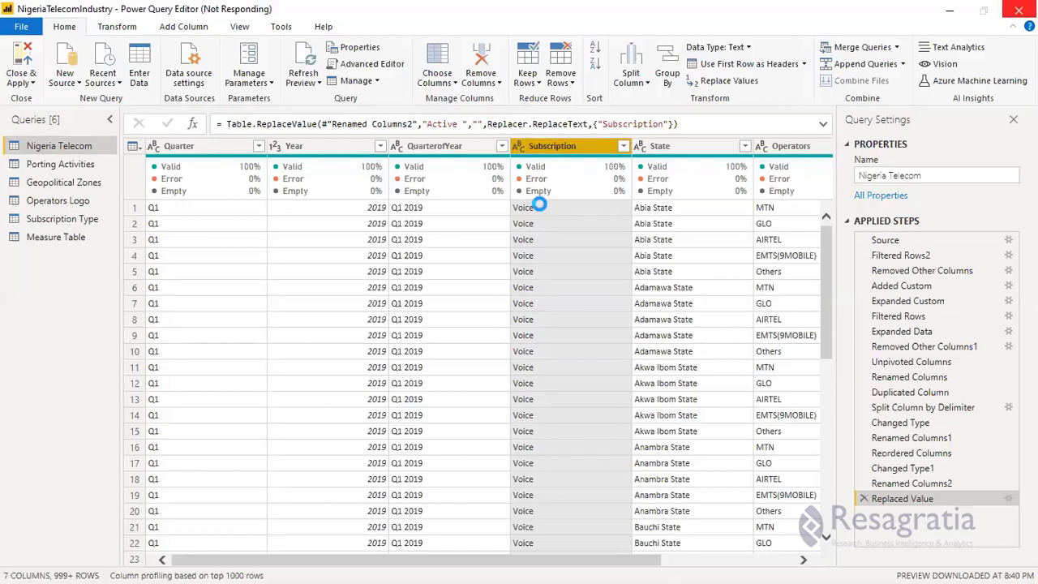
- Trim the text in the Subscription column, then close the query editor and apply the query changes to the report
right_click(541, 210)
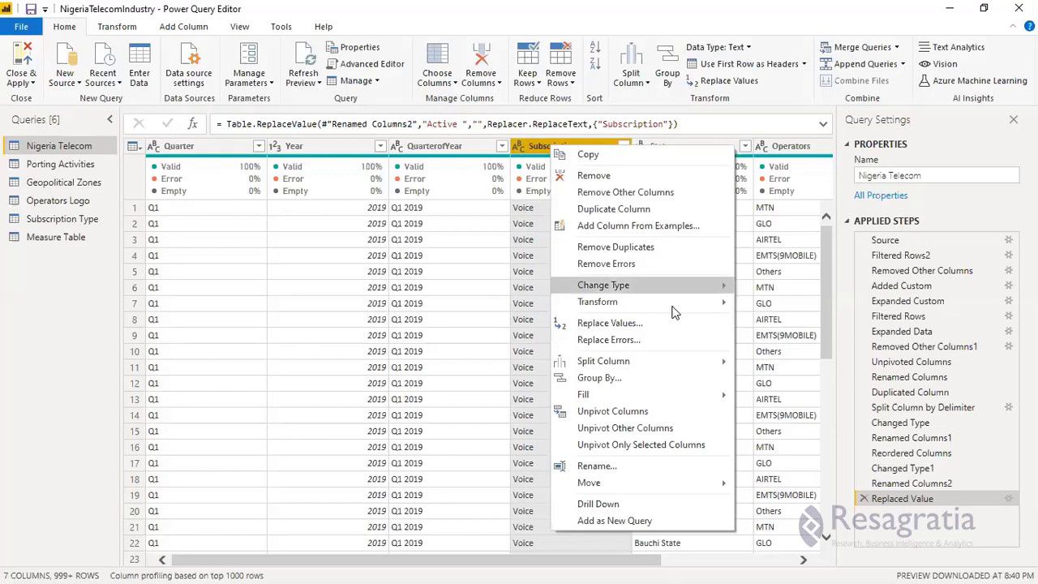
mouse_move(658, 303)
click(789, 357)
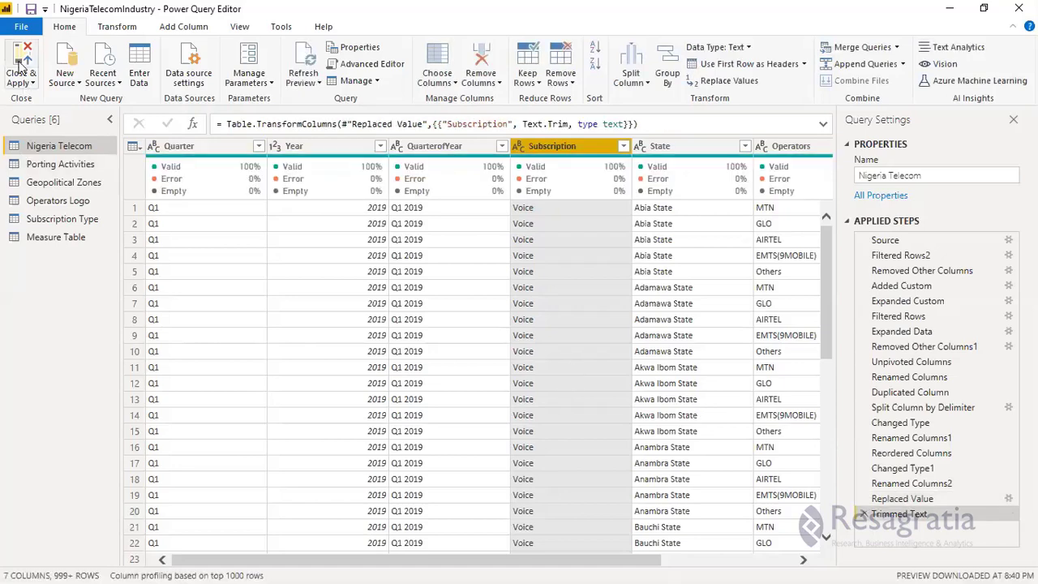
click(51, 167)
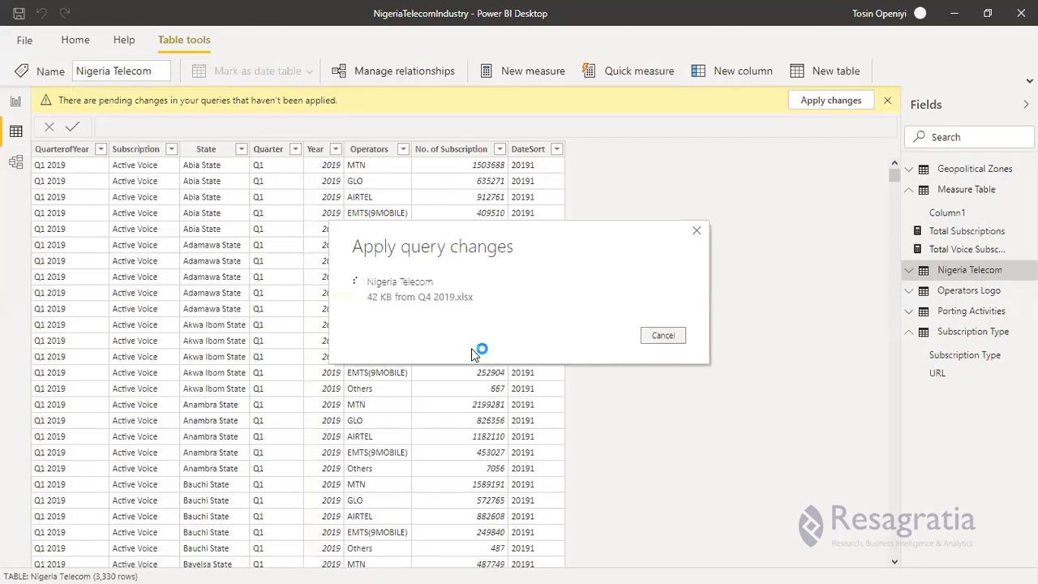
- In the report view, change the subscription filter value in the Total Voice Subscribers measure to "Voice"
click(13, 104)
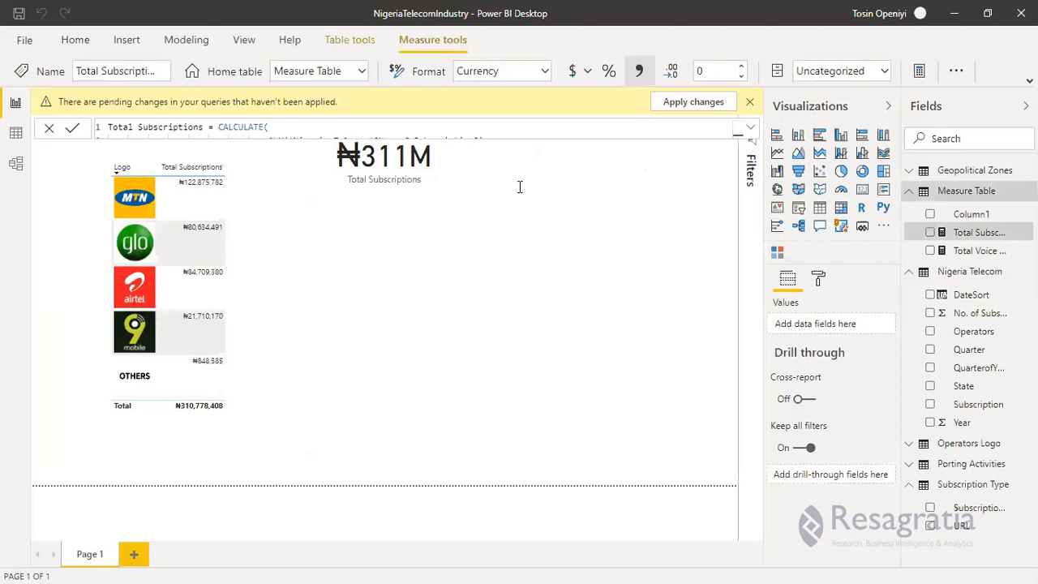
click(976, 253)
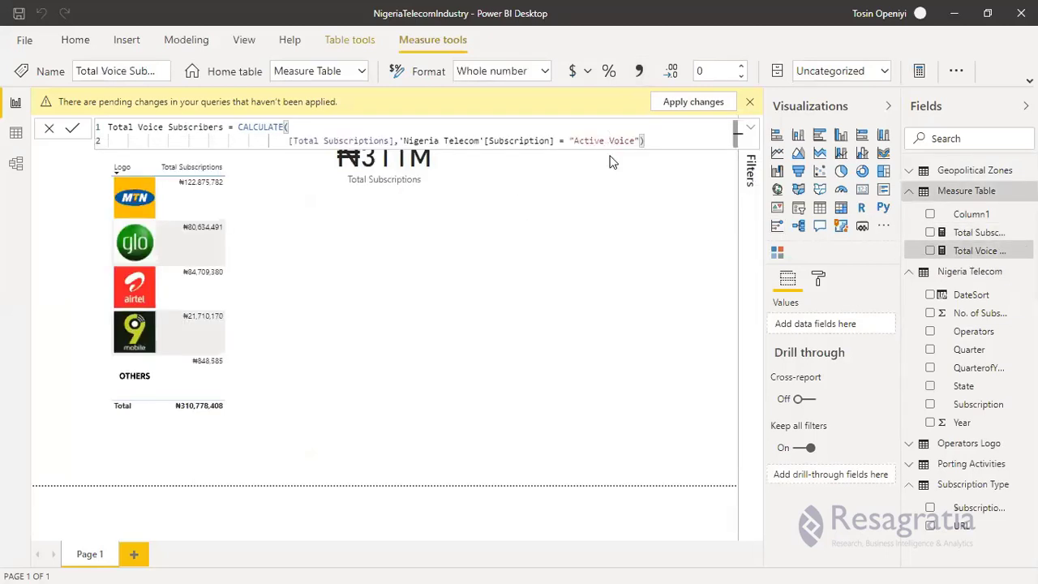
key(Left)
key(Left)
key(Left)
key(Left)
key(Left)
key(Left)
key(Left)
key(BackSpace)
key(BackSpace)
key(BackSpace)
key(BackSpace)
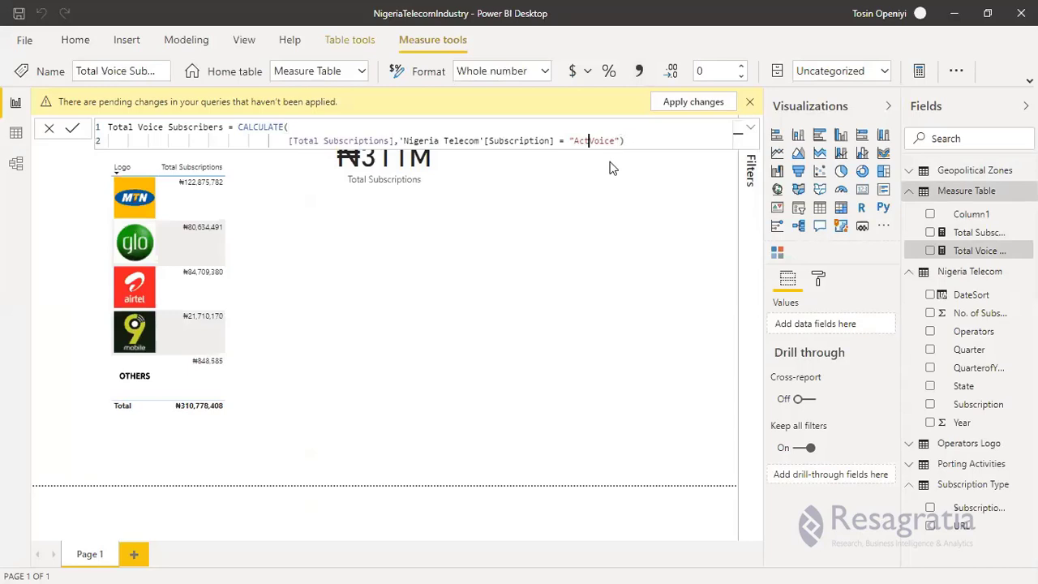
key(BackSpace)
key(BackSpace)
key(BackSpace)
key(End)
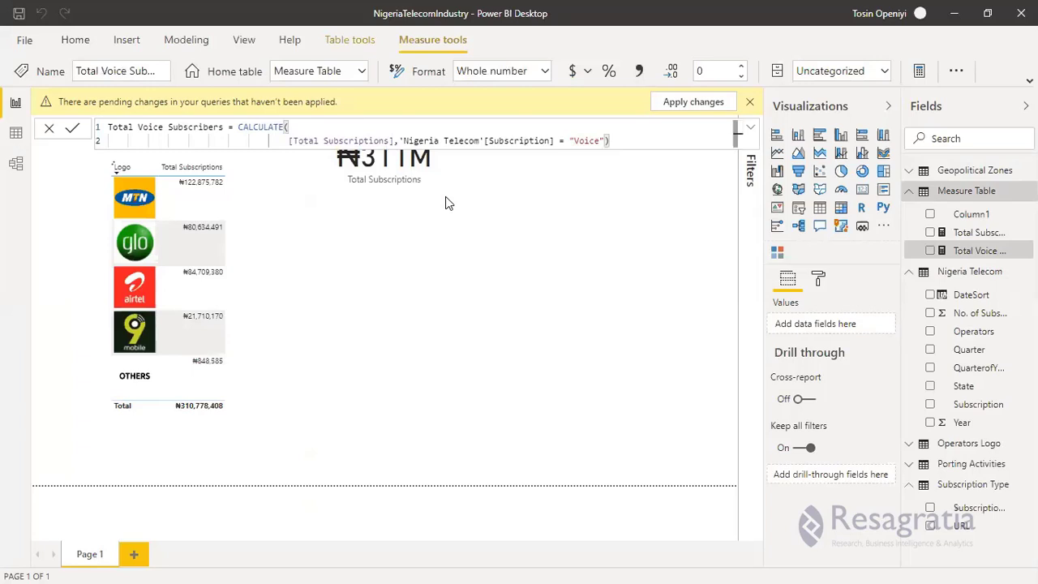
- Duplicate the Total Subscriptions card and place the copy directly below the original, aligned with it
click(453, 221)
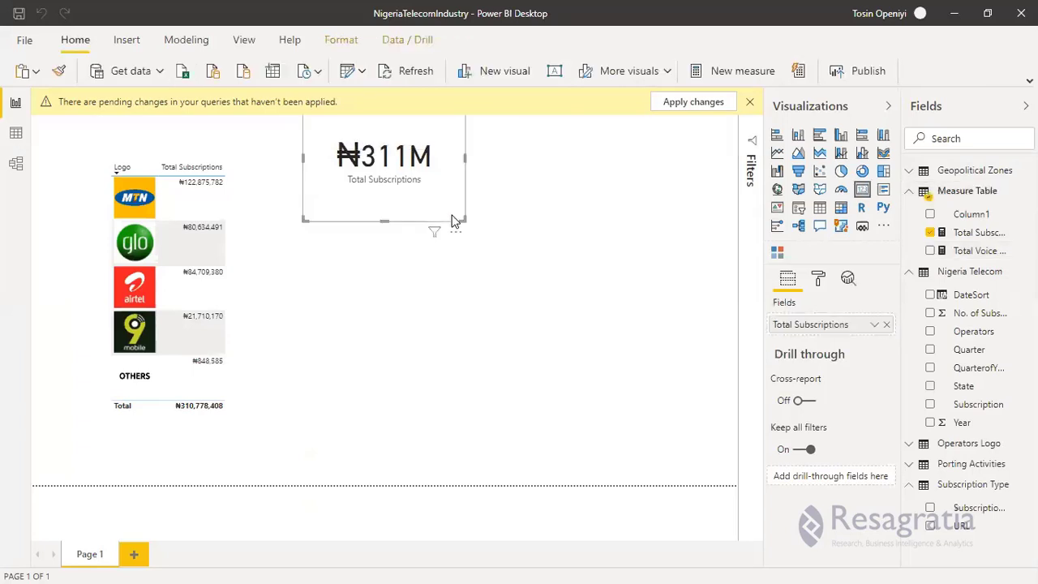
key(ctrl+c)
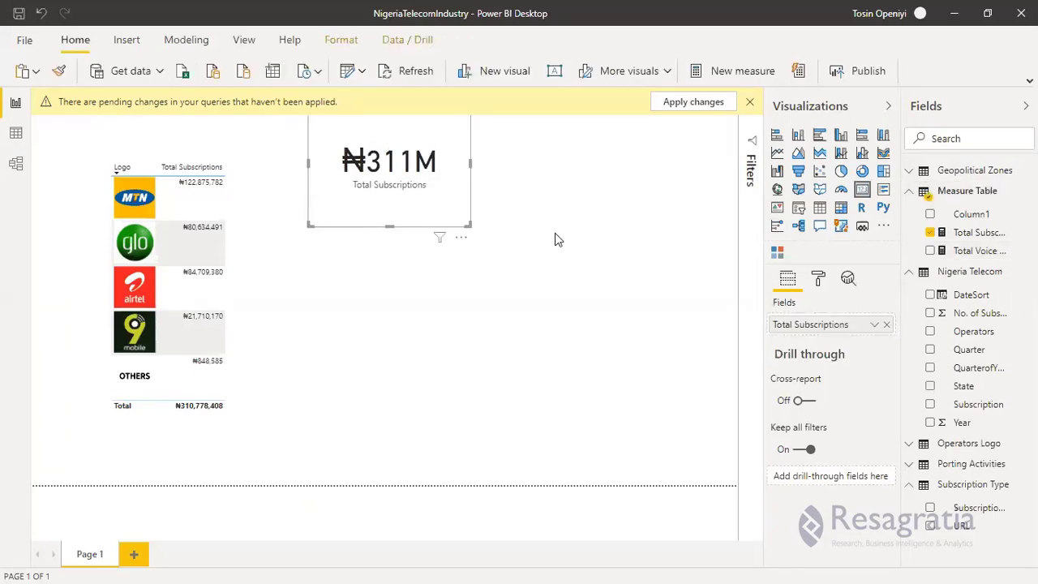
key(ctrl+v)
drag(489, 264, 447, 257)
- Turn on the shadow for the upper Total Subscriptions card, leaving its border off
click(516, 156)
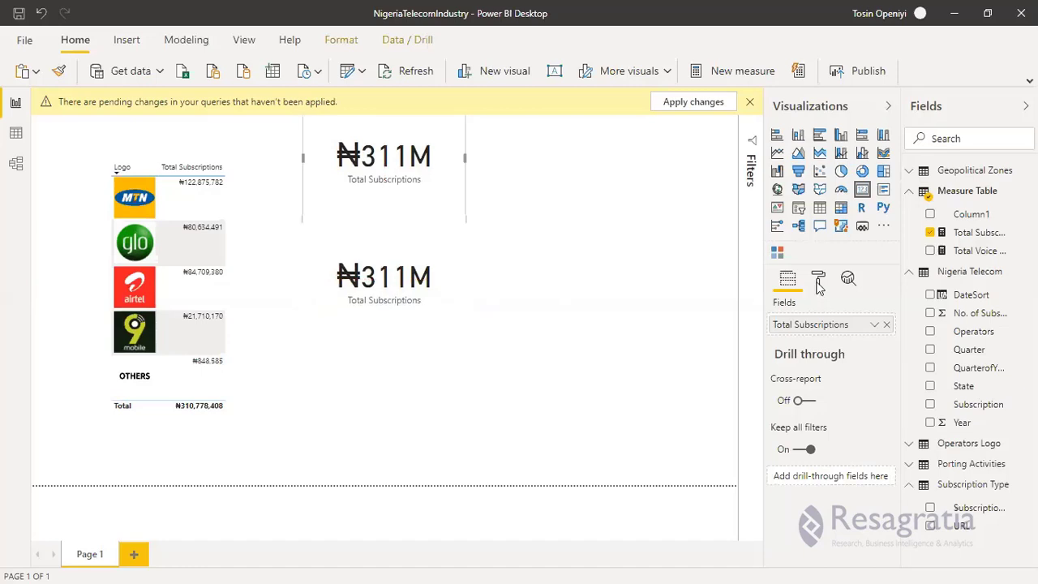
click(819, 280)
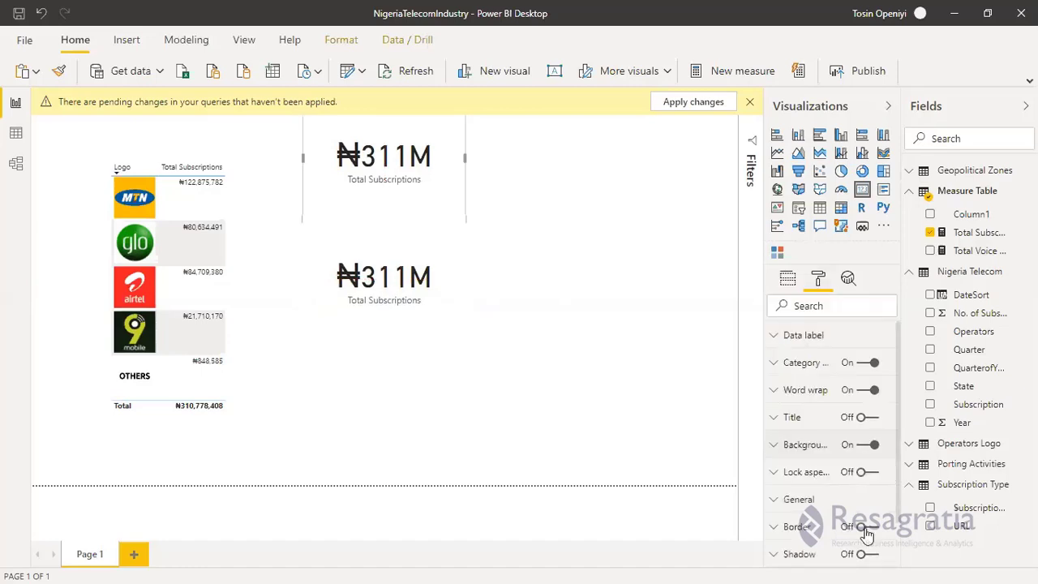
click(865, 528)
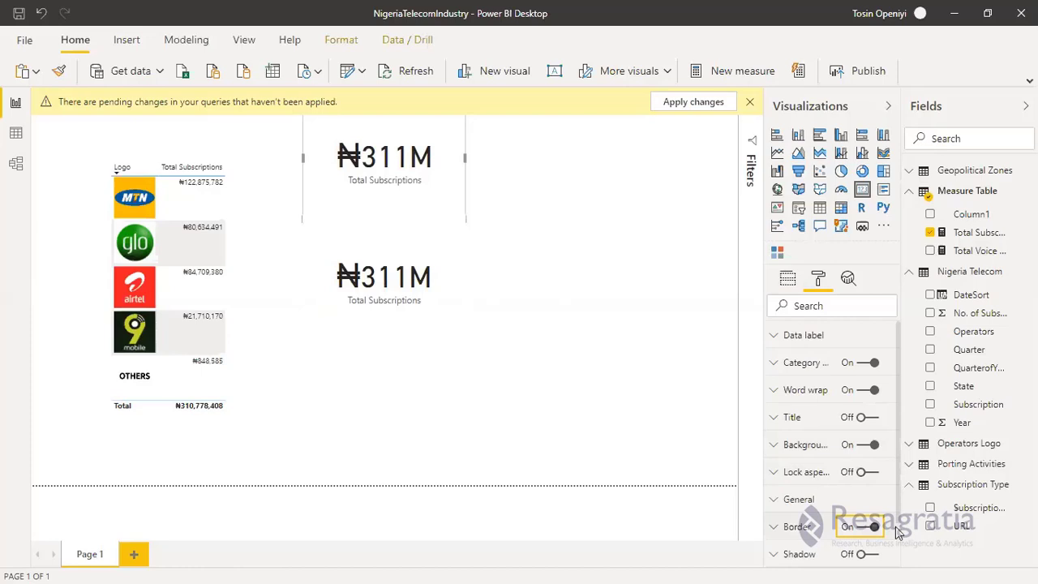
scroll(862, 523, down, 1)
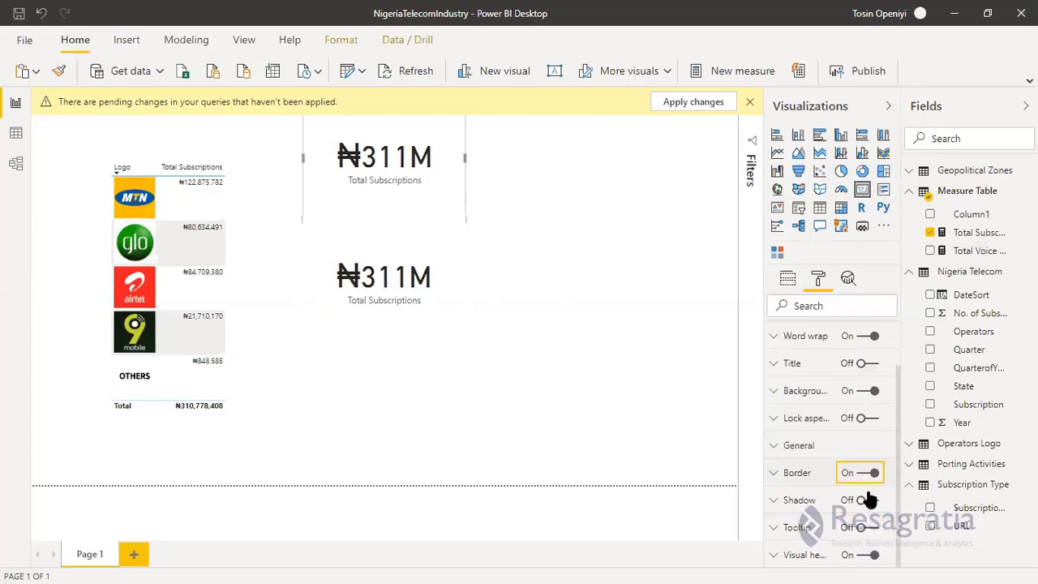
click(866, 473)
click(866, 499)
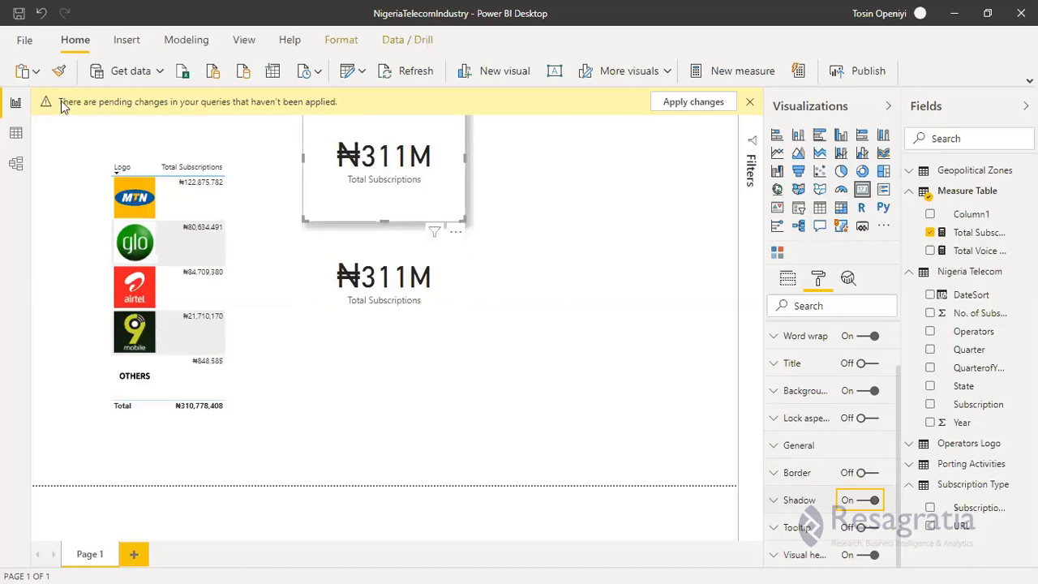
- Copy the upper card's formatting to the lower card with the format painter, and move the lower card down to leave a gap
click(311, 191)
click(60, 72)
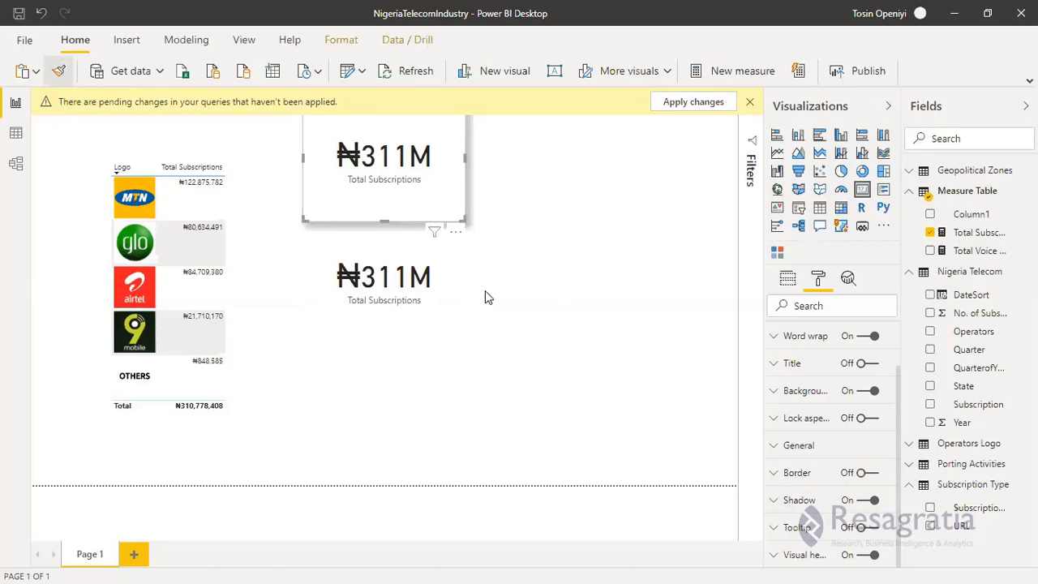
click(389, 230)
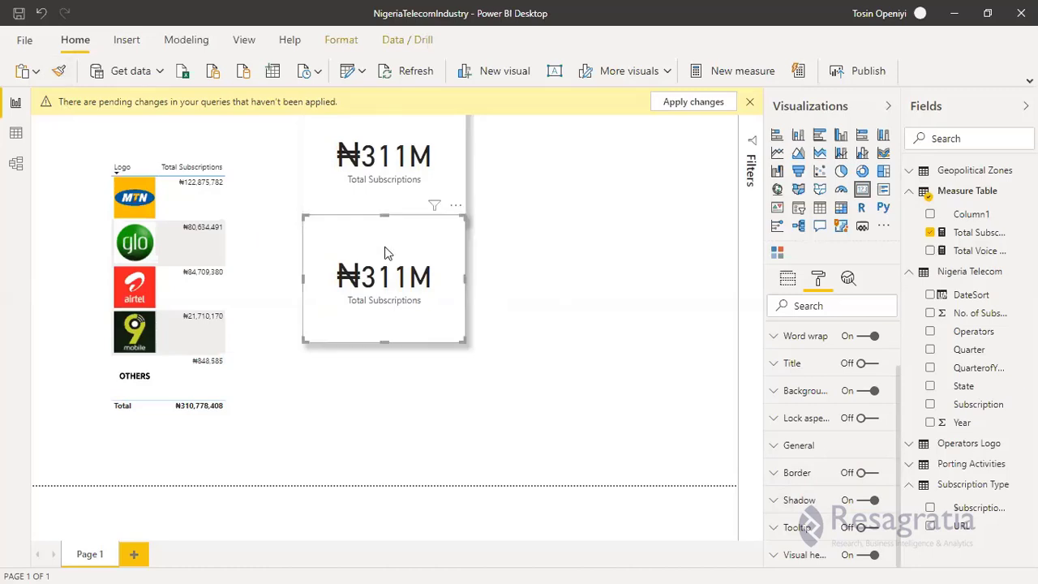
drag(386, 253, 388, 274)
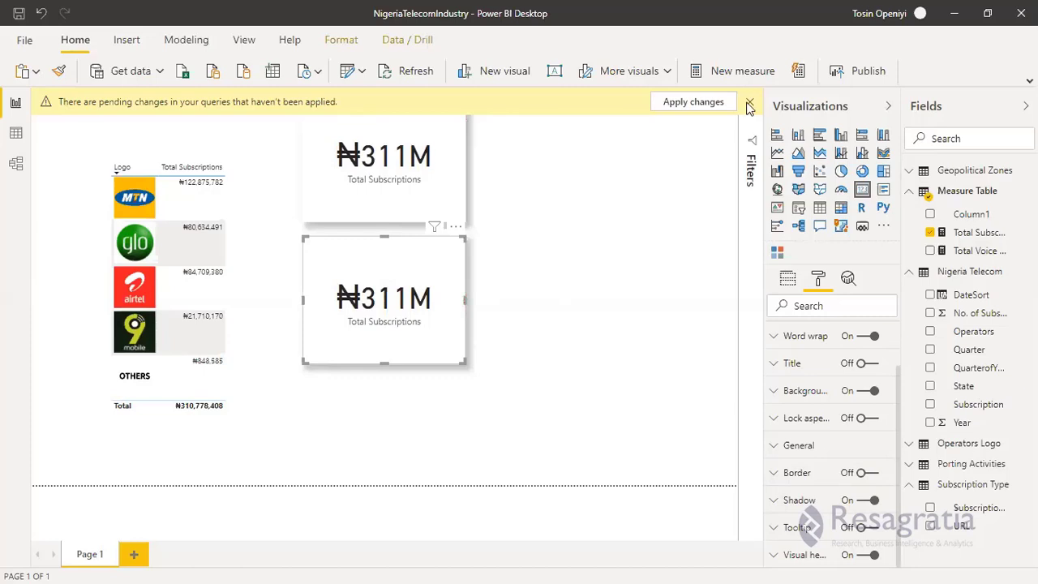
- Apply the pending query changes and dismiss their notice, with Total Voice Subscribers as the lower card's field
click(712, 105)
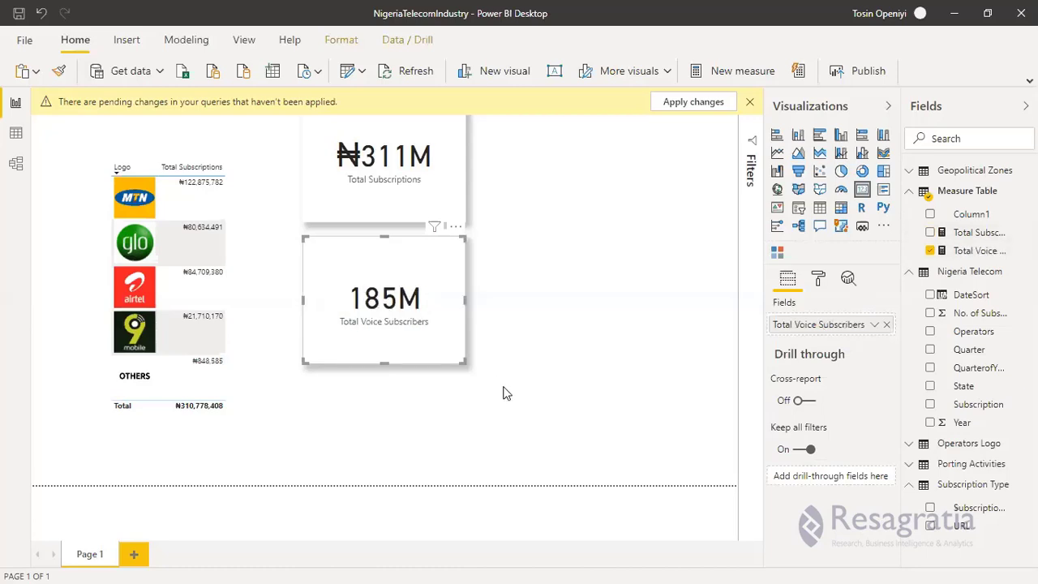
click(750, 106)
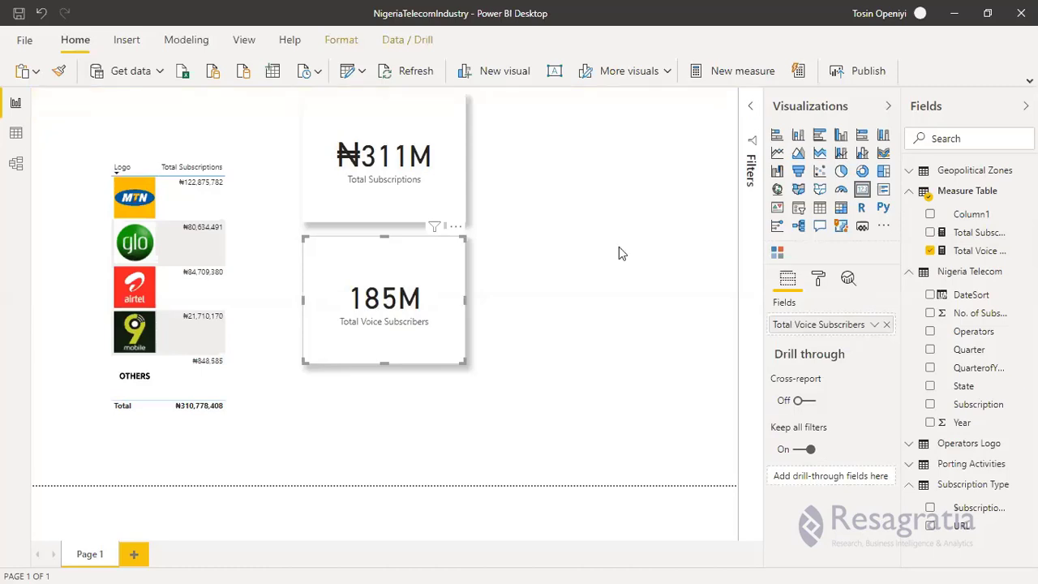
click(486, 276)
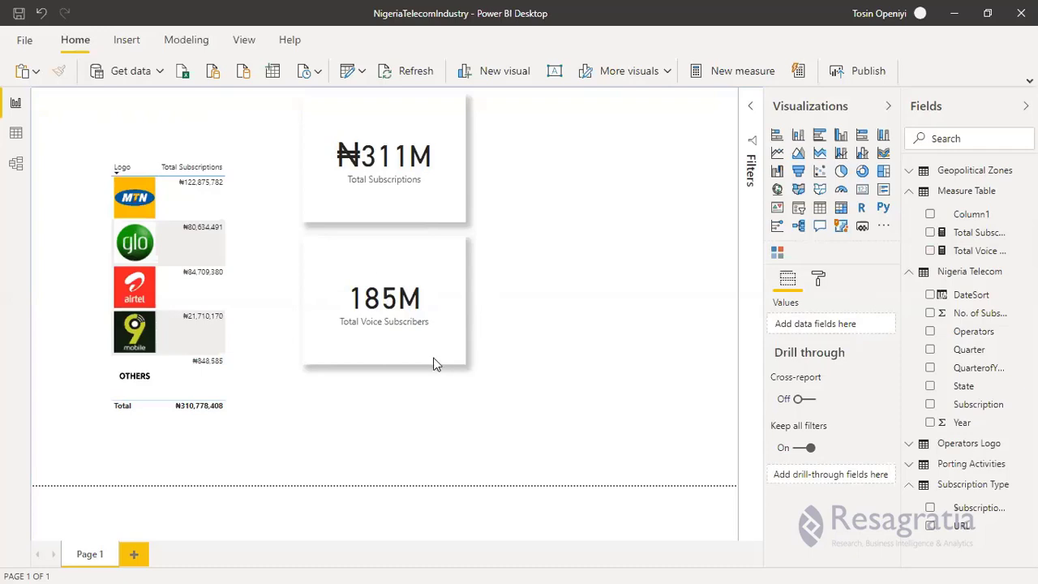
- Set the Total Subscriptions measure's format to Whole number
click(376, 125)
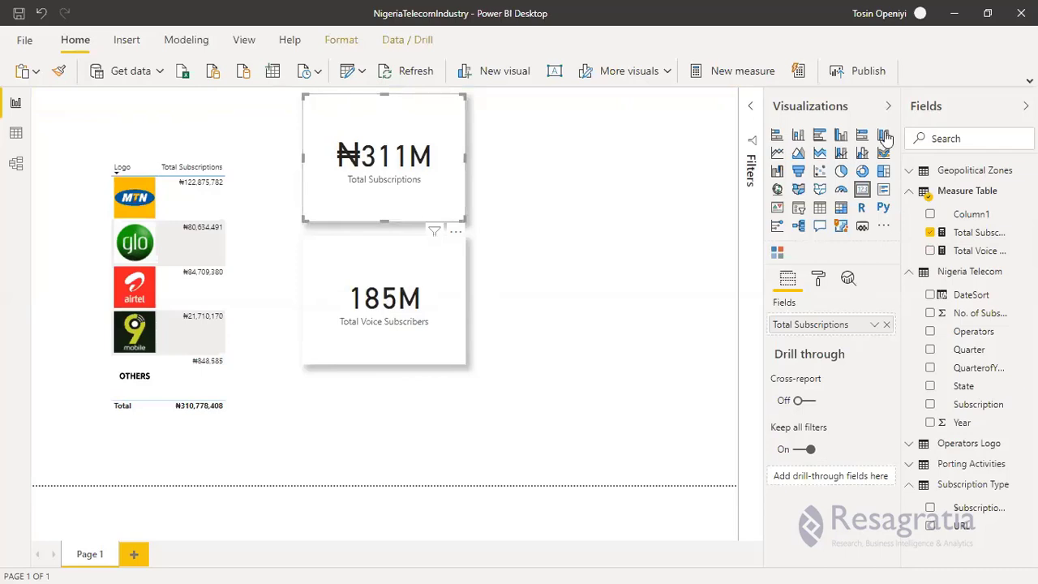
click(143, 41)
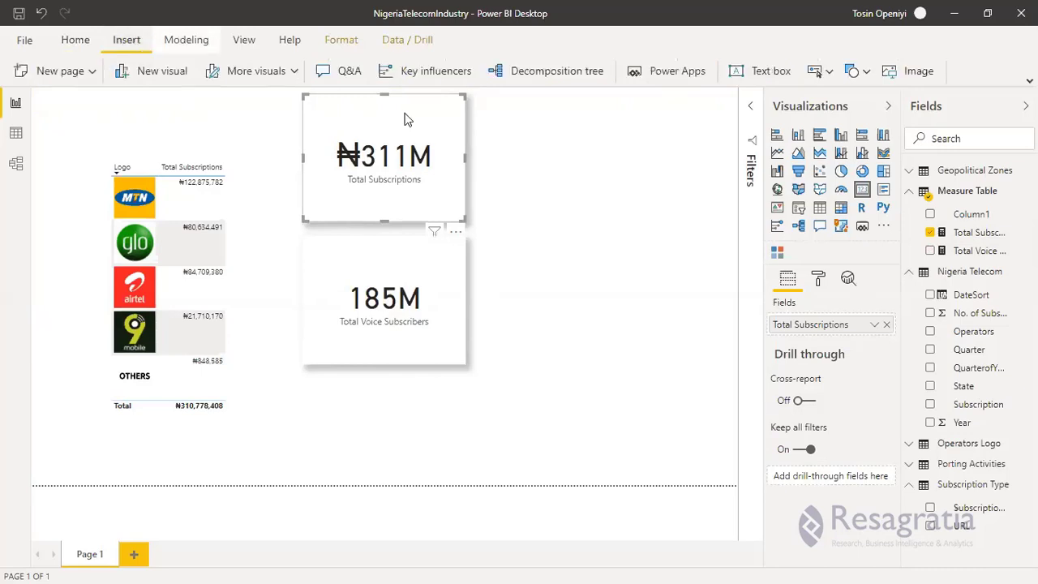
click(981, 234)
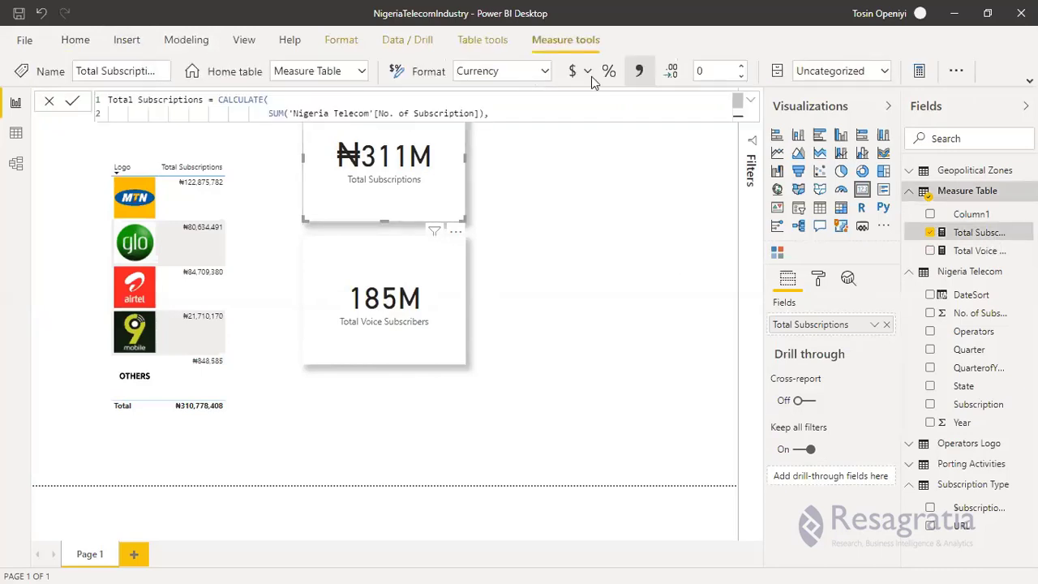
click(546, 72)
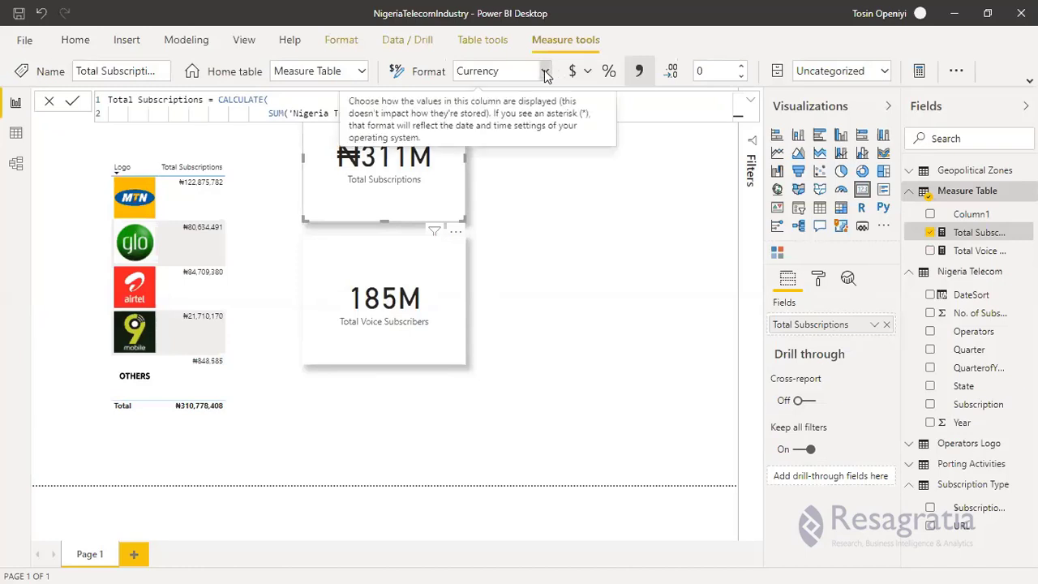
click(583, 219)
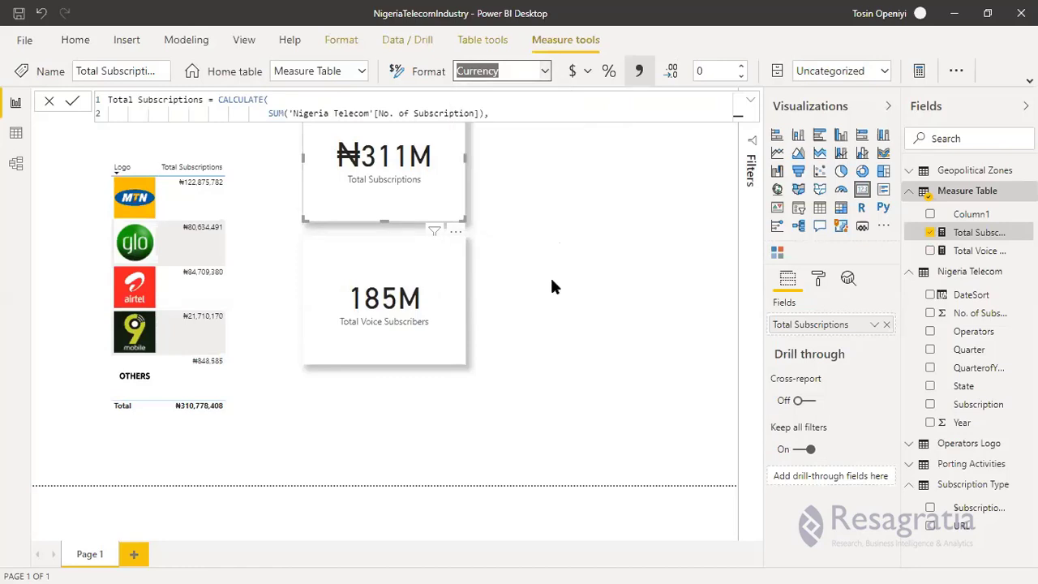
text(w)
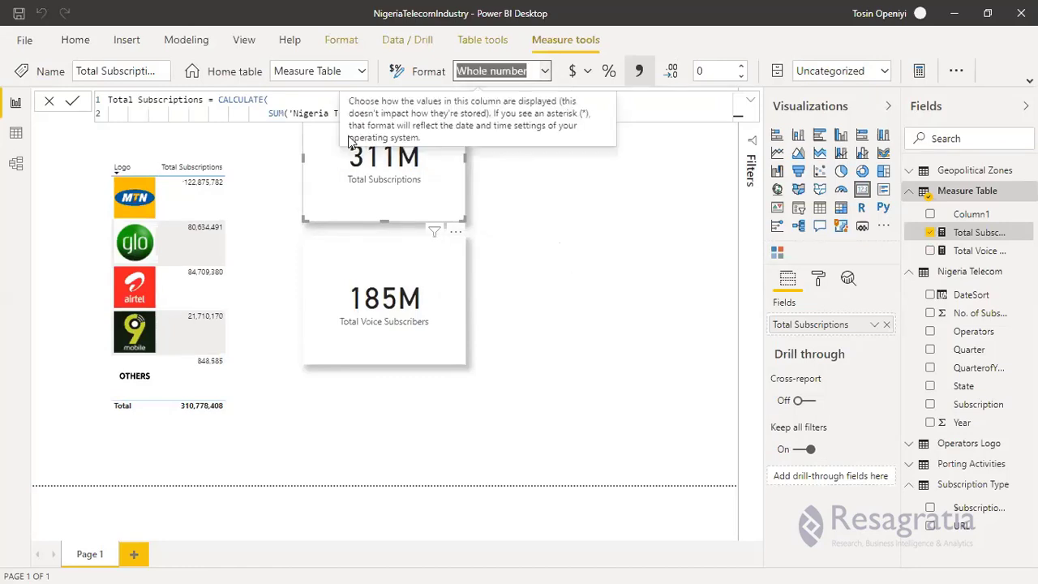
click(341, 126)
click(341, 125)
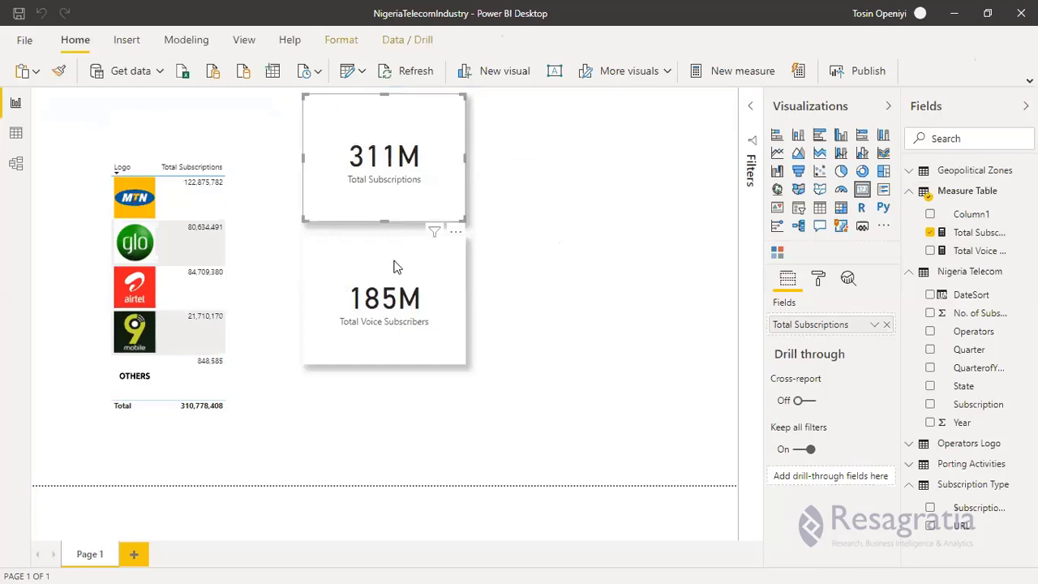
- Create a new measure in the Measure Table named Total Internet Subscribers and start its formula with CALCULATE
click(394, 266)
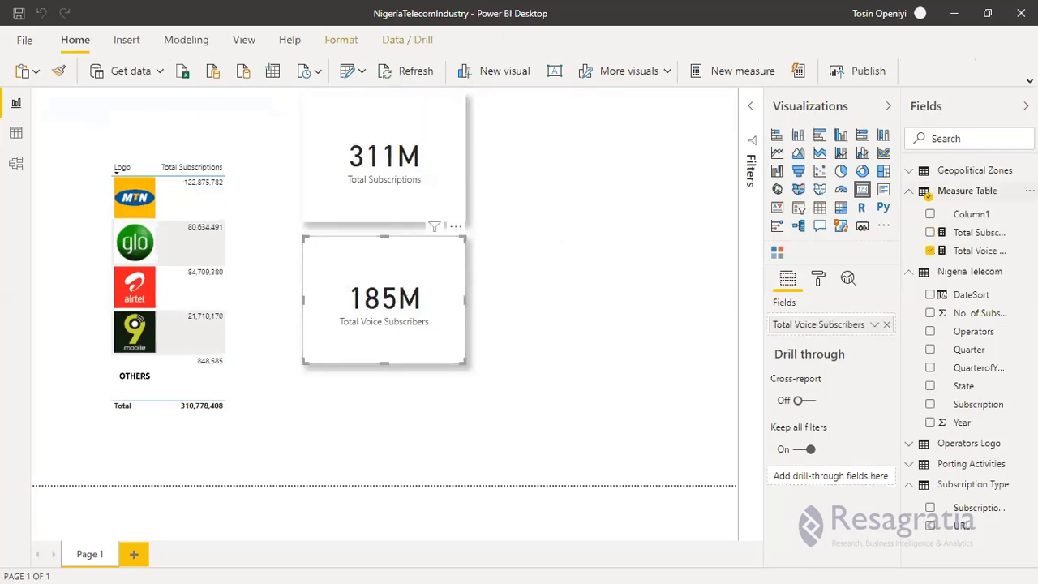
right_click(965, 191)
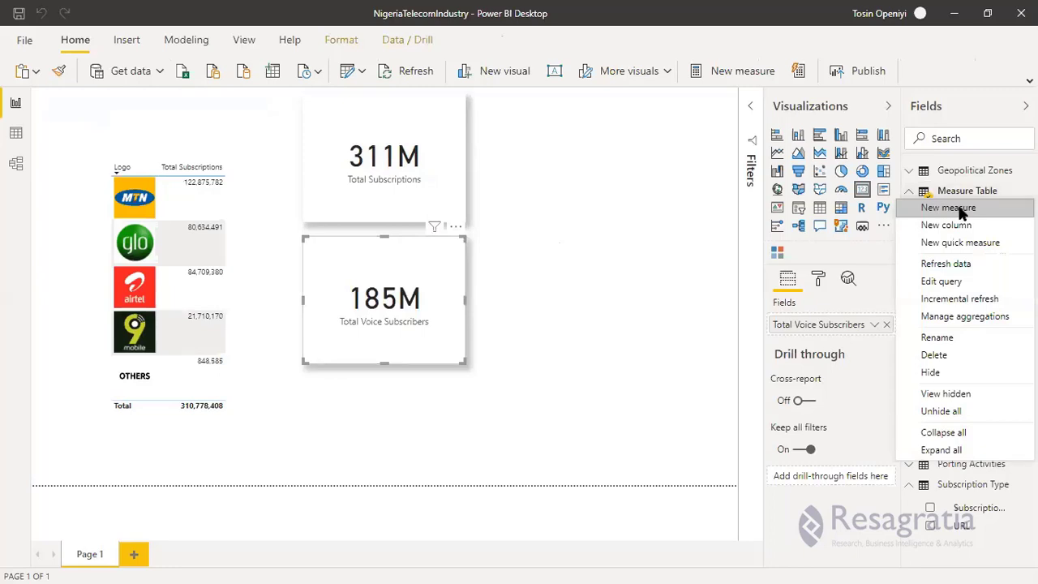
click(726, 319)
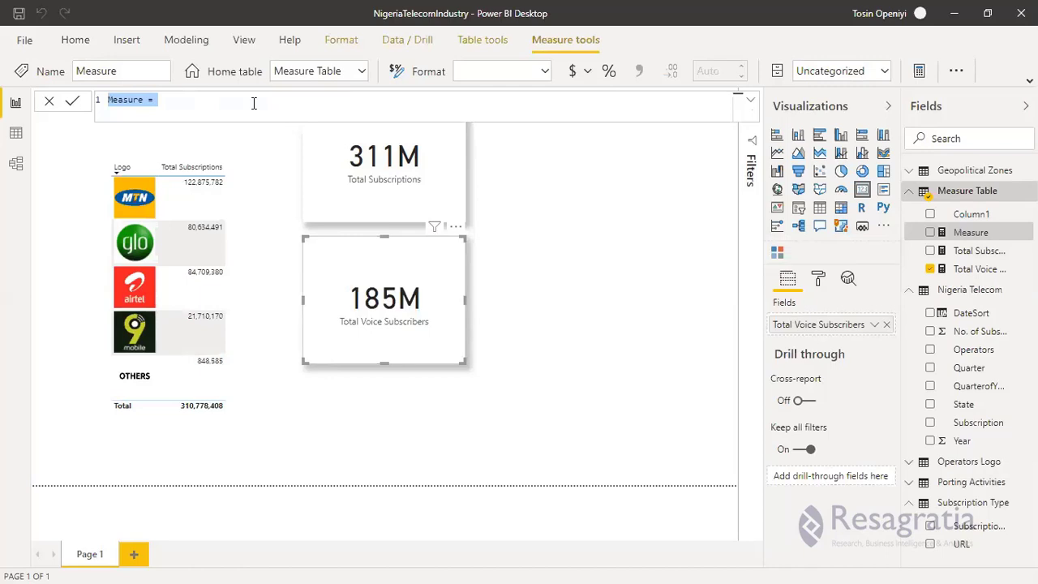
text(Total)
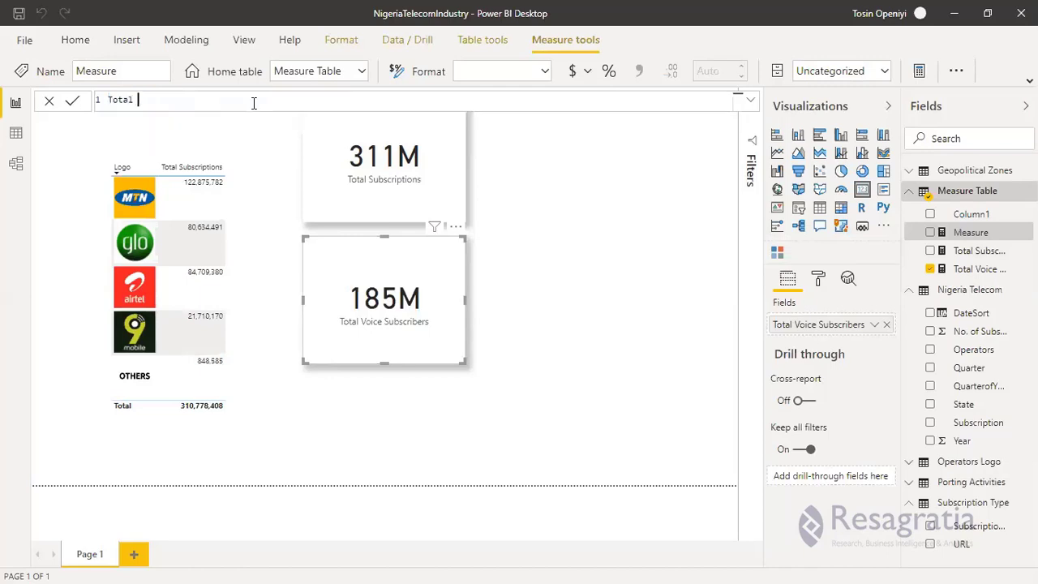
text( Internet Subscriber)
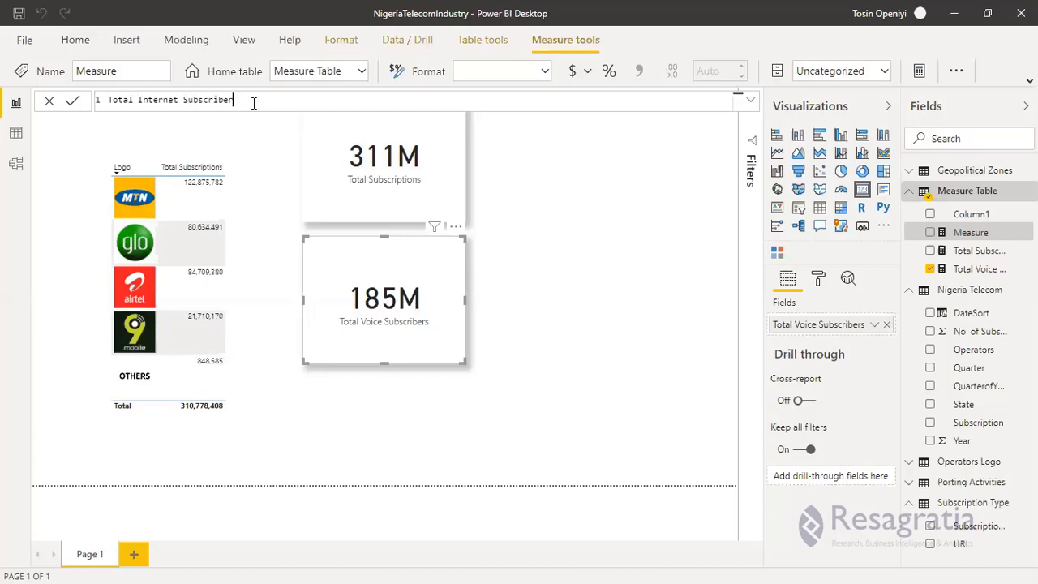
text(s = CA)
key(Tab)
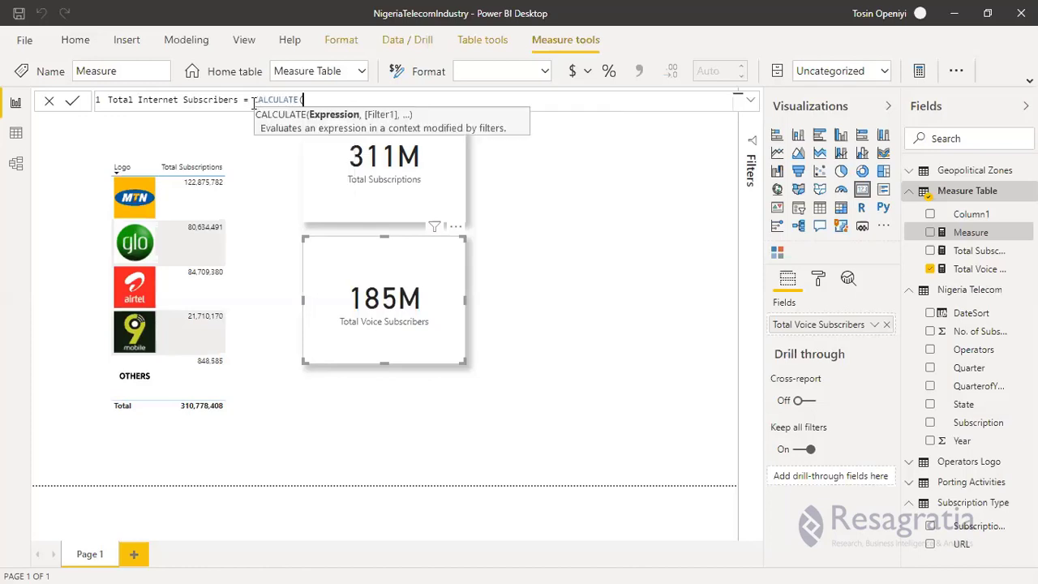
- Enter [Total Subscriptions] on an indented second line as the CALCULATE expression, followed by a comma
key(shift+Return)
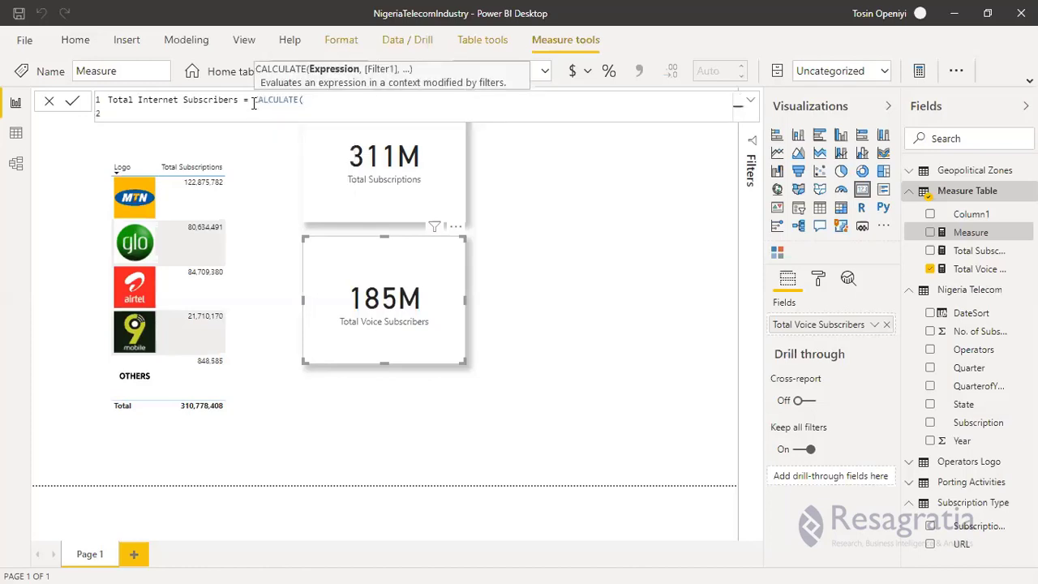
key(Tab)
key(Tab)
key(Tab)
text(TO)
key(Down)
key(Down)
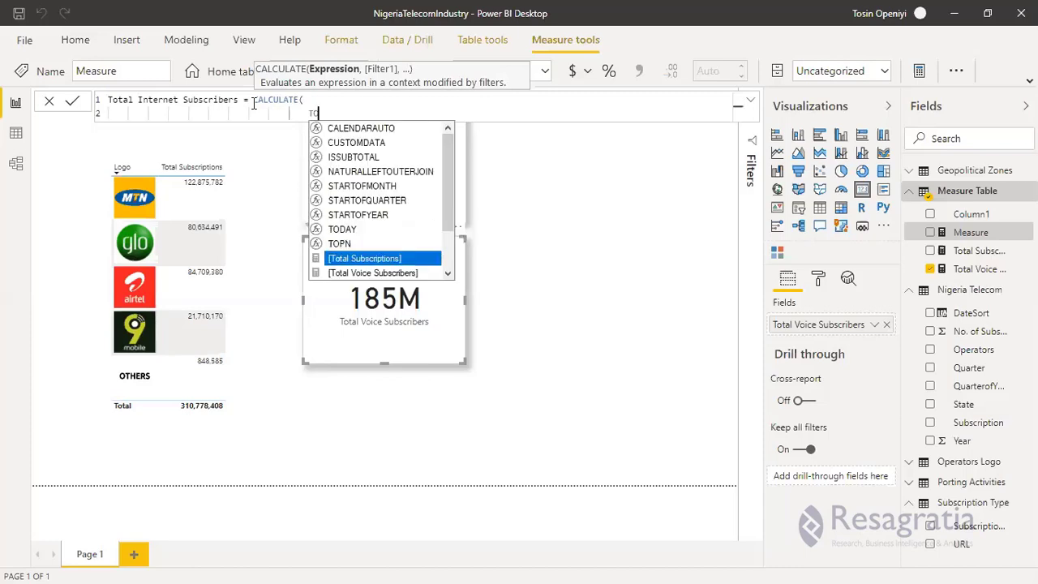
key(Tab)
text(,)
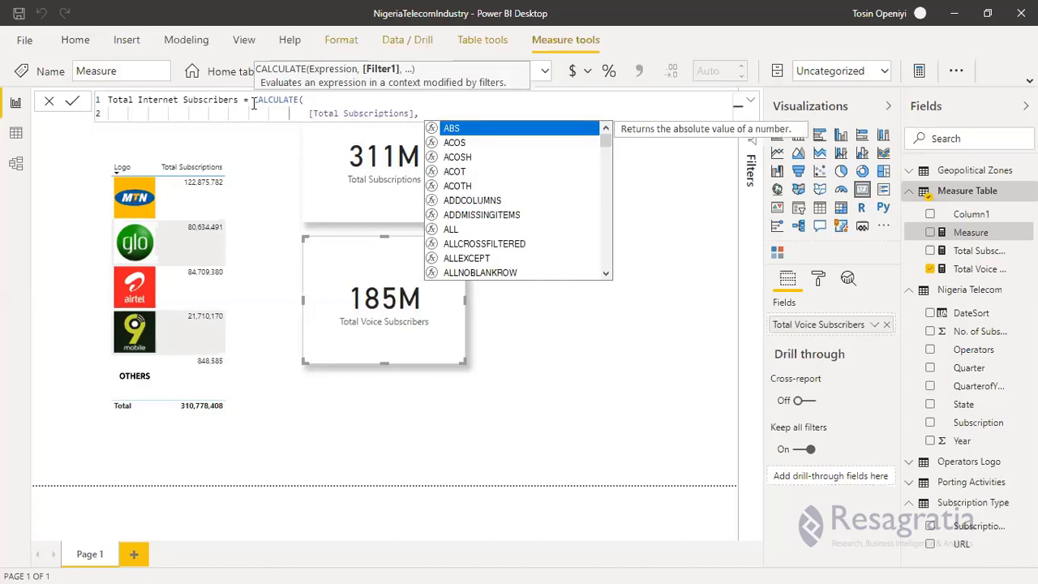
- Add 'Nigeria Telecom'[Subscription] followed by an equals sign as the filter argument of the CALCULATE formula
text( SU)
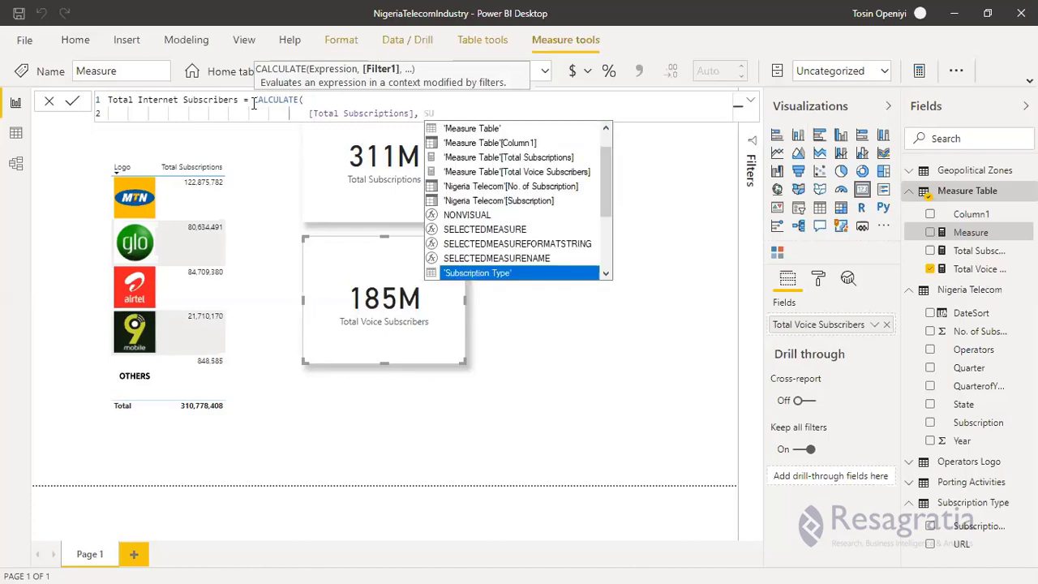
key(Up)
key(Up)
key(Up)
key(Up)
key(Up)
key(Up)
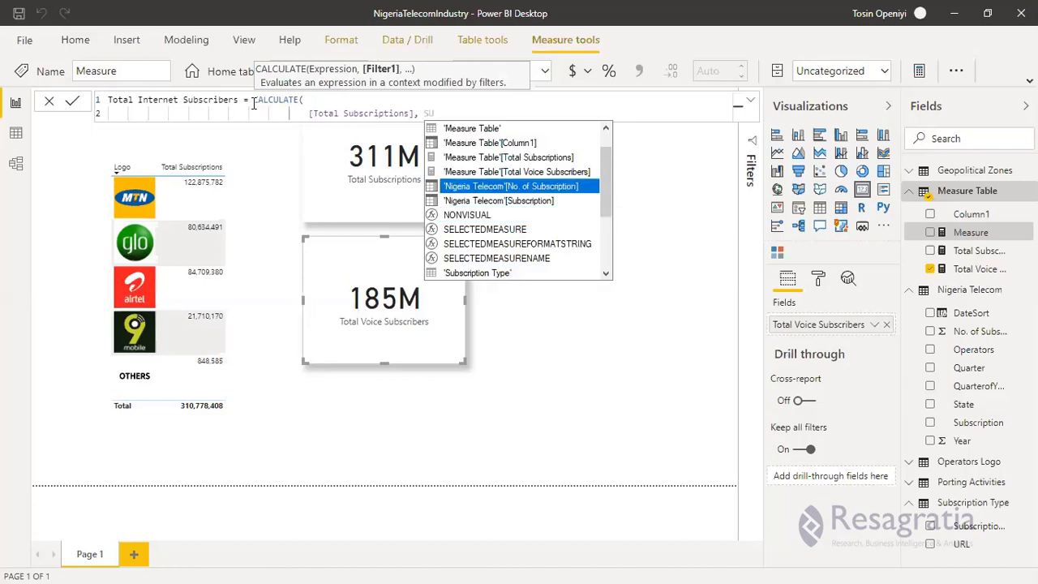
key(Up)
key(Down)
key(Down)
key(Tab)
text(= )
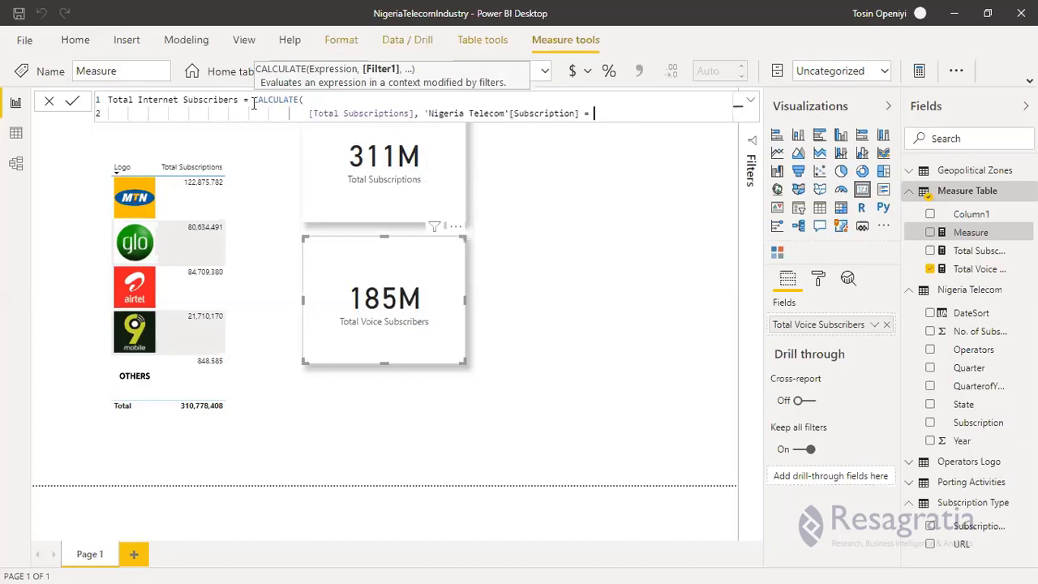
- Set the filter value to "Internet", close the formula with a parenthesis on a new line, and commit the Total Internet Subscribers measure
text("INTE)
key(BackSpace)
key(BackSpace)
key(BackSpace)
text(nter)
text(net")
key(shift+Return)
text())
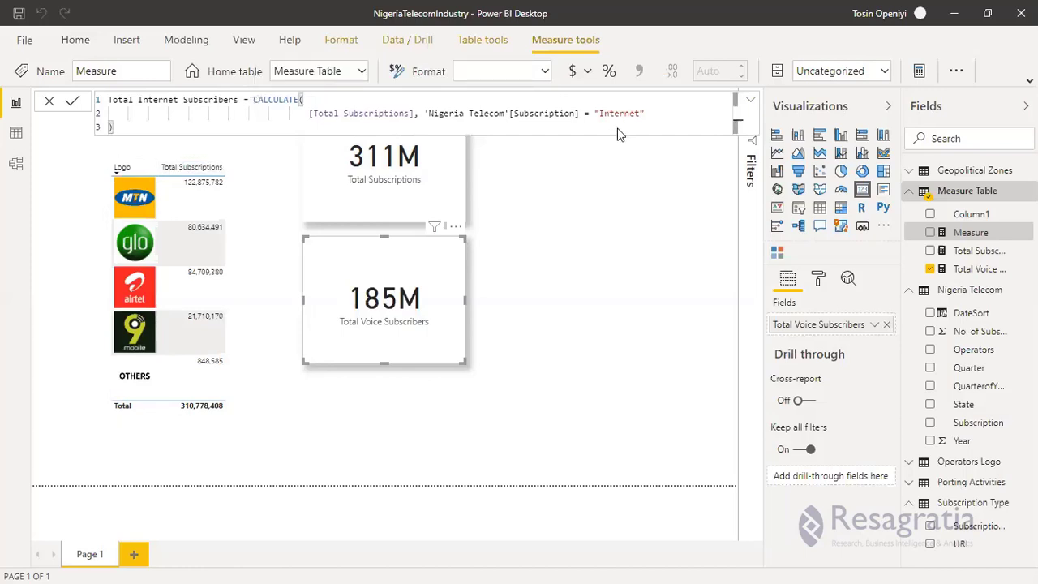
key(Return)
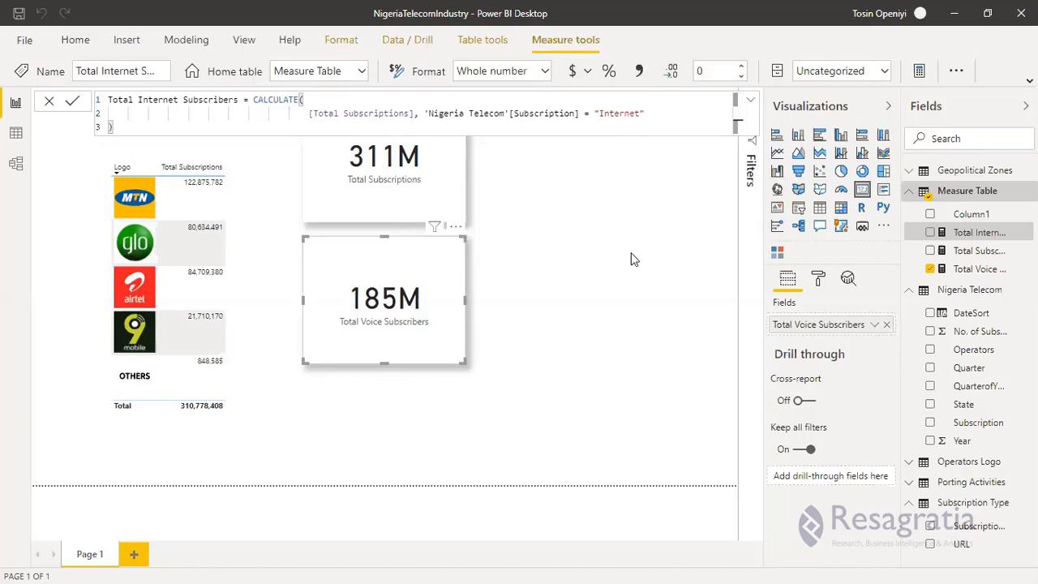
key(Escape)
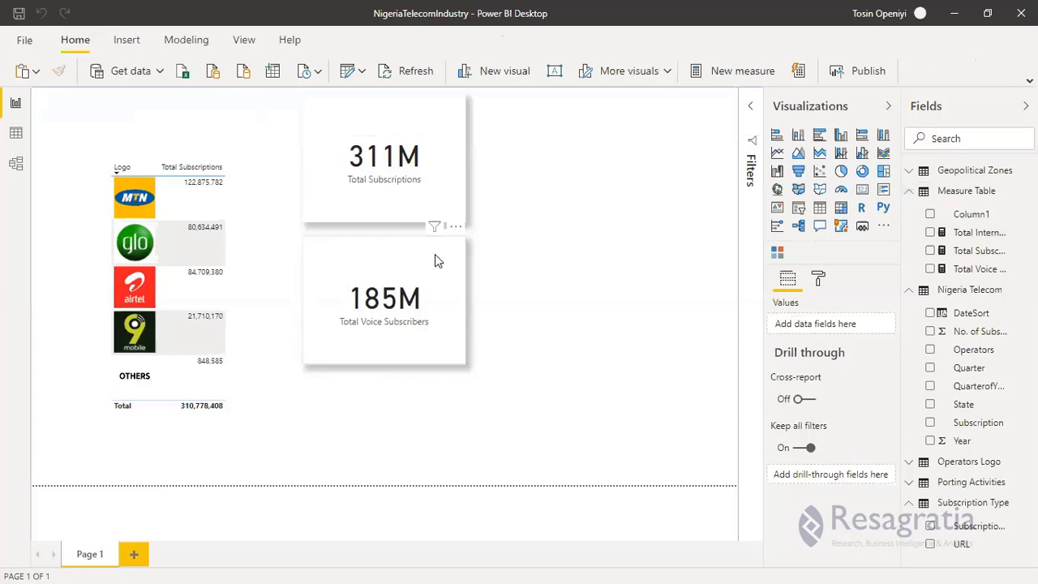
- Duplicate the Total Voice Subscribers card beside the original and replace the copy's field with Total Internet Subscribers
click(435, 260)
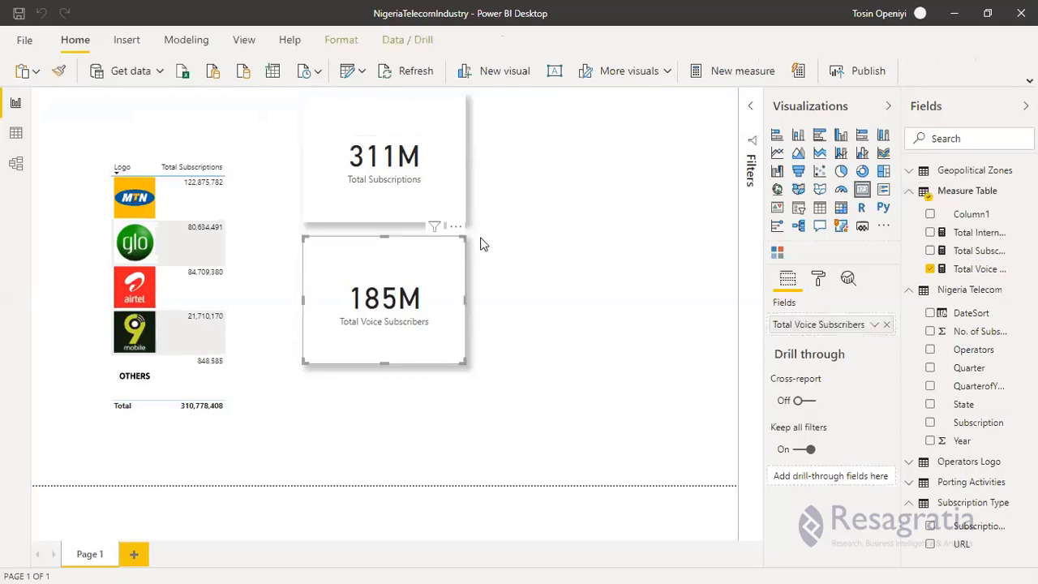
drag(477, 241, 482, 247)
key(ctrl+v)
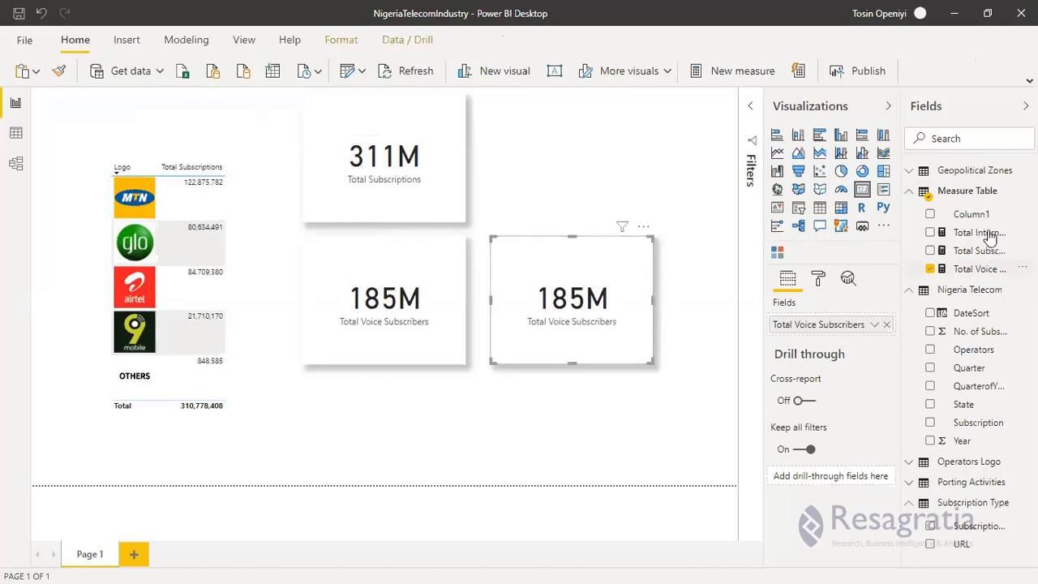
drag(990, 235, 814, 332)
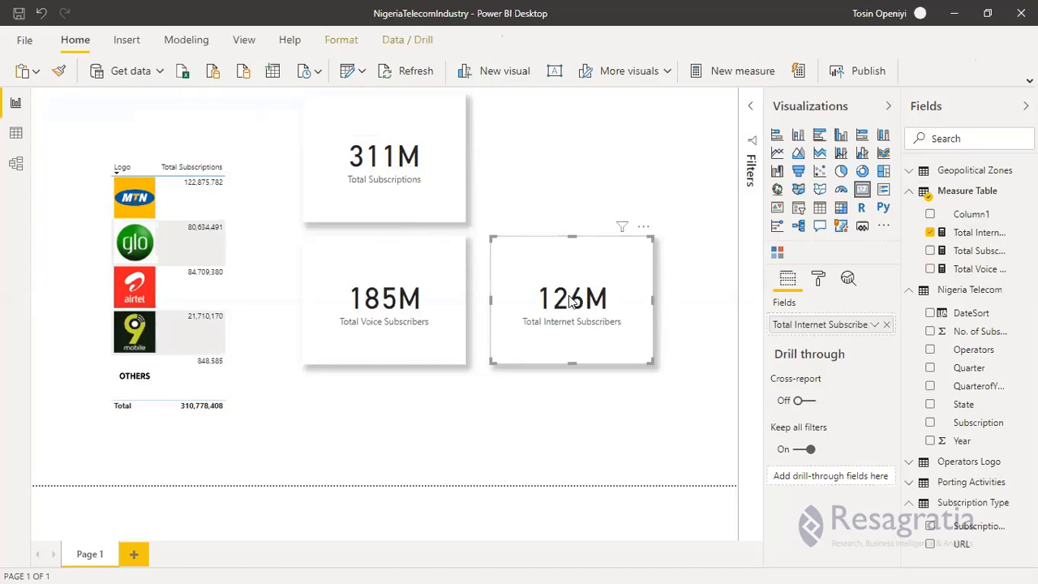
- Rename the Total Voice Subscribers measure as Total Voice Subscriptions in its formula
click(422, 110)
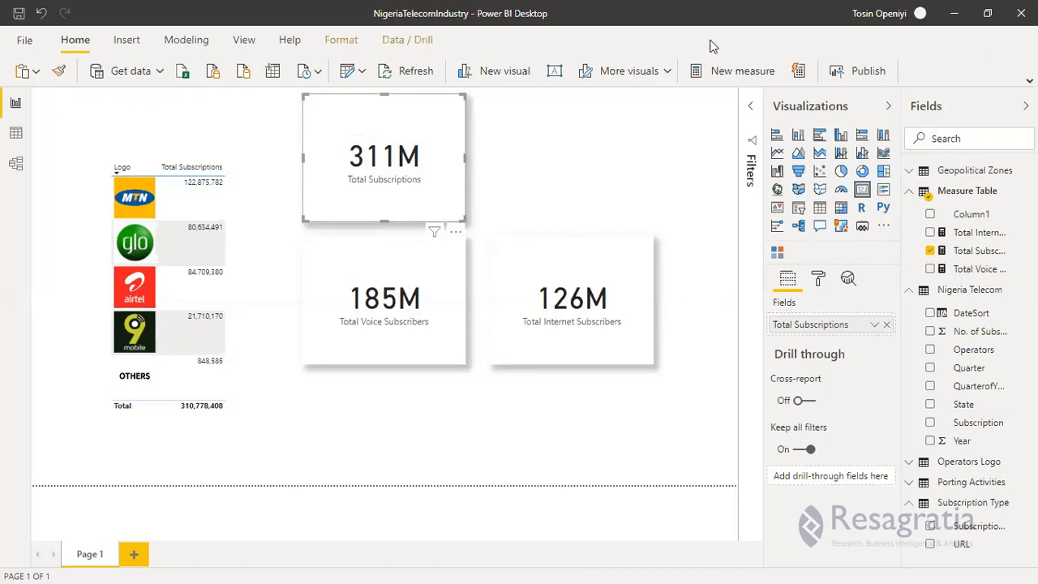
click(403, 257)
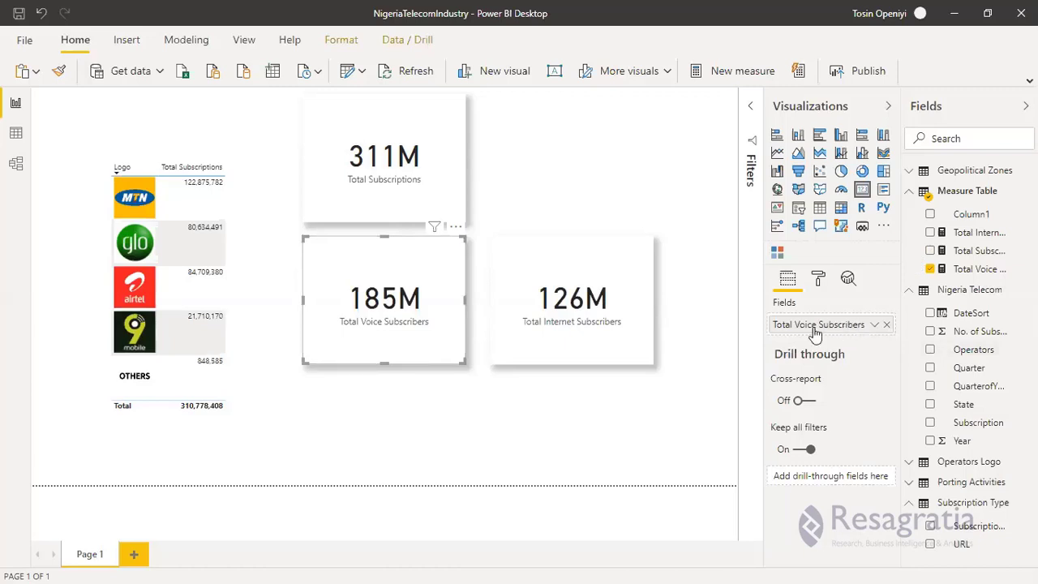
click(973, 274)
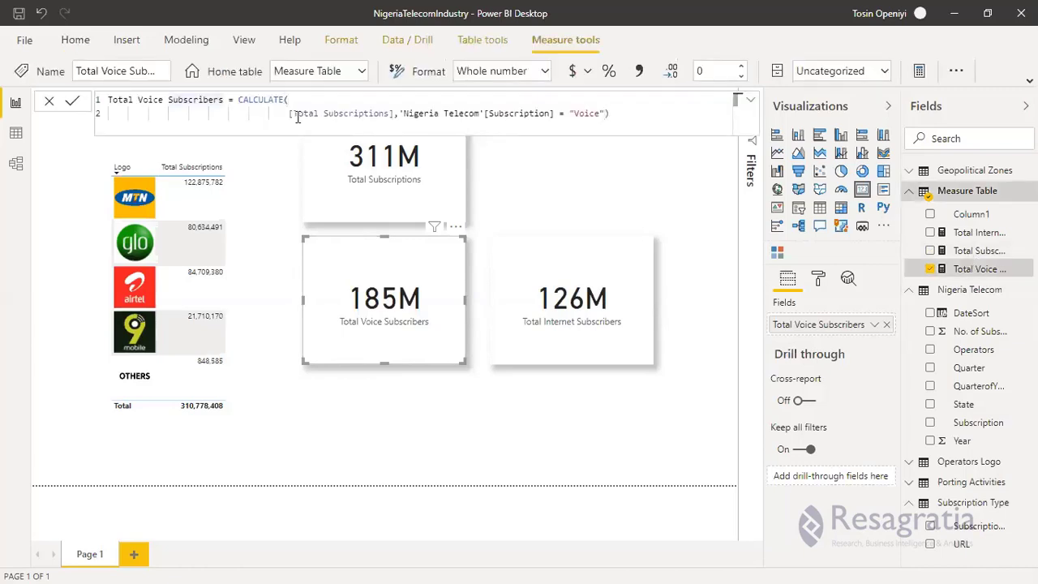
key(BackSpace)
key(BackSpace)
key(BackSpace)
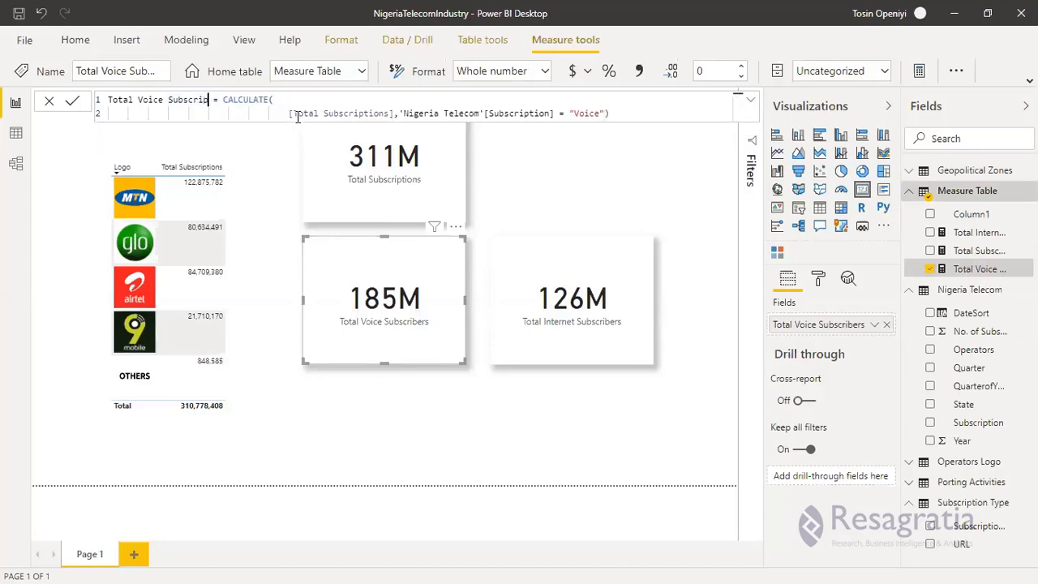
text(tions)
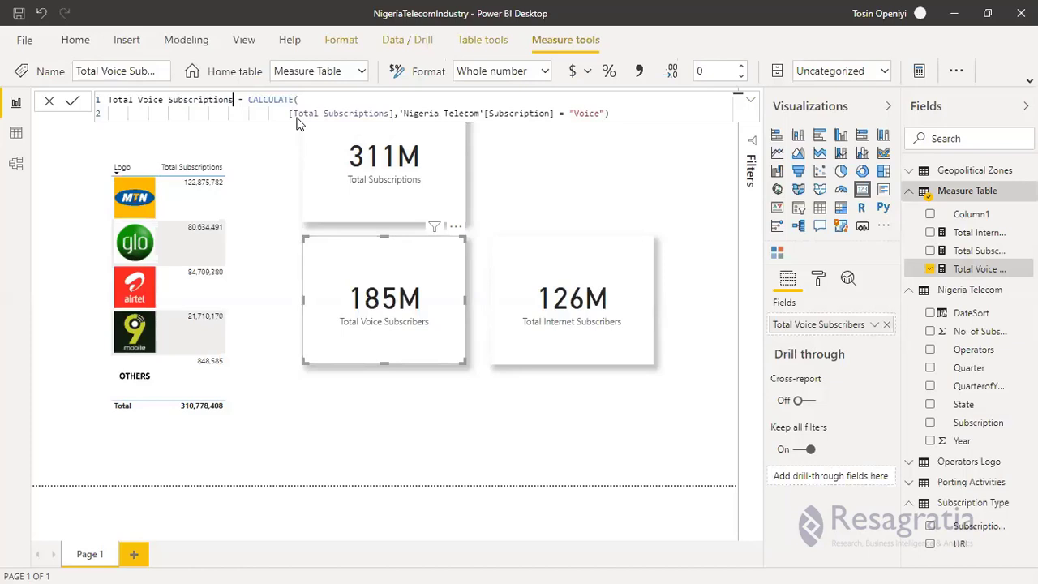
key(Return)
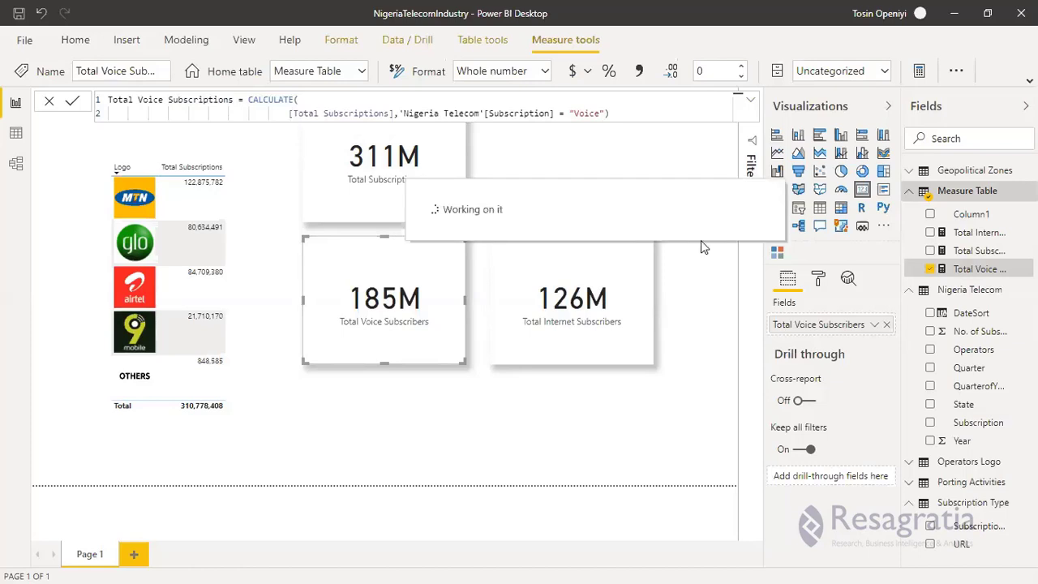
- Rename the Total Internet Subscribers measure as Total Internet Subscriptions in its formula and deselect its card
click(567, 265)
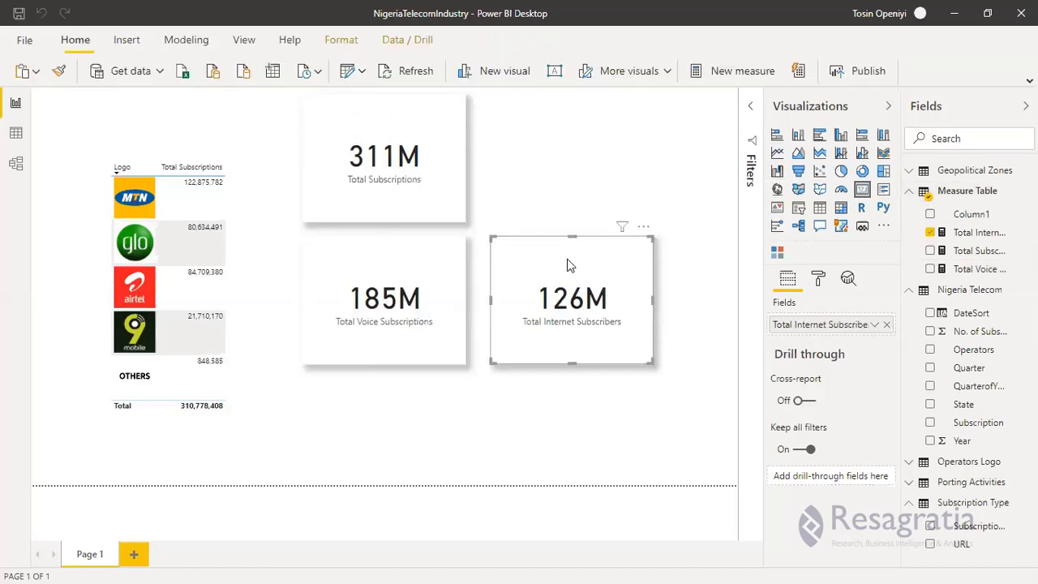
click(979, 232)
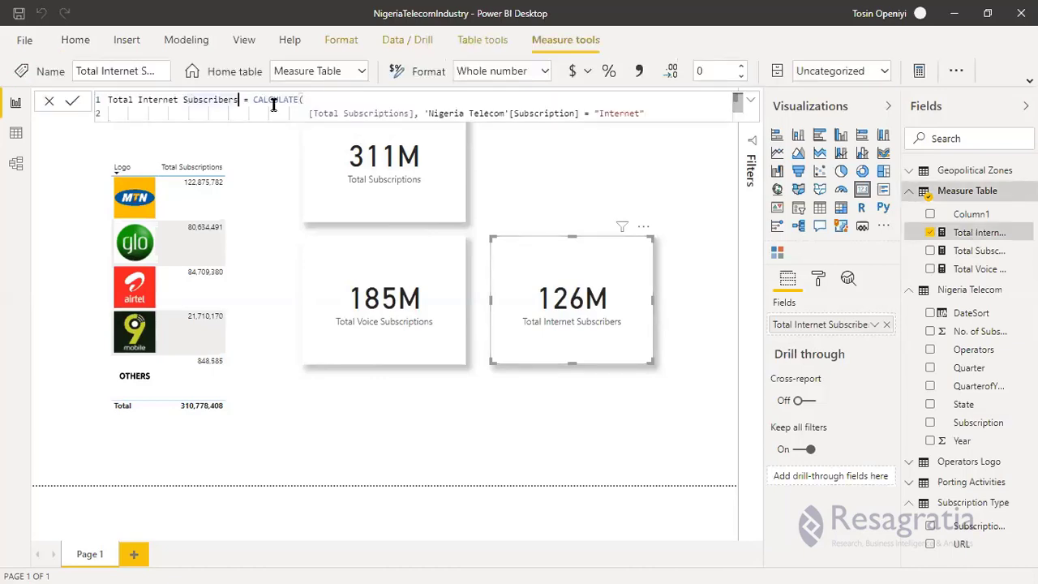
key(BackSpace)
key(BackSpace)
key(BackSpace)
key(BackSpace)
key(BackSpace)
text(i)
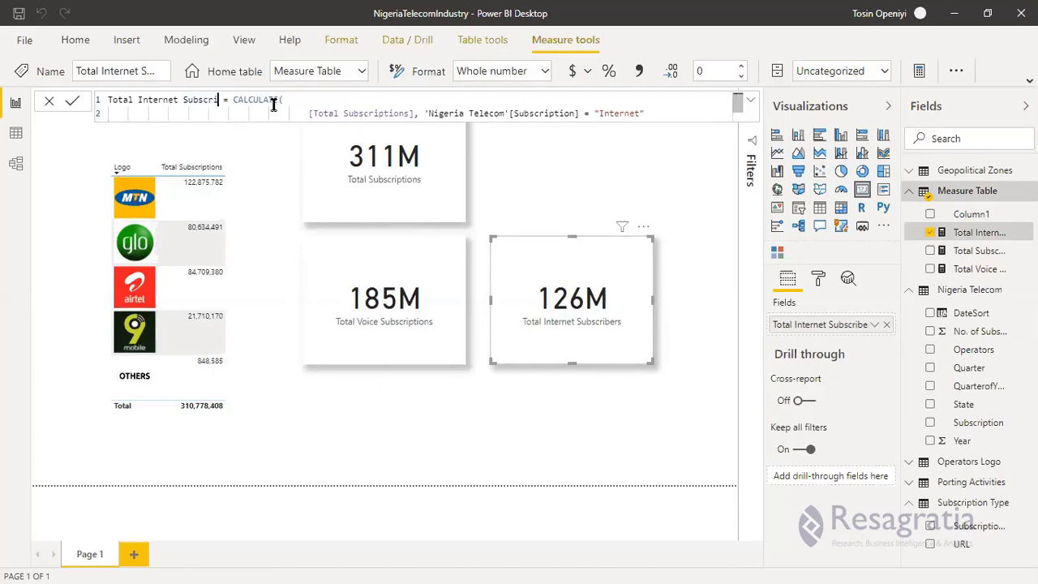
text(ptions)
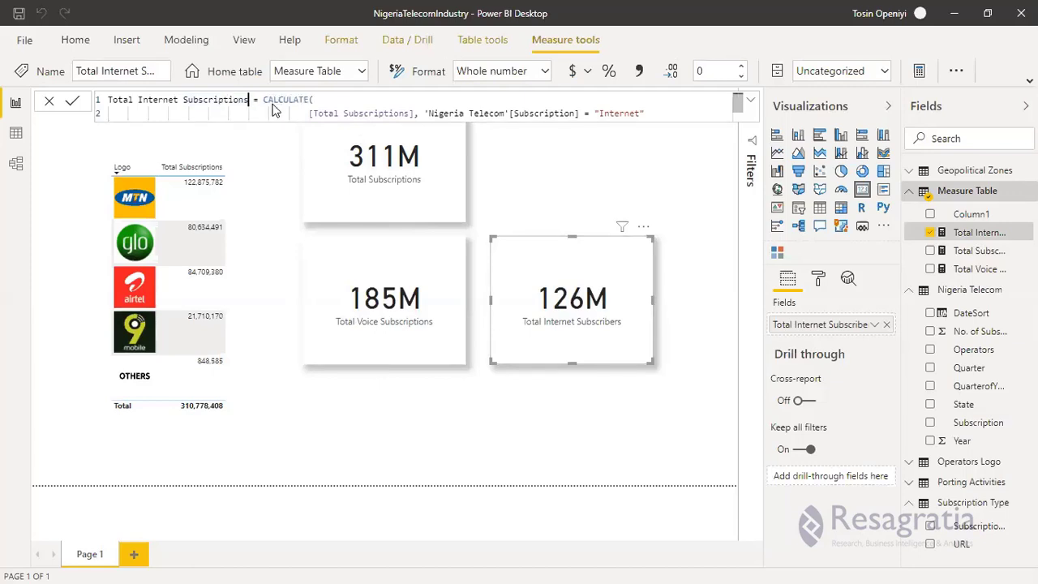
click(554, 162)
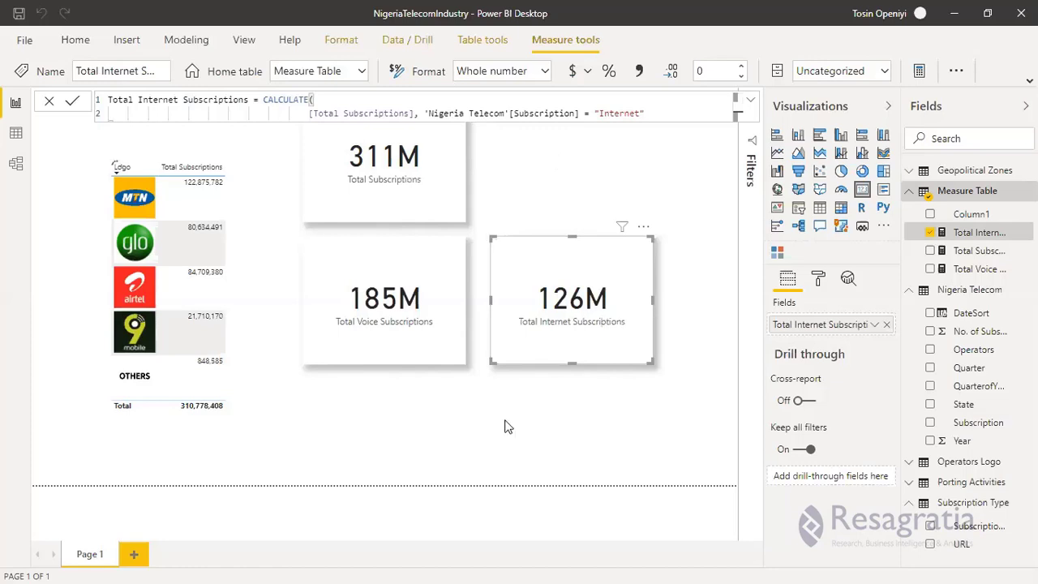
click(702, 276)
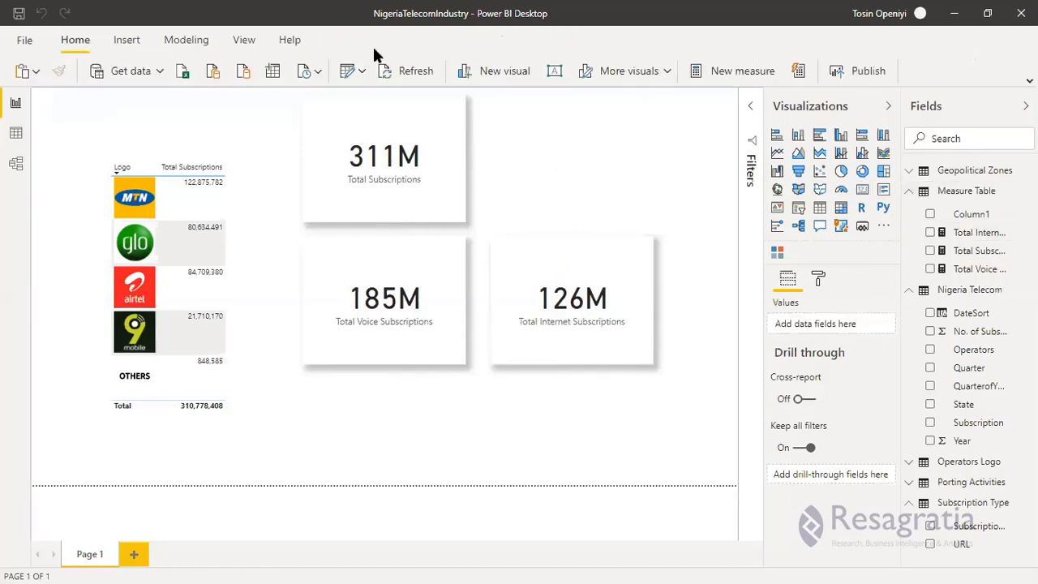
- Delete the Total Subscriptions card and move the voice and internet cards up side by side into the freed space
click(386, 122)
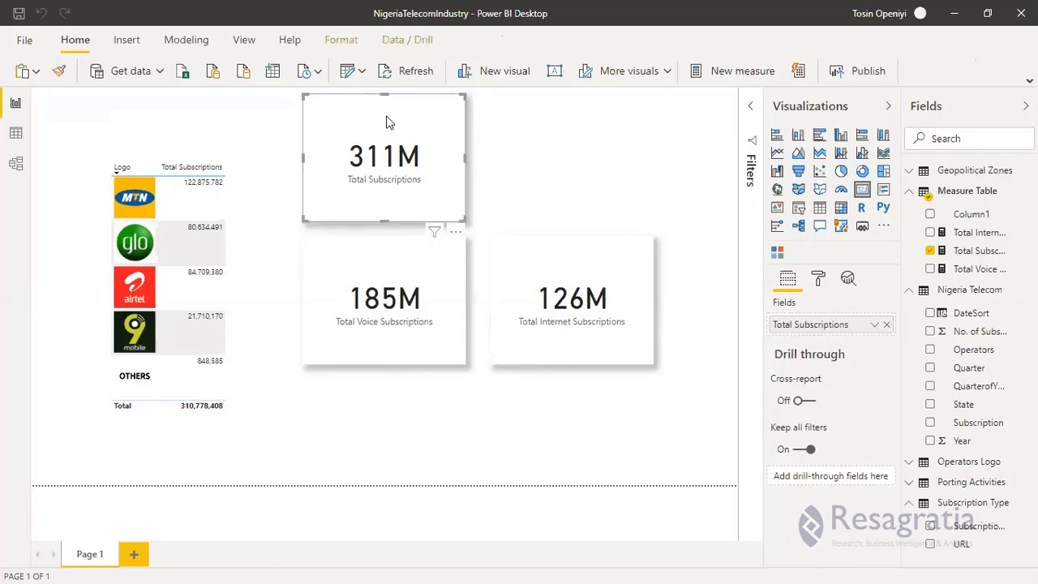
key(Delete)
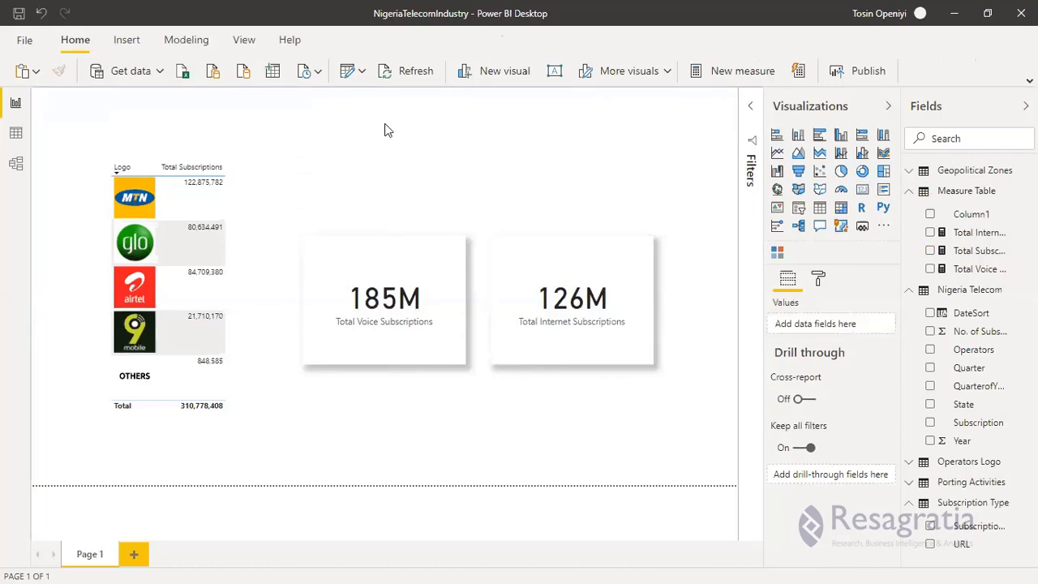
drag(397, 235, 391, 116)
drag(544, 254, 531, 116)
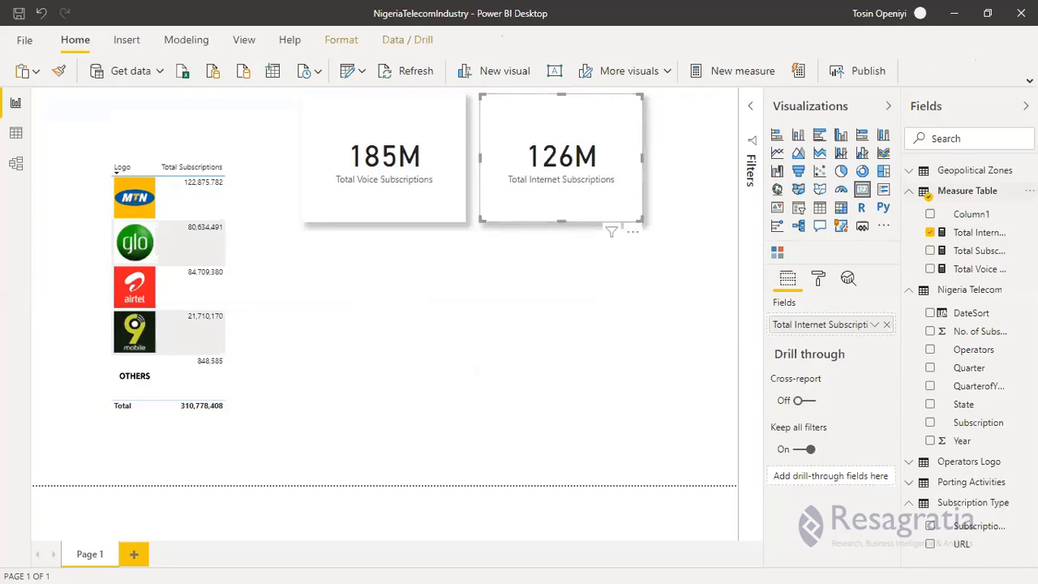
- Create a new measure in the Measure Table named % Voice Subscriptions and start its formula with DIVIDE
click(1029, 191)
key(Escape)
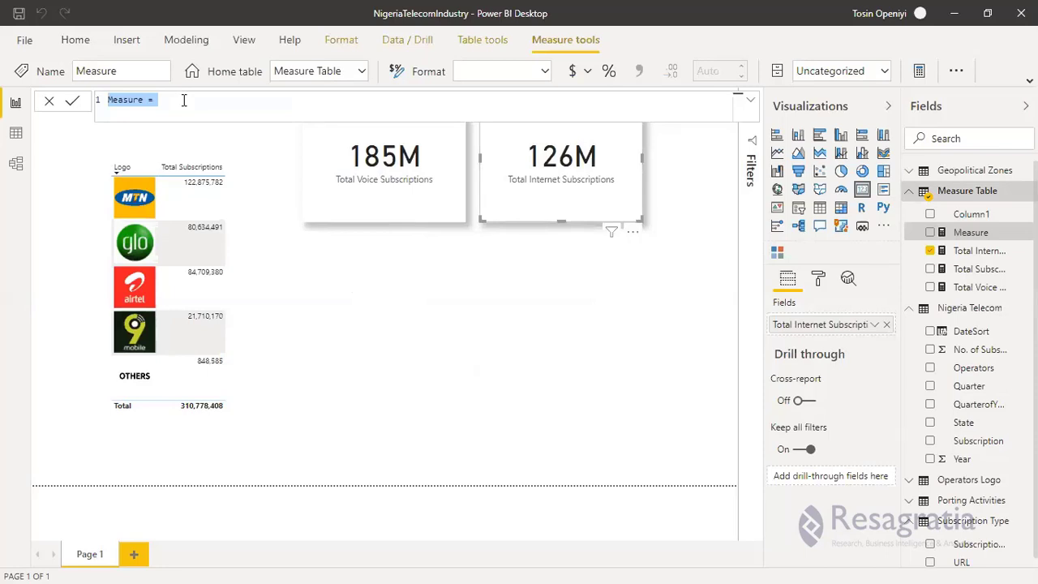
text(%)
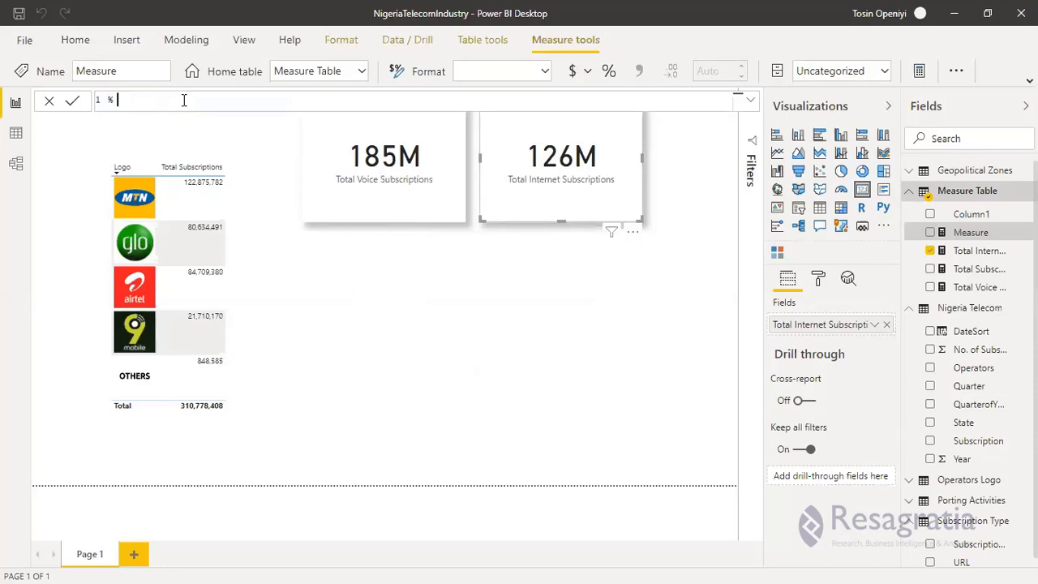
text( Voice Subscriptions = DIVIDE()
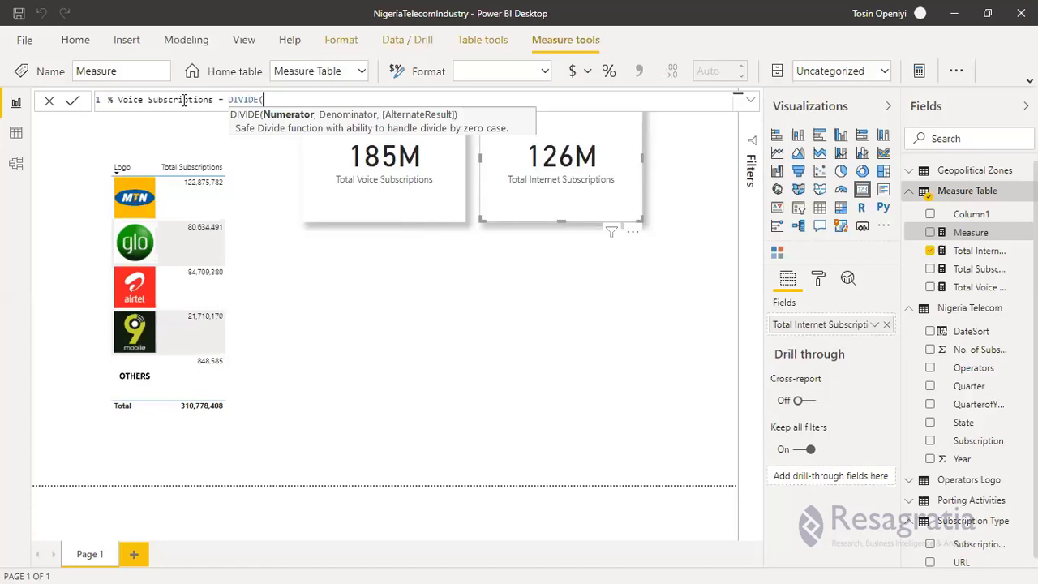
- Complete the DIVIDE formula with [Total Voice Subscriptions] as numerator and [Total Subscriptions] as denominator, and commit the measure
text(Vo)
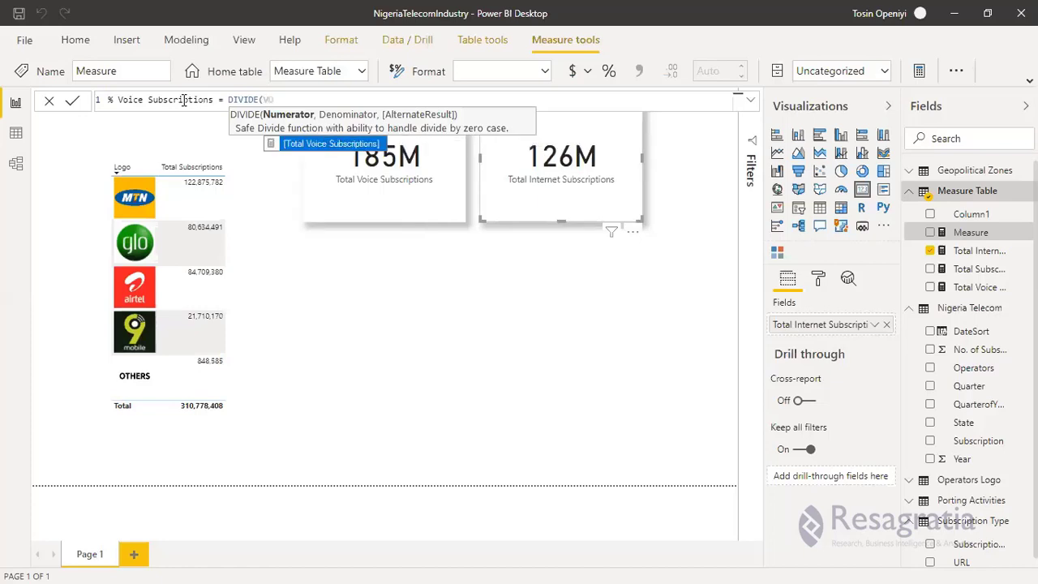
key(Tab)
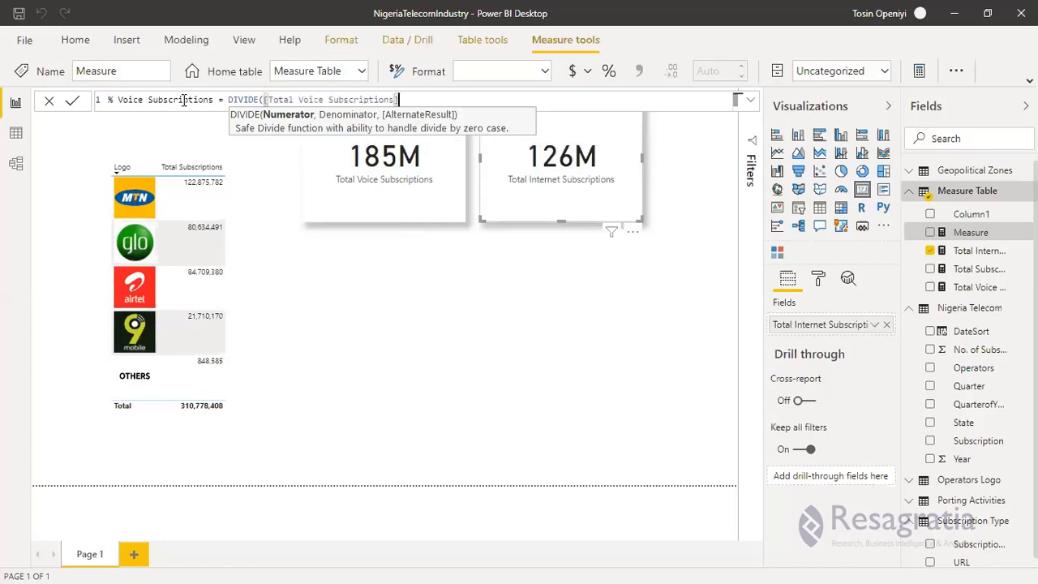
text(,)
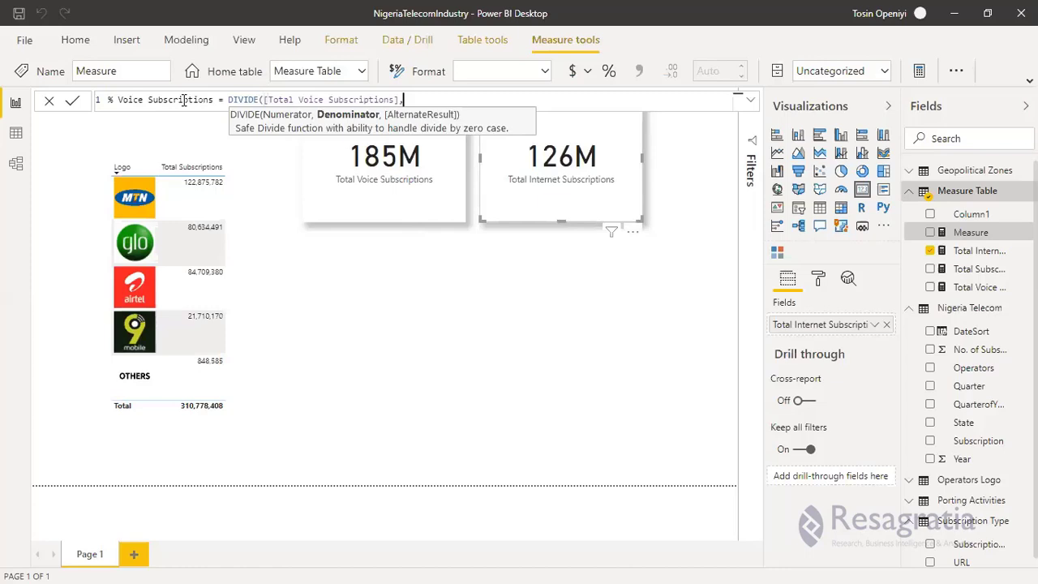
text(TO)
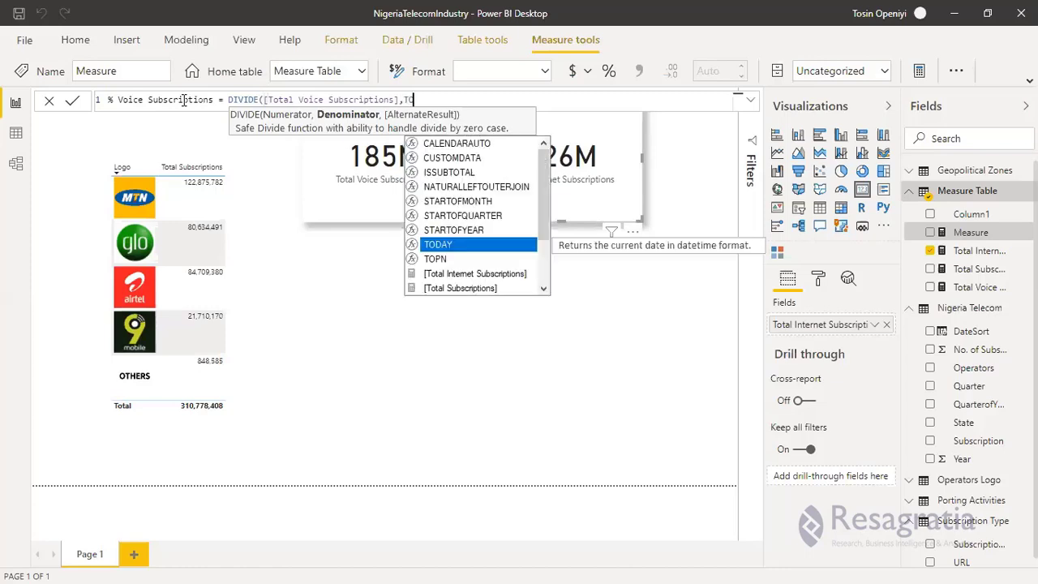
key(Down)
key(Down)
key(Down)
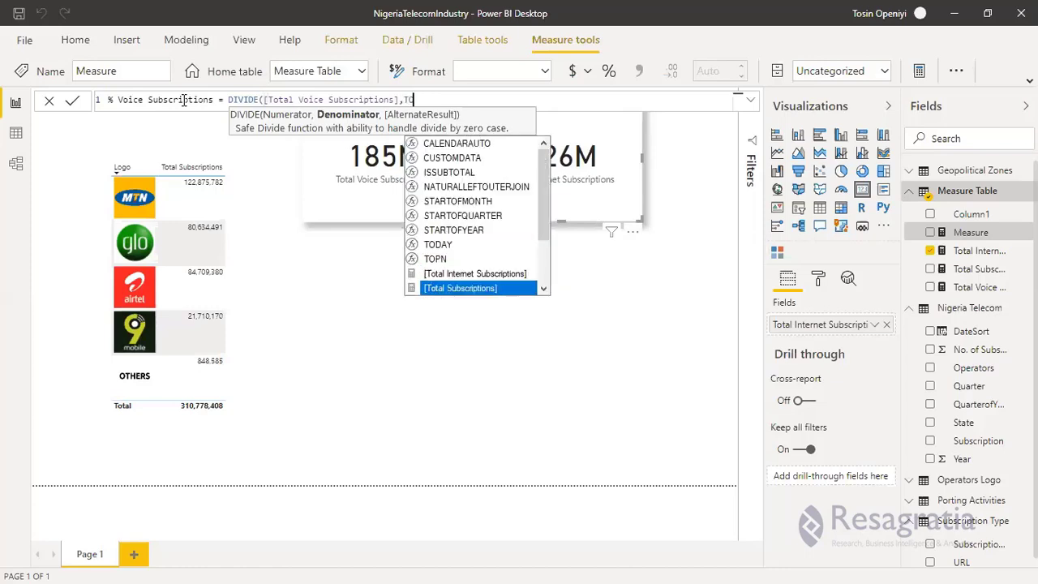
key(Tab)
text())
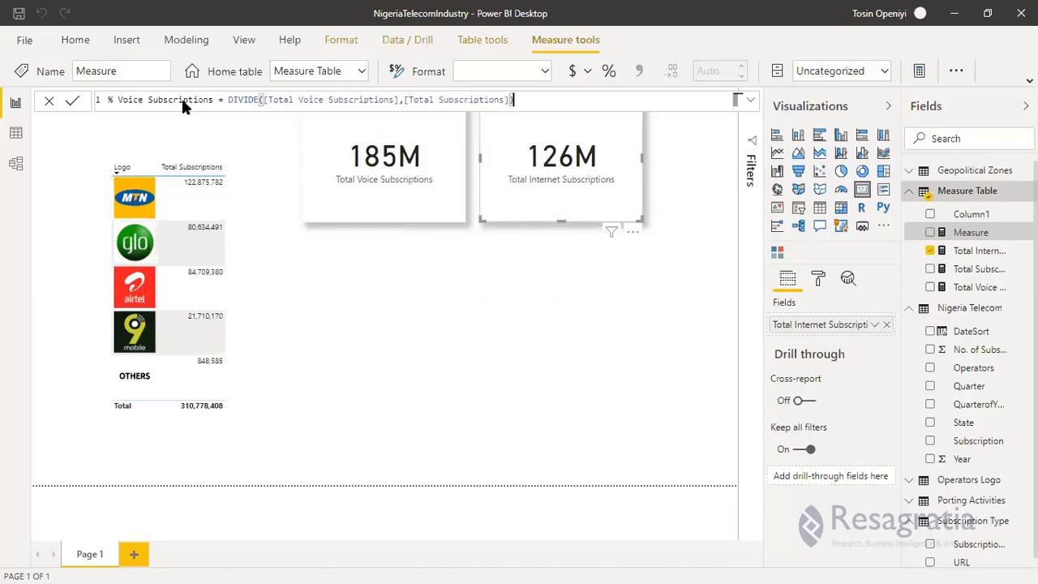
key(Return)
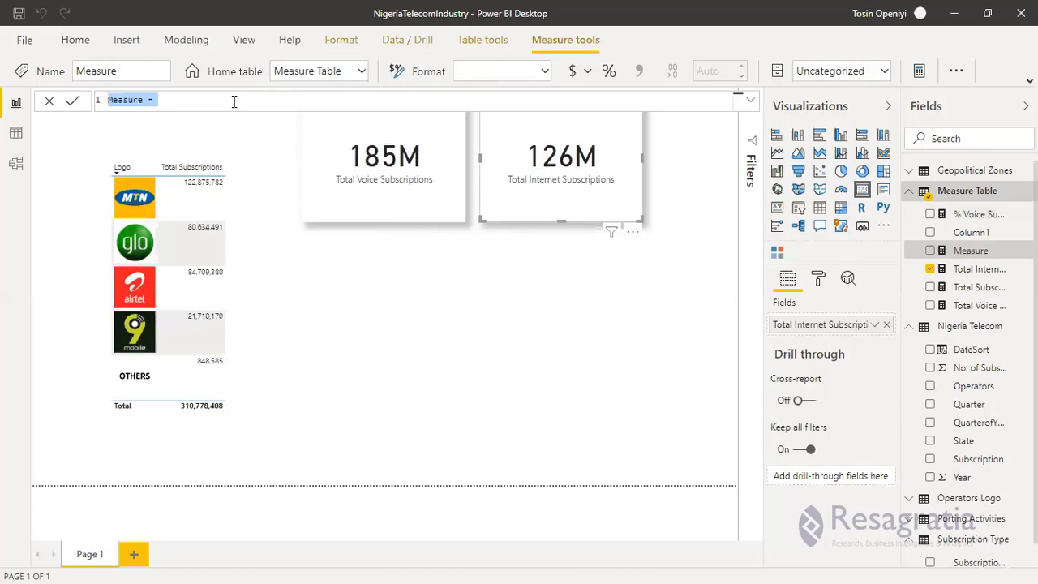
- Name the new measure % Internet Subscriptions and start its formula with the DIVIDE function
text(%INTER)
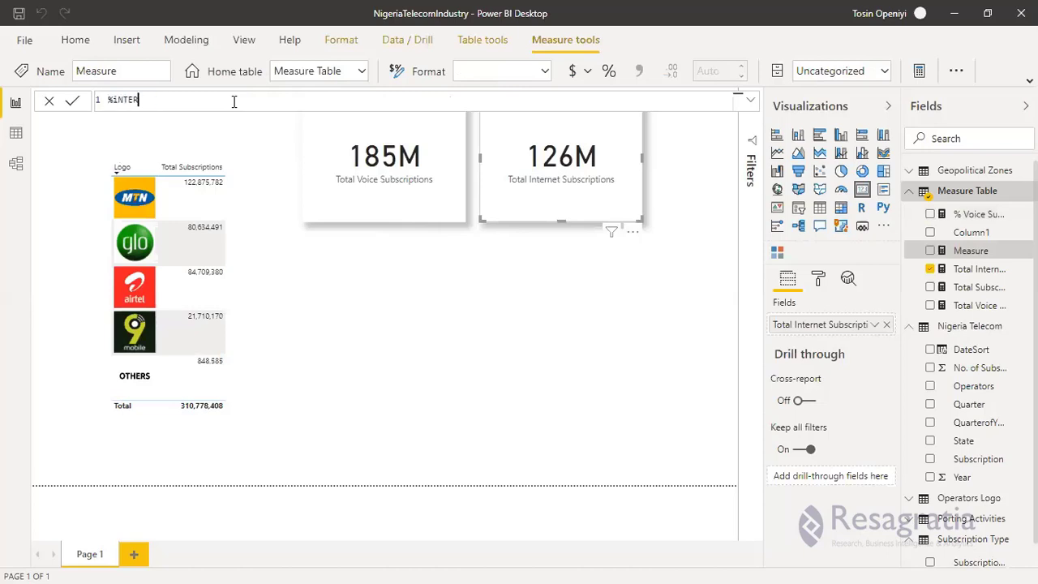
key(BackSpace)
key(BackSpace)
key(BackSpace)
key(BackSpace)
key(BackSpace)
text([)
text(nter)
text(net S)
text(ubs)
text(cri)
text(ptions)
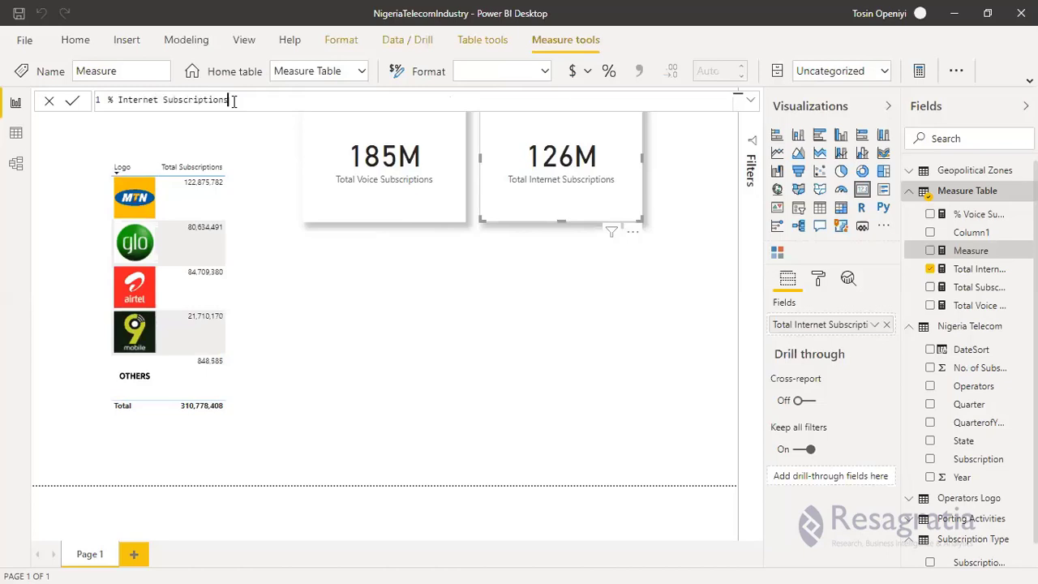
text( = DIV)
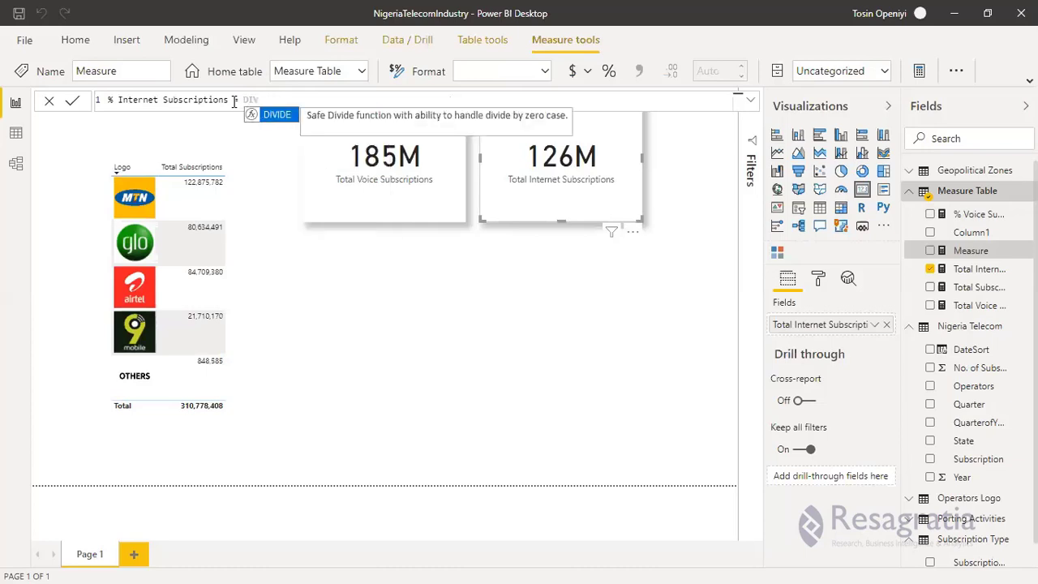
key(Tab)
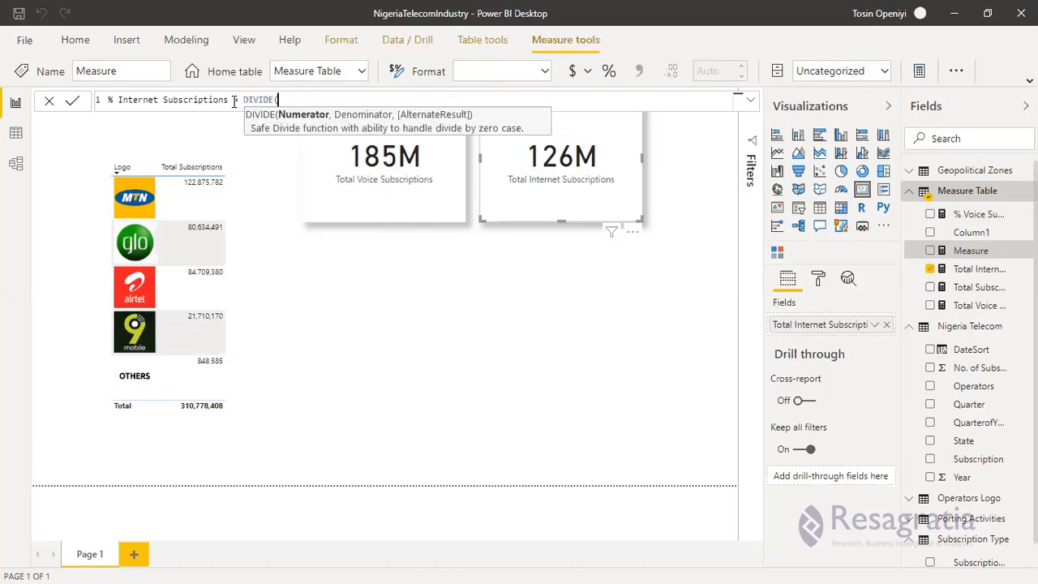
- Complete the DIVIDE formula with [Total Internet Subscriptions] as numerator and [Total Subscriptions] as denominator, and commit the measure
text(INT)
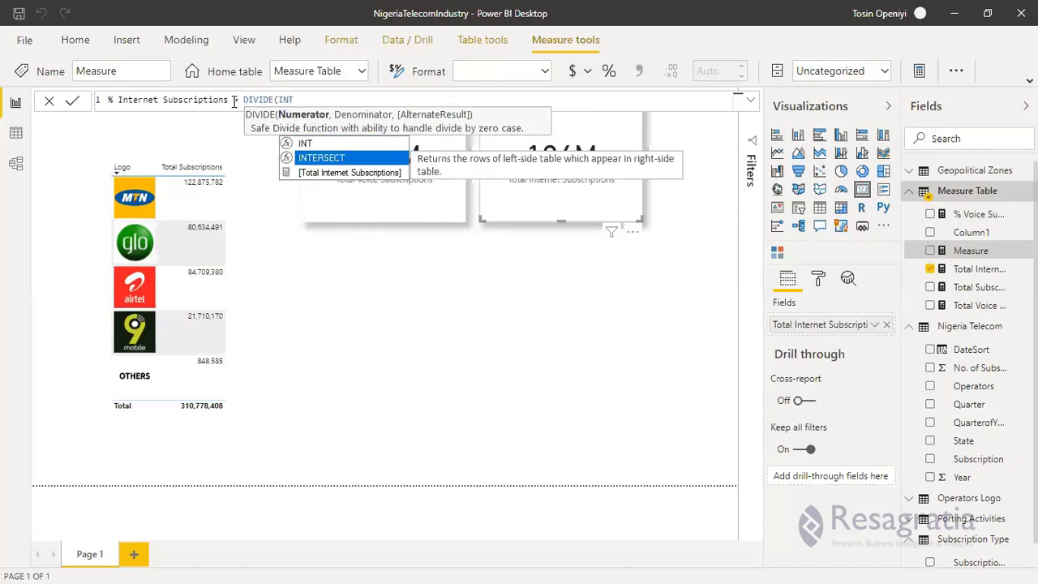
key(Down)
key(Tab)
text(,)
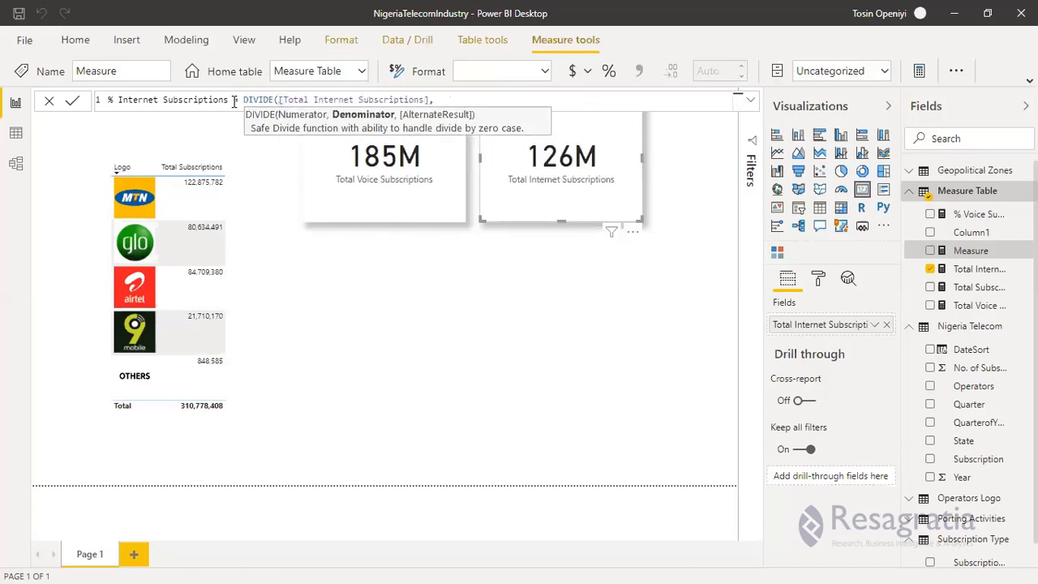
text(TOT)
key(Down)
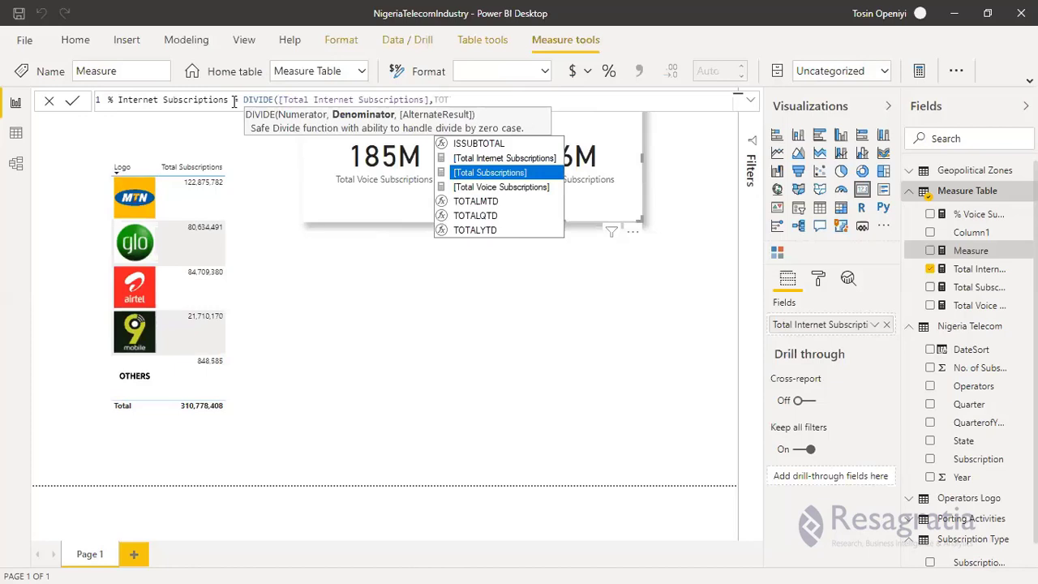
key(Tab)
text())
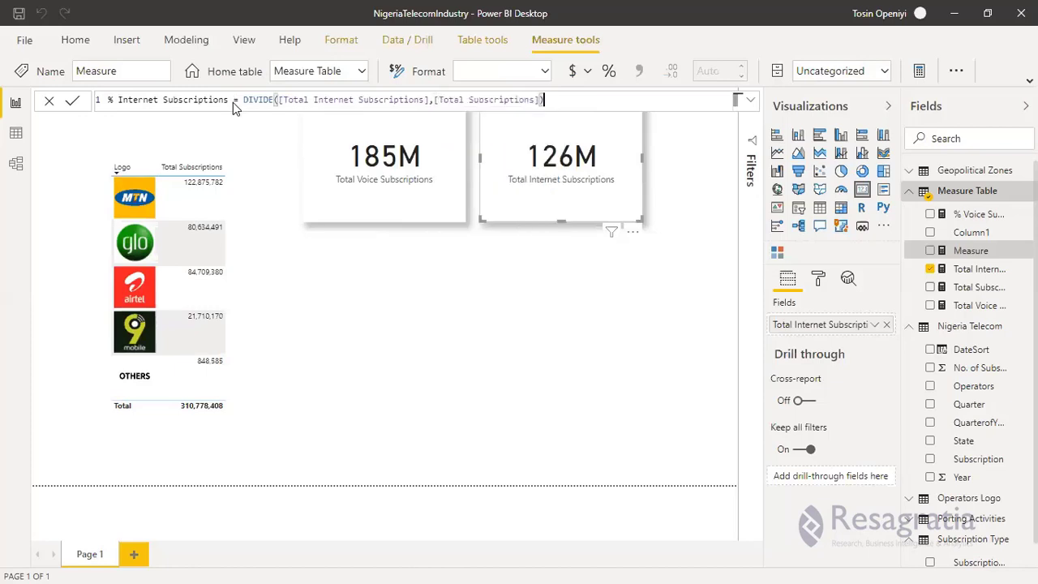
key(Return)
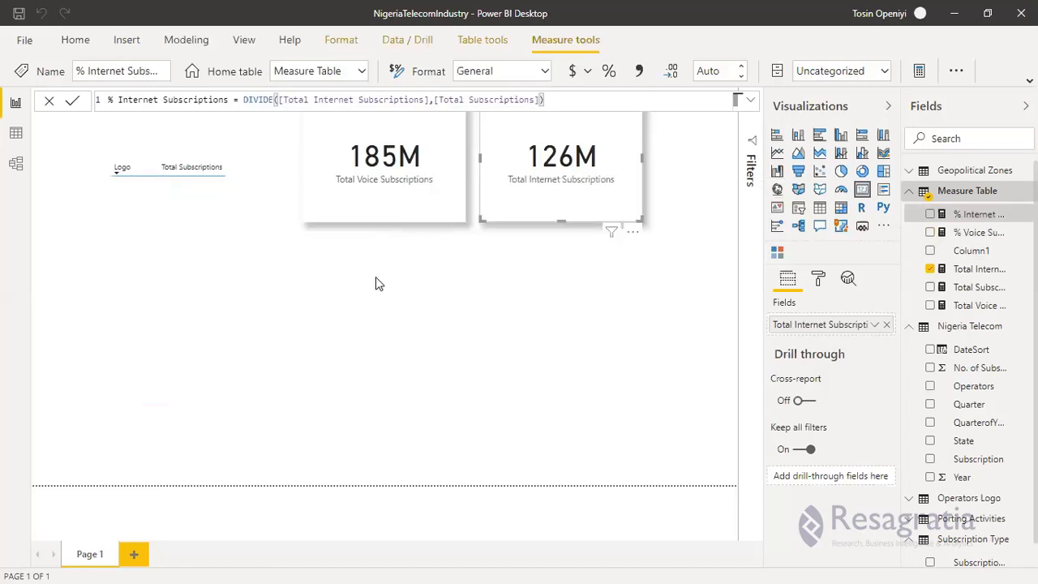
click(363, 230)
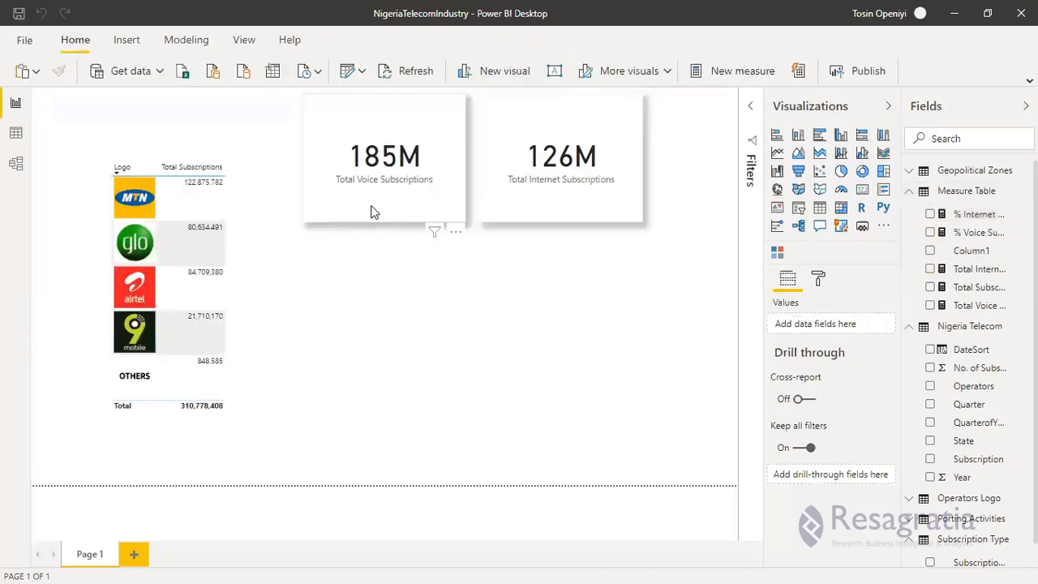
- Duplicate the Total Voice Subscriptions card twice and align the copies in a second row beneath the voice and internet cards
click(372, 211)
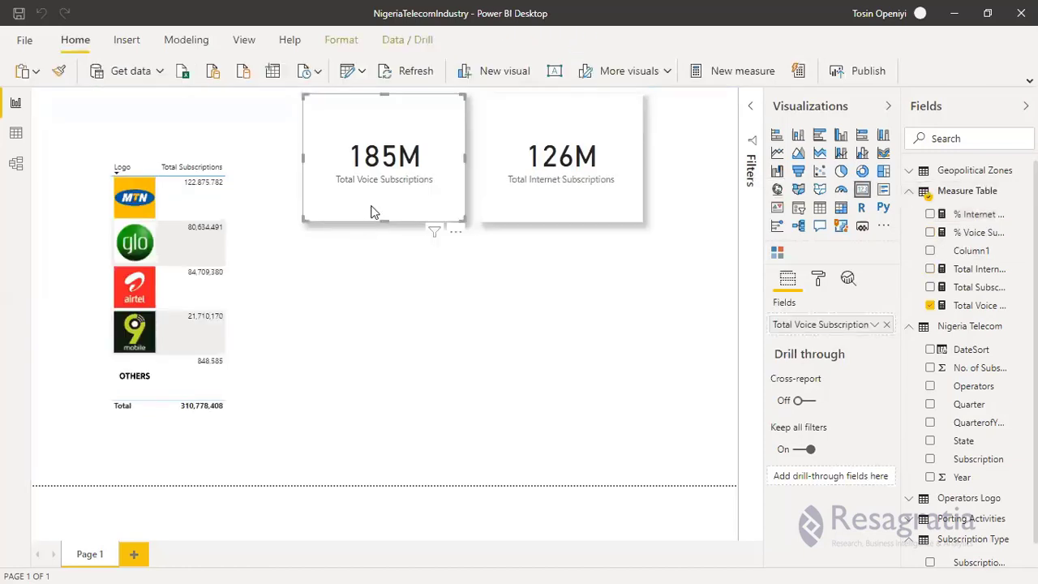
drag(372, 212, 383, 223)
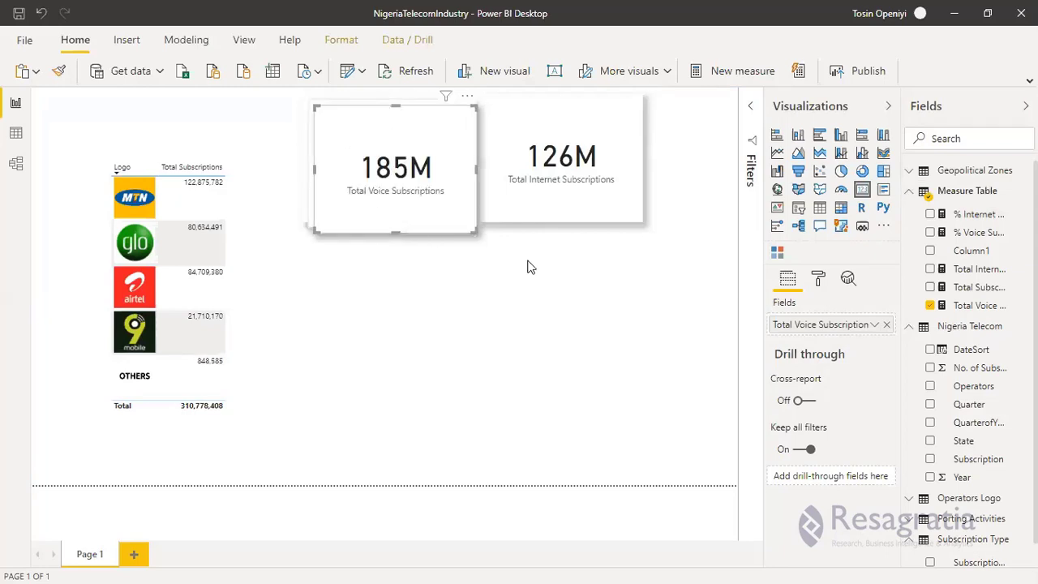
key(ctrl+c)
key(ctrl+v)
drag(521, 269, 549, 270)
click(372, 111)
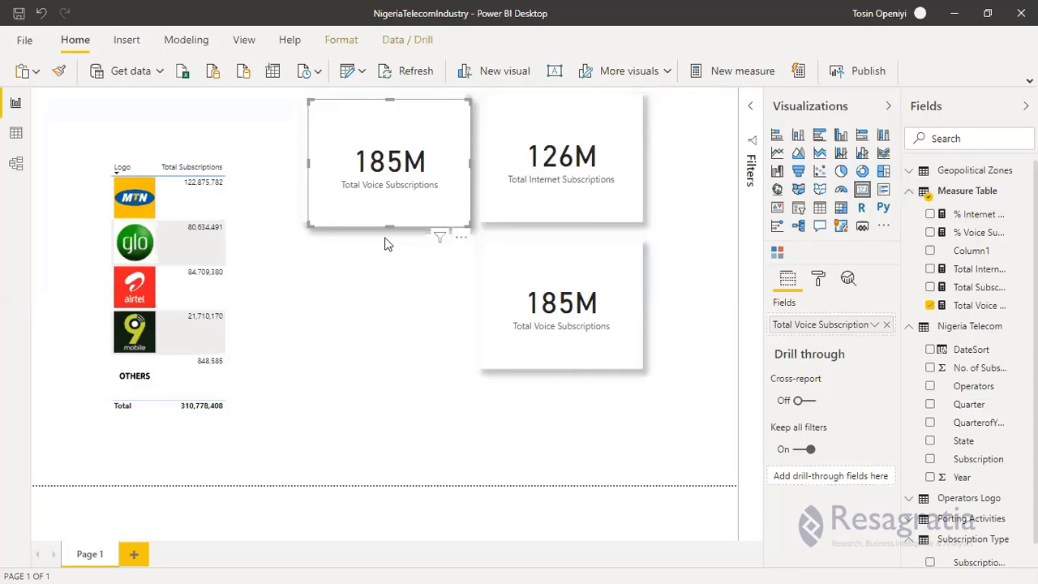
key(ctrl+v)
drag(387, 245, 449, 288)
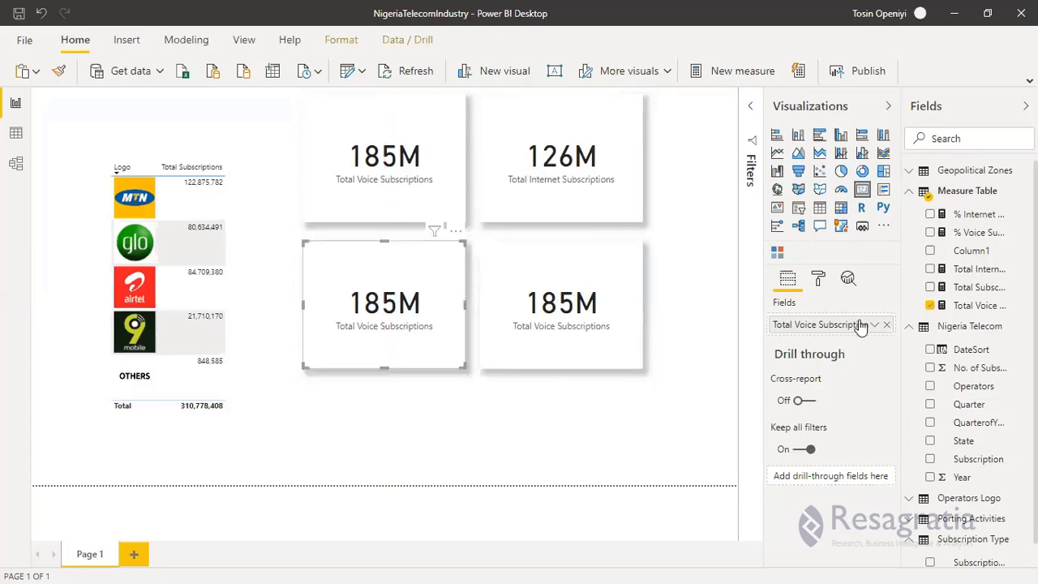
- Show % Voice Subscriptions in the copied card beneath the voice total and format that measure as a percentage with 0 decimal places
drag(892, 333, 865, 344)
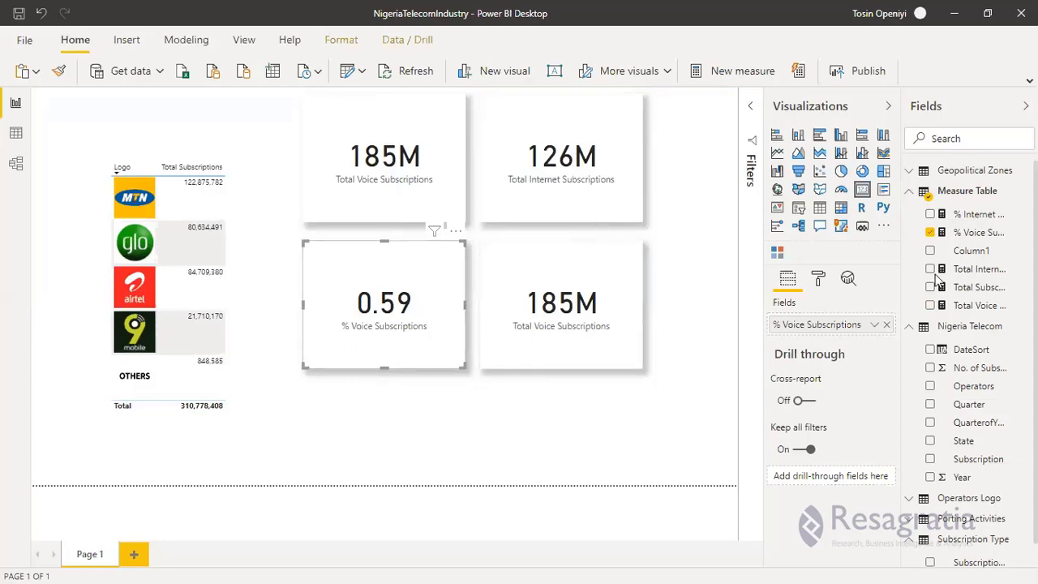
click(978, 232)
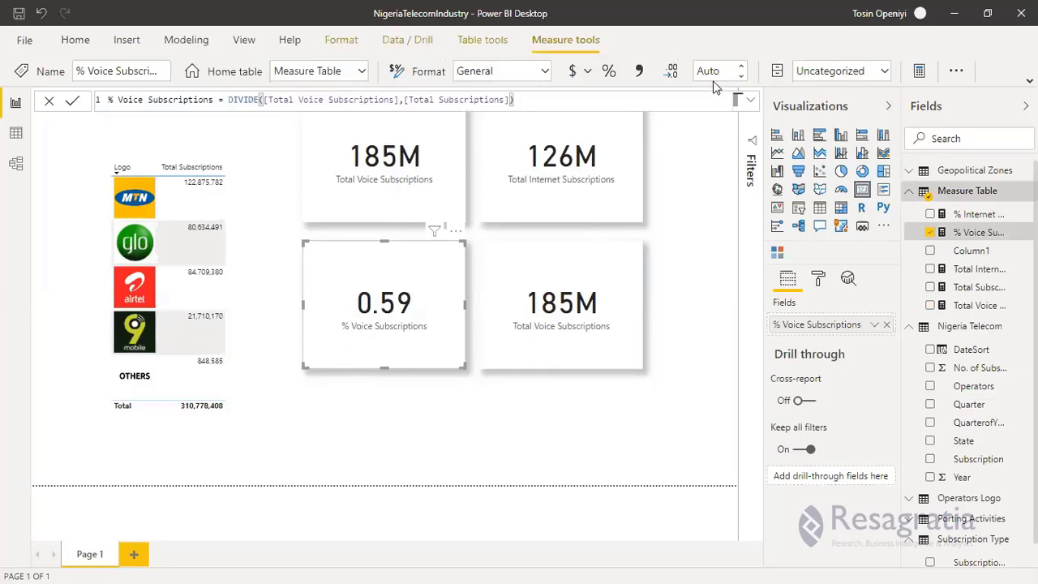
click(609, 70)
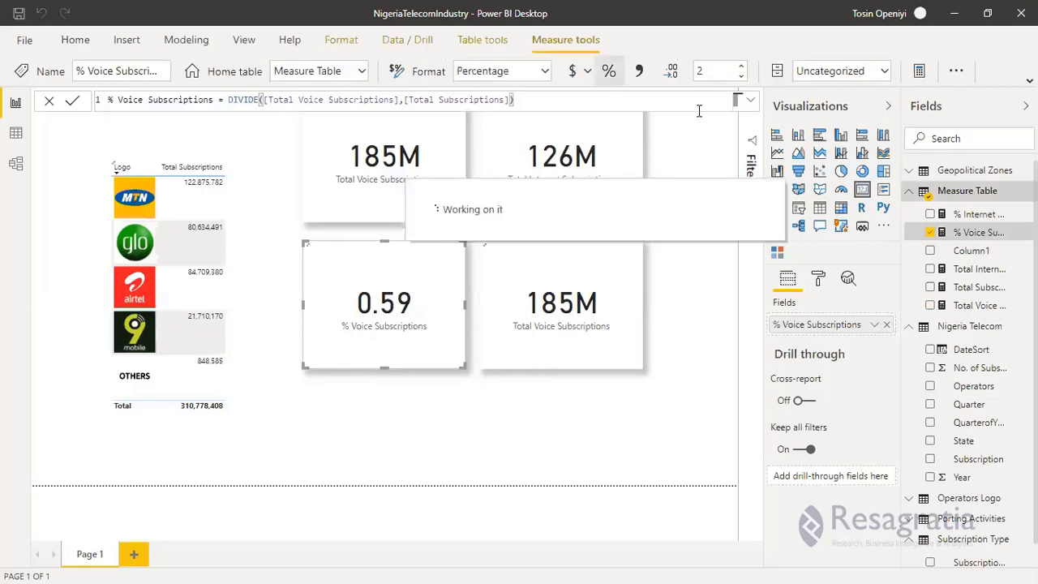
click(741, 78)
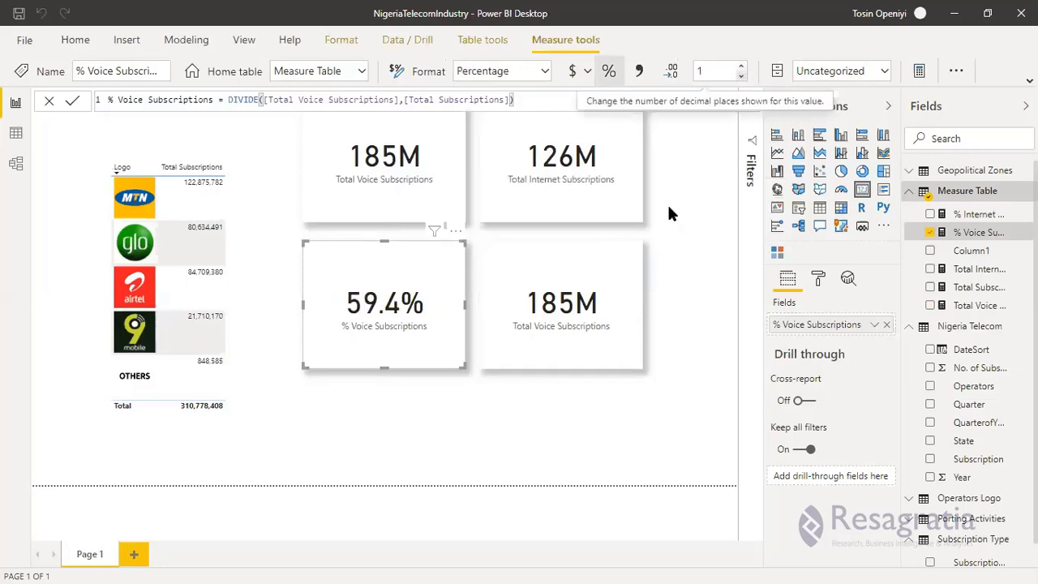
click(740, 77)
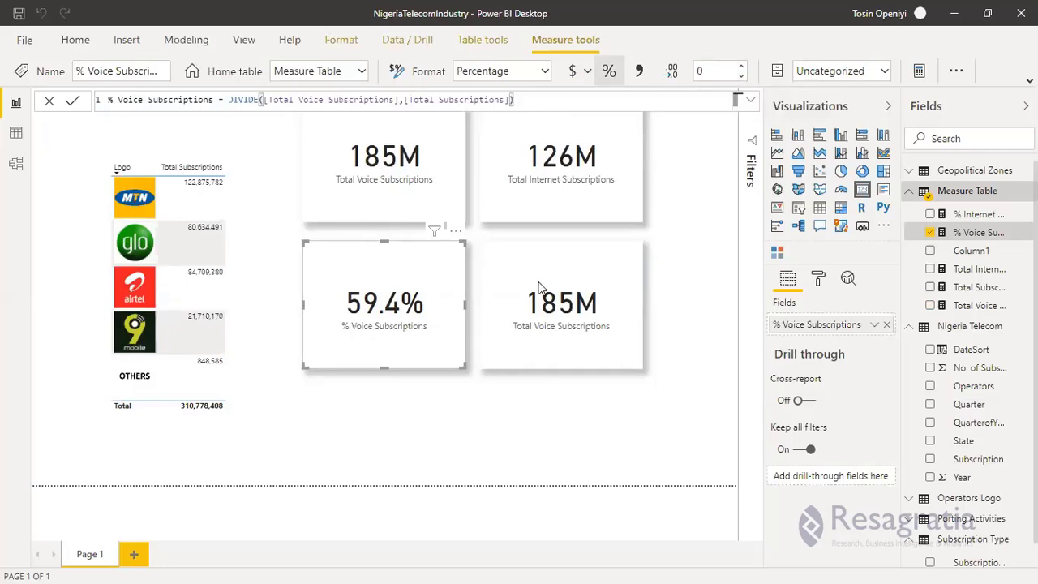
- Show % Internet Subscriptions in the copied card beneath the internet total and format that measure as a percentage with 0 decimal places
click(583, 262)
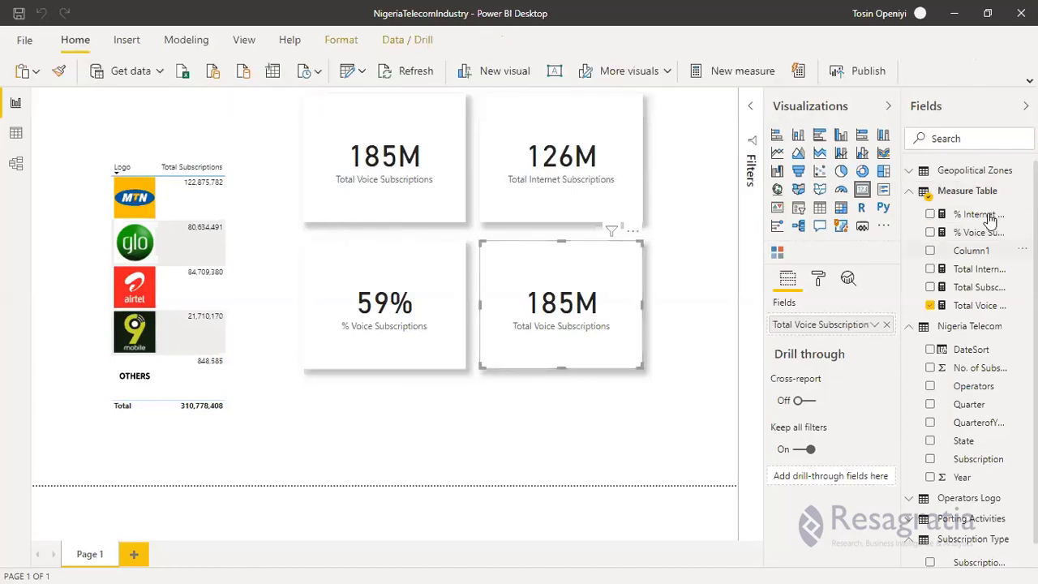
drag(991, 216, 836, 337)
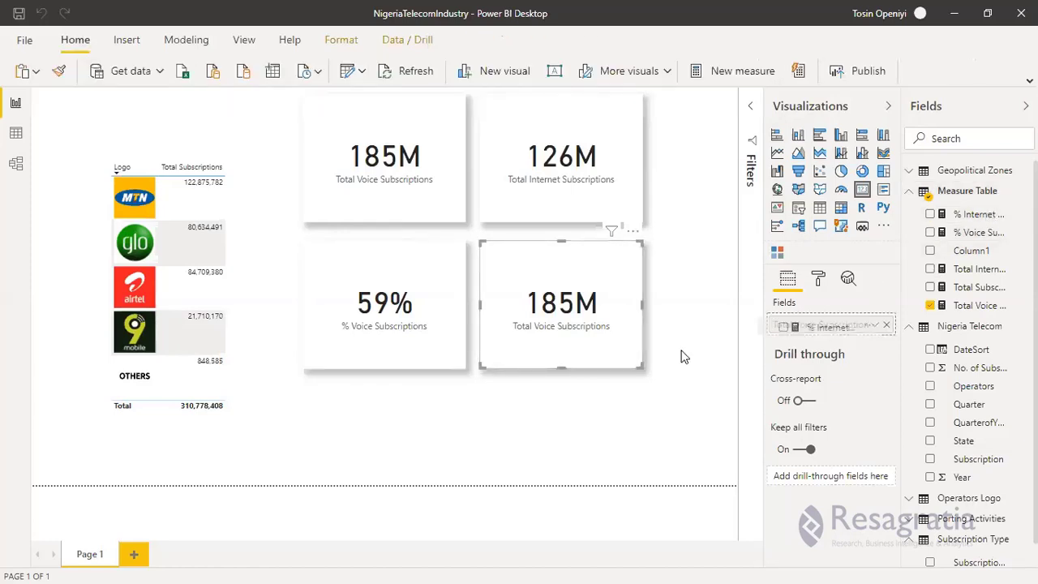
click(976, 217)
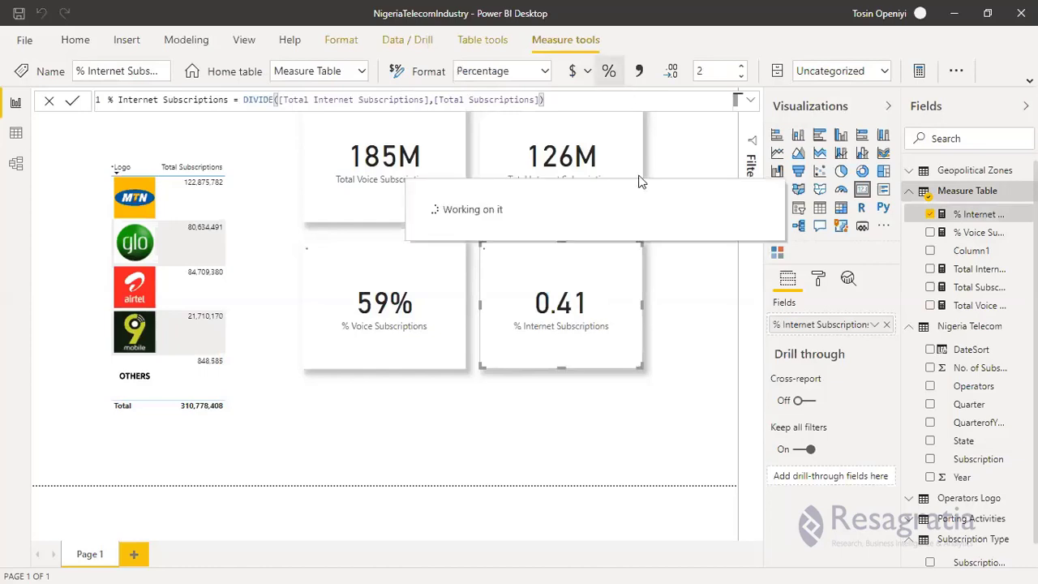
click(742, 78)
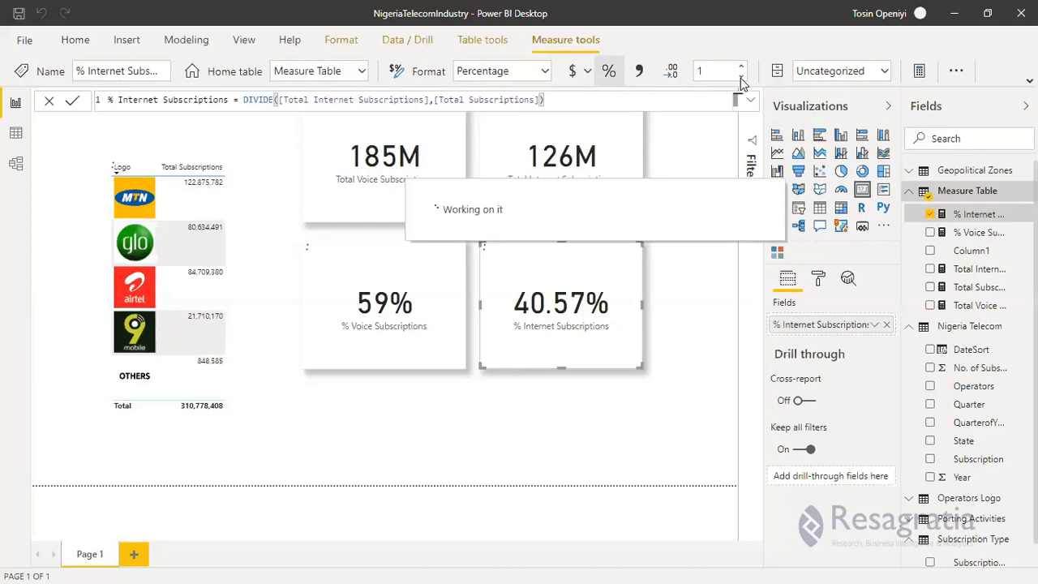
click(740, 76)
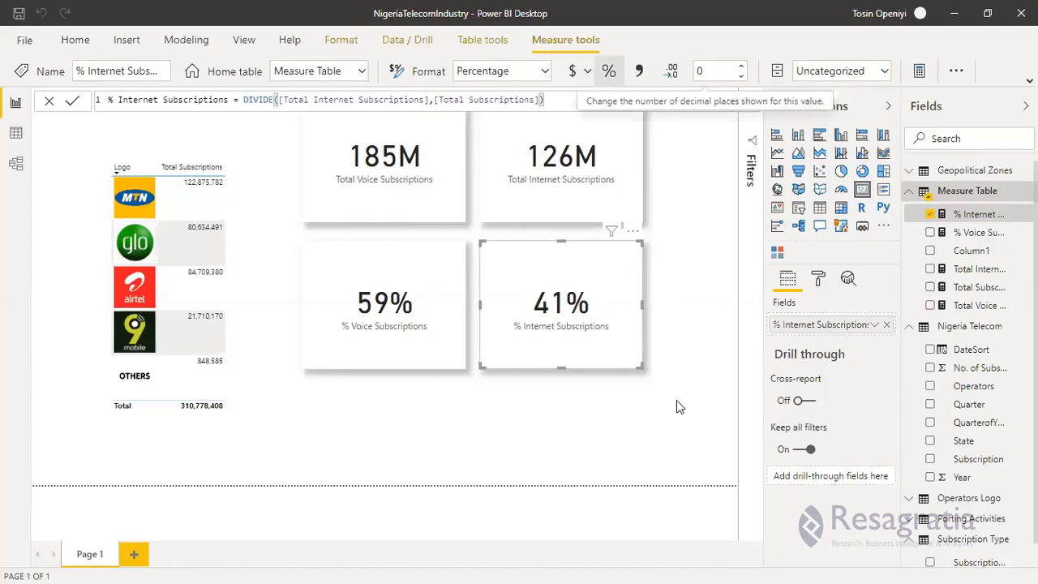
click(704, 195)
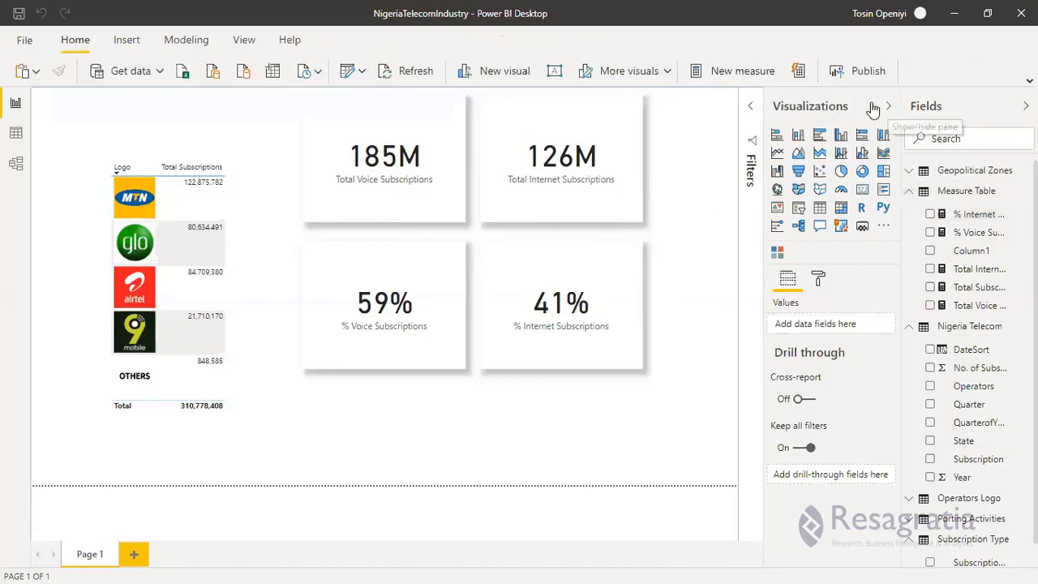
- Collapse the Visualizations pane and move the operator logo table to the upper-left corner of the report page
click(874, 107)
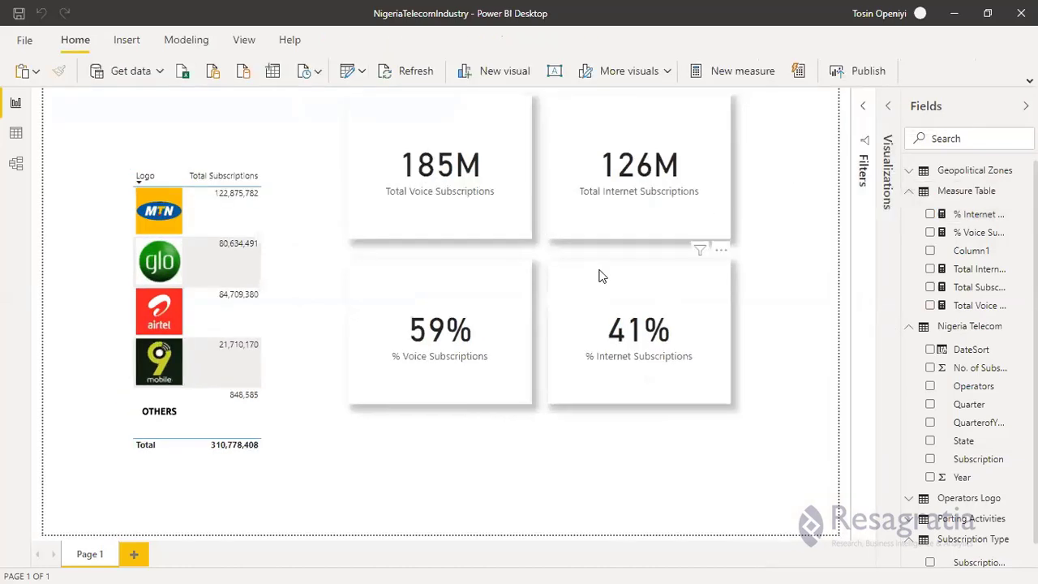
click(174, 174)
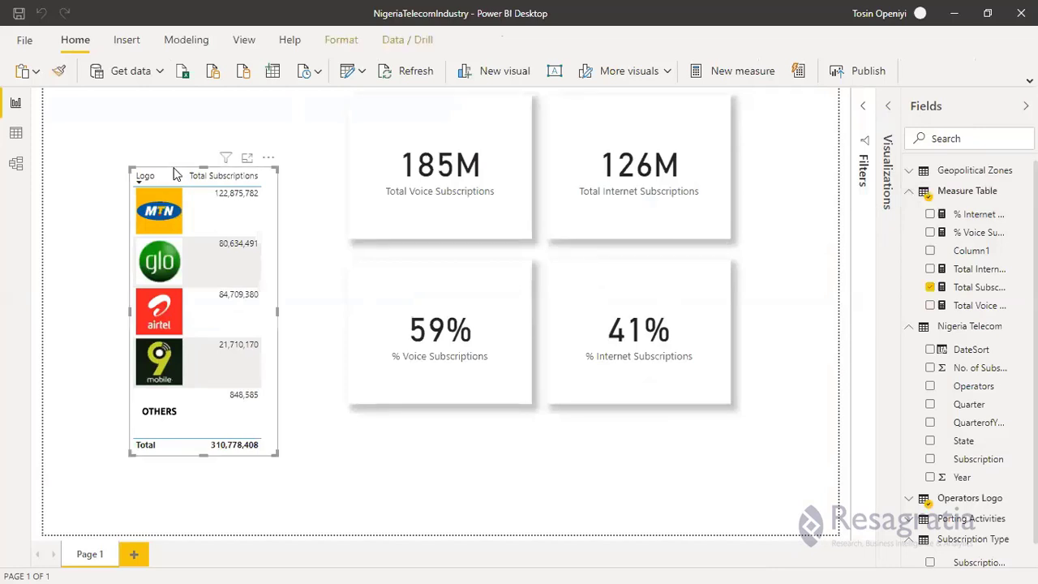
drag(174, 174, 113, 105)
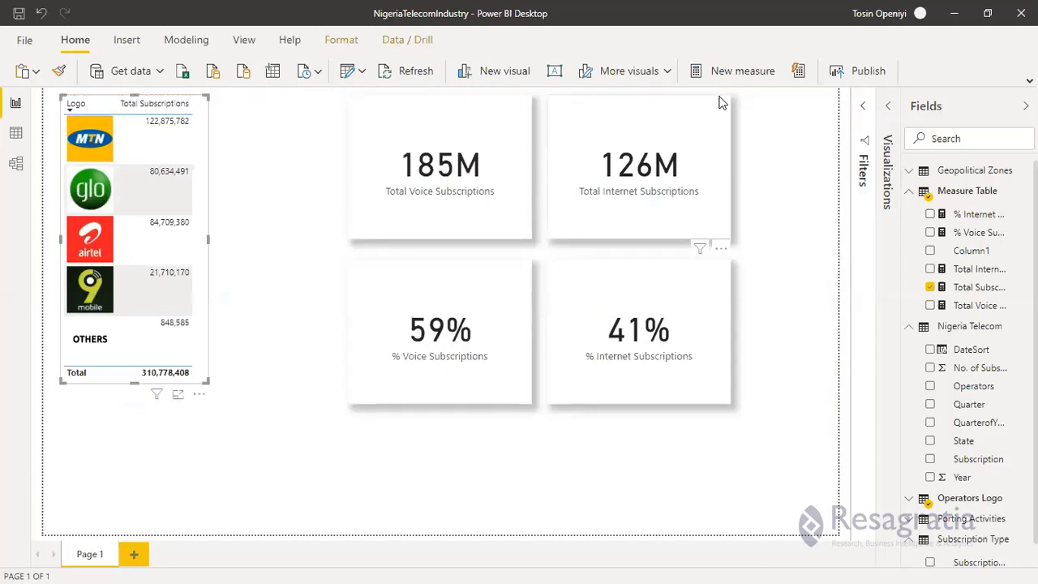
- Shrink the Total Internet and Total Voice Subscriptions cards and place them side by side in the page's upper-right corner
drag(712, 107, 773, 107)
drag(655, 235, 704, 224)
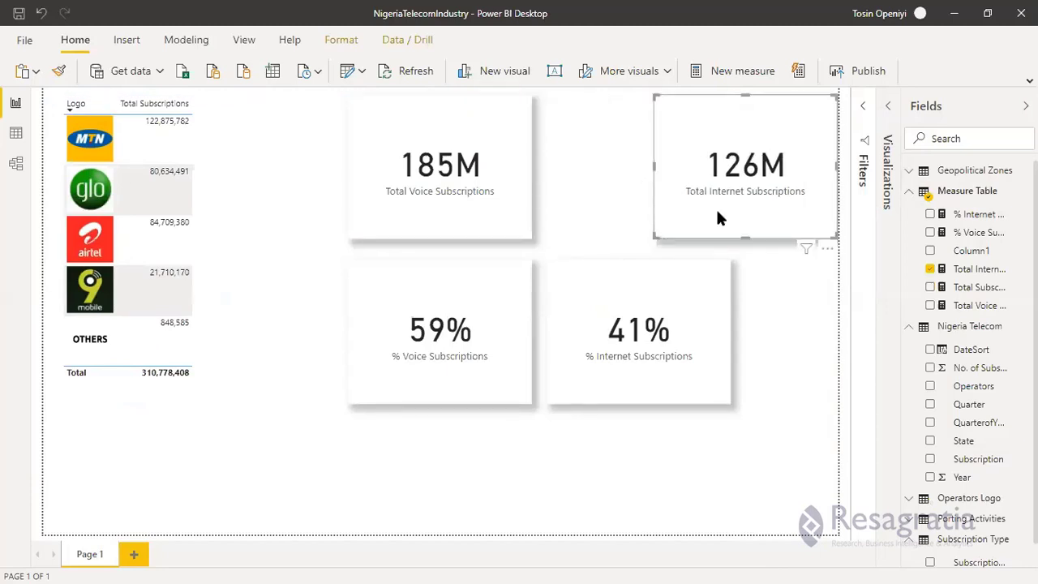
drag(699, 178, 684, 180)
drag(457, 114, 595, 118)
drag(632, 218, 661, 180)
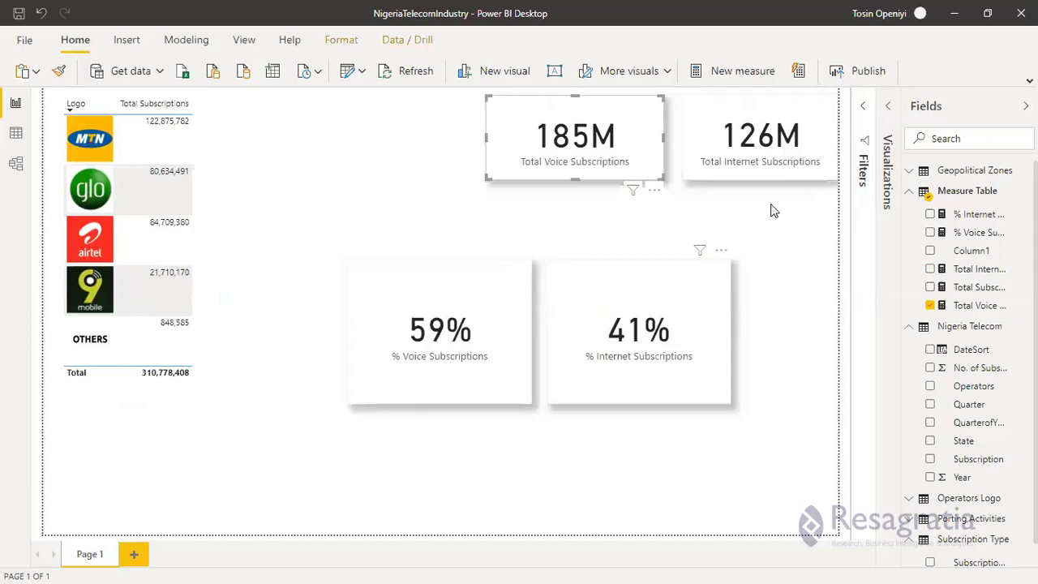
- Move the % Internet and % Voice Subscriptions cards beneath their matching total cards and shrink them to the same size
drag(619, 283, 654, 321)
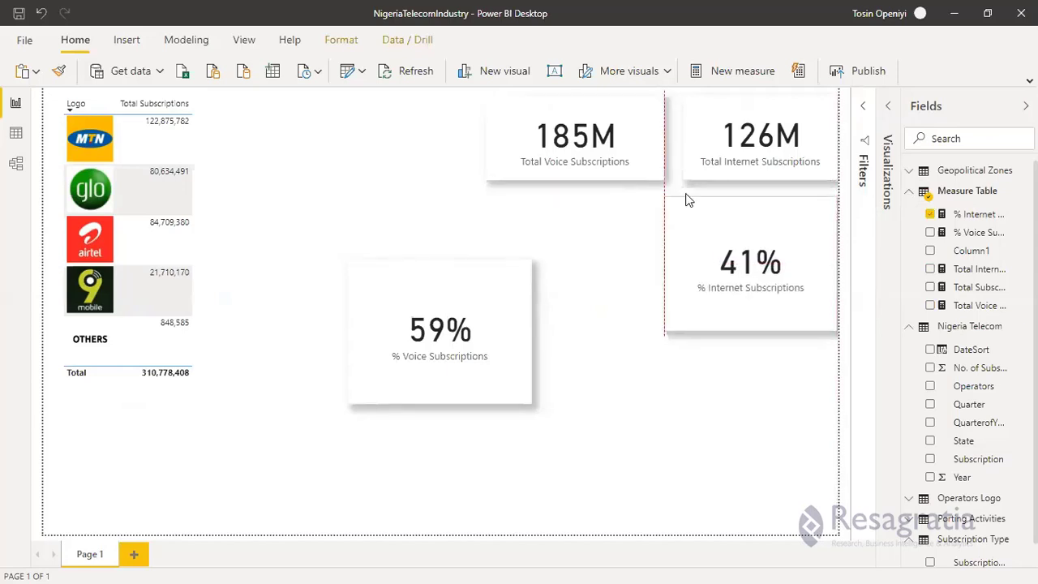
drag(654, 331, 691, 273)
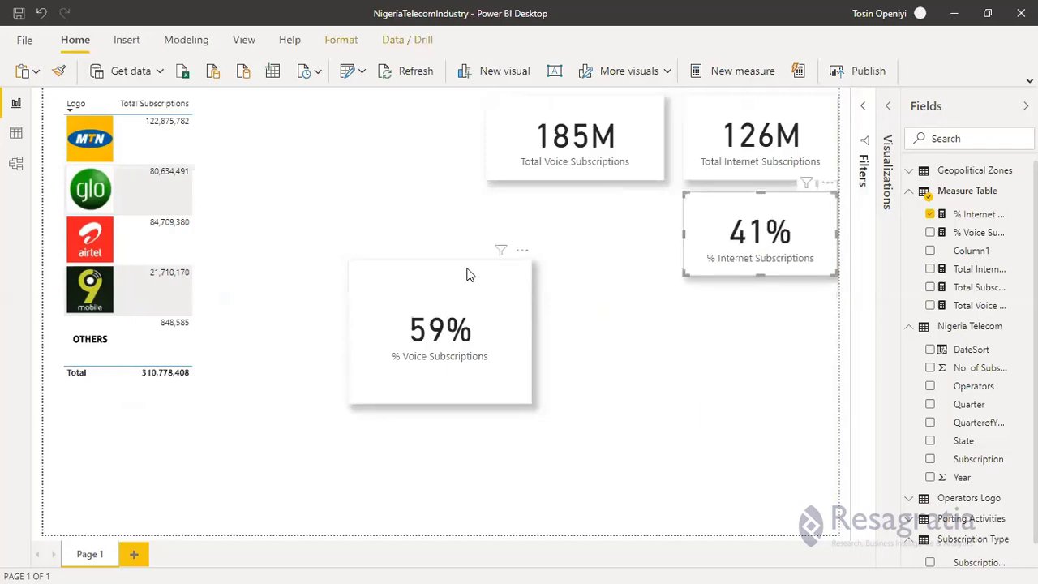
drag(466, 274, 596, 213)
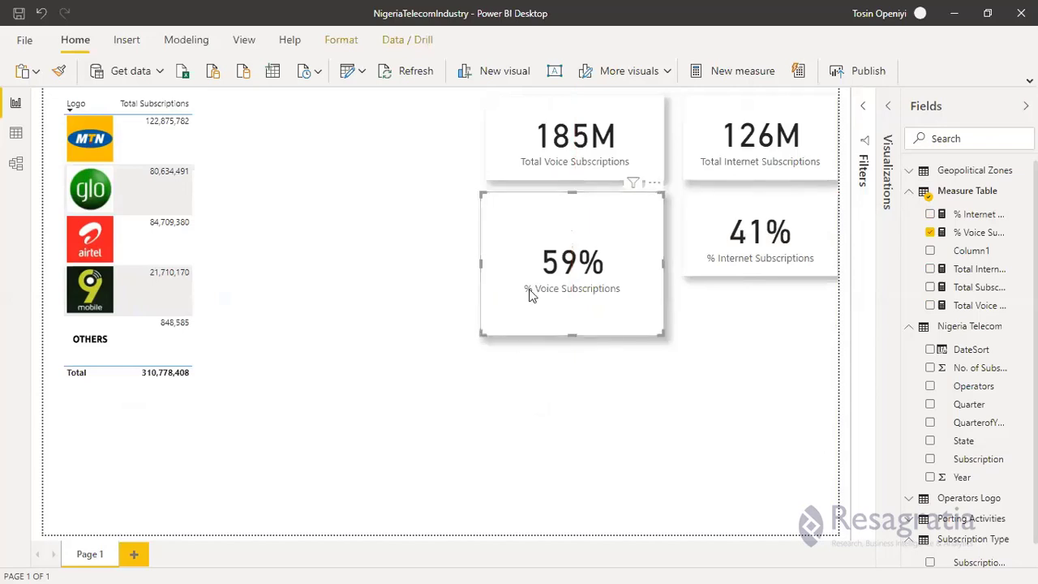
drag(482, 333, 494, 277)
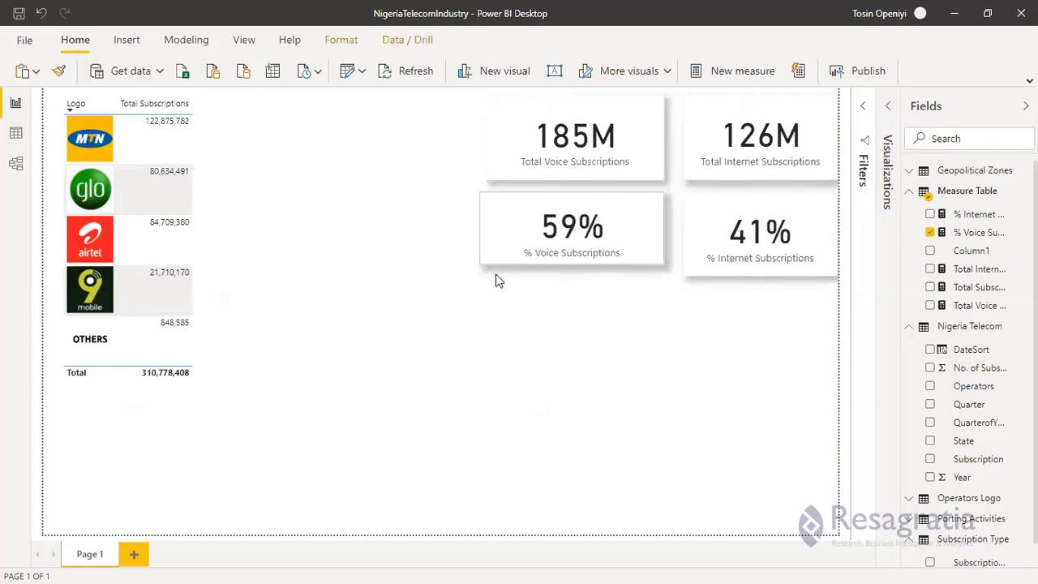
click(403, 335)
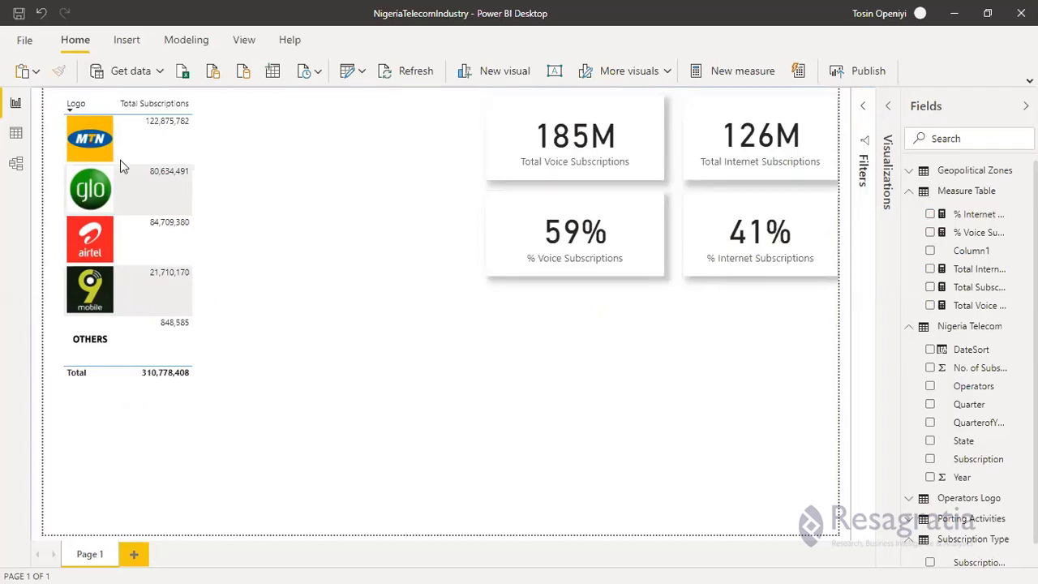
- Collapse the Nigeria Telecom, Measure Table and Subscription Type tables in the field list
click(908, 329)
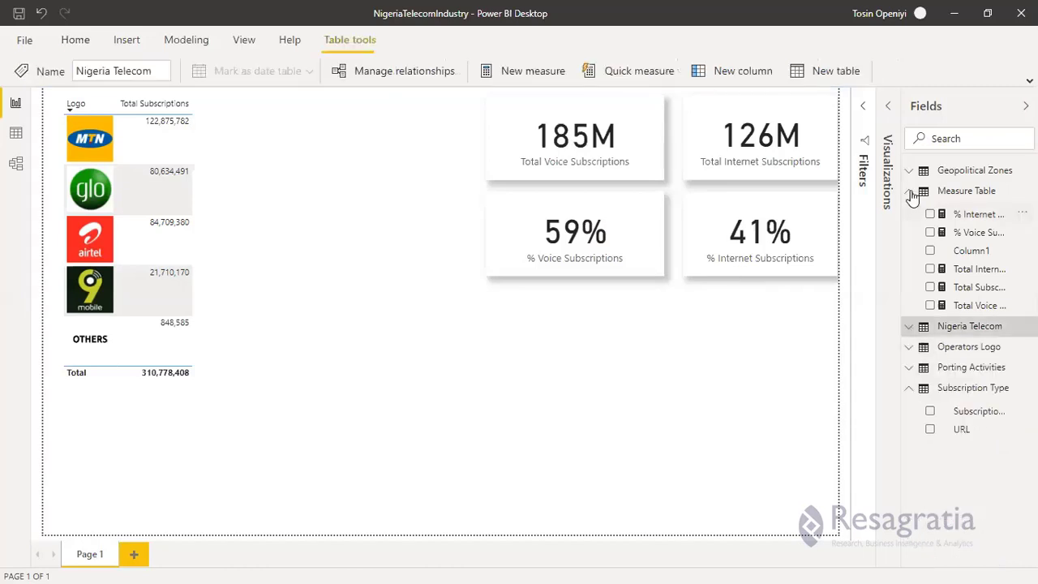
click(909, 192)
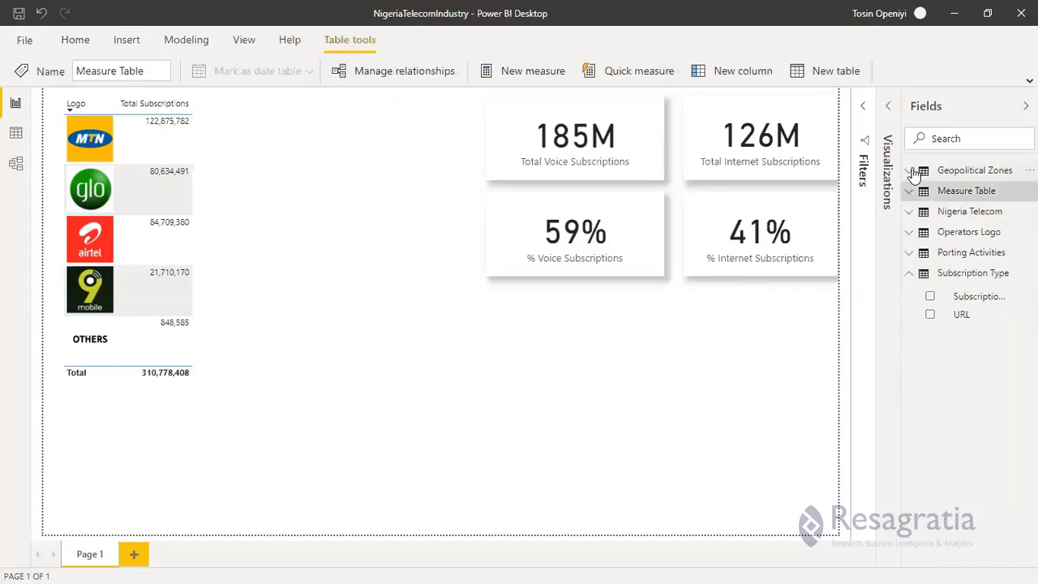
click(909, 274)
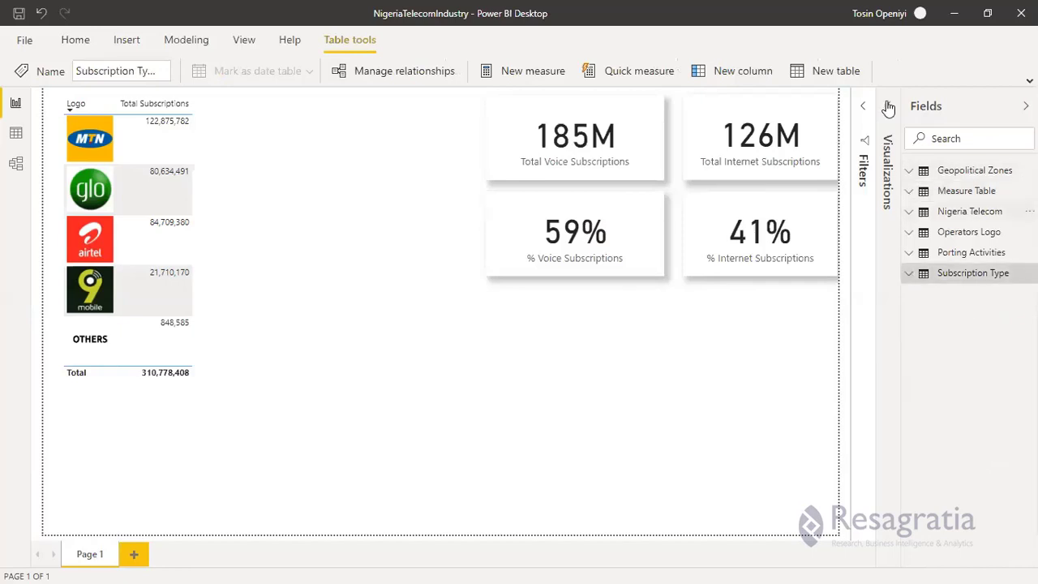
- Insert a line chart across the lower part of the report page beneath the cards and delete the operator logo table
click(783, 156)
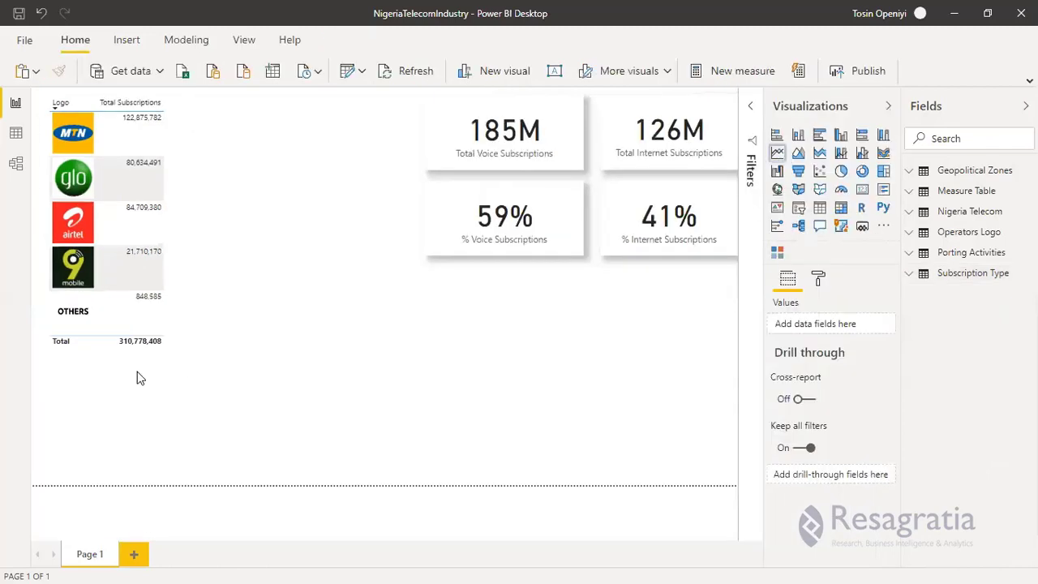
drag(371, 390, 748, 476)
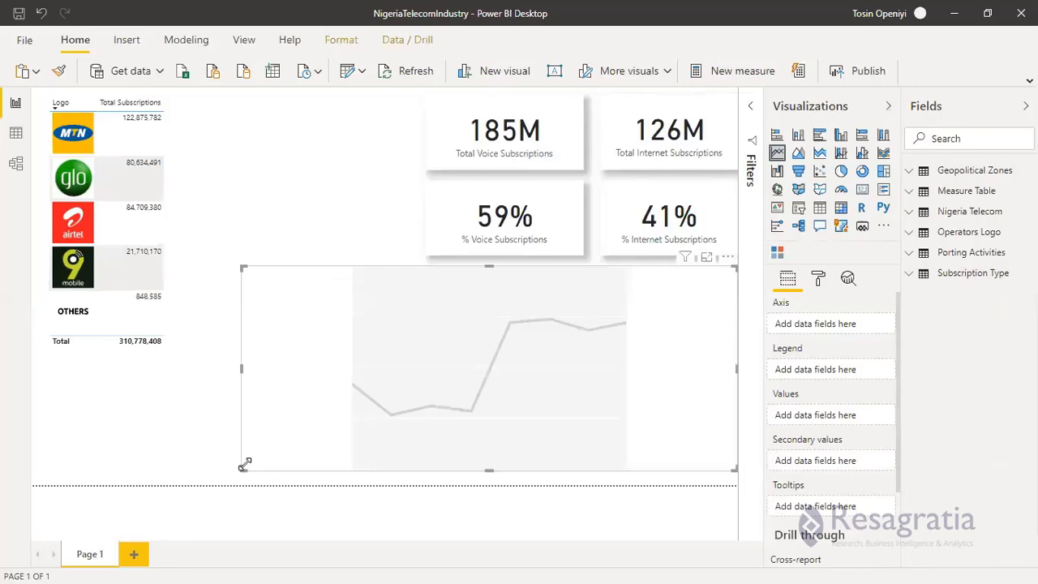
drag(245, 469, 182, 485)
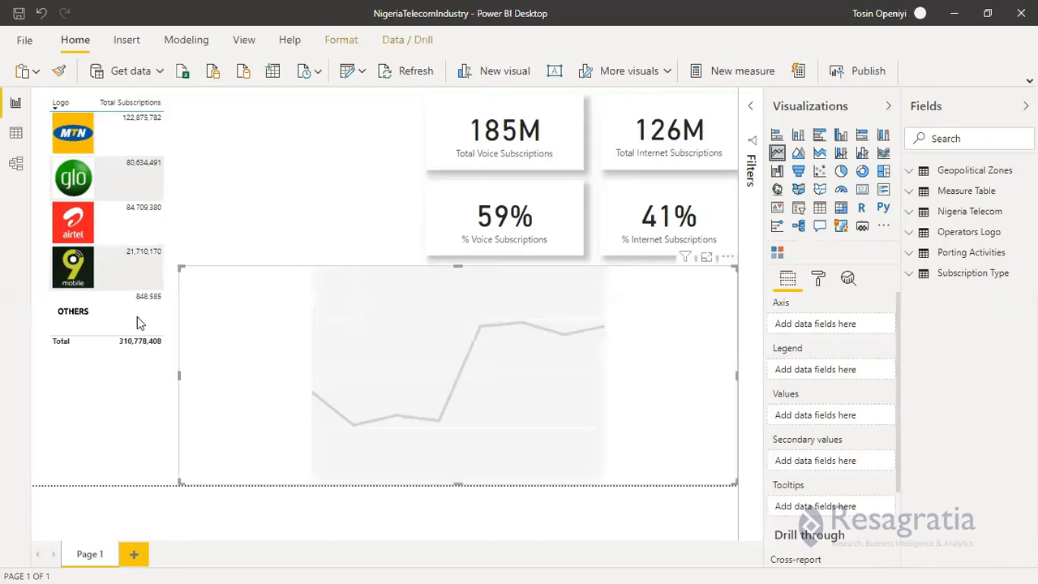
click(162, 186)
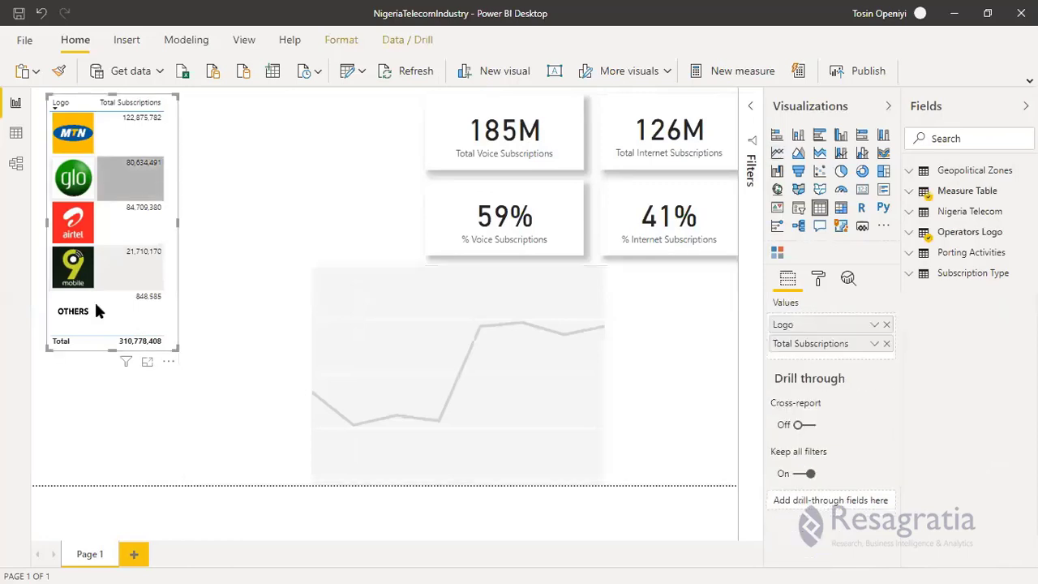
key(Delete)
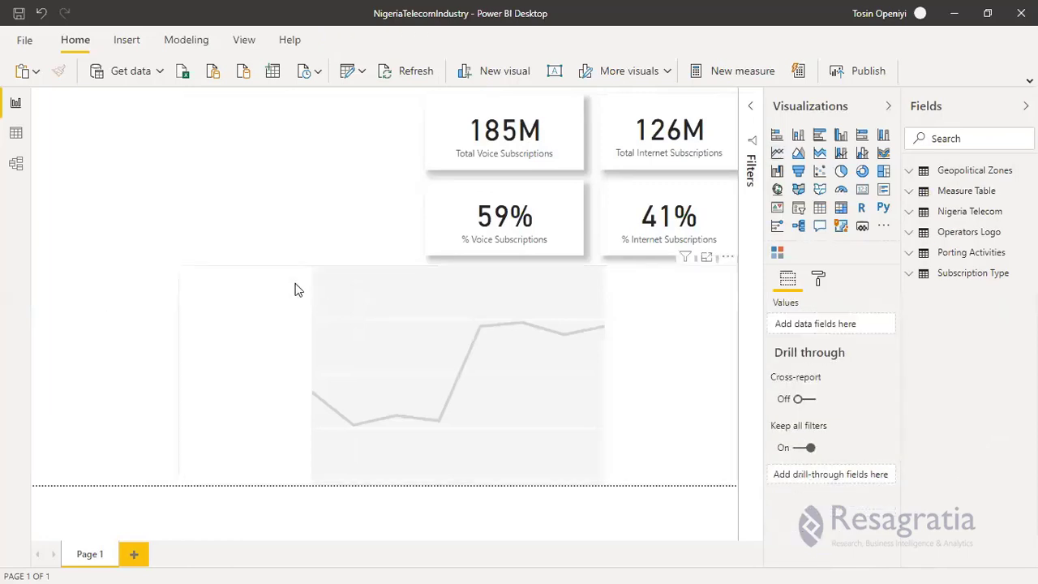
- Add Total Voice Subscriptions and Total Internet Subscriptions as the values of the line chart
click(294, 290)
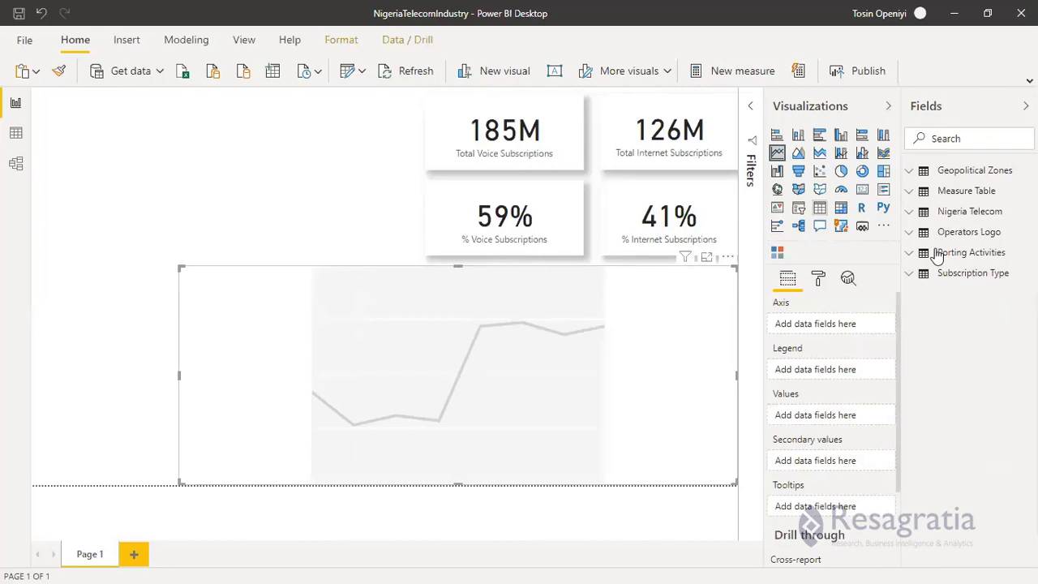
click(913, 194)
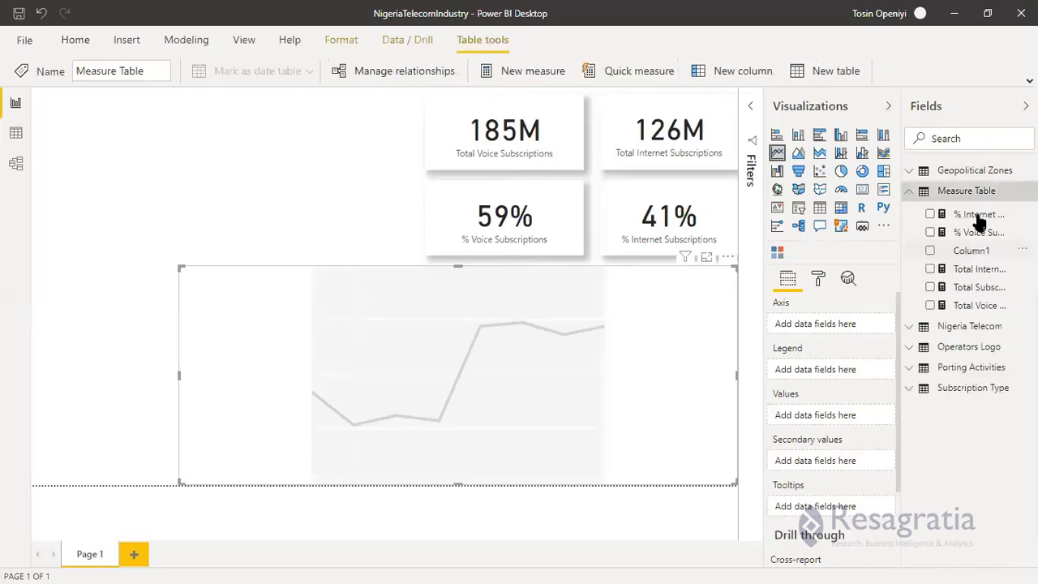
mouse_move(976, 215)
mouse_down()
mouse_move(862, 354)
mouse_move(968, 224)
mouse_up()
drag(977, 275, 819, 438)
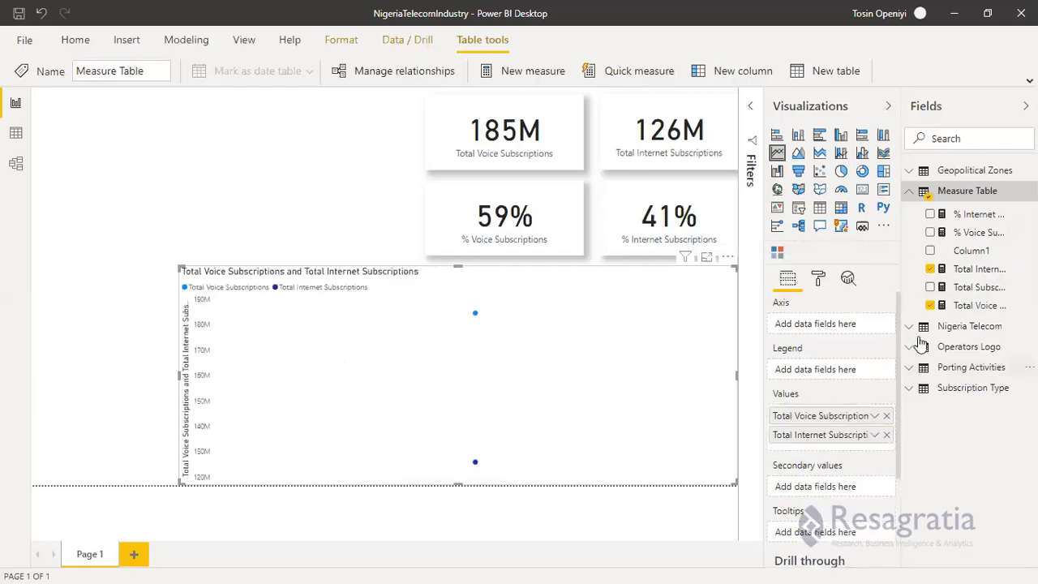
- Plot the line chart with only QuarterofYear on its axis and widen the chart toward the page's left edge
click(909, 192)
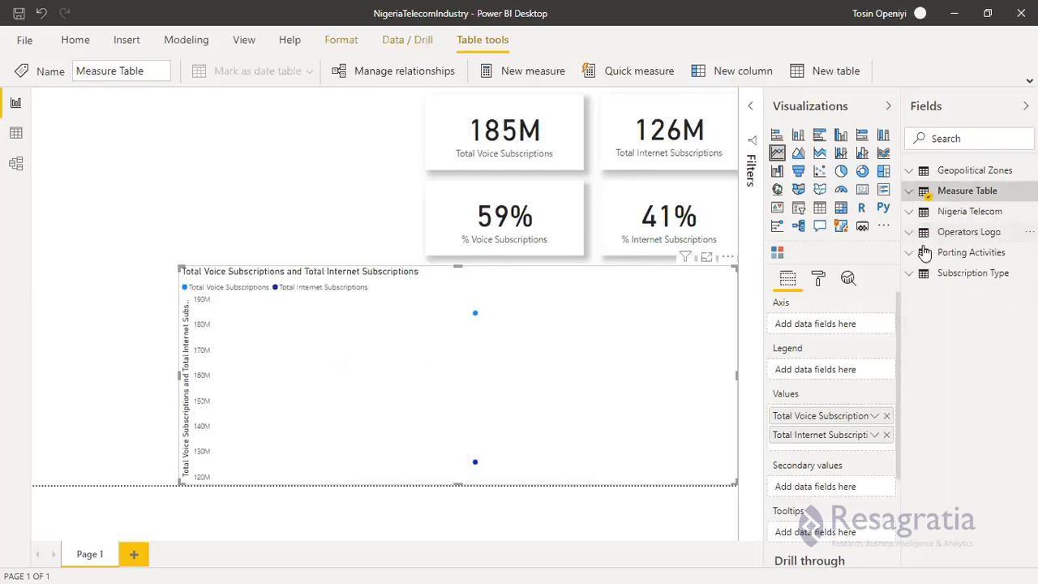
click(911, 213)
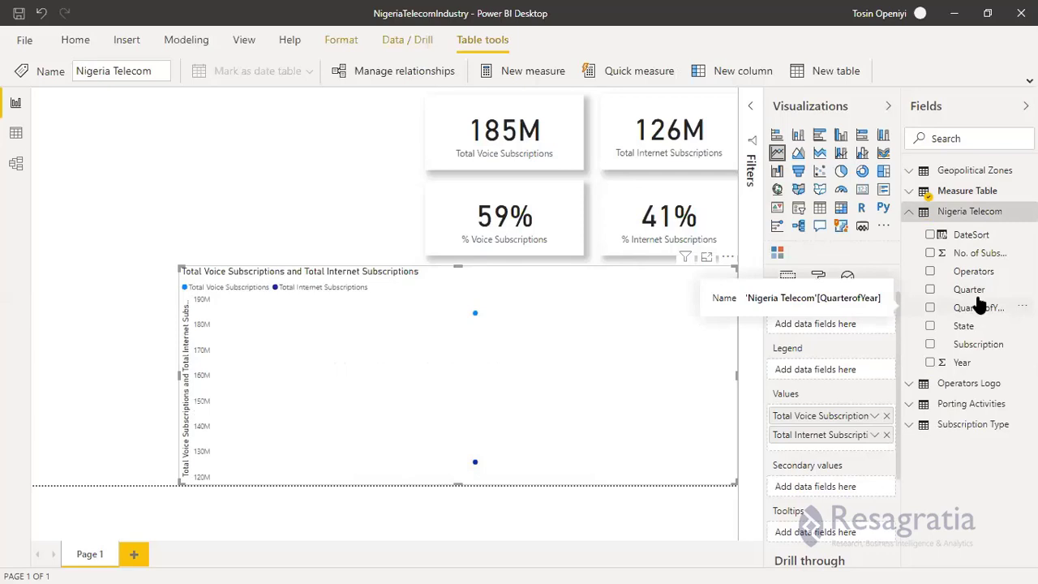
drag(971, 293, 811, 326)
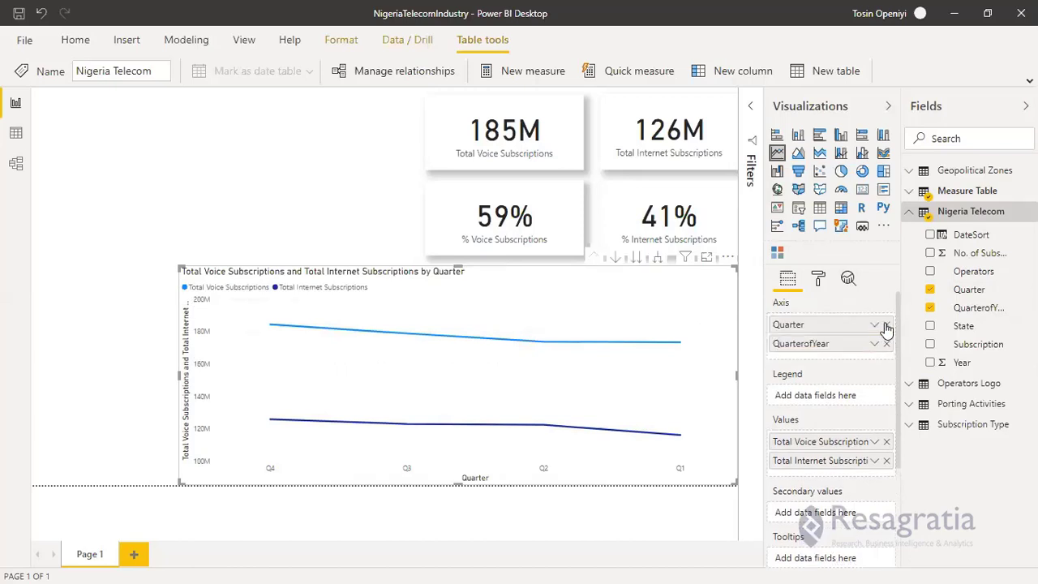
click(886, 325)
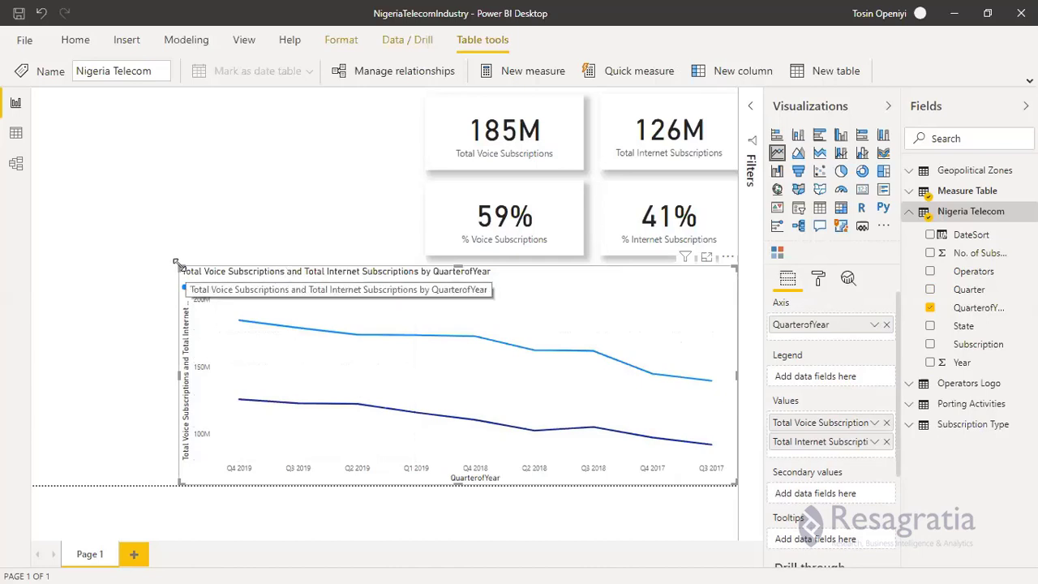
drag(175, 264, 126, 279)
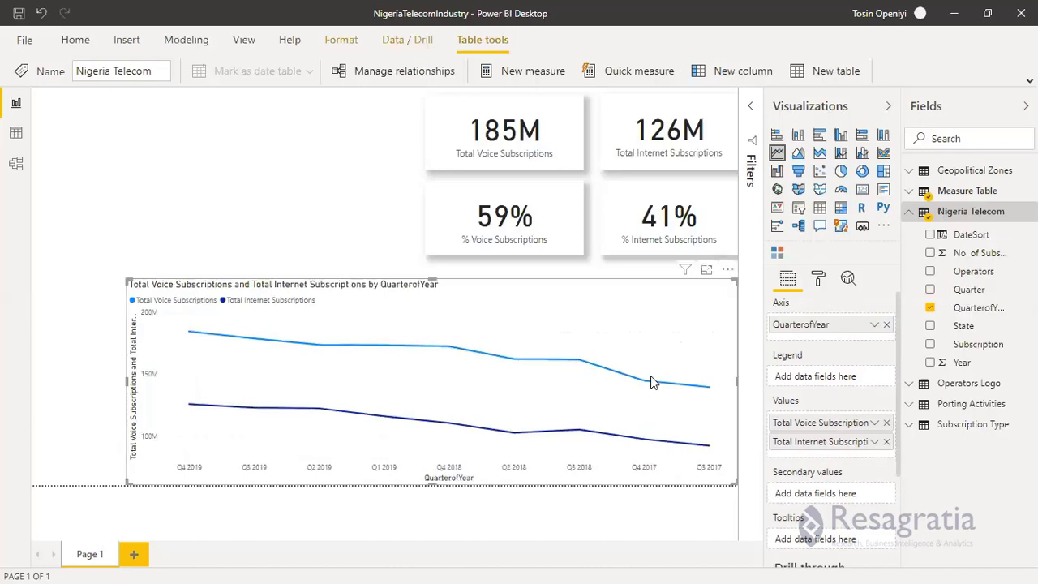
- Set the QuarterofYear column to sort by DateSort and sort the line chart in ascending order
click(992, 315)
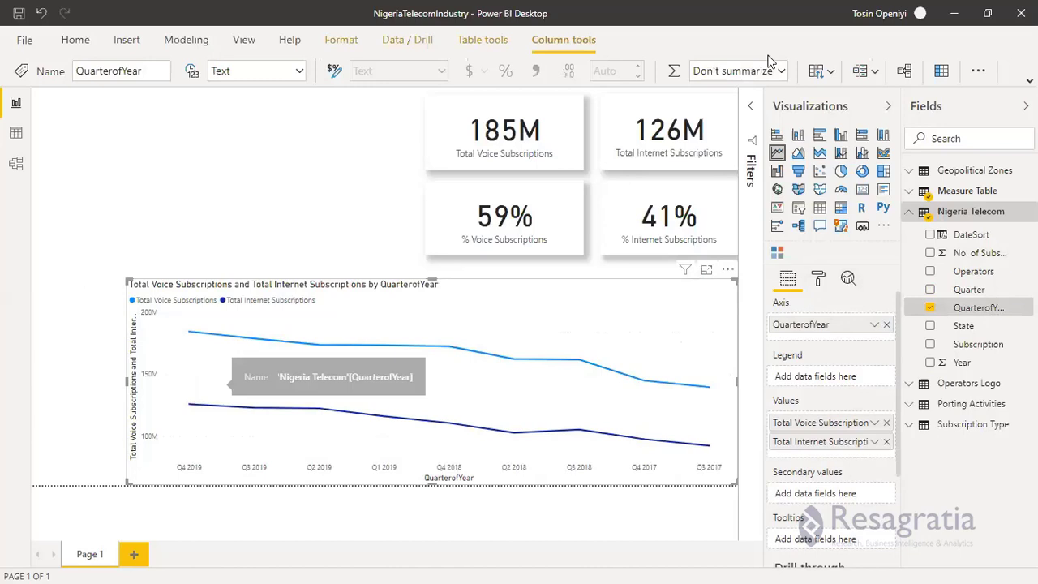
click(831, 70)
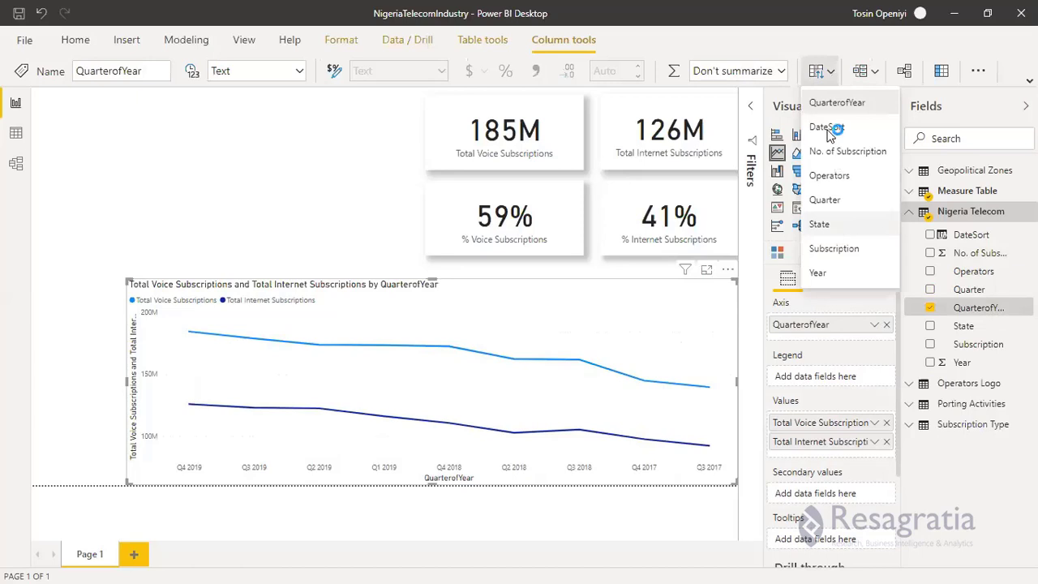
click(657, 349)
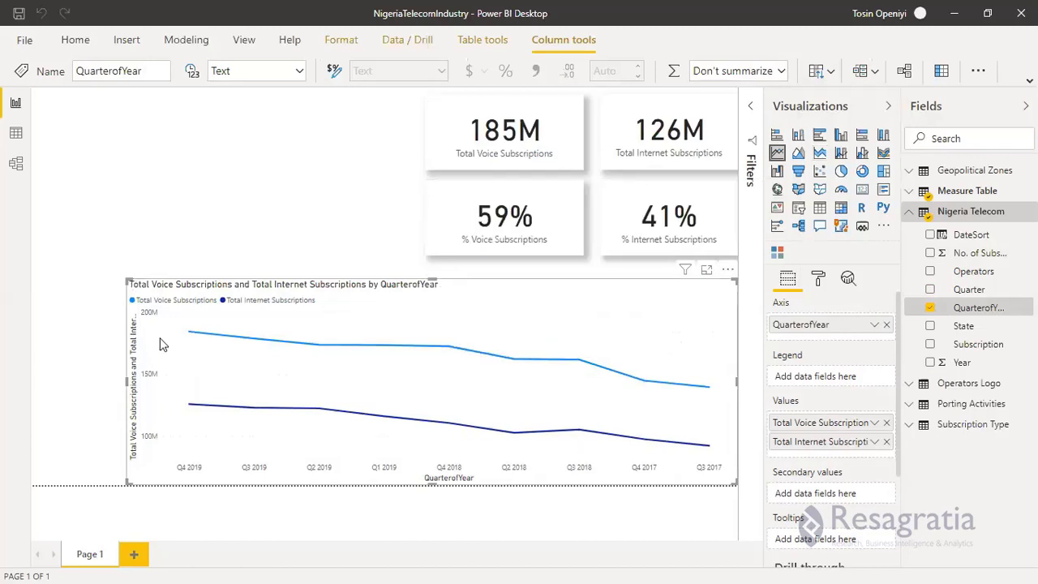
click(728, 269)
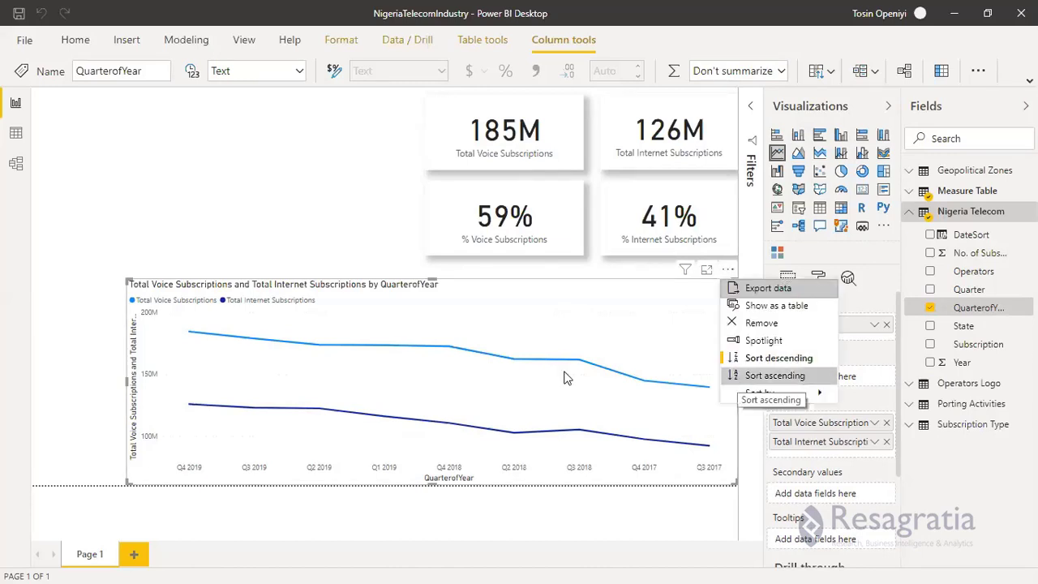
click(734, 378)
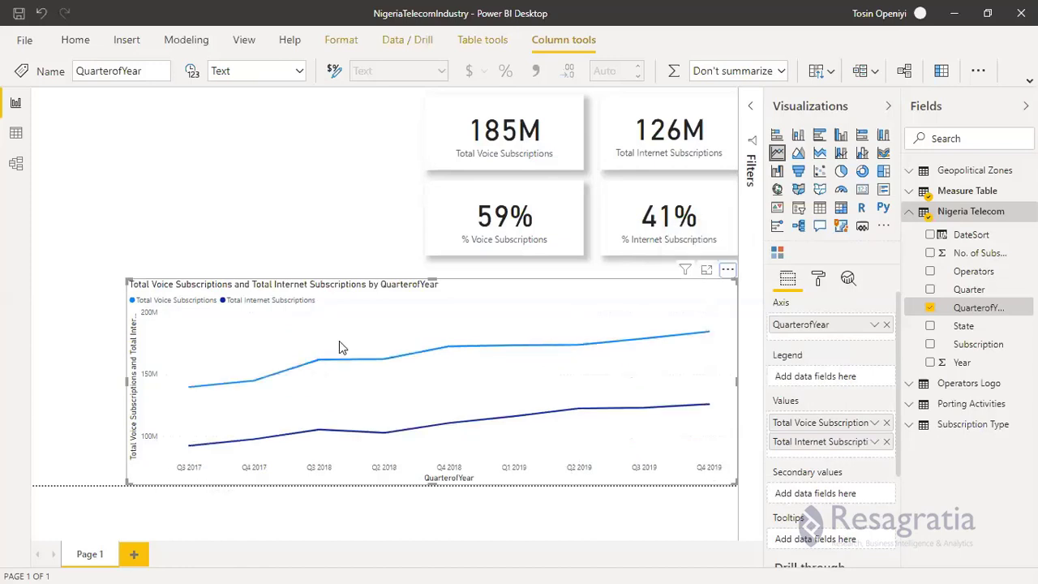
- Nudge the line chart up slightly and turn on its shadow and data labels
mouse_move(367, 285)
mouse_down()
mouse_move(343, 283)
mouse_move(371, 279)
mouse_up()
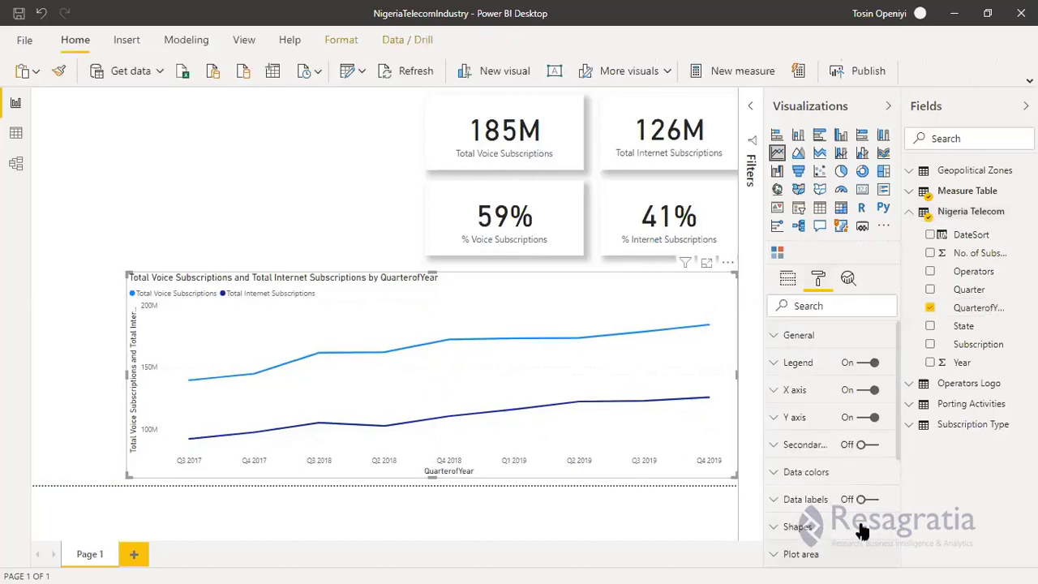
scroll(862, 529, down, 5)
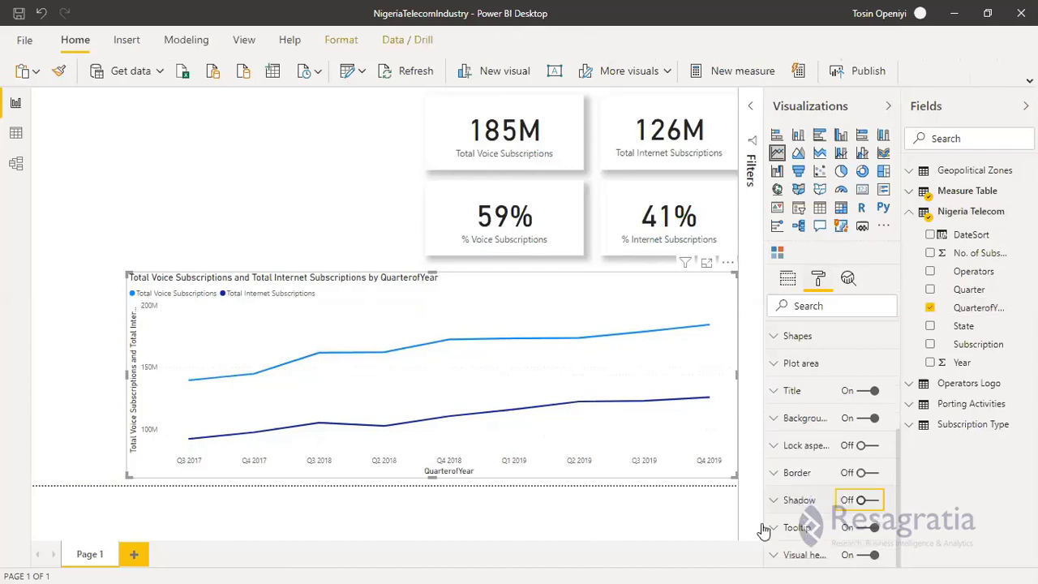
key(space)
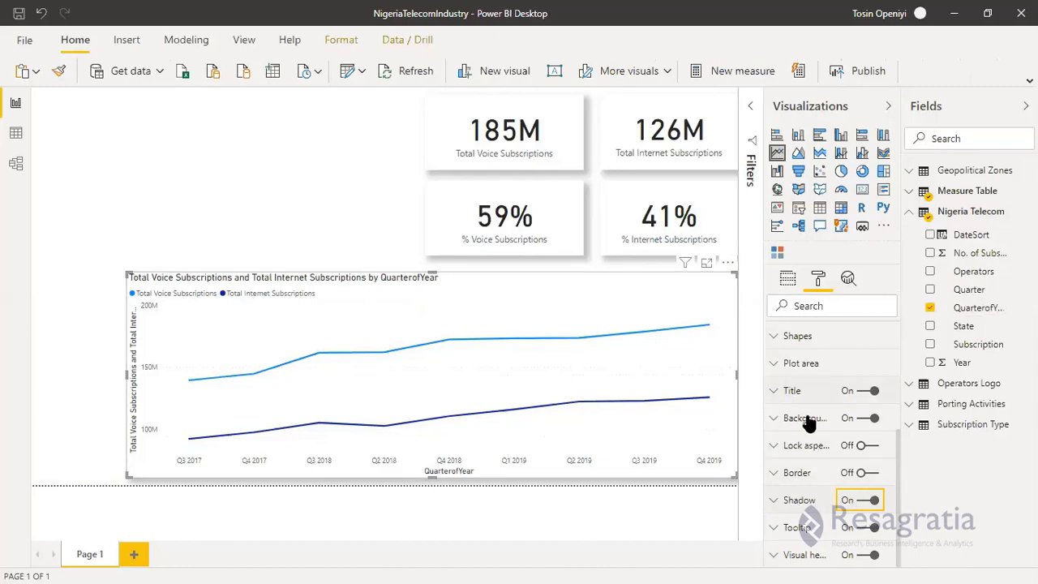
scroll(803, 429, up, 3)
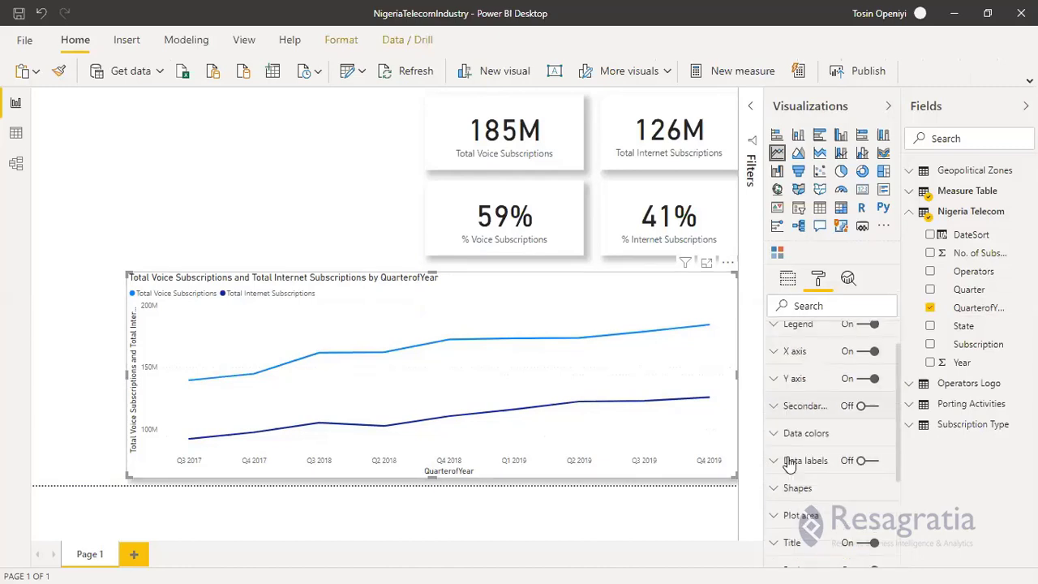
click(866, 461)
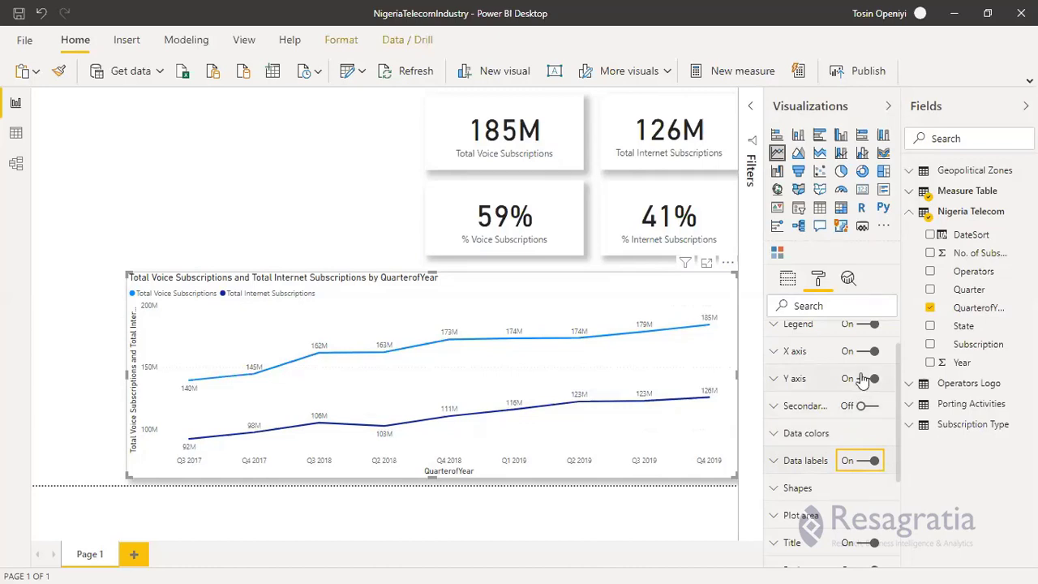
- Turn off the line chart's Y-axis title and the Y axis itself
click(864, 379)
click(864, 380)
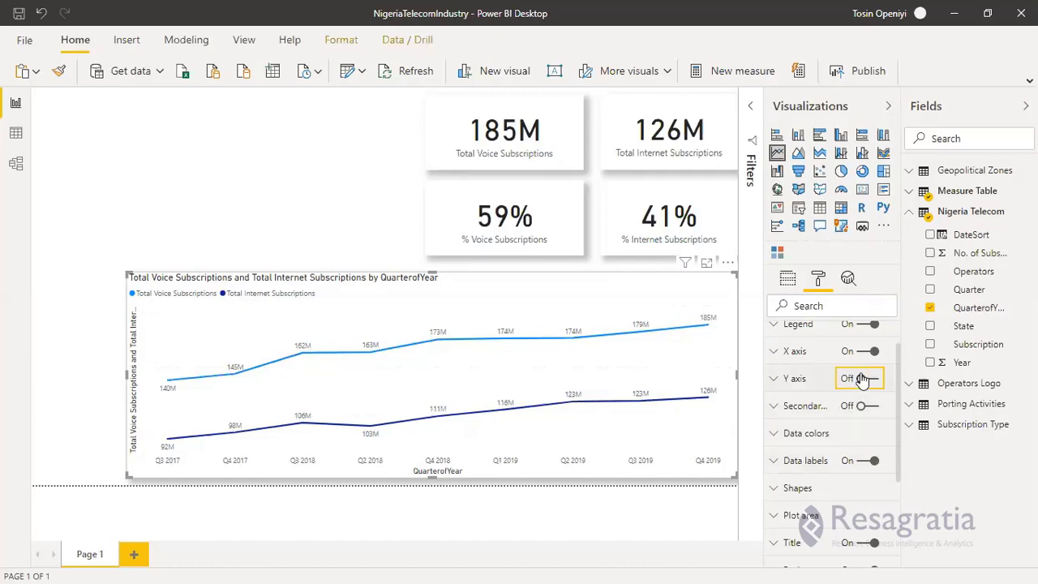
click(862, 380)
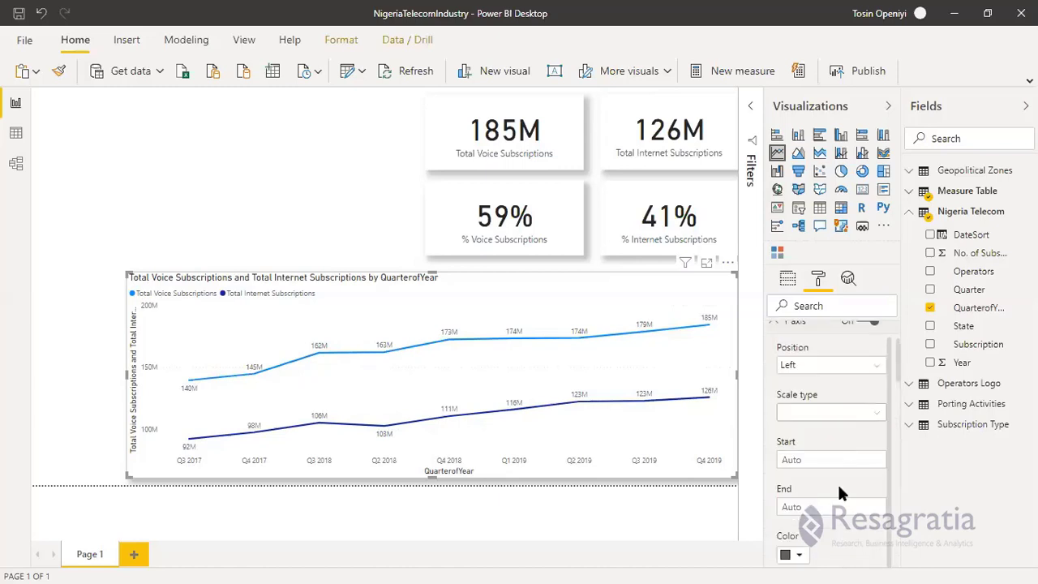
scroll(837, 483, down, 2)
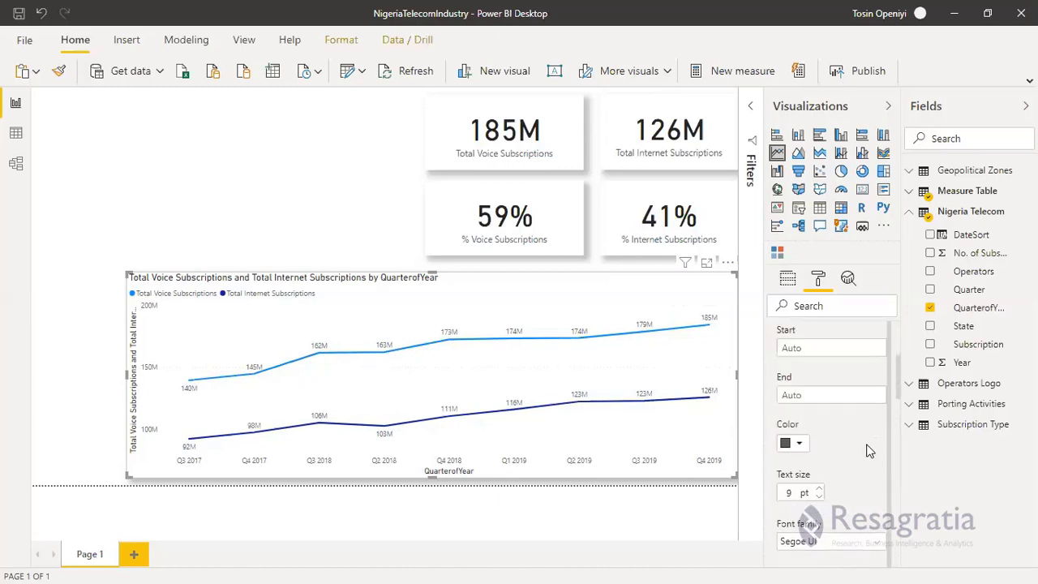
scroll(853, 466, down, 3)
click(803, 386)
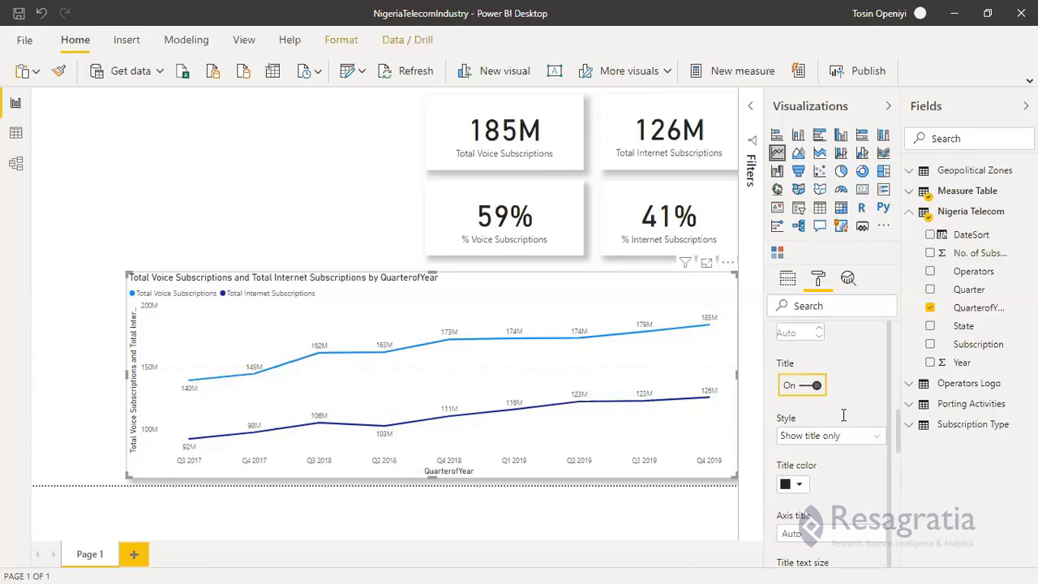
scroll(820, 415, up, 3)
scroll(846, 424, up, 2)
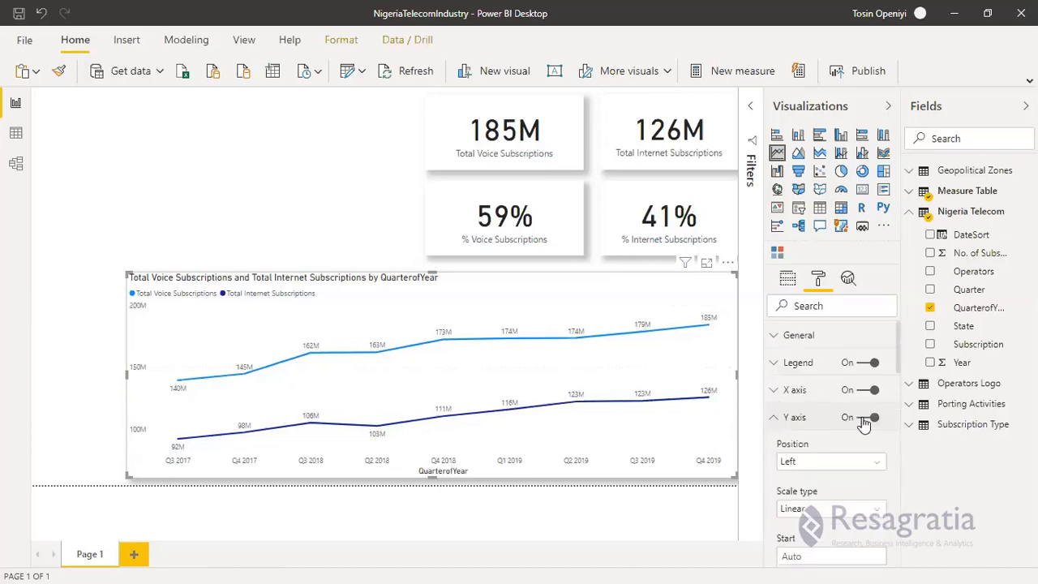
click(866, 418)
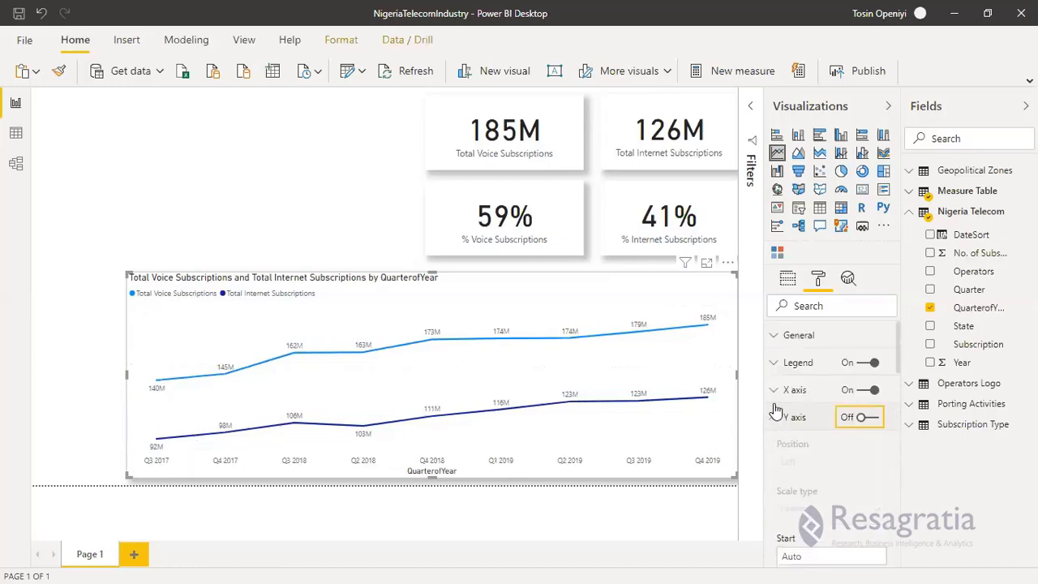
click(775, 416)
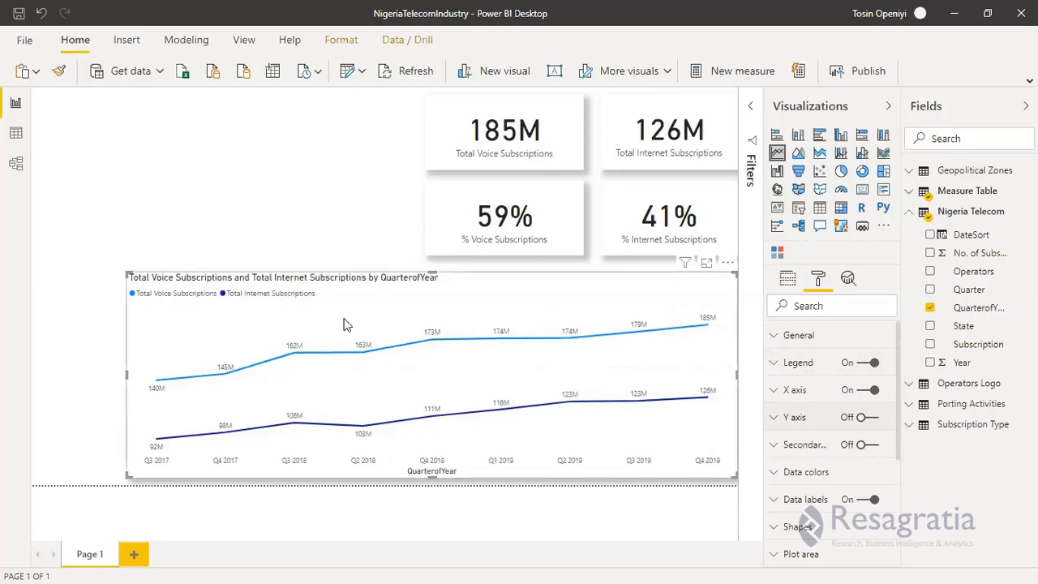
- Shift the line chart slightly to the left and undo the move
drag(474, 281, 466, 281)
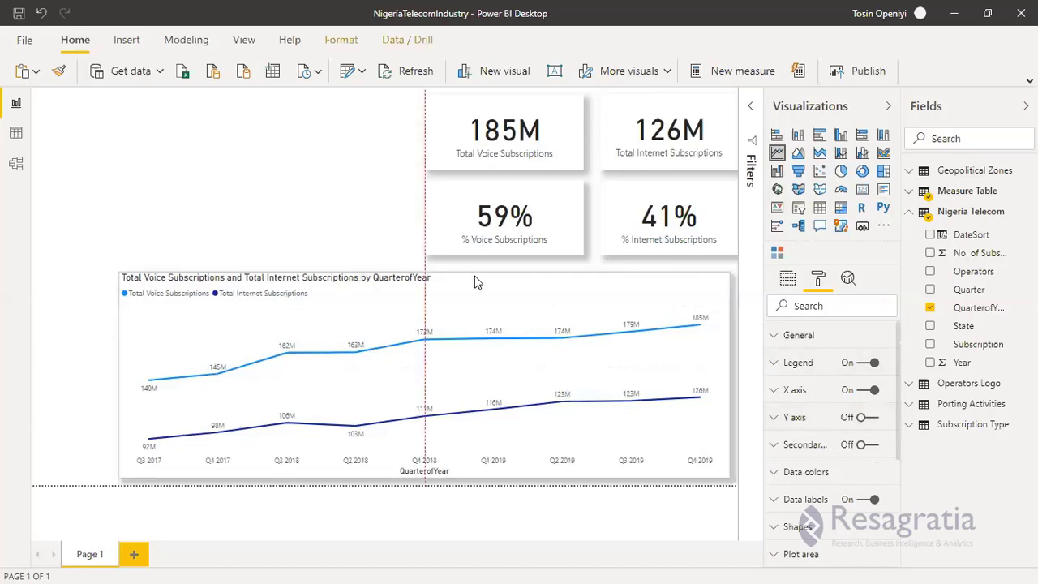
key(ctrl+z)
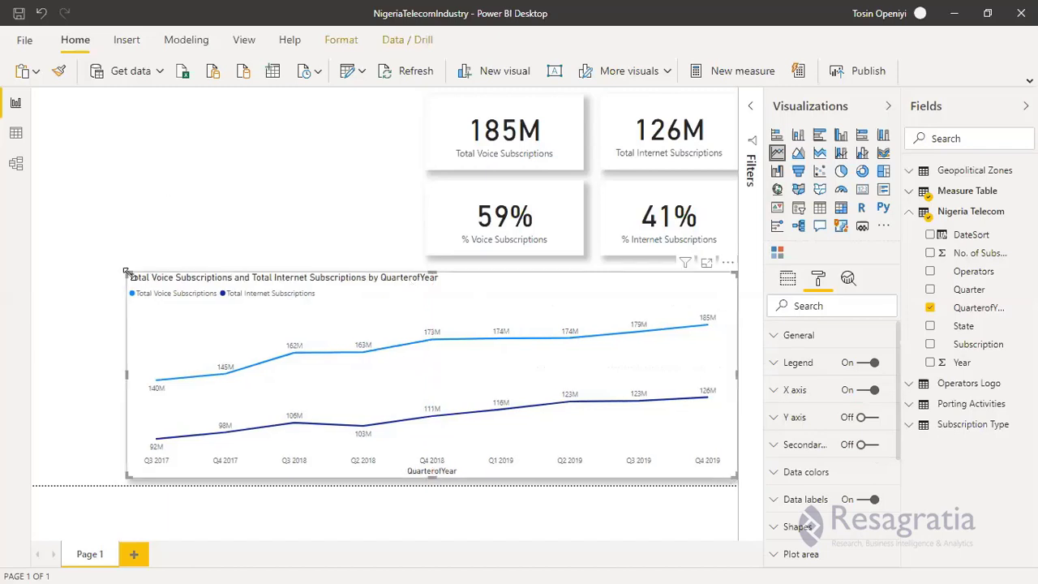
- Undo the last two size changes of the line chart and deselect it
key(ctrl+z)
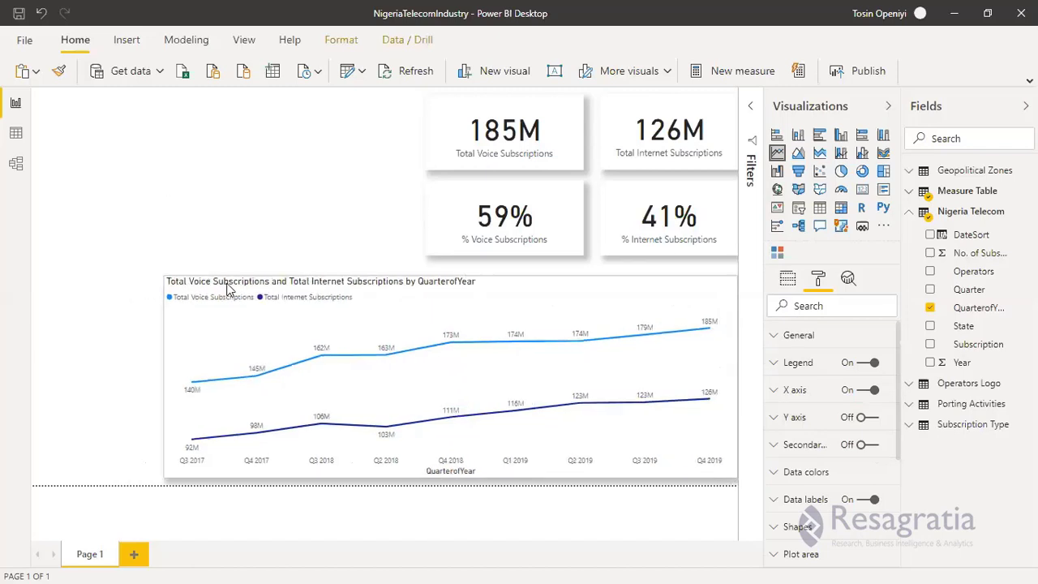
key(ctrl+z)
click(106, 202)
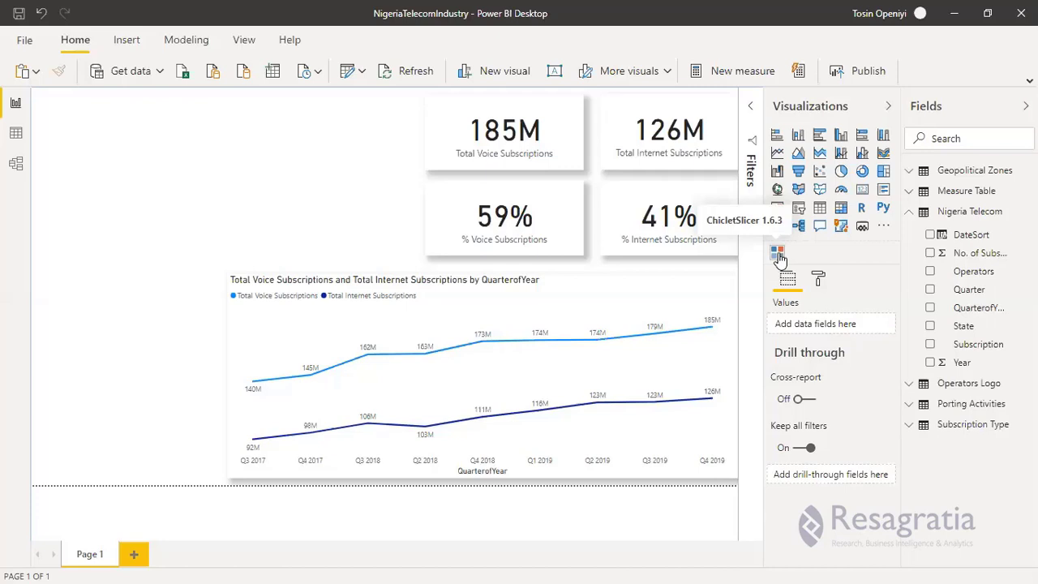
- Add a ChicletSlicer that uses Operators from the Operators Logo table as its category and LogoUrl as its image
click(884, 231)
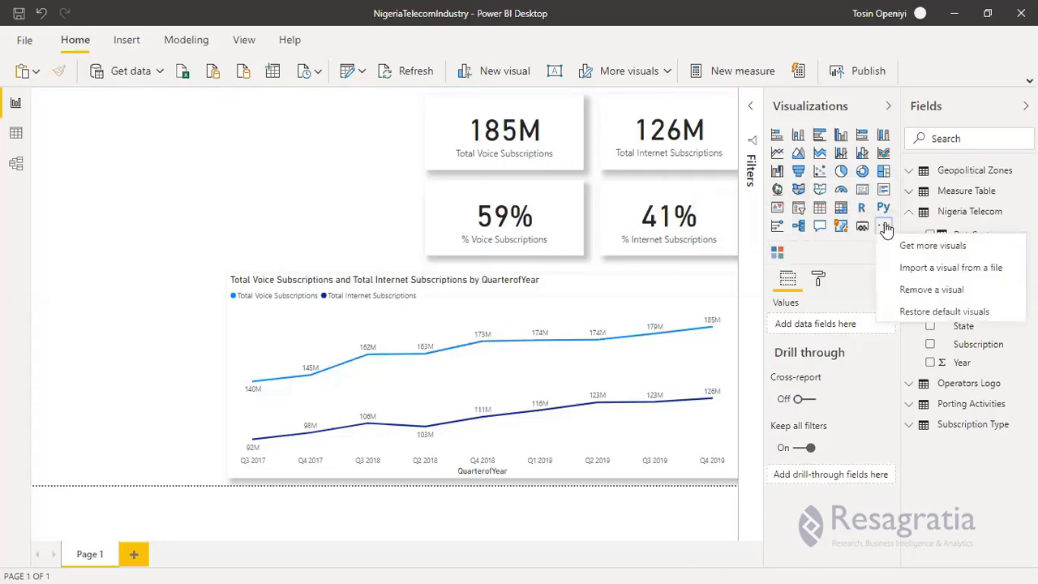
click(833, 259)
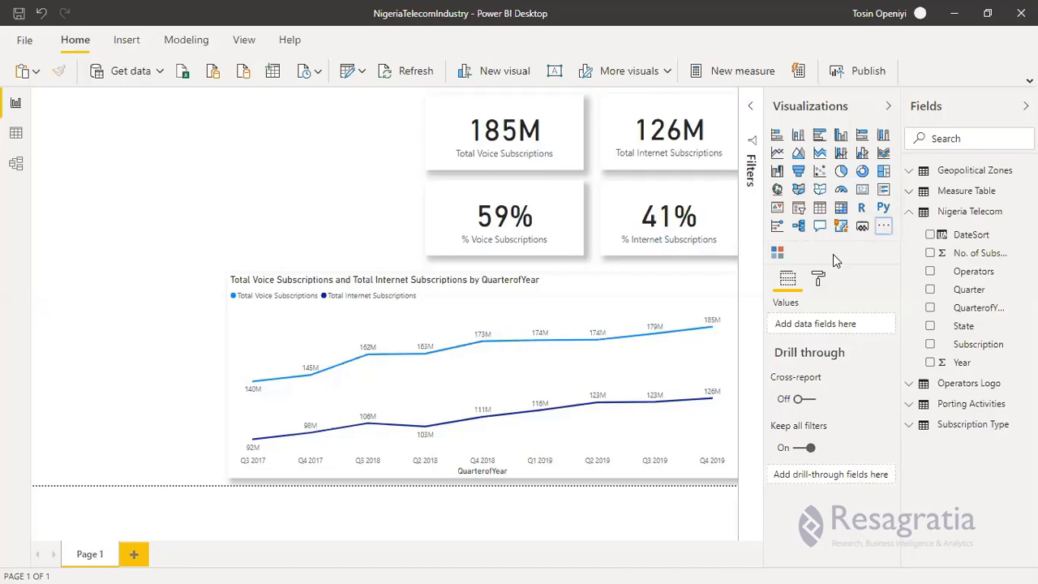
click(777, 256)
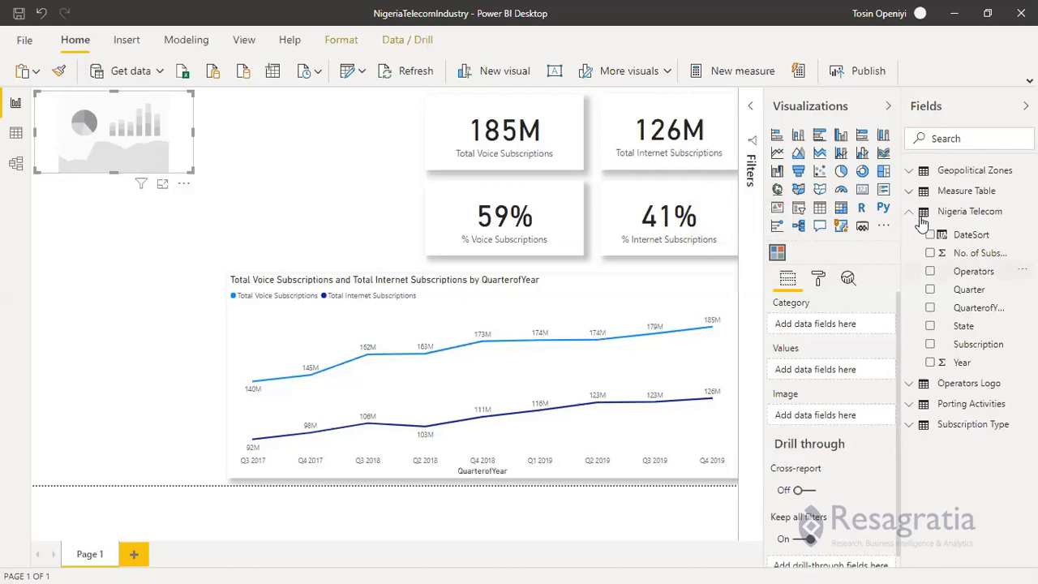
click(911, 424)
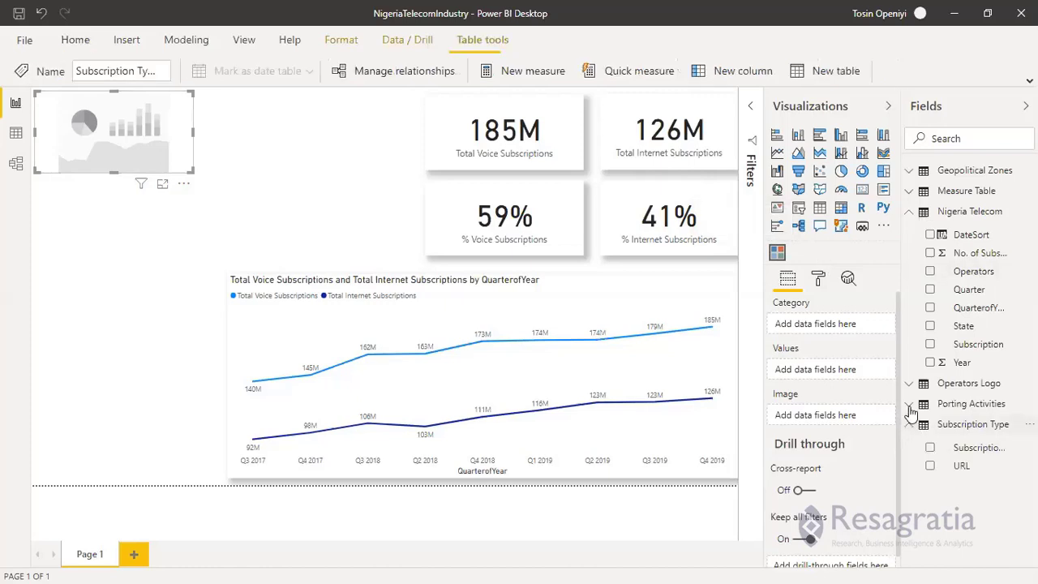
click(910, 403)
click(920, 387)
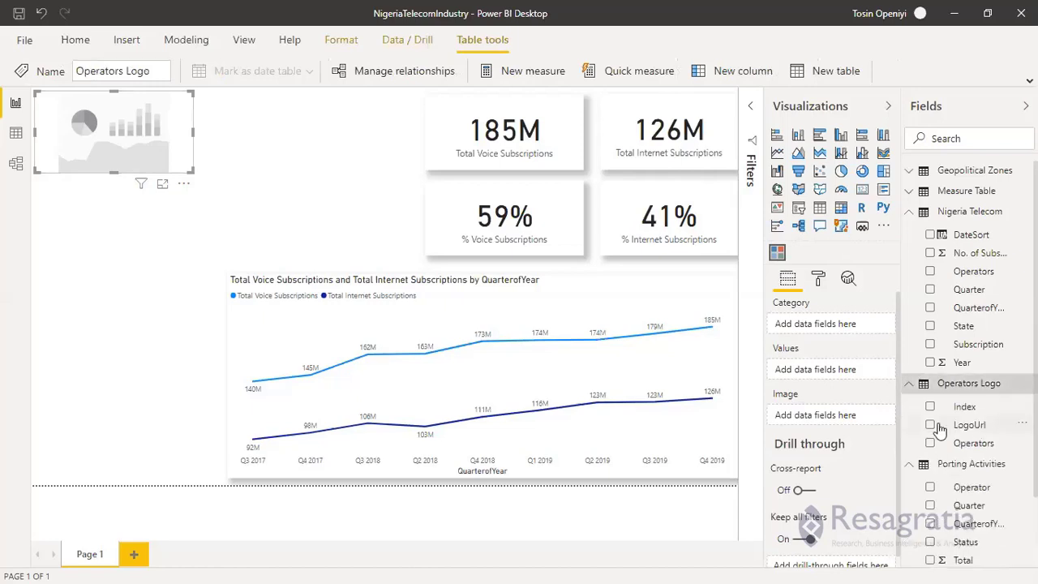
drag(939, 430, 882, 422)
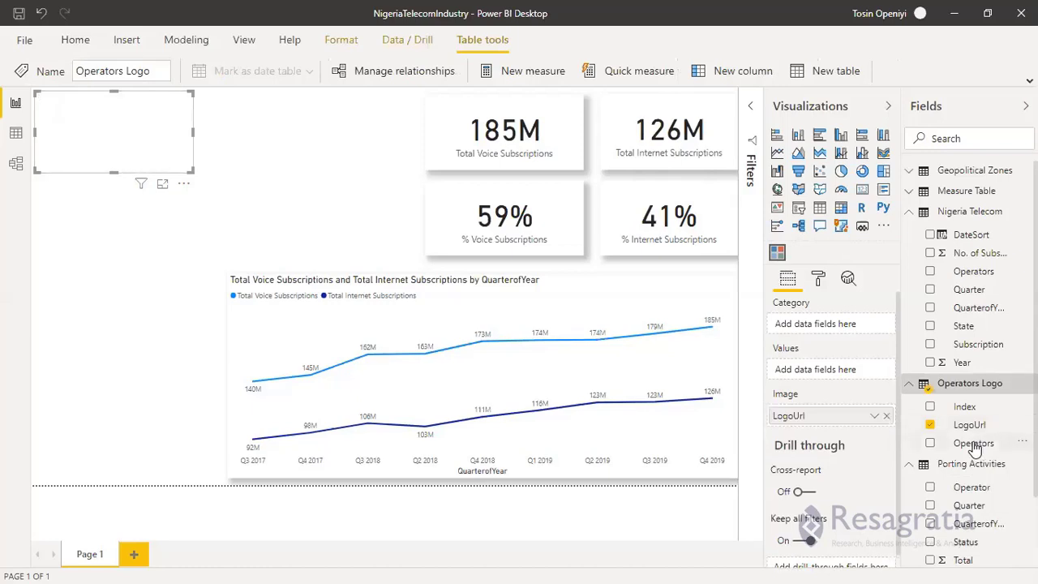
drag(973, 444, 871, 334)
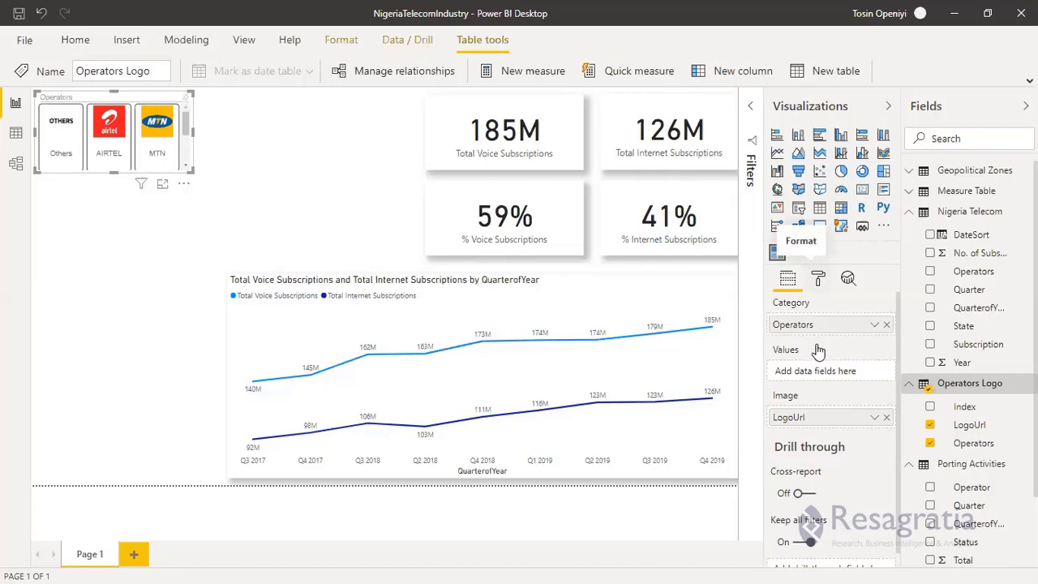
- Set the operator slicer to 1 column and stretch it downward to fit all five operator chiclets
click(819, 279)
click(778, 342)
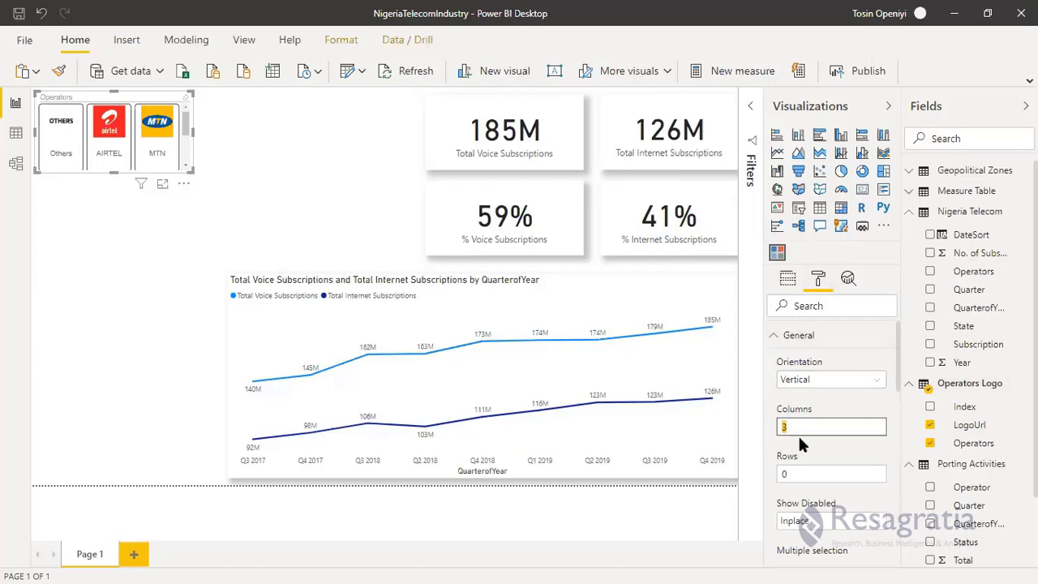
key(Return)
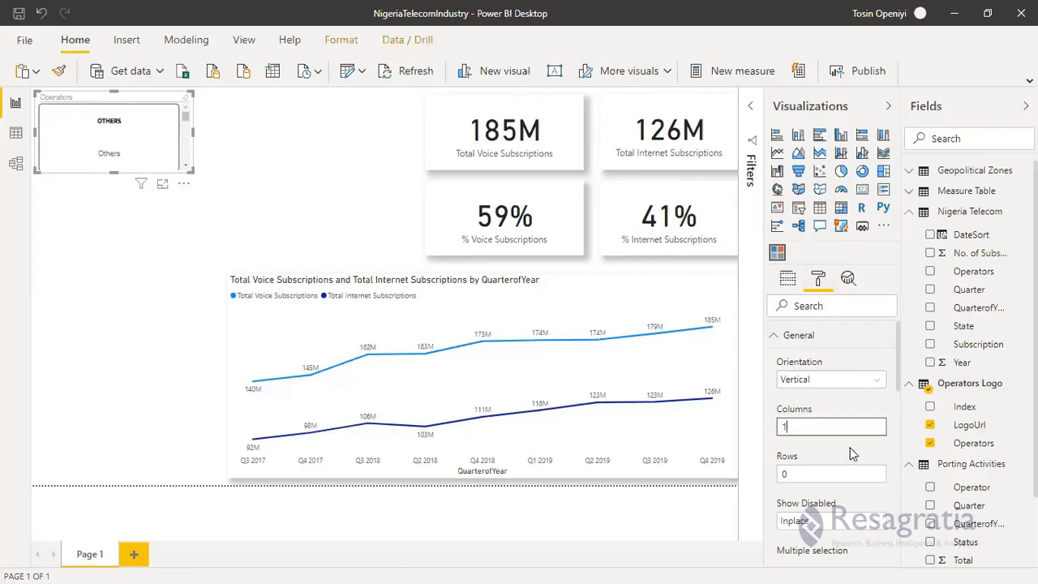
scroll(853, 454, down, 3)
scroll(815, 398, up, 3)
click(791, 335)
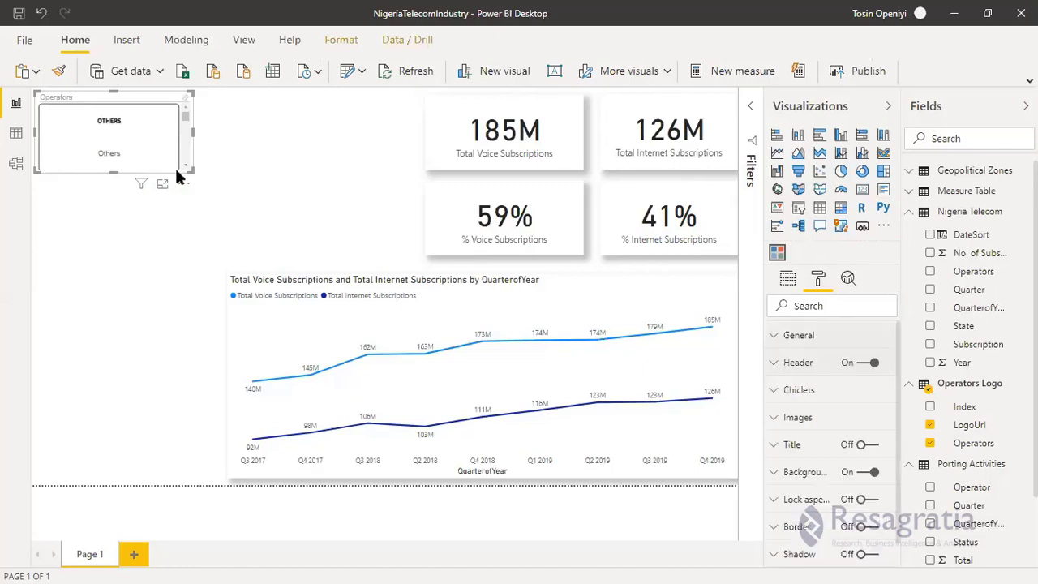
drag(190, 168, 181, 455)
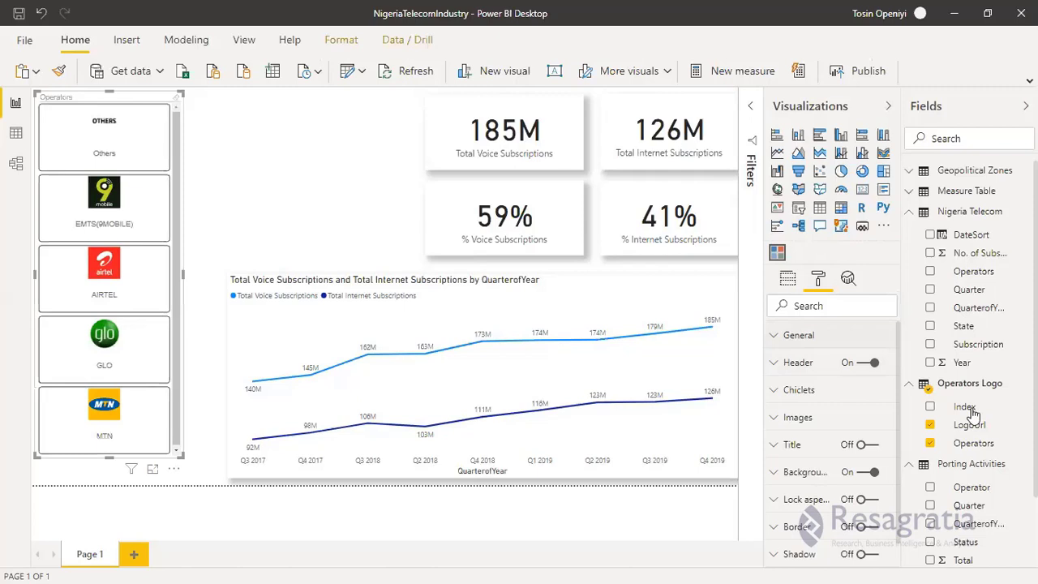
- Set the LogoUrl column of the Operators Logo table to sort by Index
click(1003, 425)
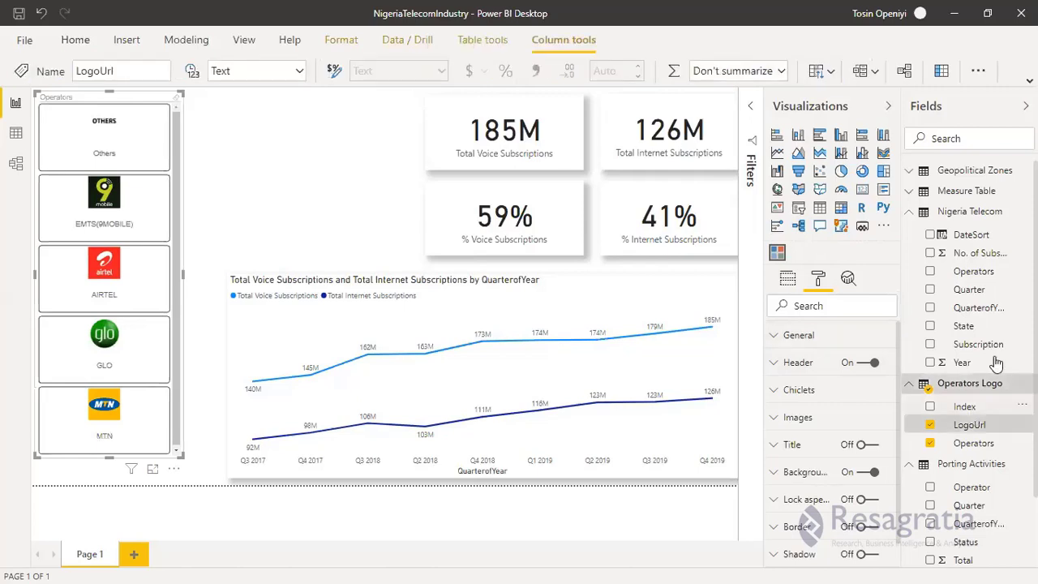
click(832, 75)
click(824, 134)
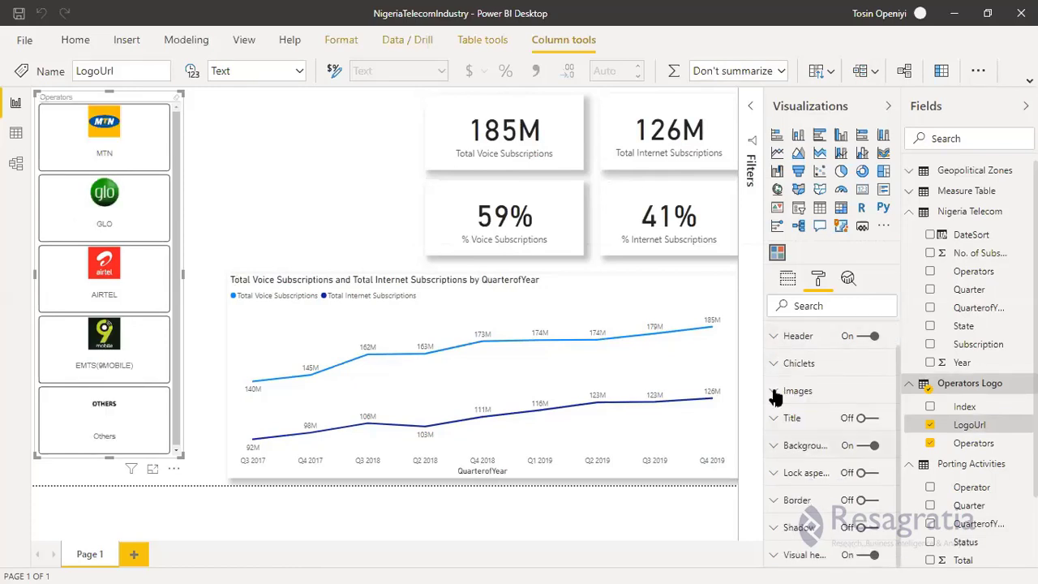
- Set the height of the operator slicer's chiclets to 70
click(799, 390)
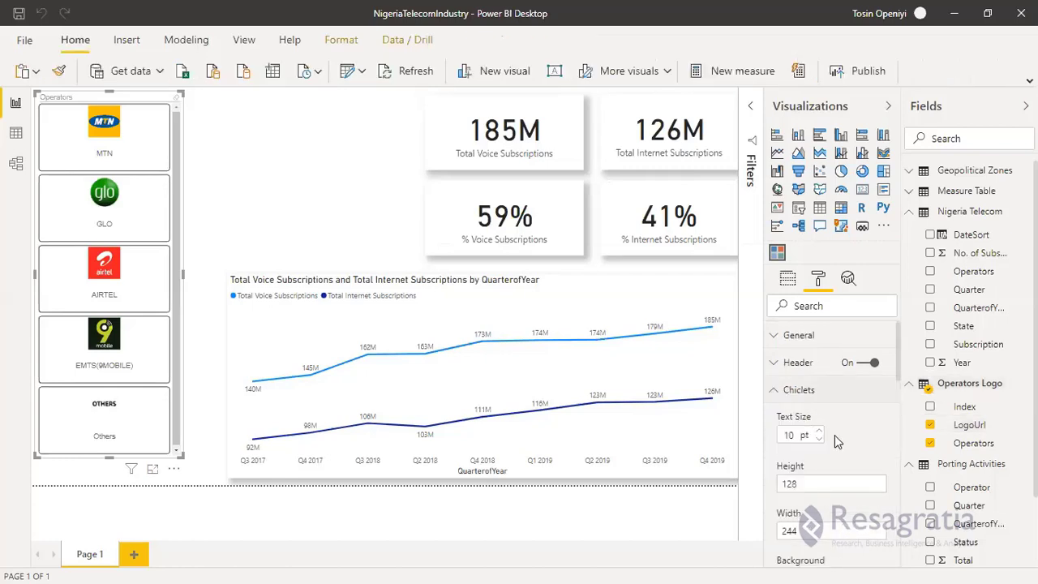
scroll(831, 434, down, 1)
scroll(824, 430, down, 1)
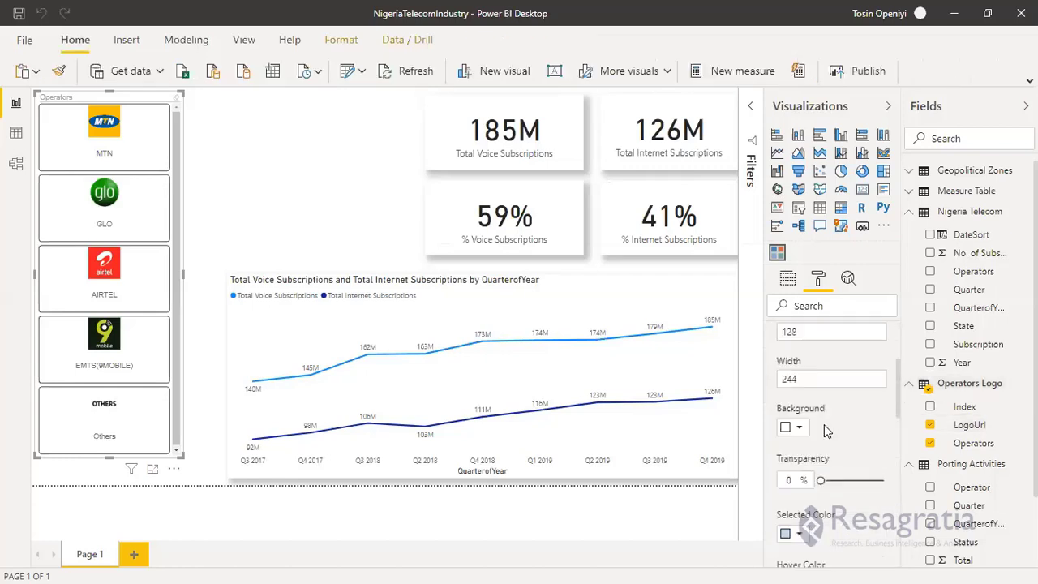
scroll(824, 424, down, 2)
scroll(819, 434, up, 5)
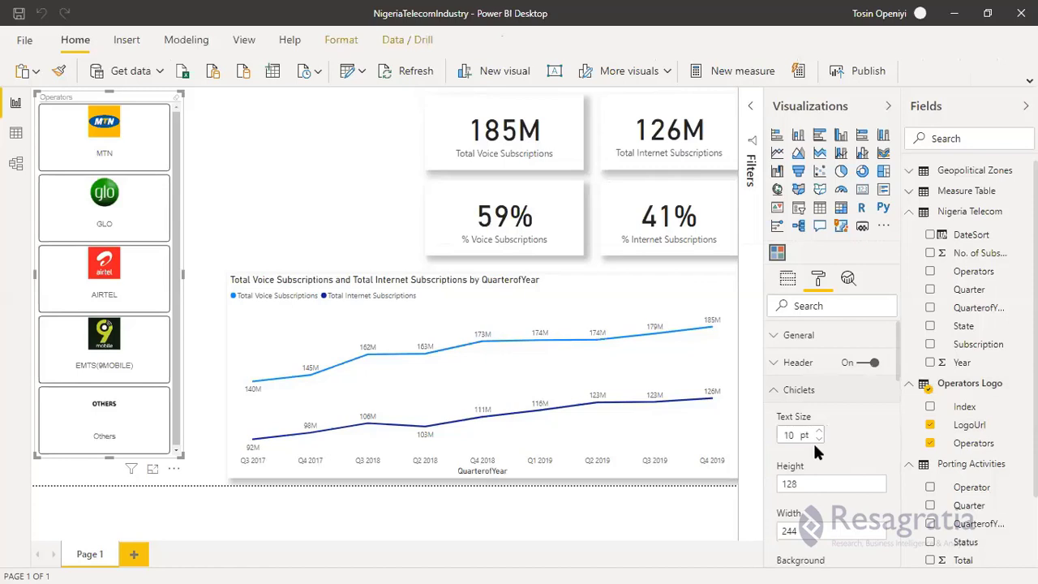
scroll(813, 446, down, 2)
scroll(810, 381, up, 1)
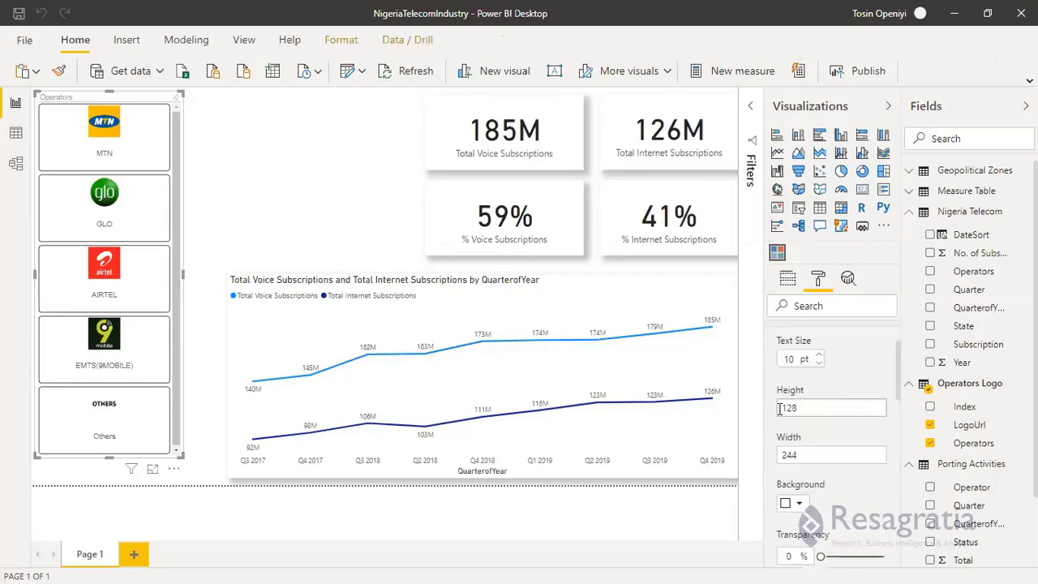
double_click(780, 409)
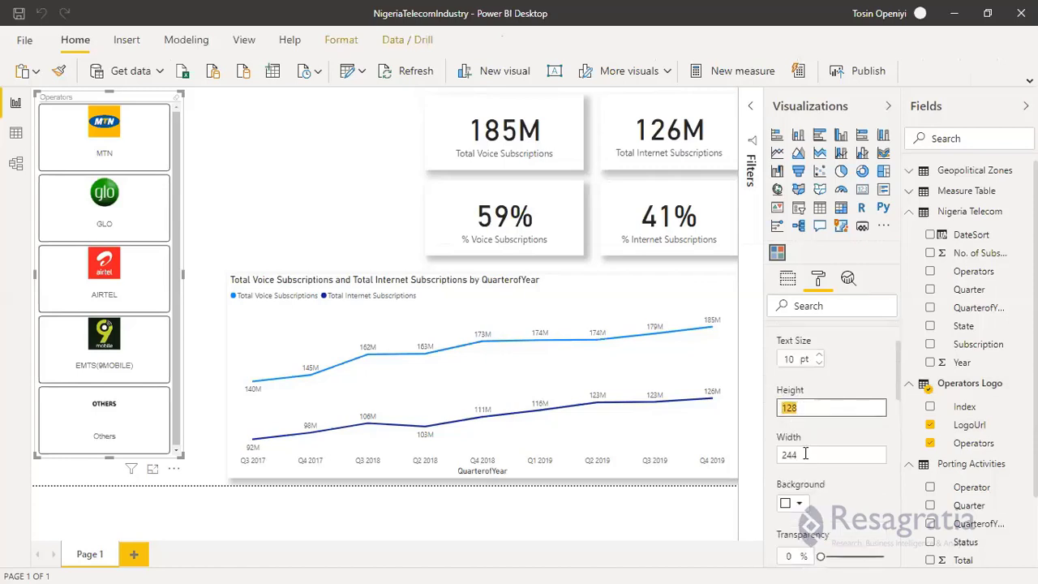
text(70)
key(Tab)
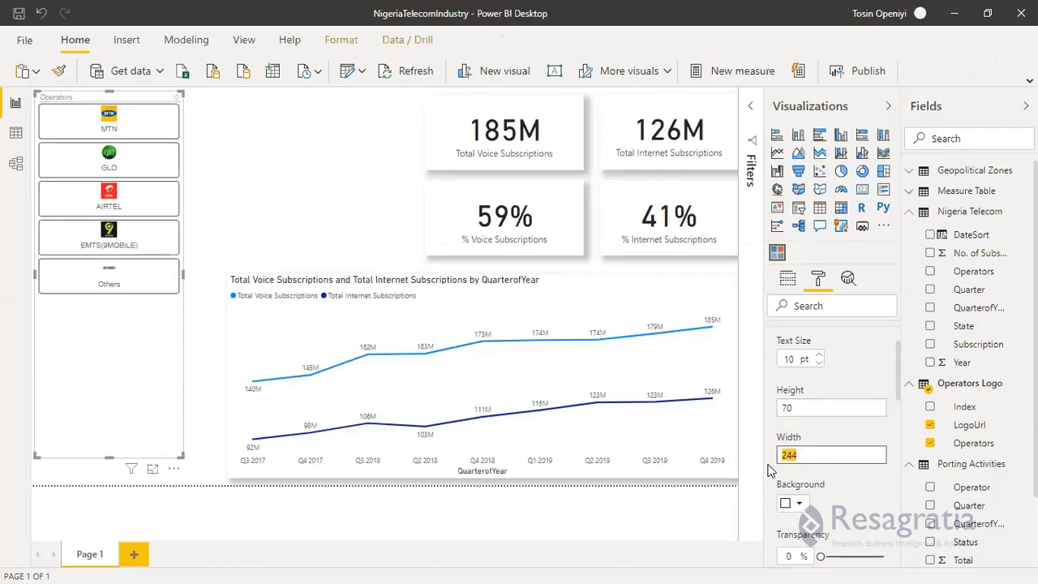
- Set the width of the operator slicer's chiclets to 65
text(7)
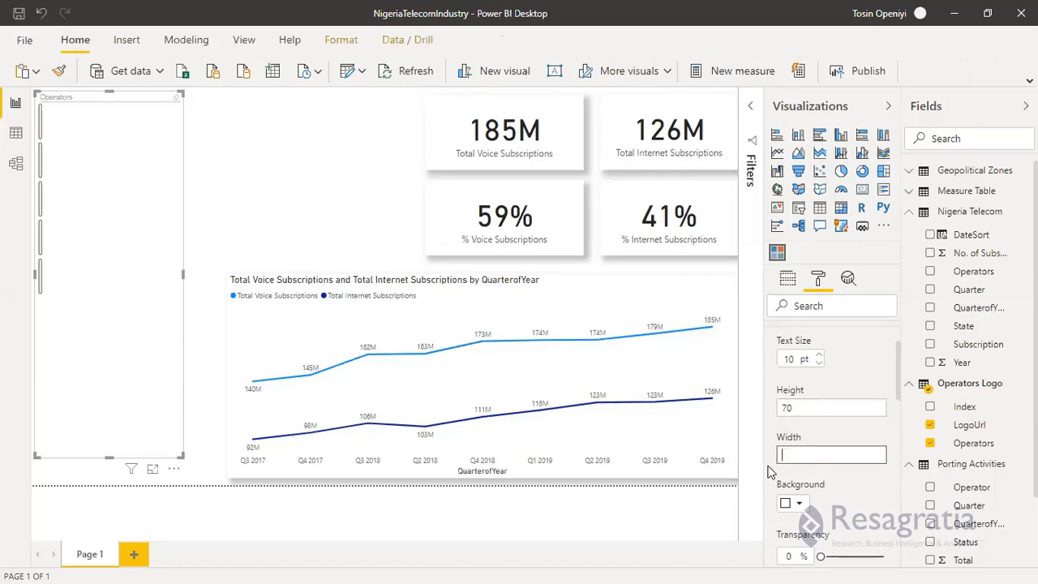
text(24465)
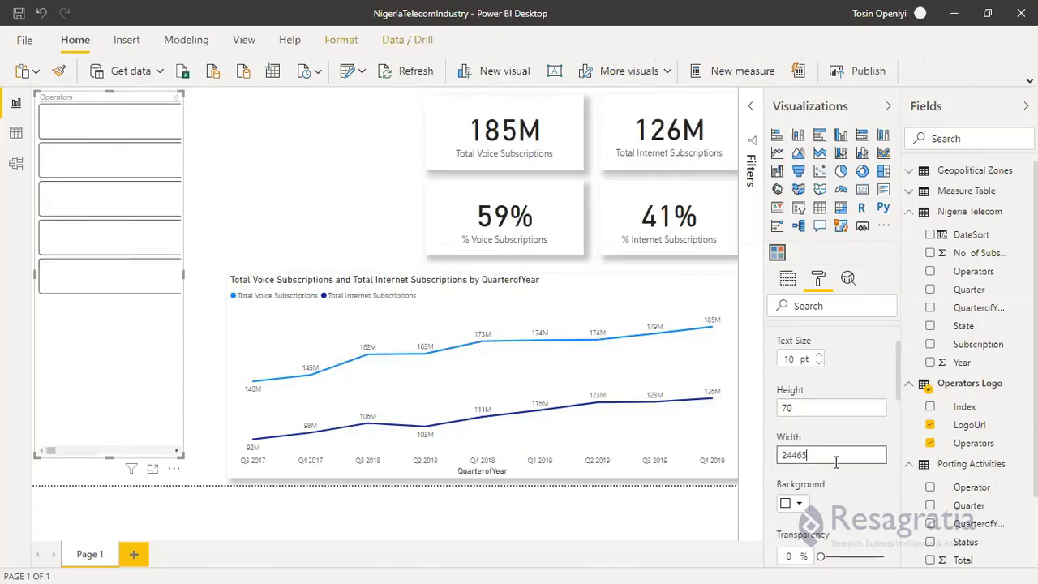
double_click(779, 457)
text(60)
- Change the outline style of the operator slicer's chiclets to Rounded
scroll(853, 499, down, 3)
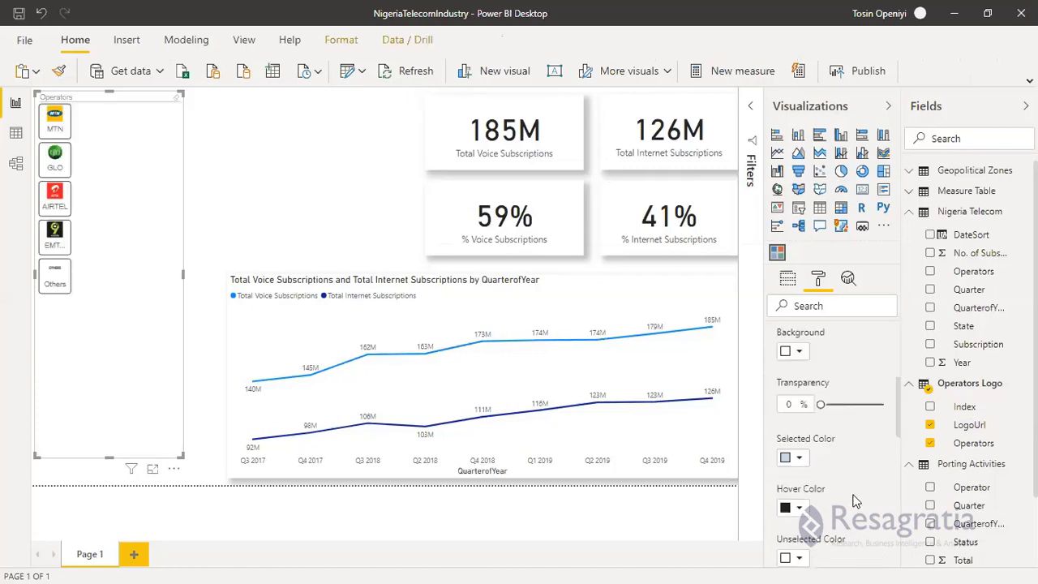
scroll(853, 500, down, 3)
scroll(853, 500, down, 3)
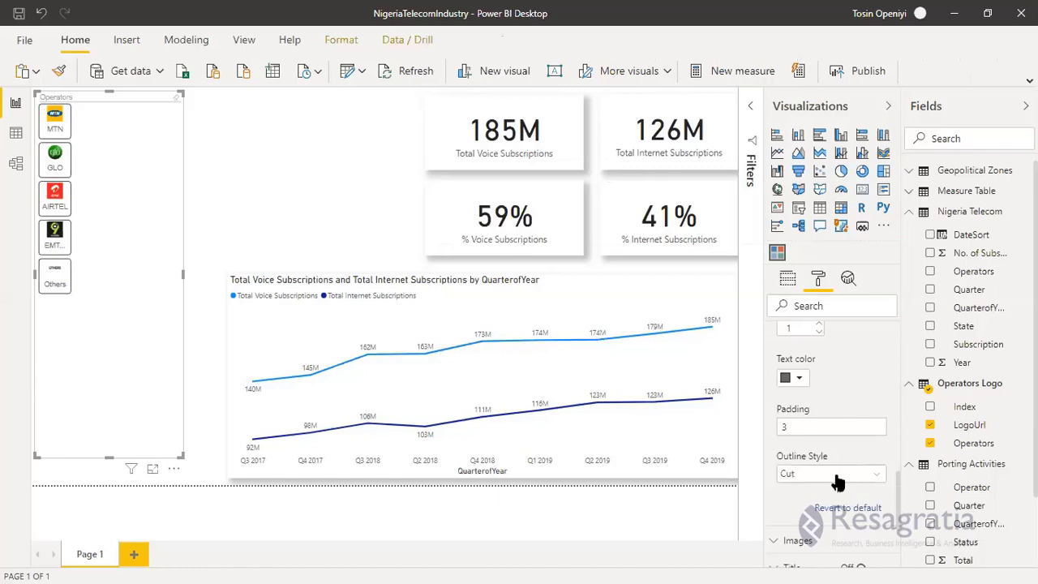
click(824, 474)
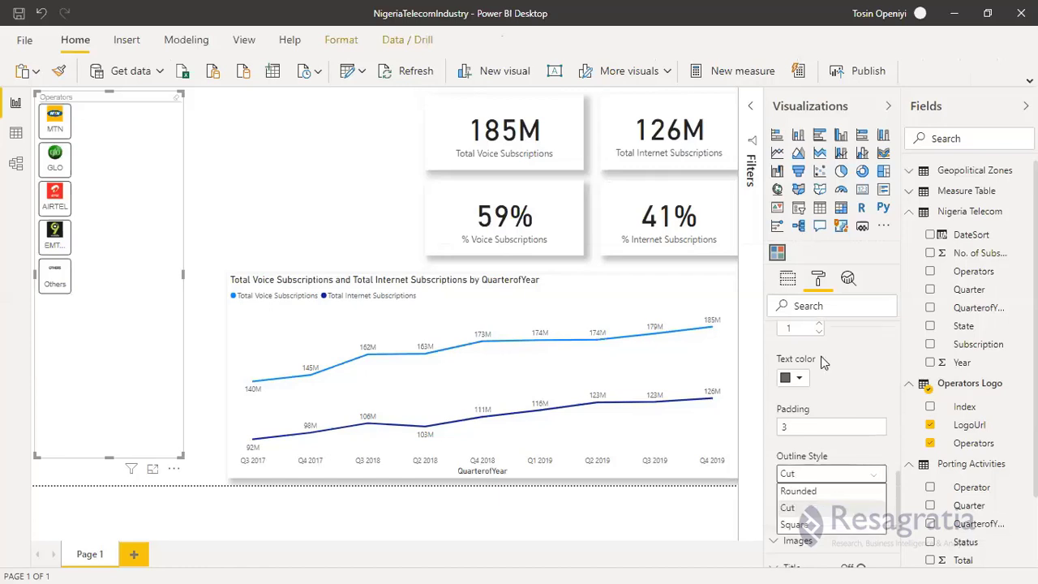
key(Down)
key(Return)
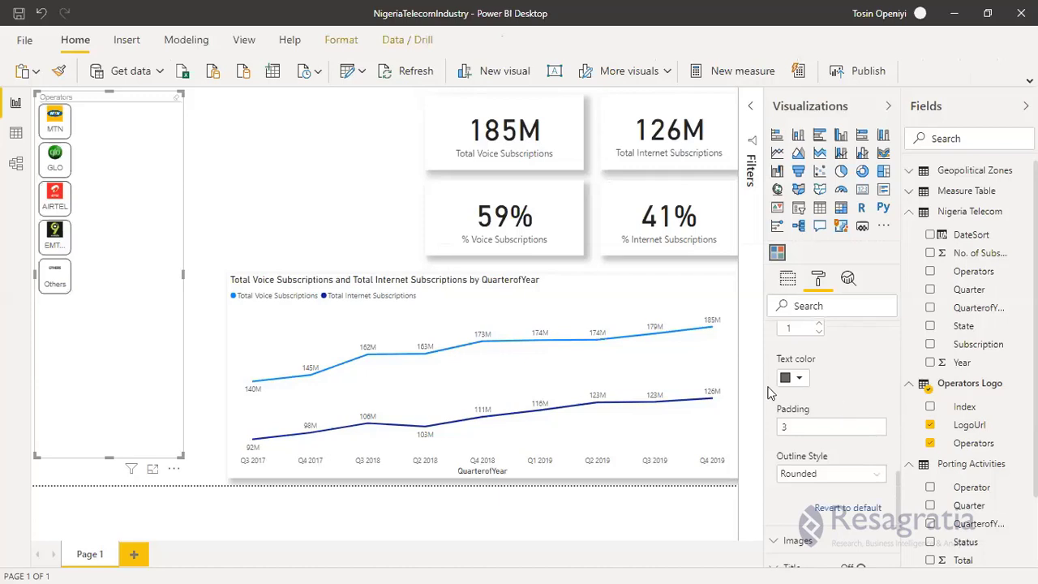
- Set the operator slicer's Image Split to 100 so the logos fill the chiclets
scroll(774, 388, up, 5)
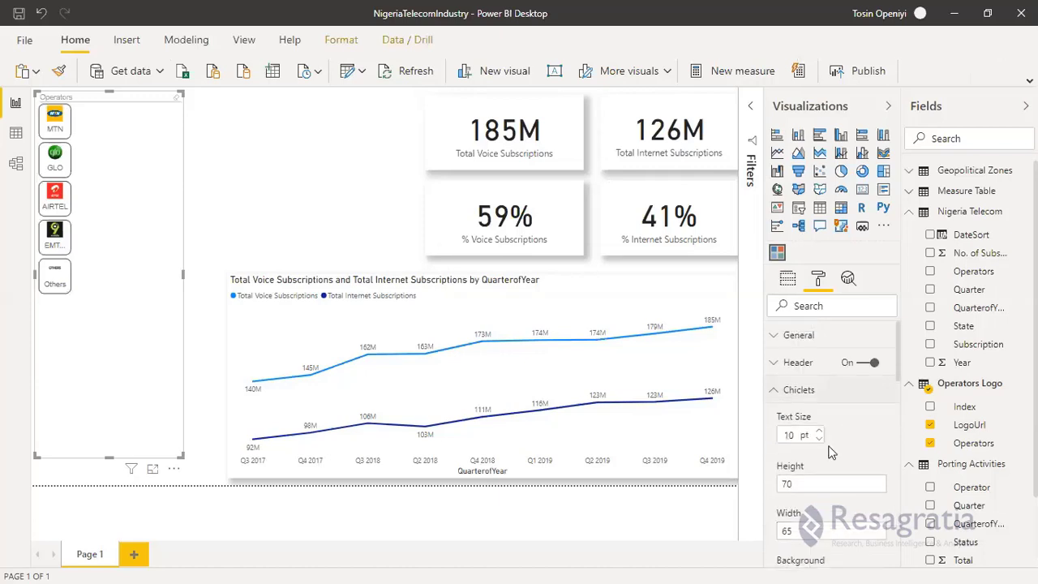
click(799, 389)
drag(805, 463, 764, 460)
text(100)
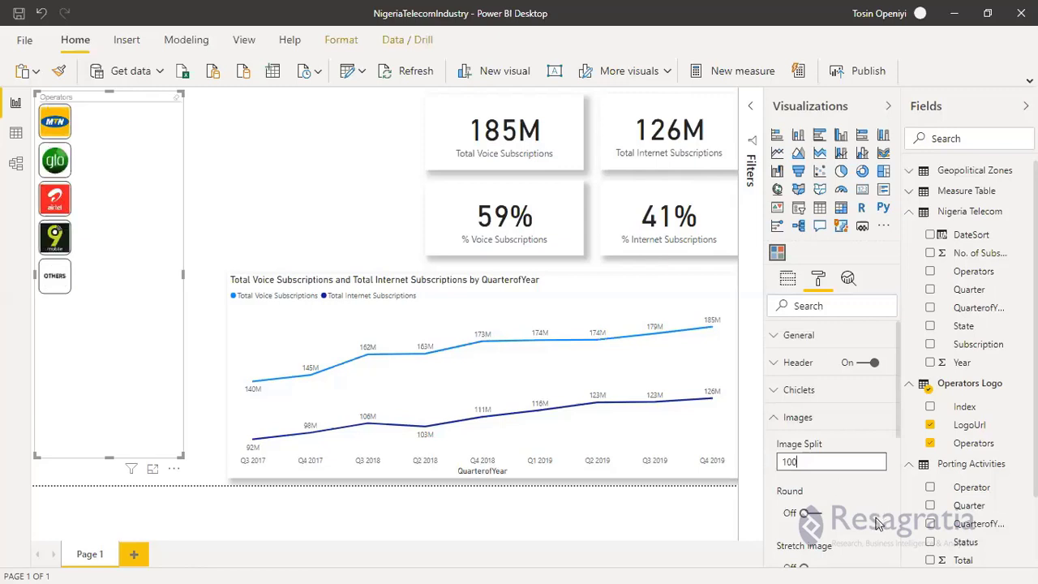
scroll(875, 523, down, 3)
scroll(811, 446, up, 3)
click(776, 418)
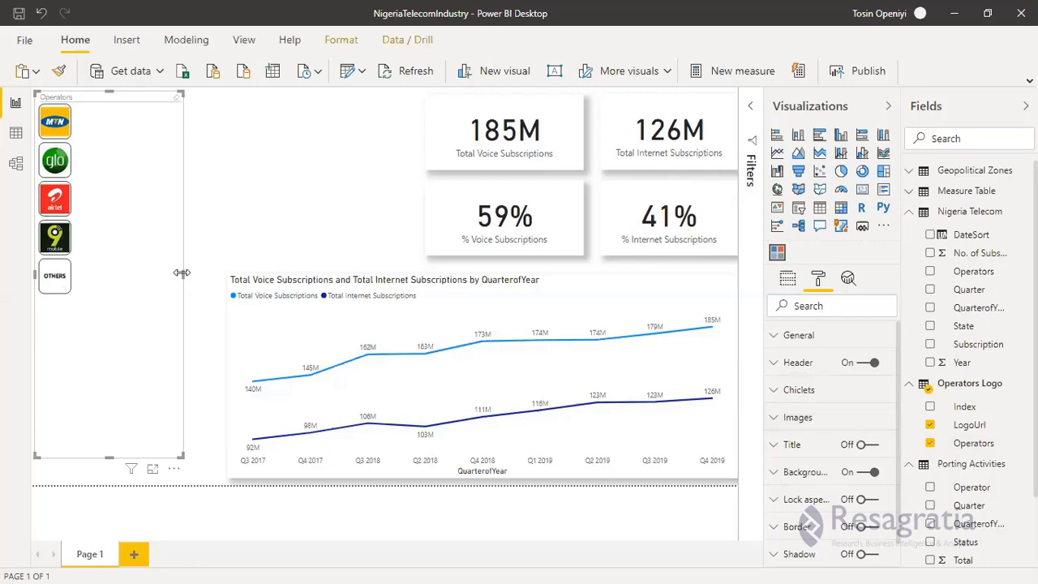
- Shrink the operator slicer's frame in width and height to fit closely around its single column of logos
drag(190, 274, 87, 274)
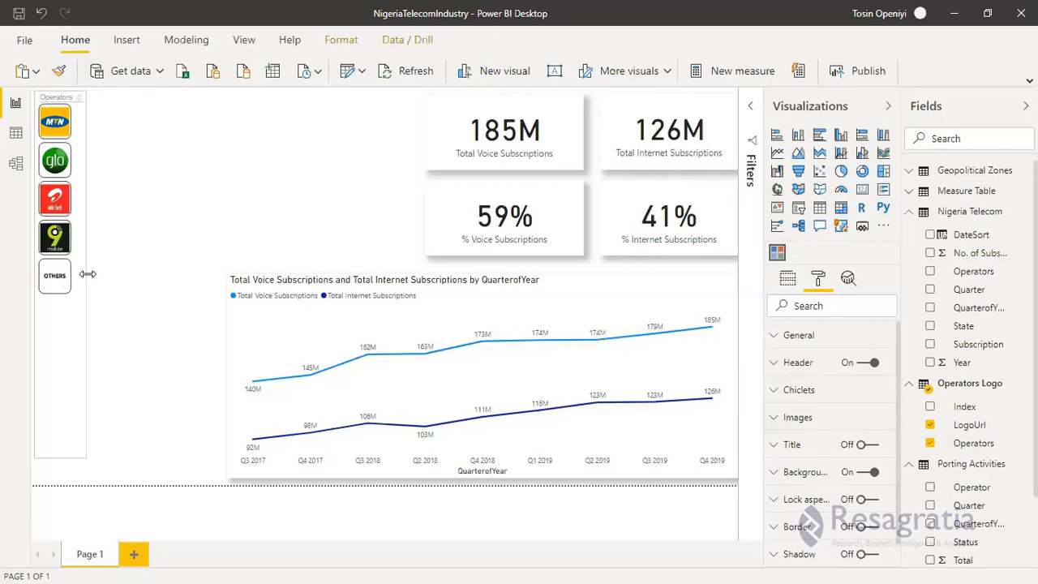
click(67, 375)
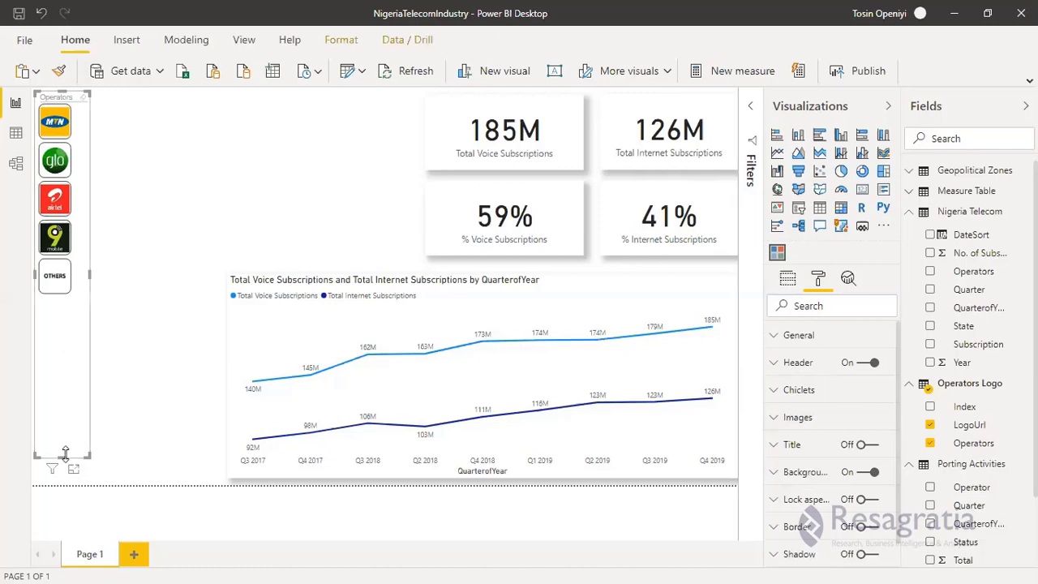
drag(64, 441, 57, 302)
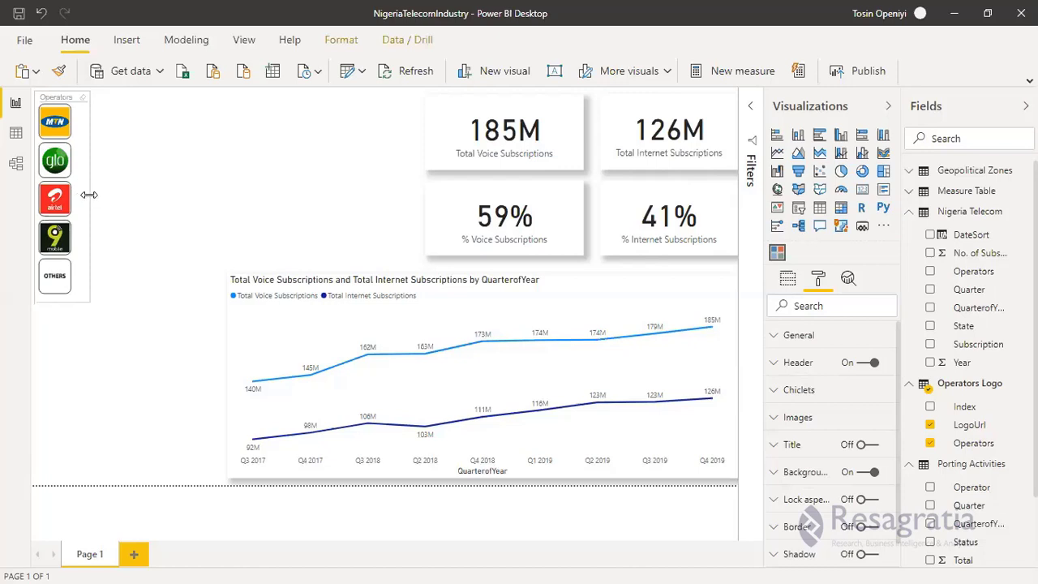
drag(89, 203, 79, 202)
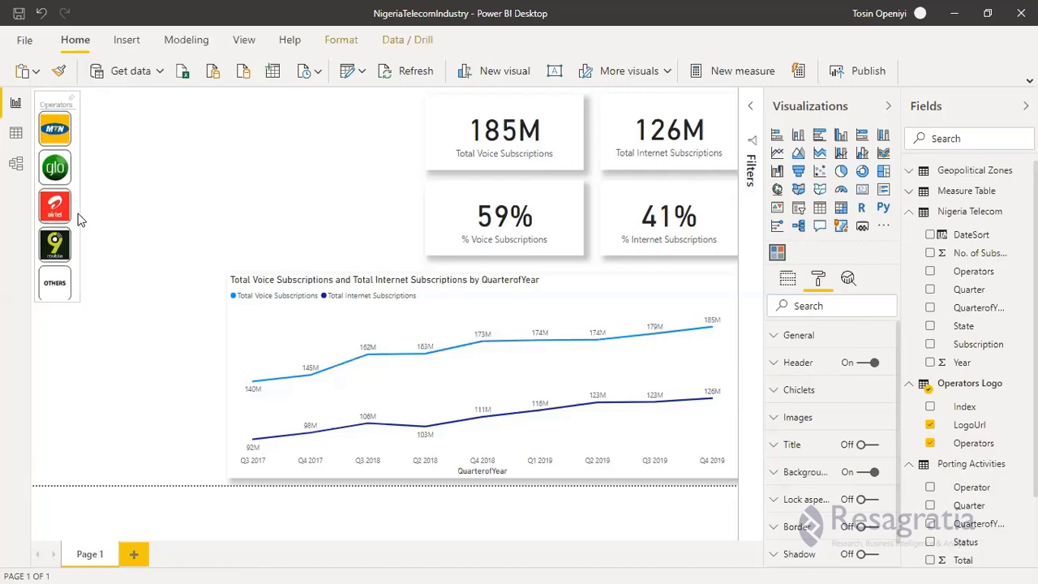
drag(70, 292, 69, 308)
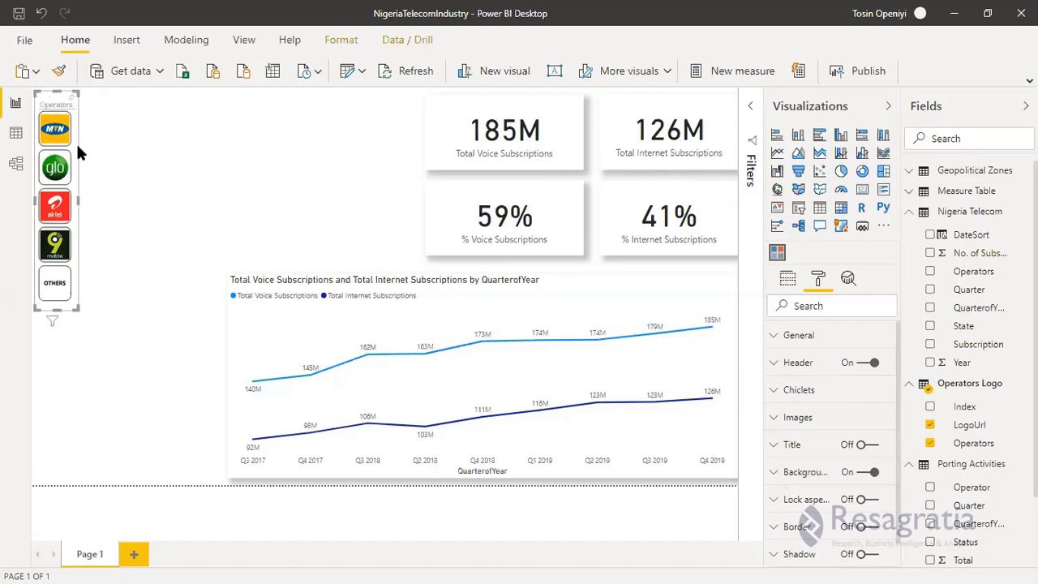
- Move the operator slicer directly beside the line chart, lining up its lower edge with the chart's
drag(77, 153, 81, 157)
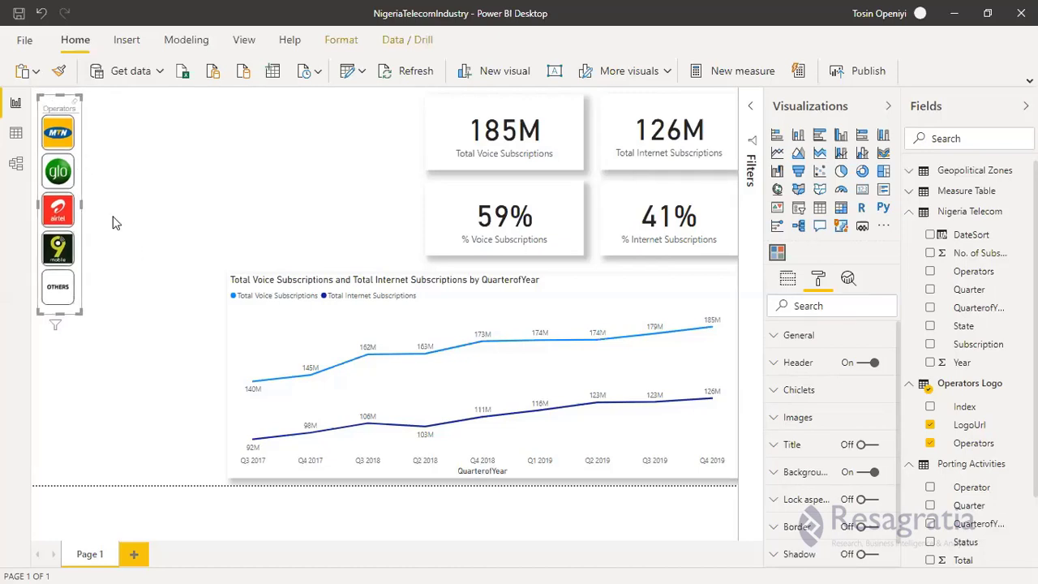
click(154, 299)
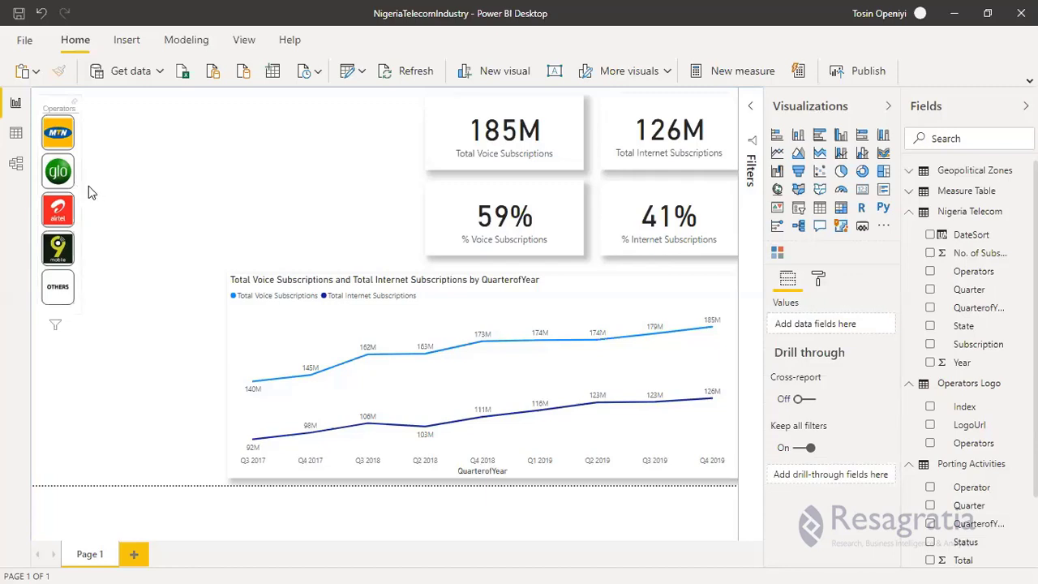
click(78, 154)
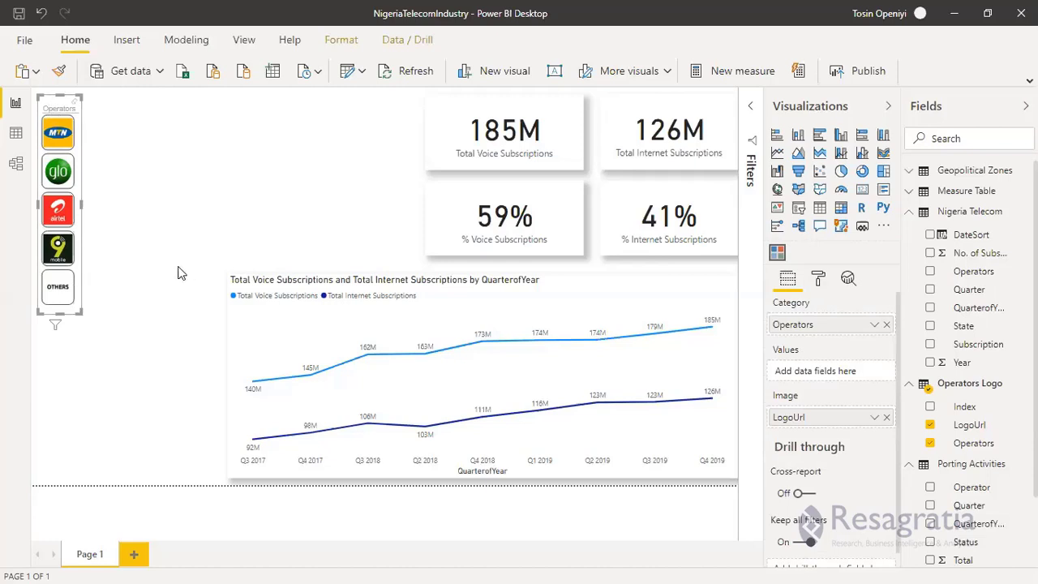
drag(181, 274, 180, 272)
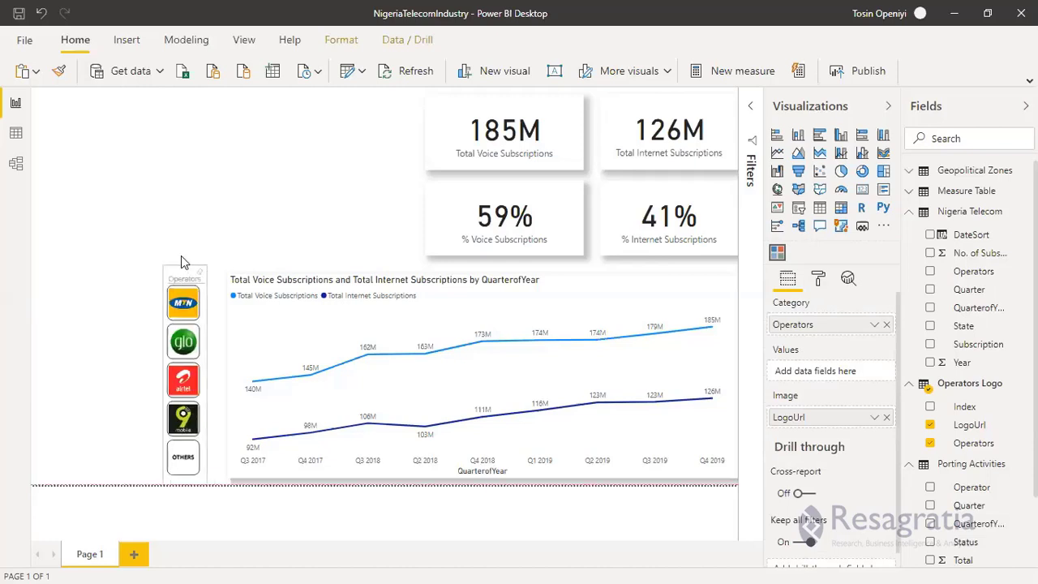
drag(183, 261, 186, 258)
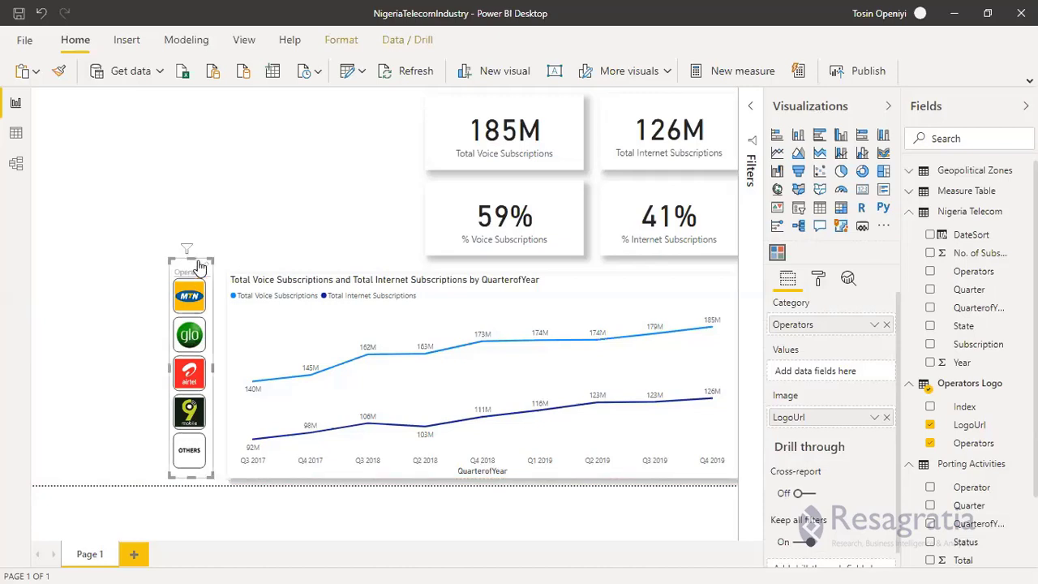
drag(200, 264, 196, 267)
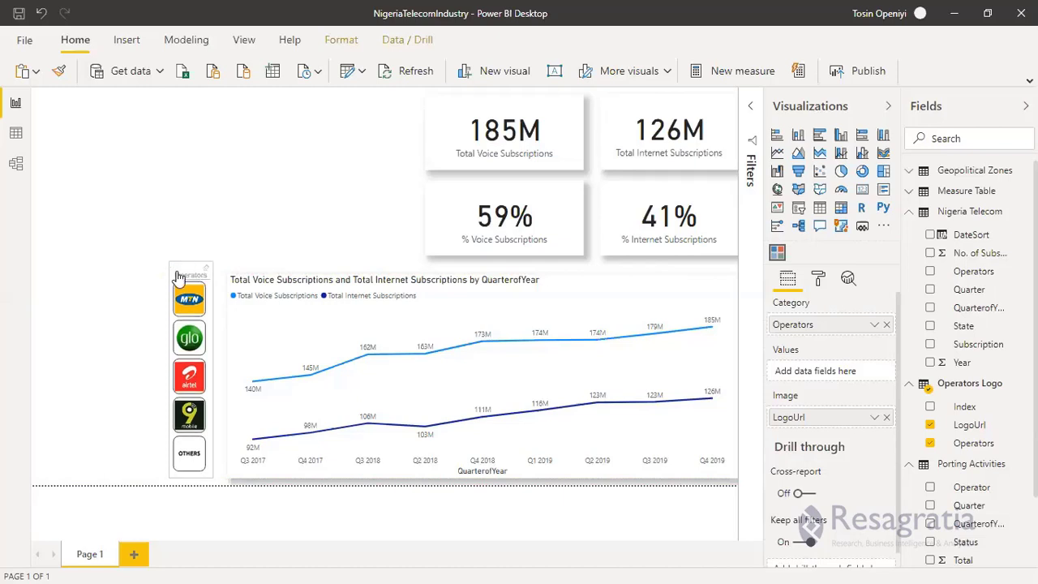
click(205, 186)
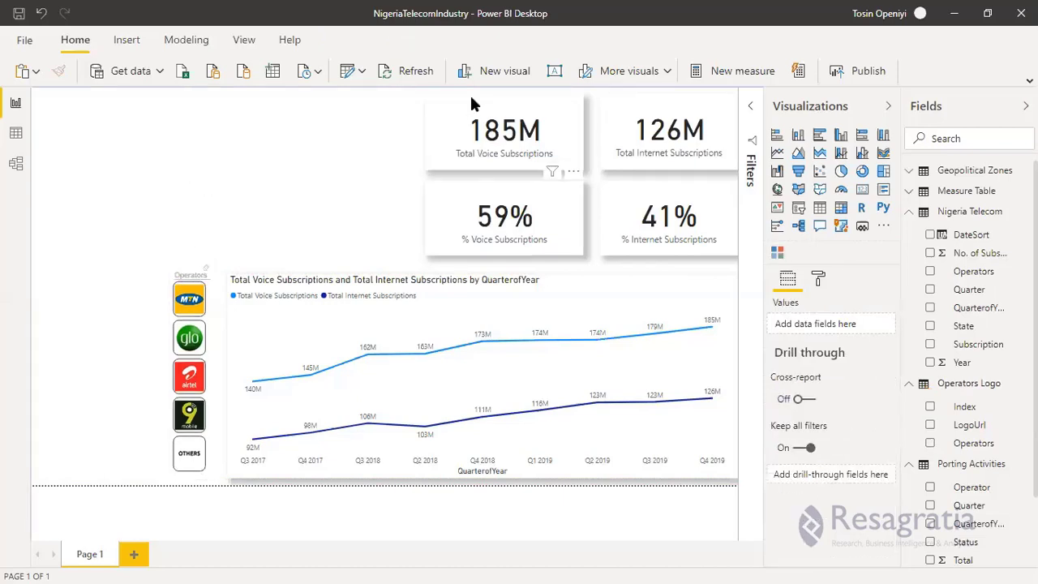
- Place the Total Voice Subscriptions and Total Internet Subscriptions cards side by side above the line chart and narrow both
click(430, 122)
drag(450, 102, 268, 198)
drag(356, 250, 330, 256)
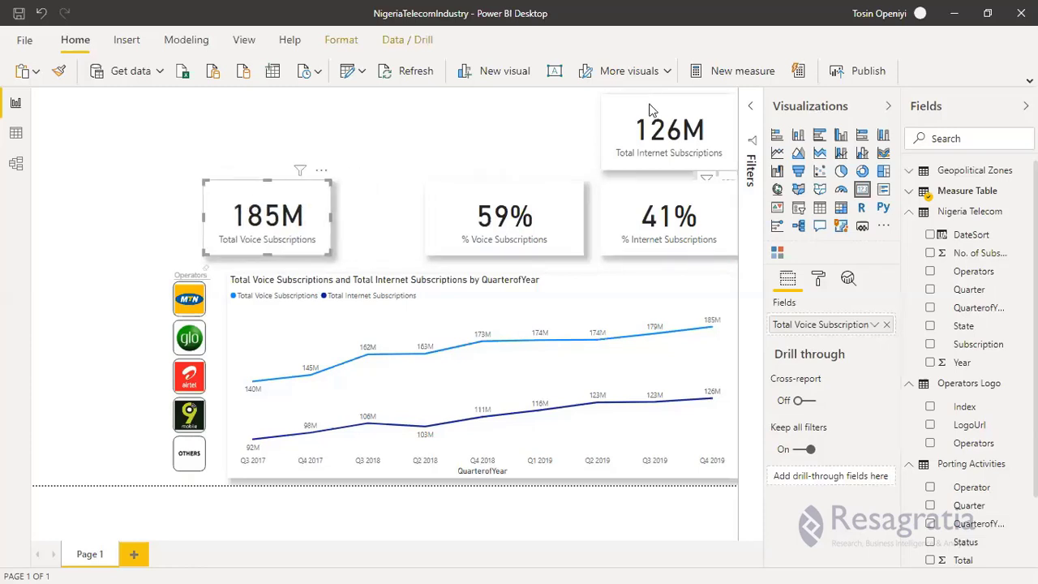
drag(655, 132, 384, 192)
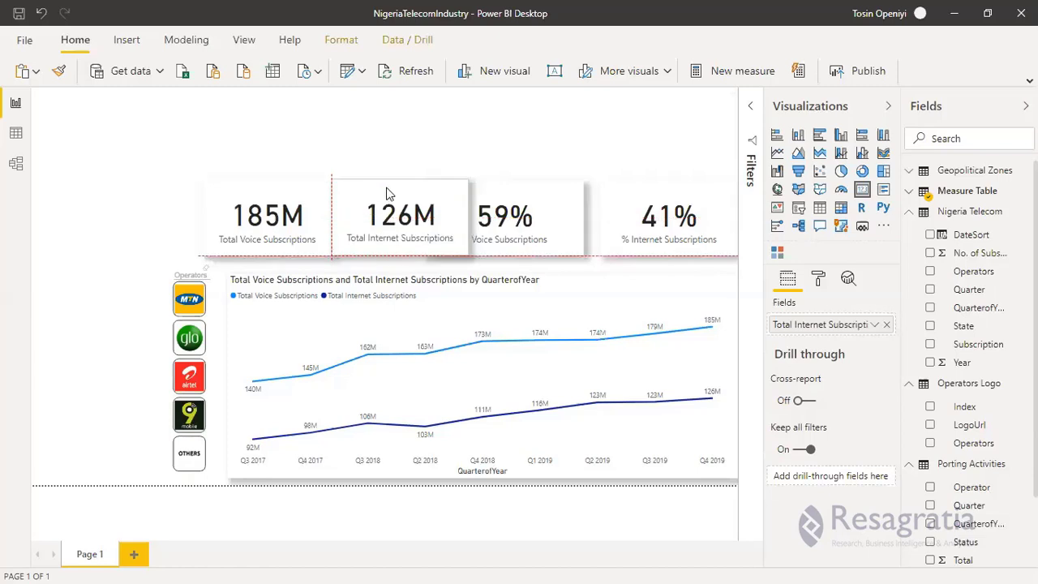
click(476, 214)
click(457, 229)
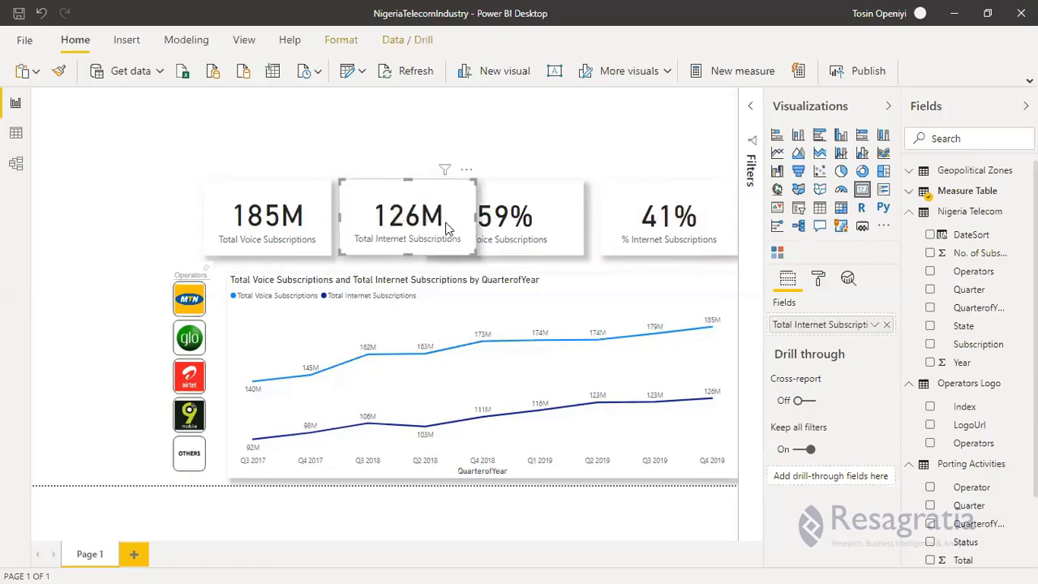
mouse_move(461, 228)
mouse_down()
mouse_move(428, 220)
mouse_move(475, 232)
mouse_move(461, 227)
mouse_up()
- Narrow the % Voice Subscriptions and % Internet Subscriptions cards and fit them into one row with the two total cards
click(498, 186)
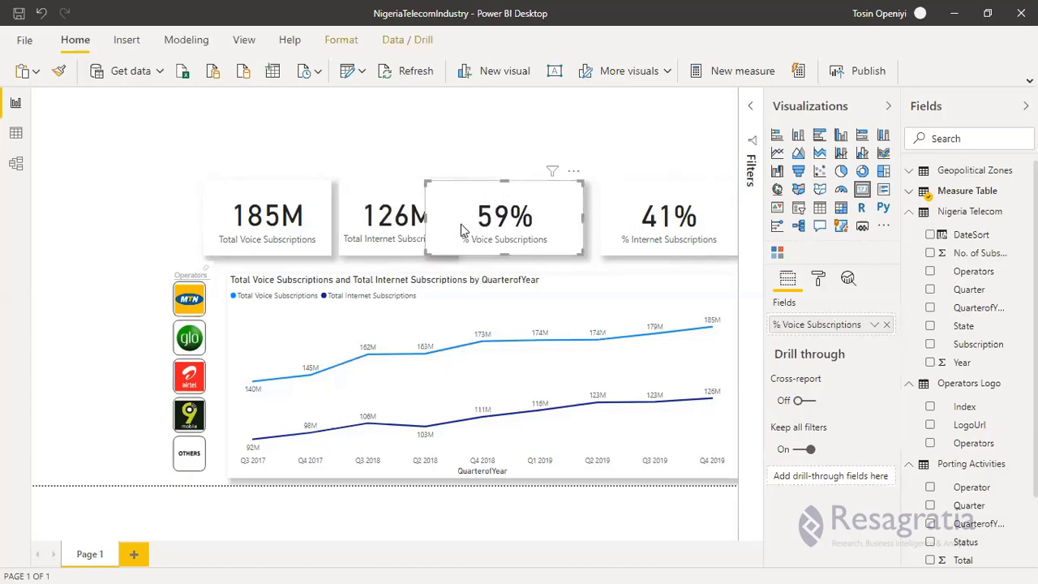
click(623, 211)
drag(614, 210, 613, 211)
click(579, 214)
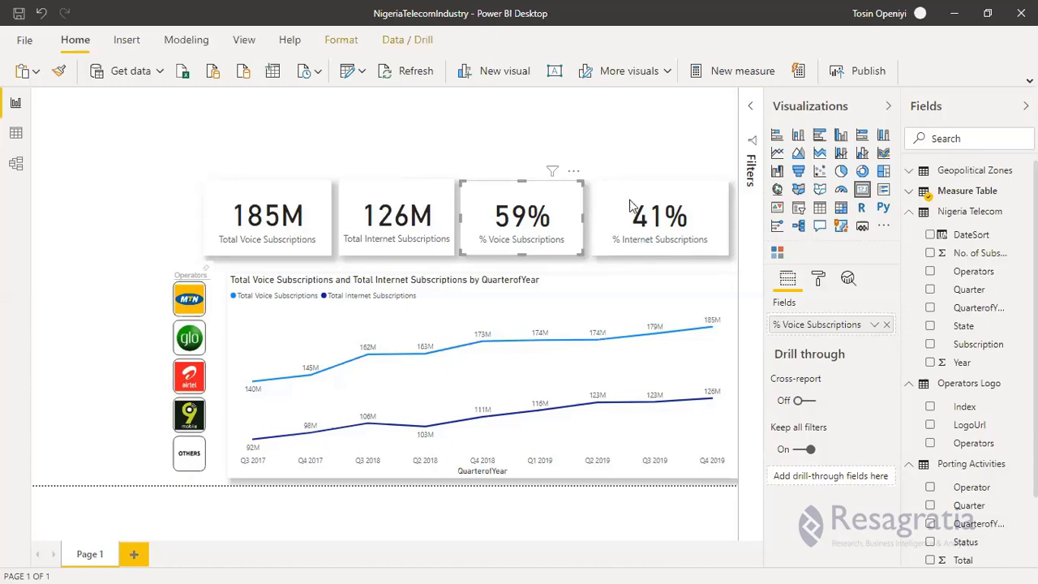
click(728, 219)
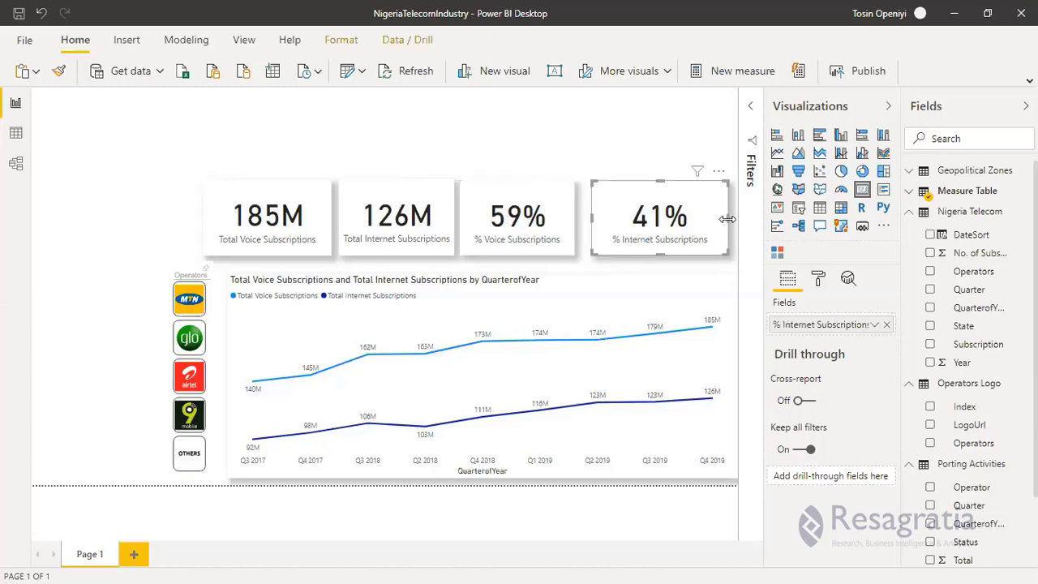
drag(727, 219, 710, 228)
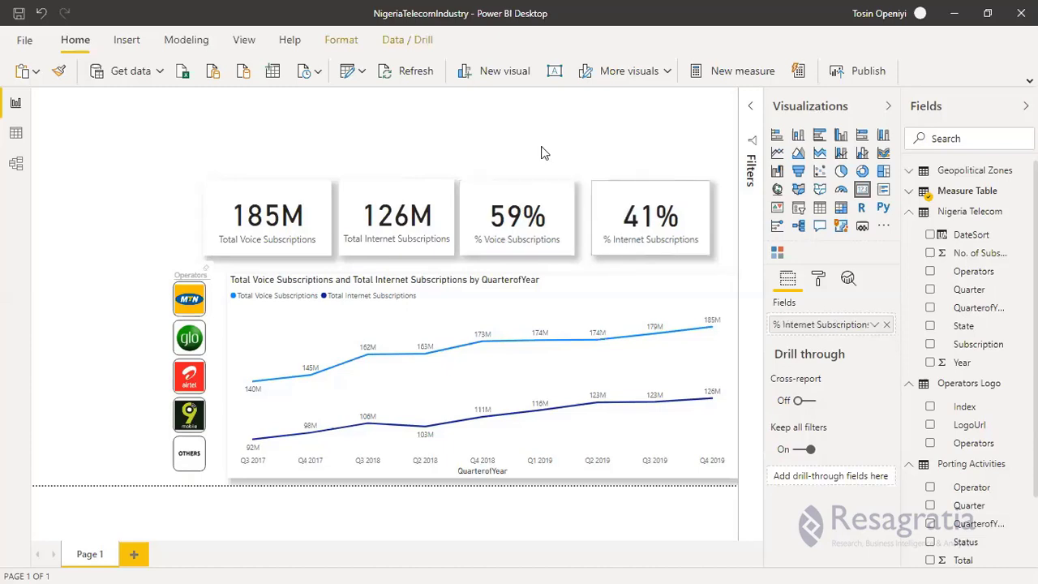
click(369, 174)
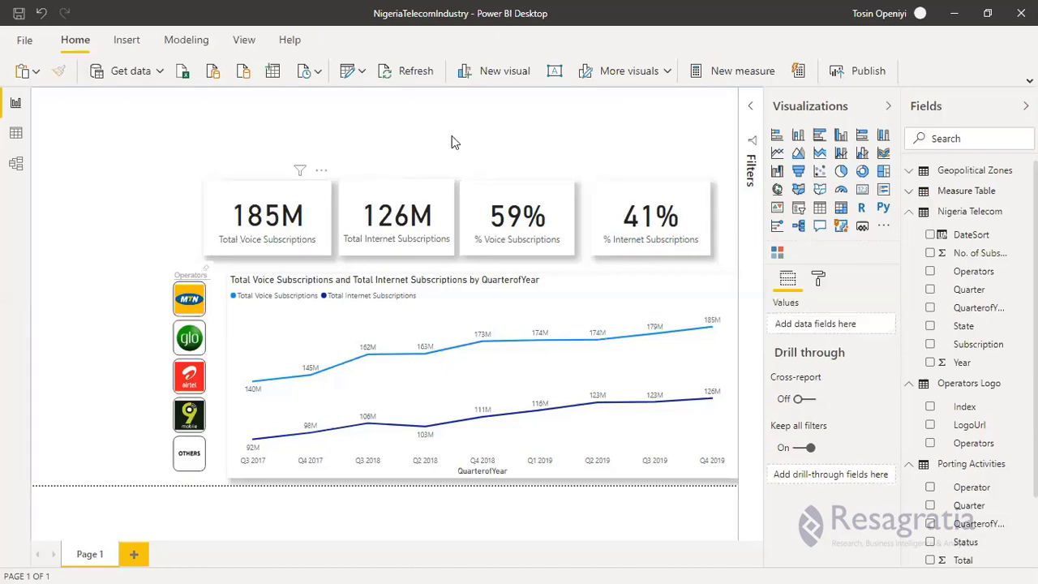
- Turn on the shadow of the operator slicer and leave its border off
click(179, 270)
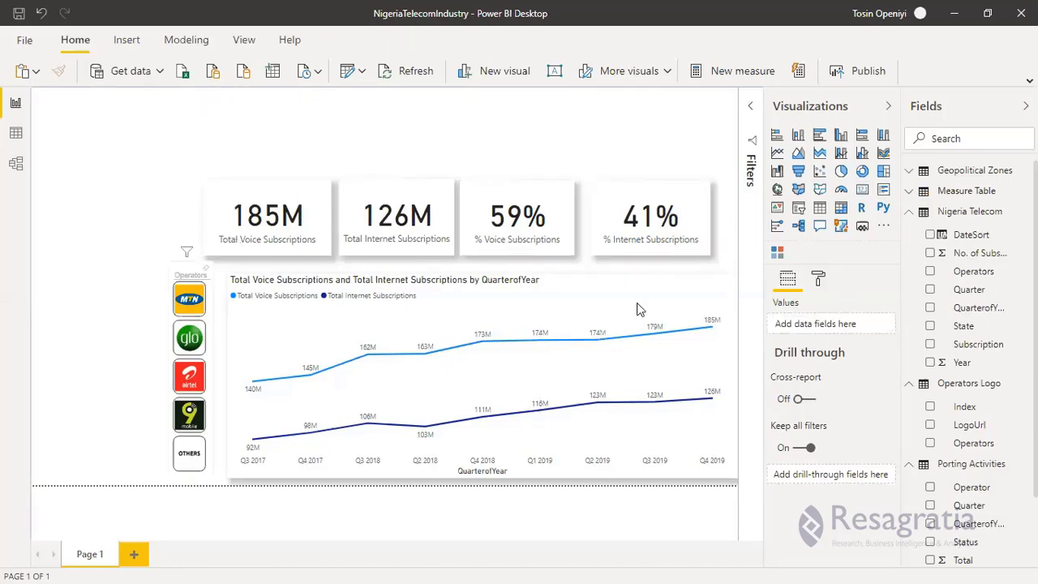
click(818, 279)
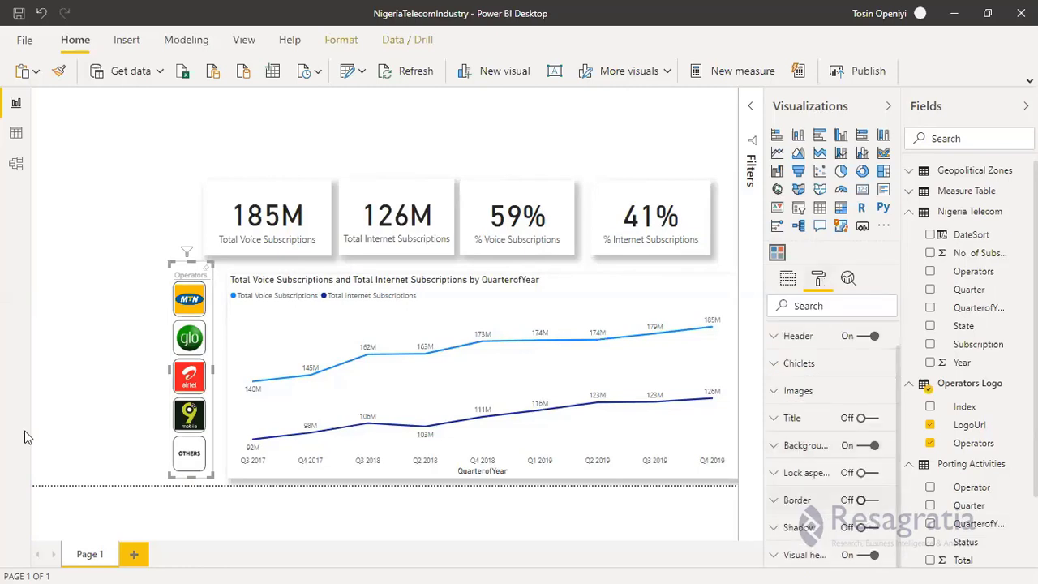
click(866, 501)
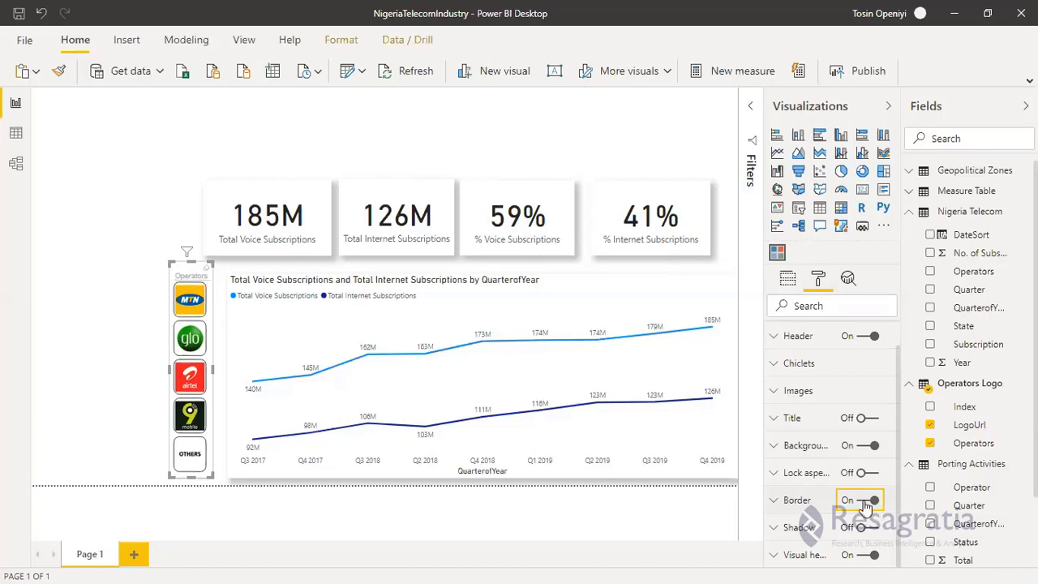
click(866, 503)
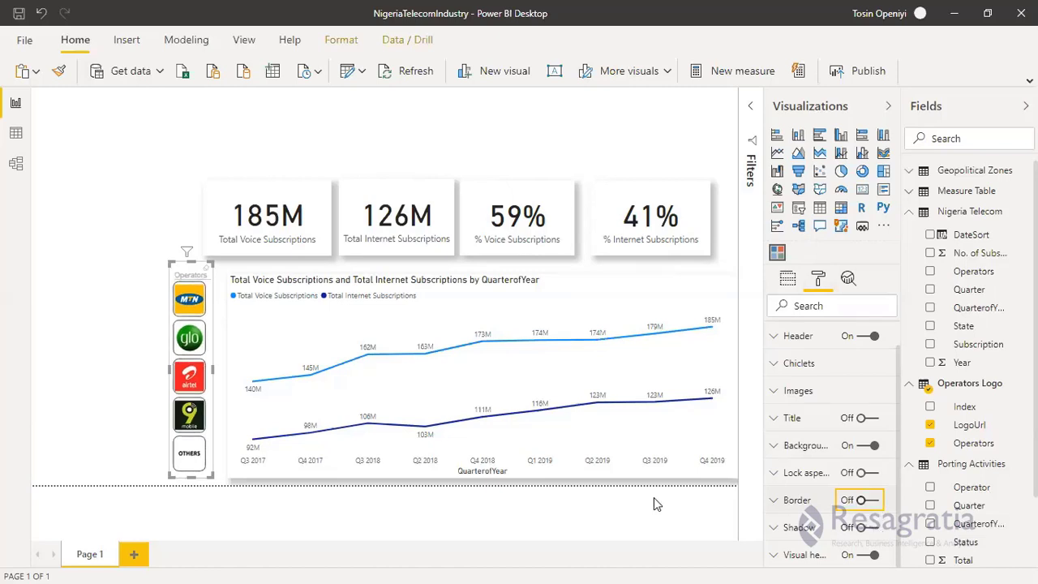
key(Tab)
key(space)
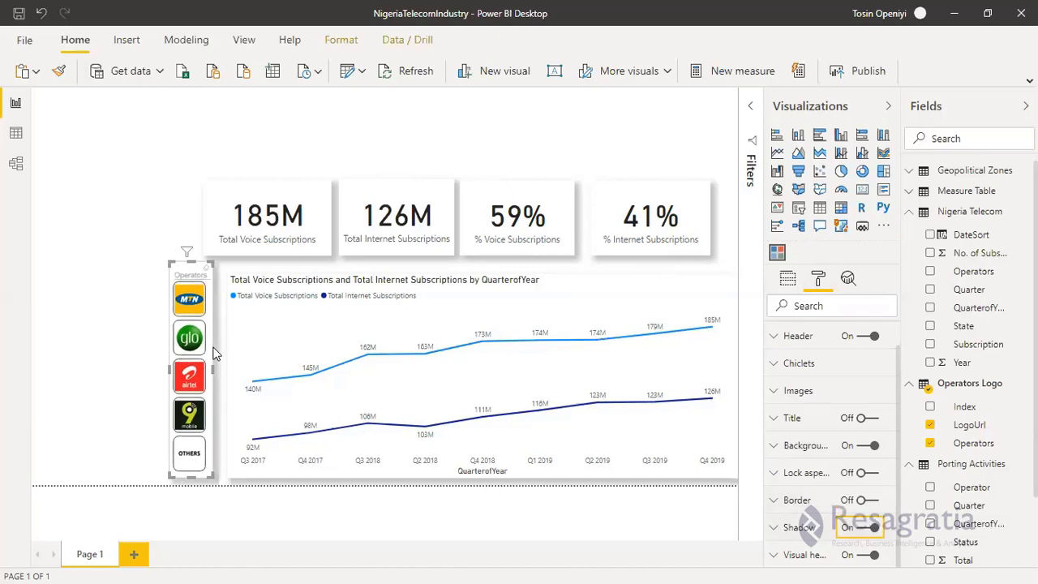
click(165, 298)
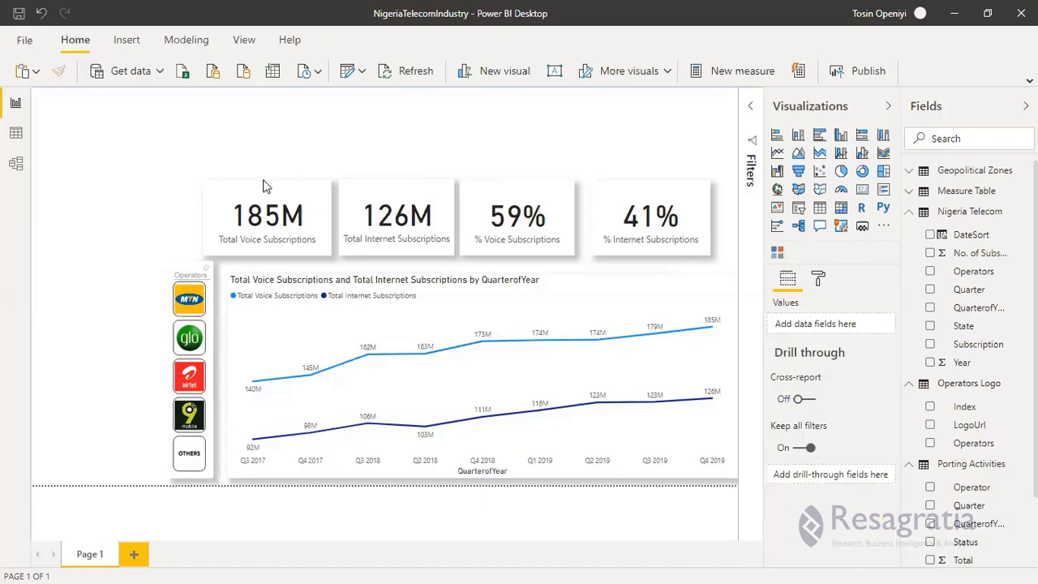
- Select all four subscription cards together and nudge them upward, away from the line chart
click(219, 185)
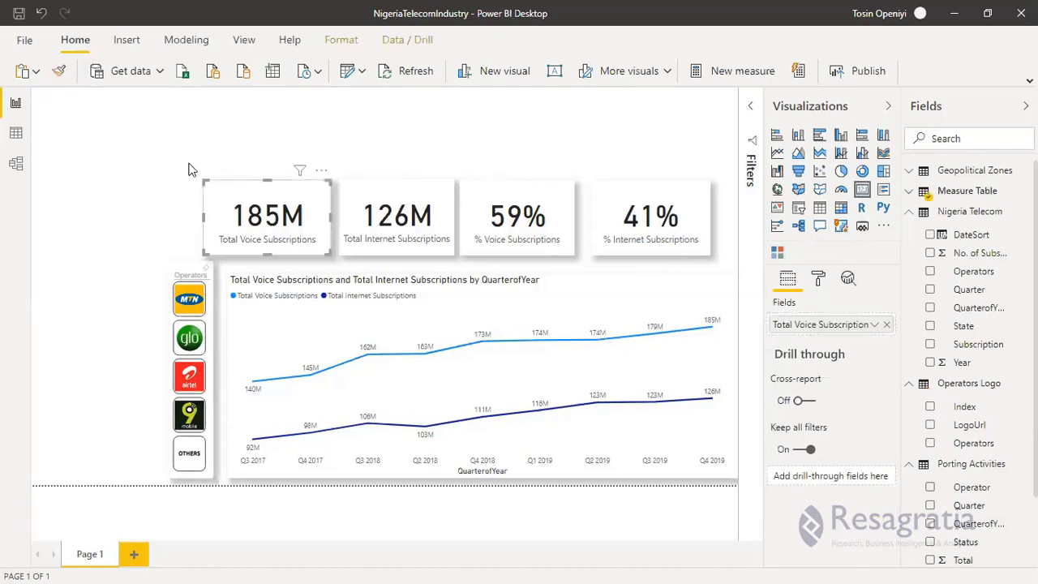
drag(173, 167, 727, 261)
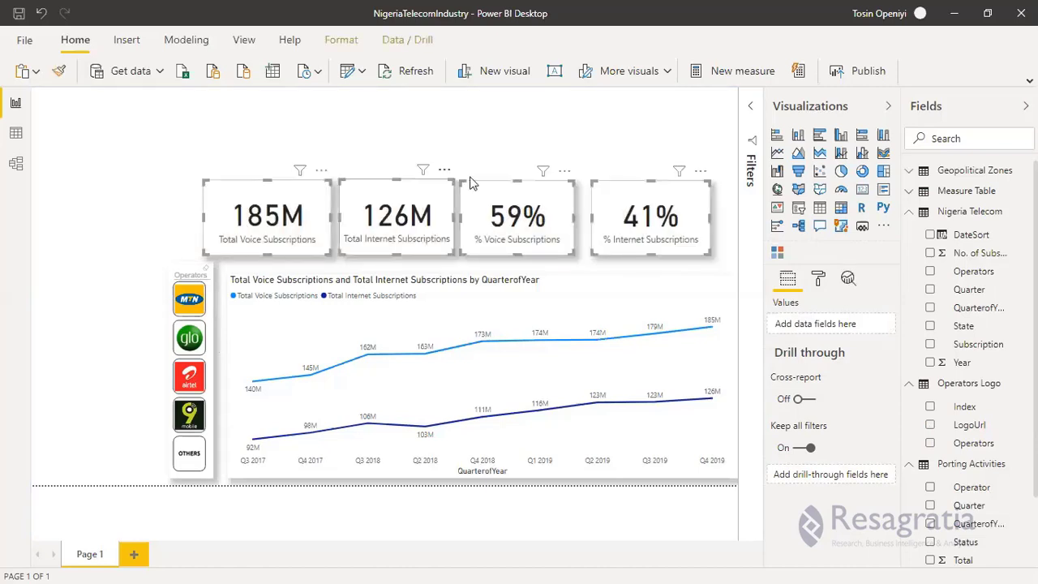
key(Up)
key(Up)
key(Up)
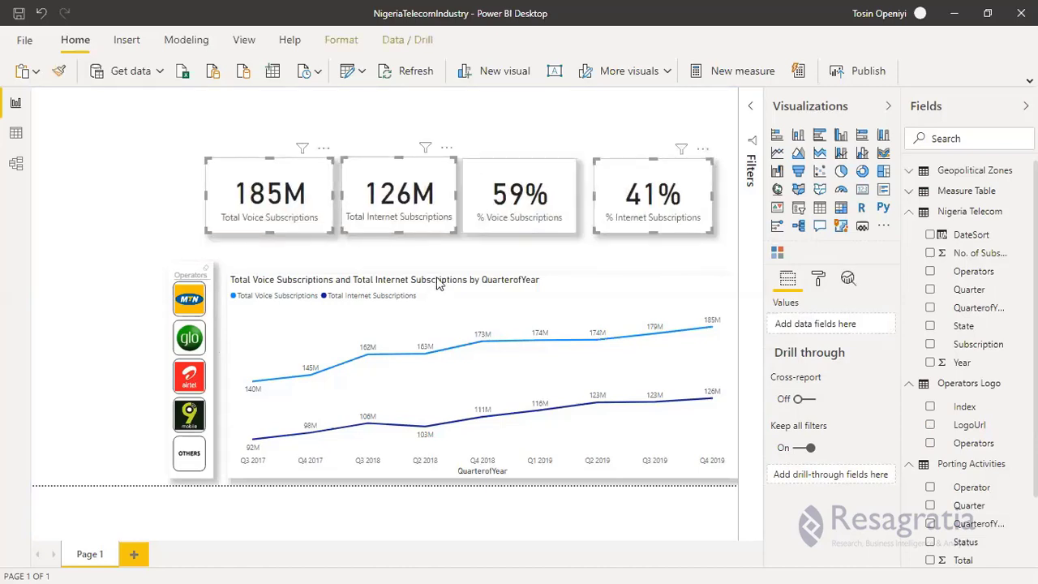
key(Up)
- Extend the line chart upward to the operator slicer's top edge and shift all visuals together up and left on the page
click(276, 279)
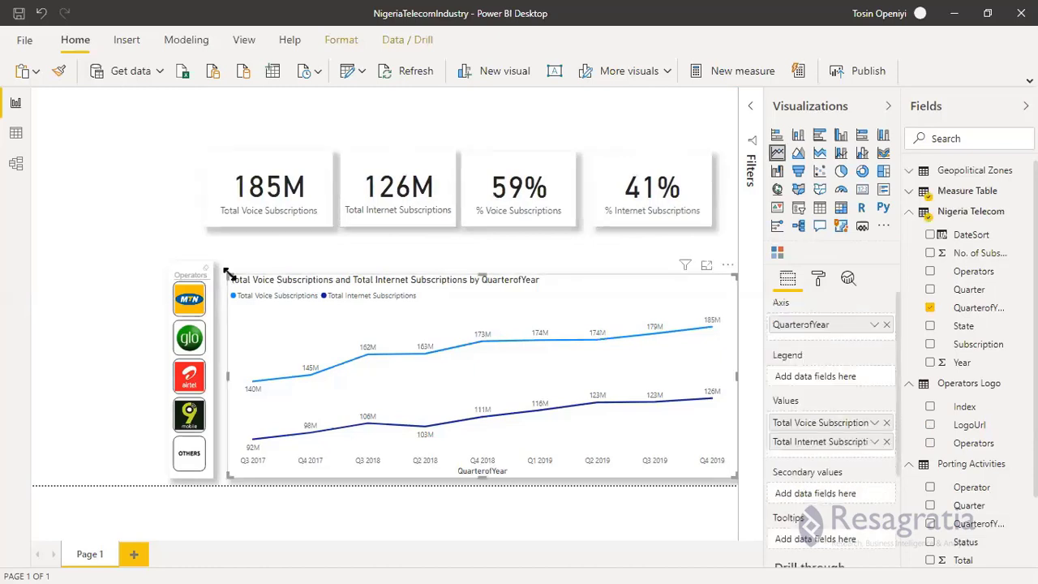
click(171, 255)
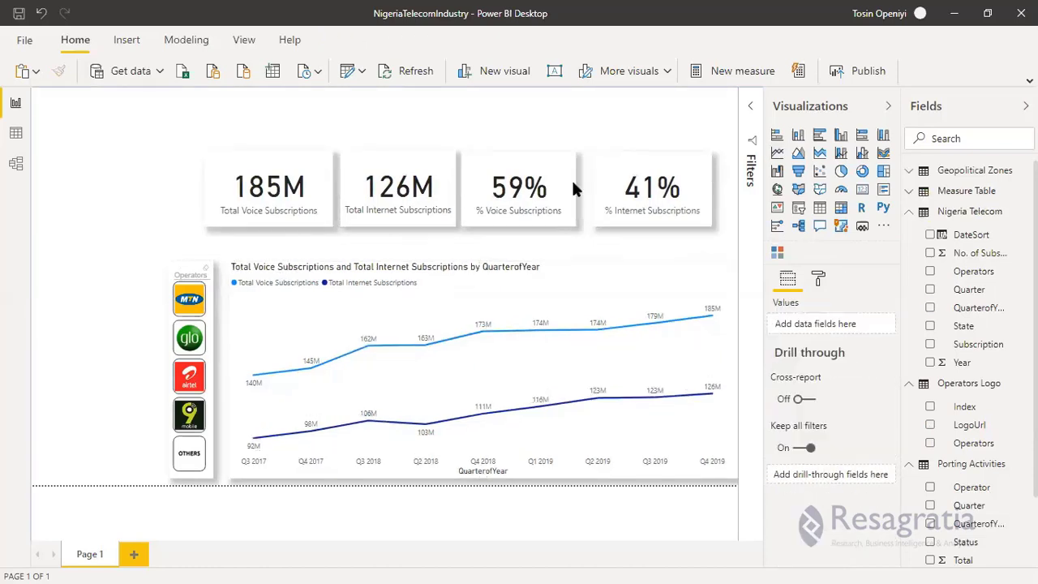
drag(766, 480, 545, 290)
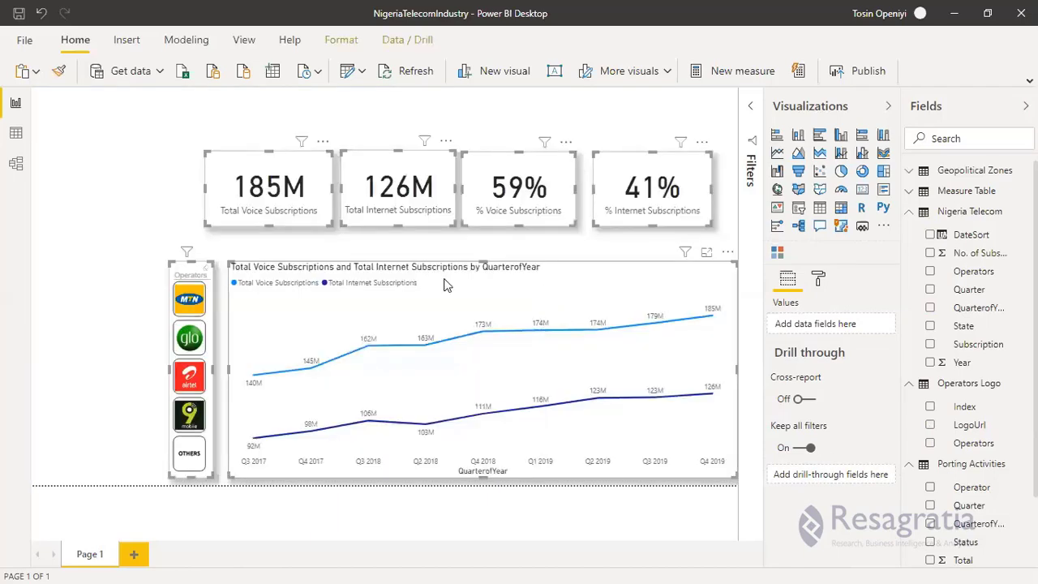
drag(454, 258, 359, 228)
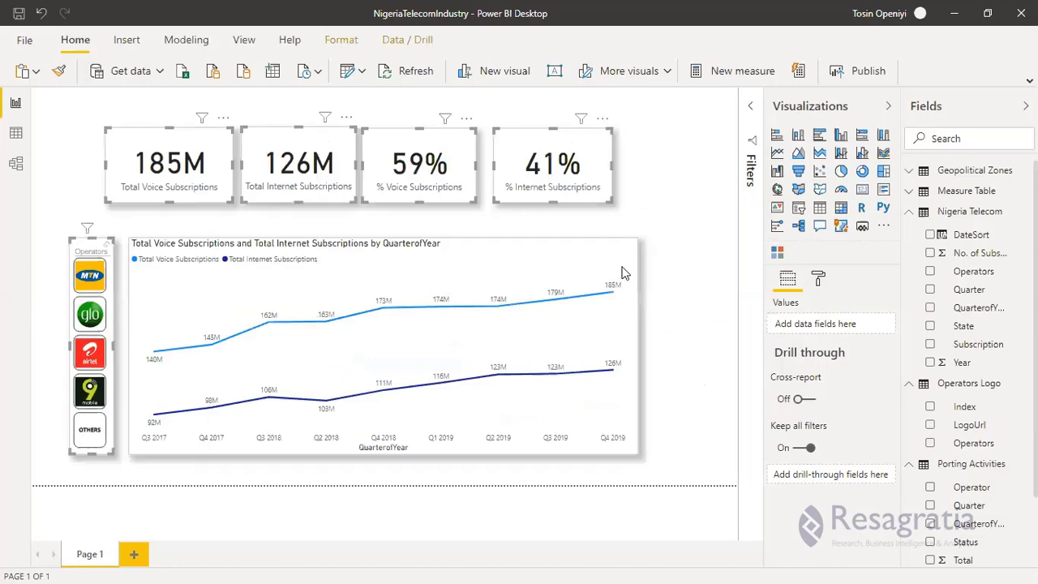
click(47, 288)
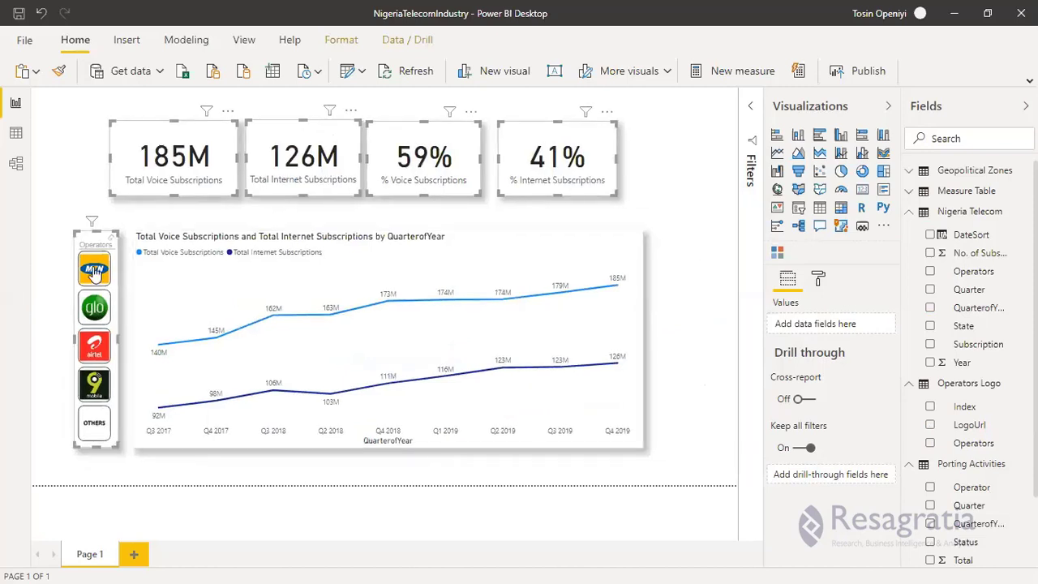
- Test the operator slicer by filtering the report to MTN and clearing the filter again
click(95, 274)
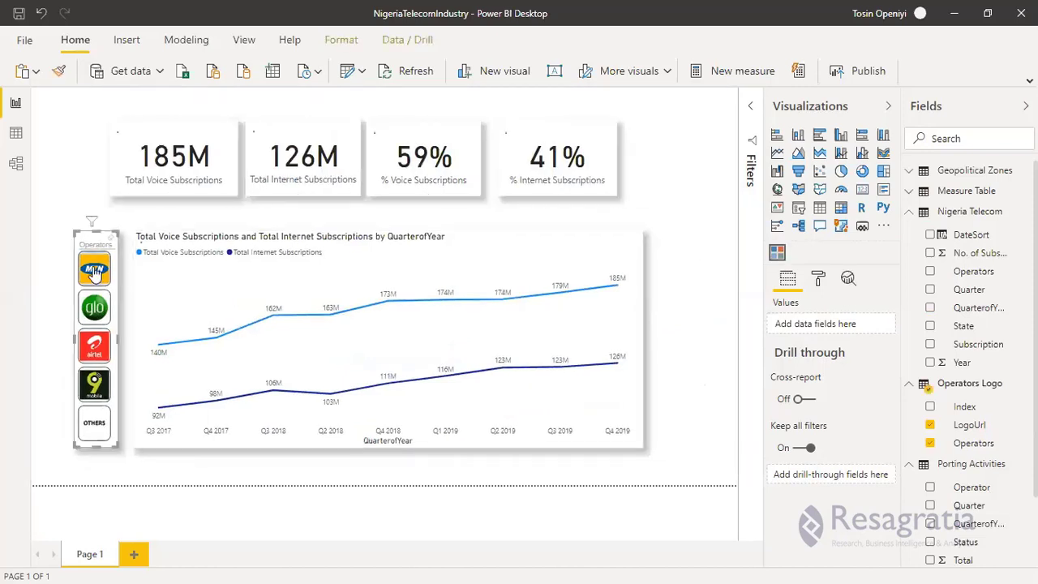
click(95, 274)
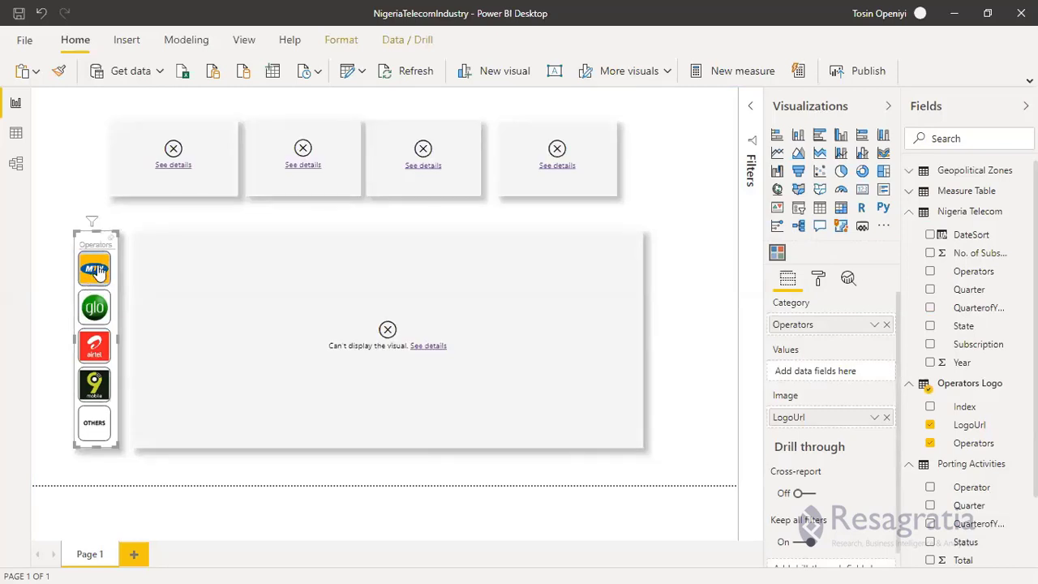
click(95, 272)
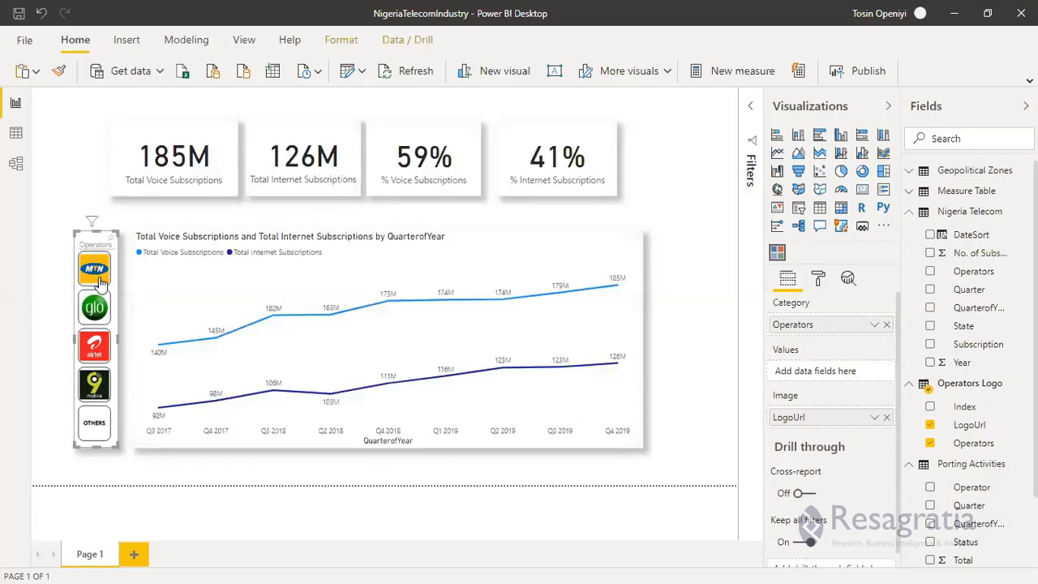
click(95, 274)
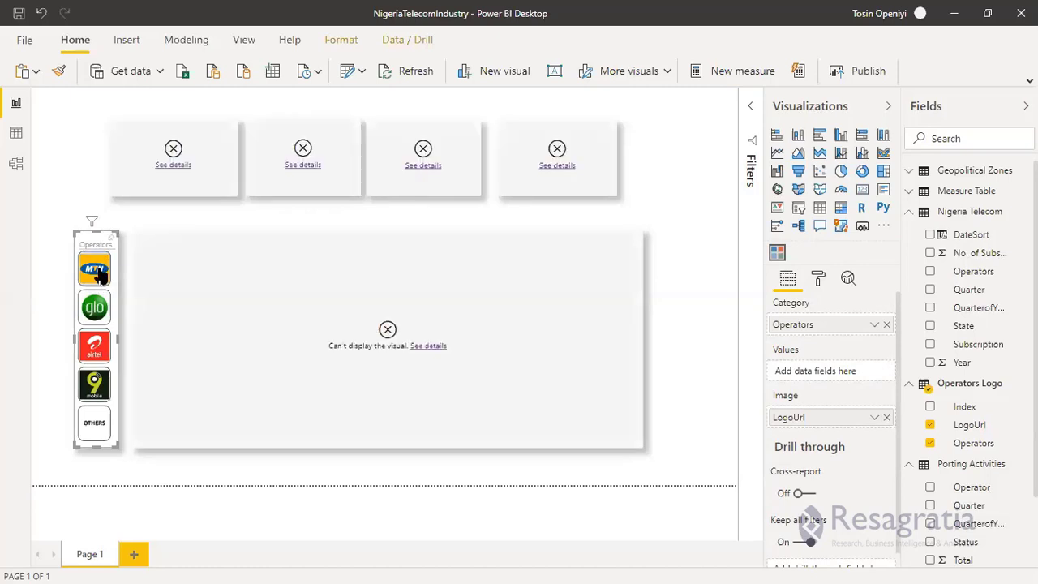
click(95, 274)
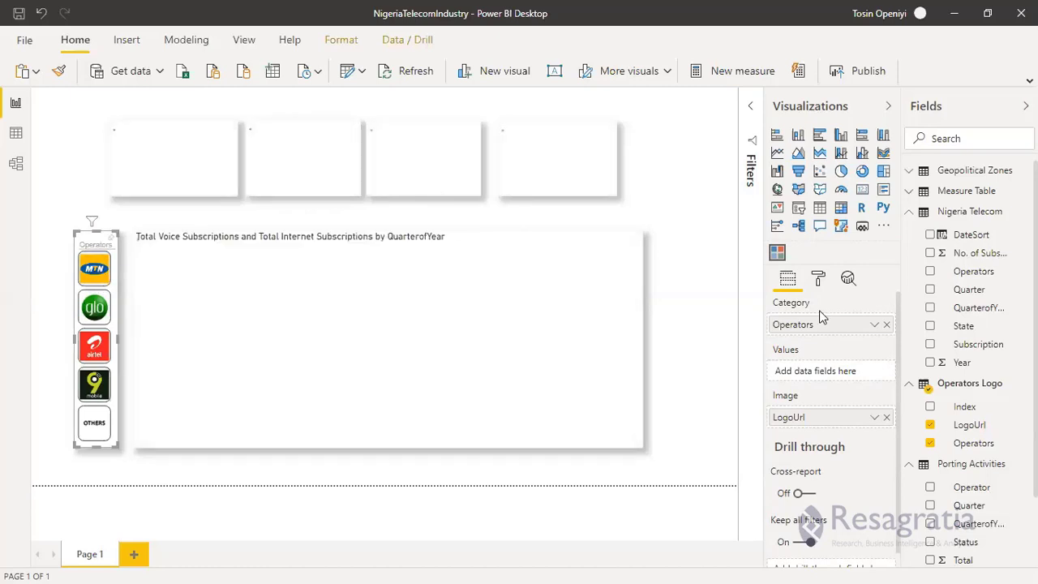
- Open the Operators Logo table in the data view and set its Index column to sort by Index
click(18, 134)
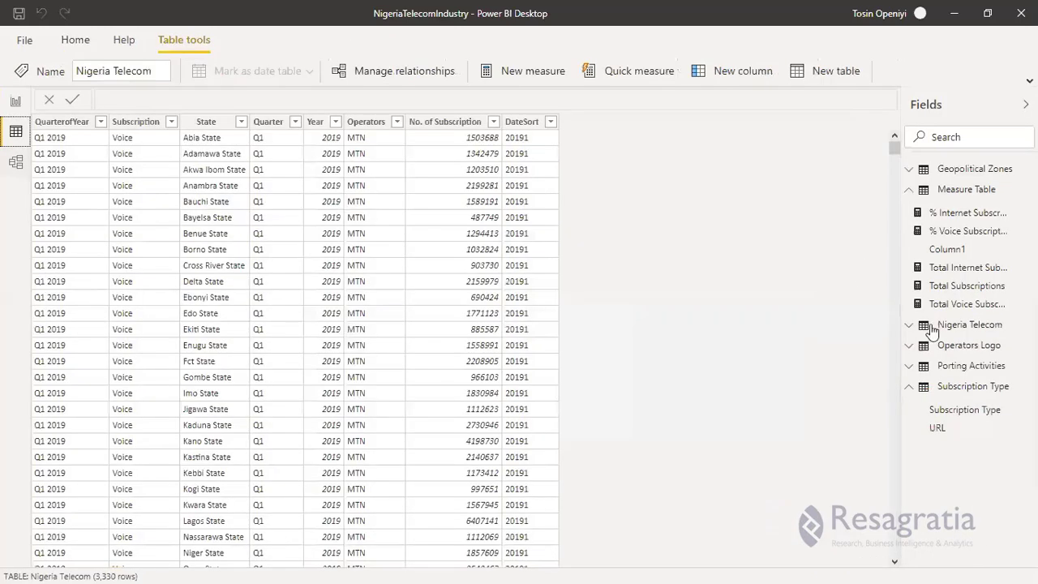
click(973, 346)
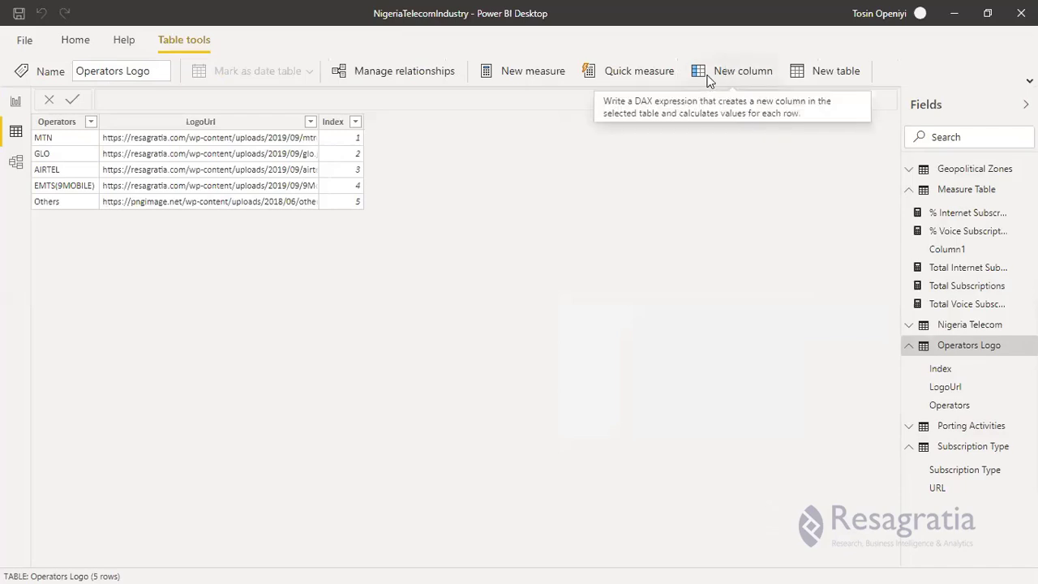
click(347, 124)
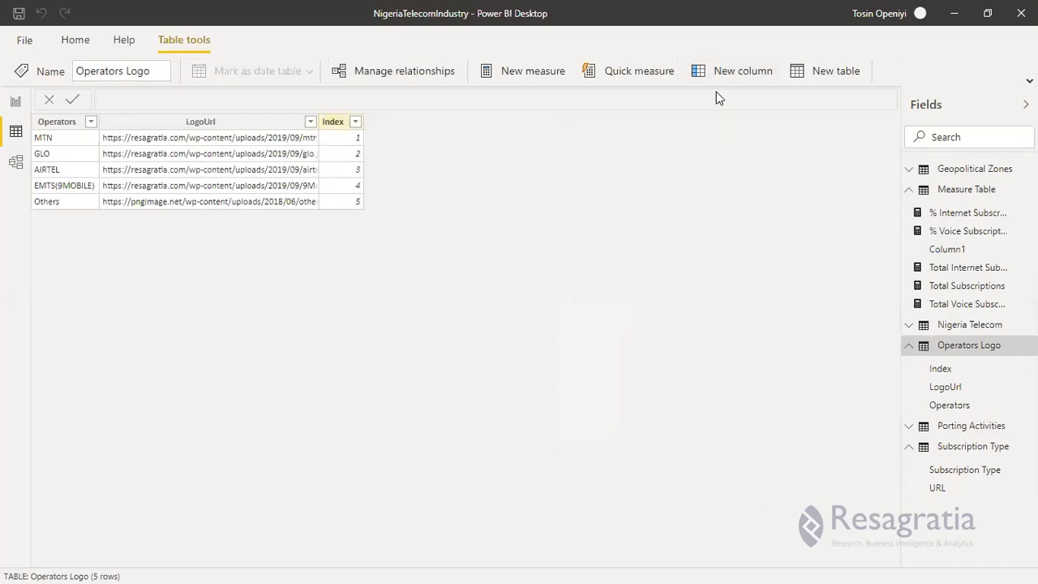
click(334, 125)
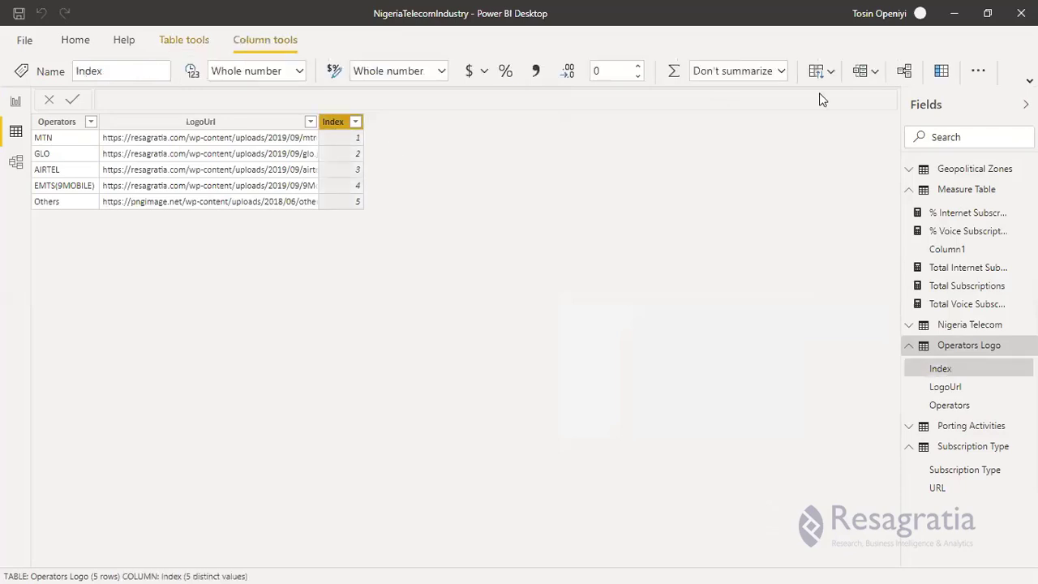
click(830, 71)
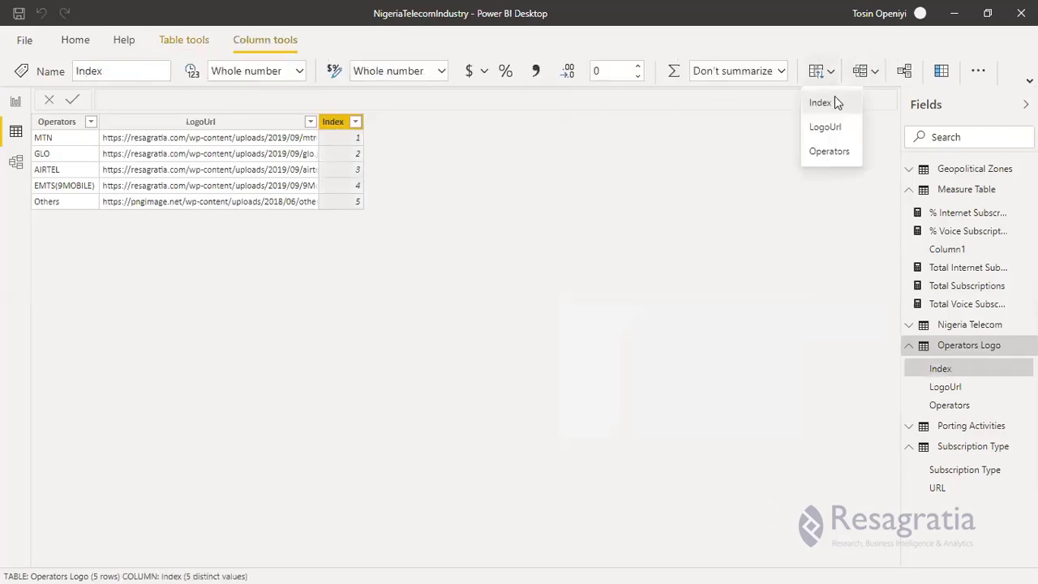
click(835, 98)
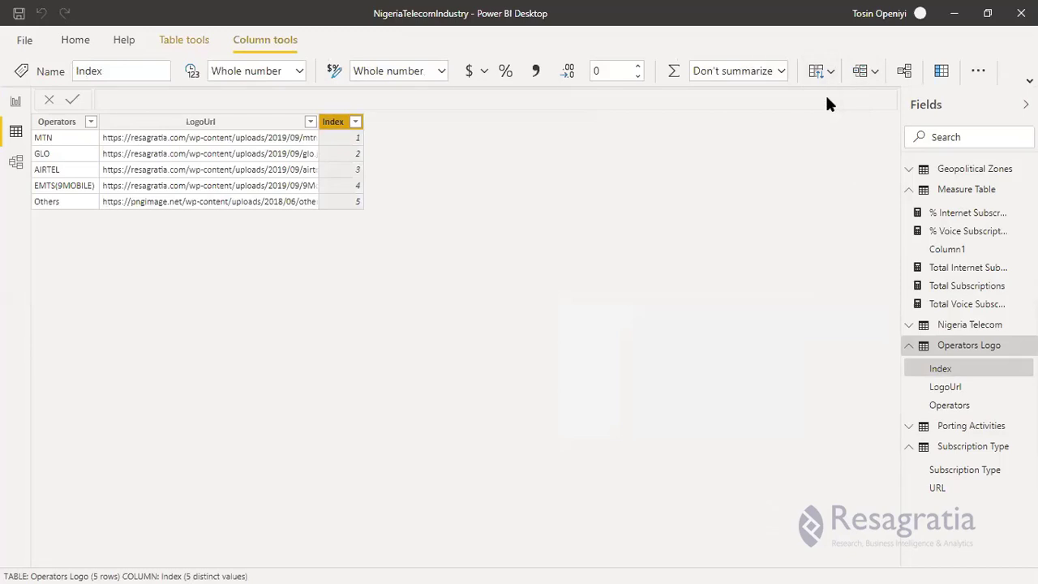
- Check the sort-by column of the Operators column in the Operators Logo table and return to the report
click(62, 123)
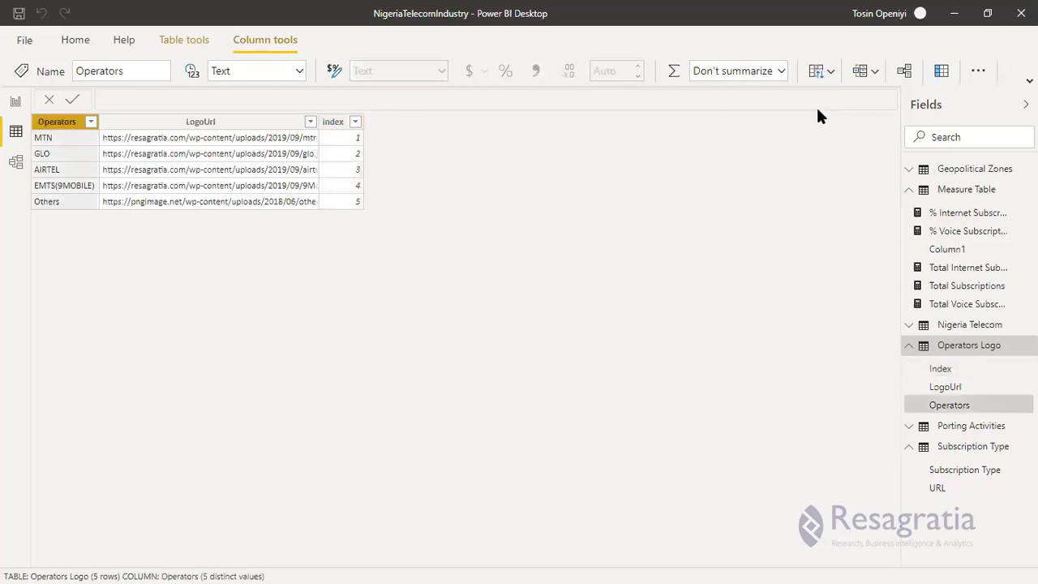
click(817, 70)
click(288, 324)
click(16, 102)
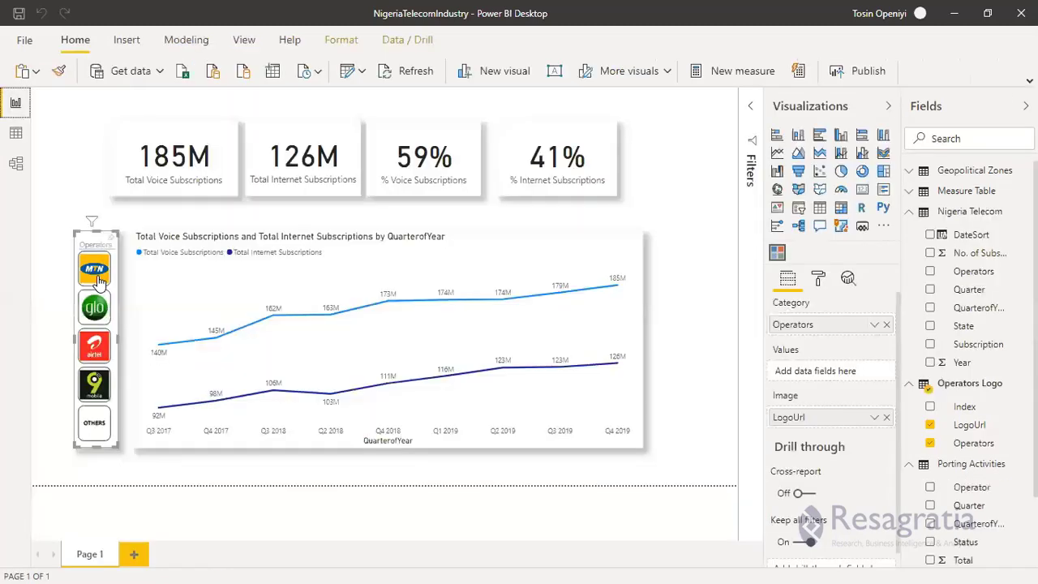
- Test the operator slicer with MTN and Glo, clear the Glo filter, and leave the report filtered to MTN with no visual selected
click(96, 274)
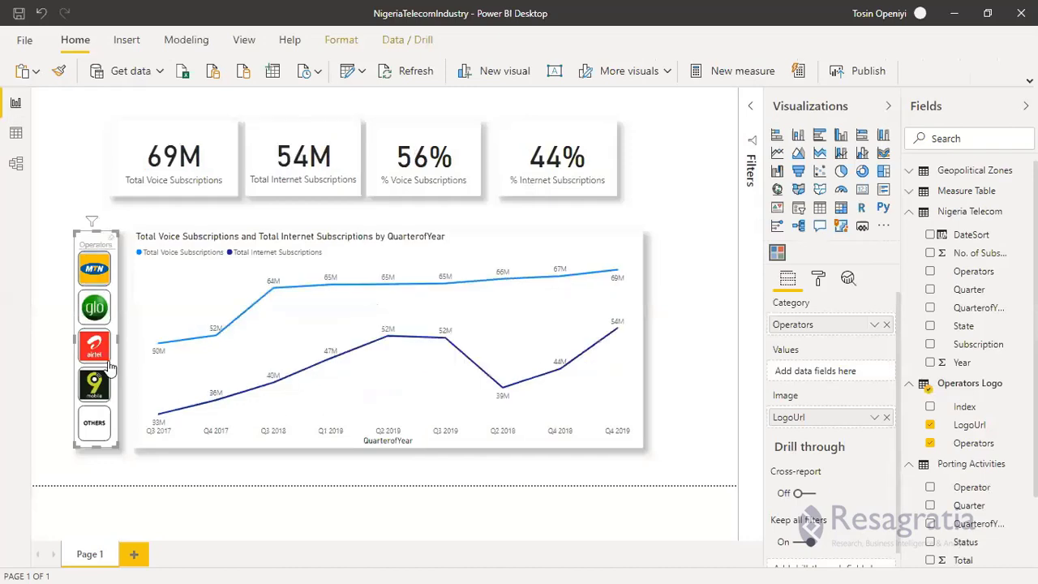
click(95, 313)
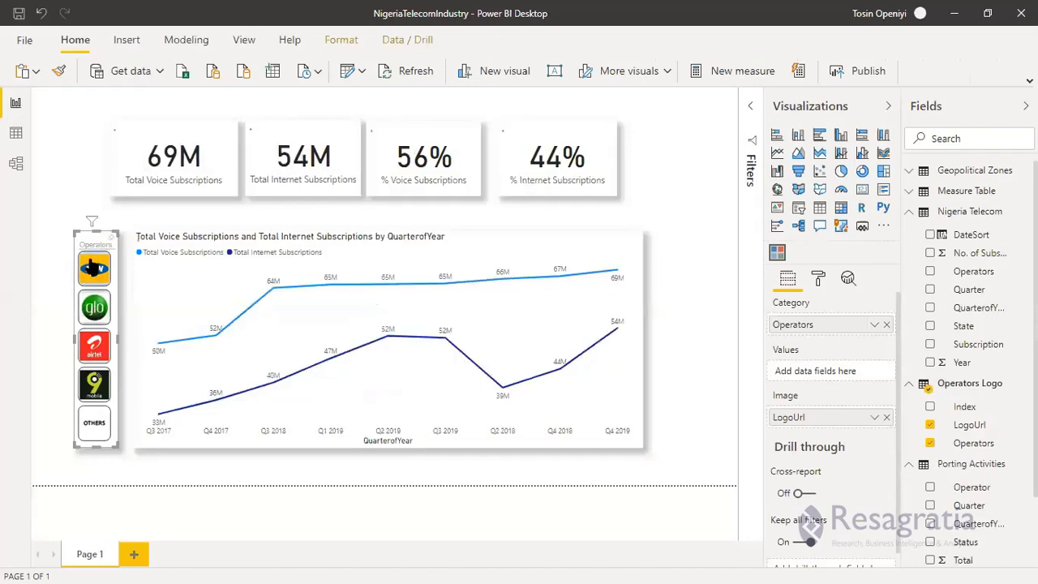
click(111, 368)
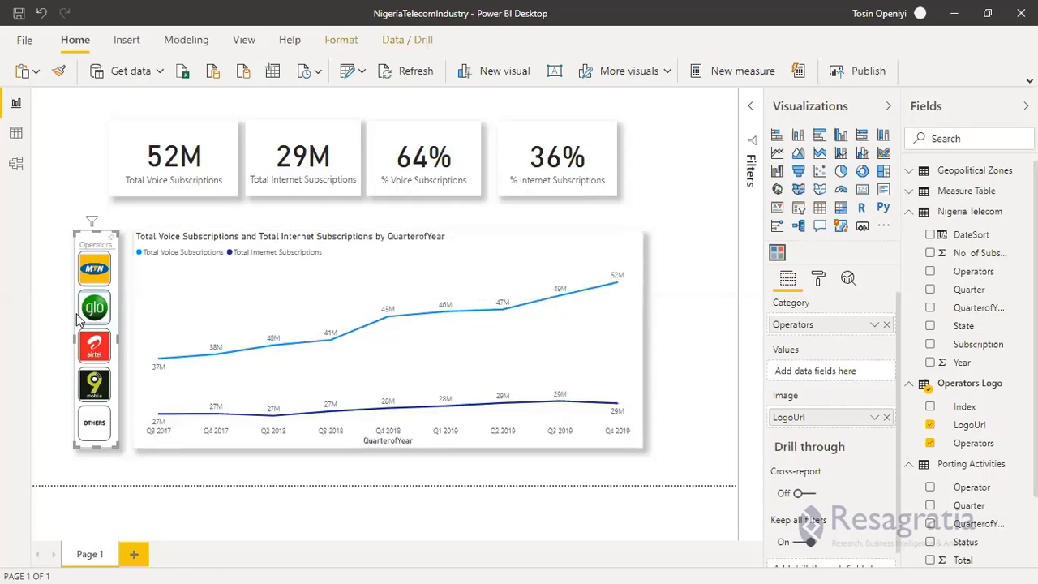
click(101, 315)
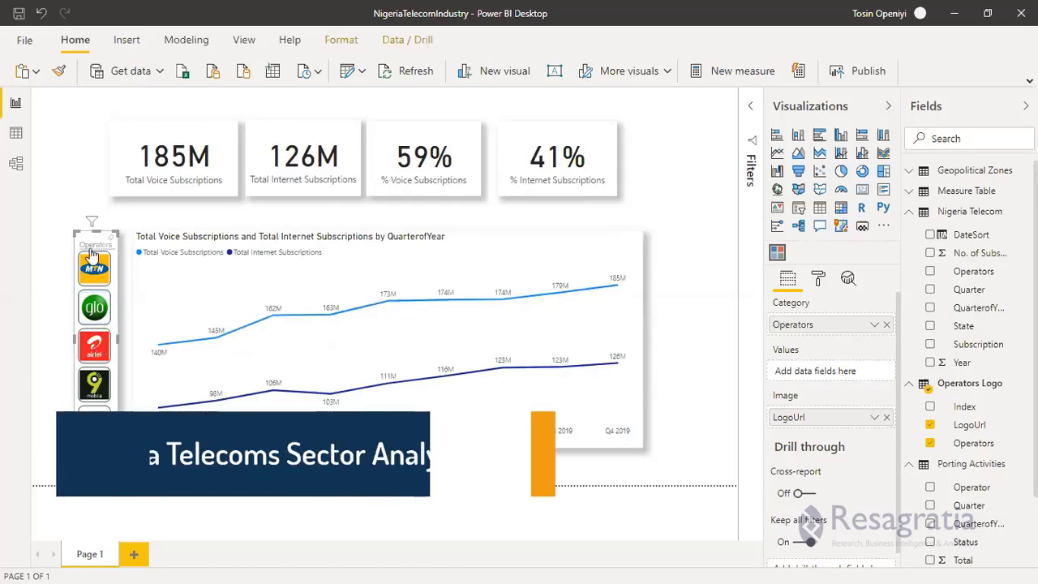
click(97, 345)
click(68, 206)
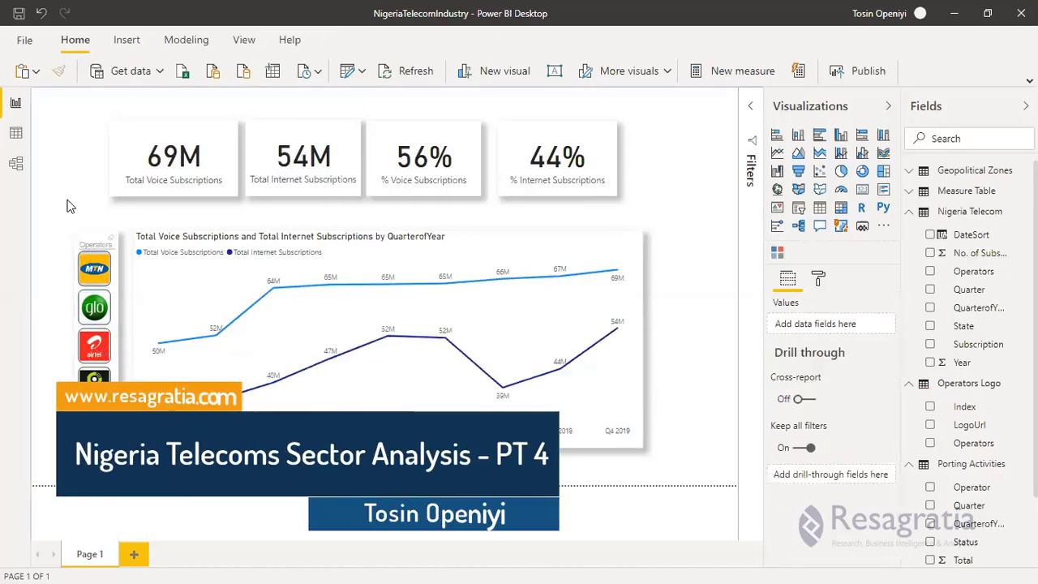